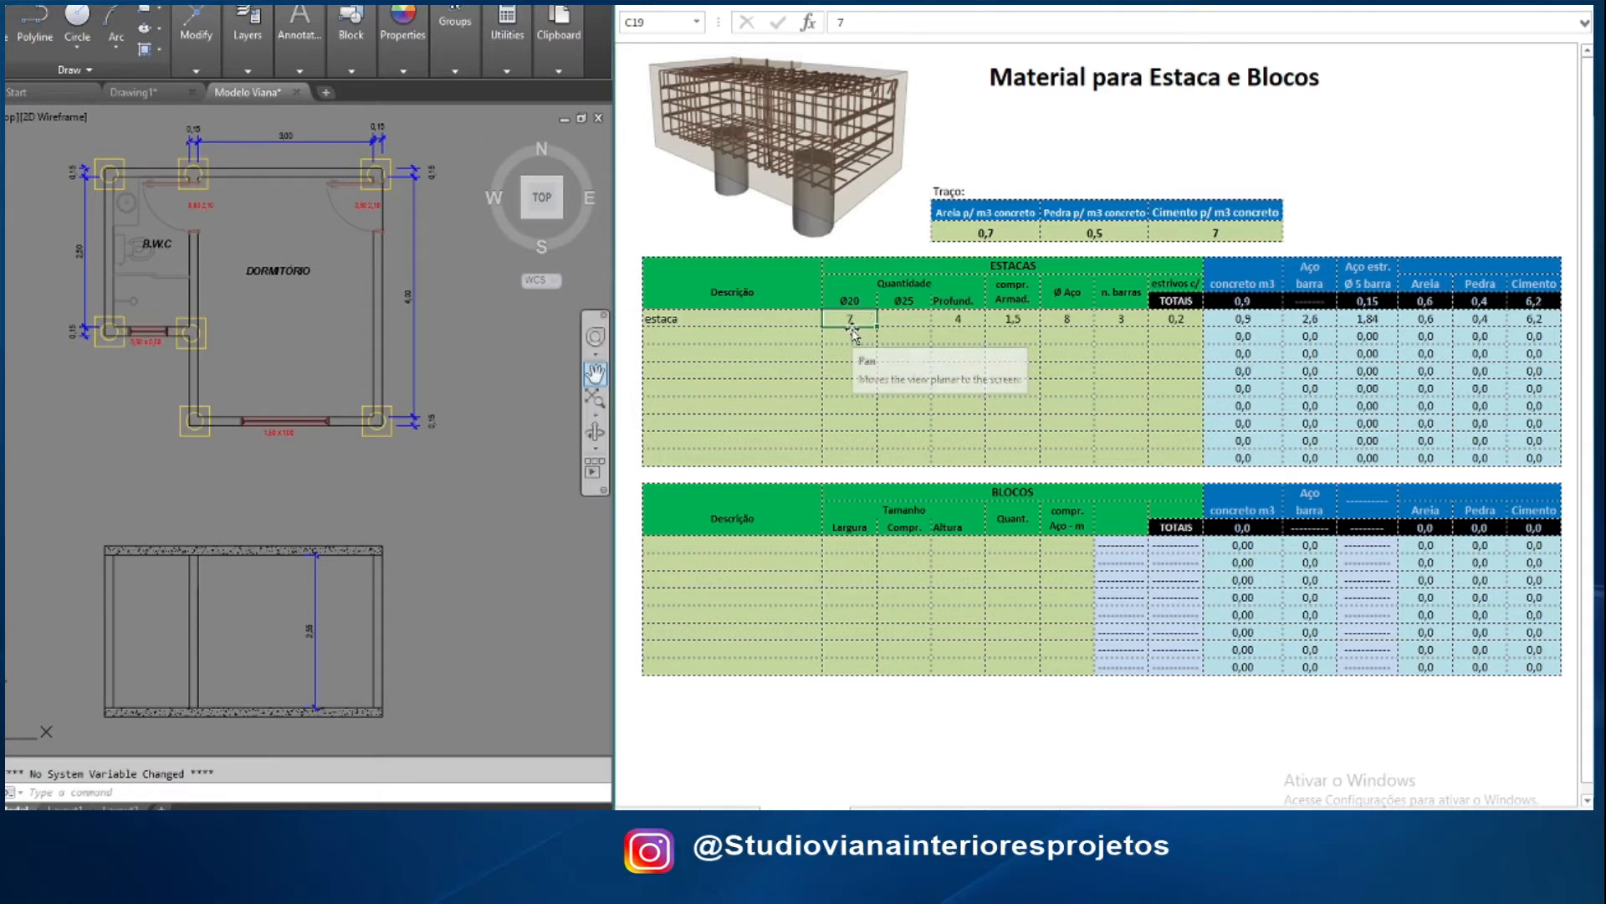
# Review the estaca row's depth, reinforcement length, steel diameter, bar count and stirrup spacing
pyautogui.click(968, 326)
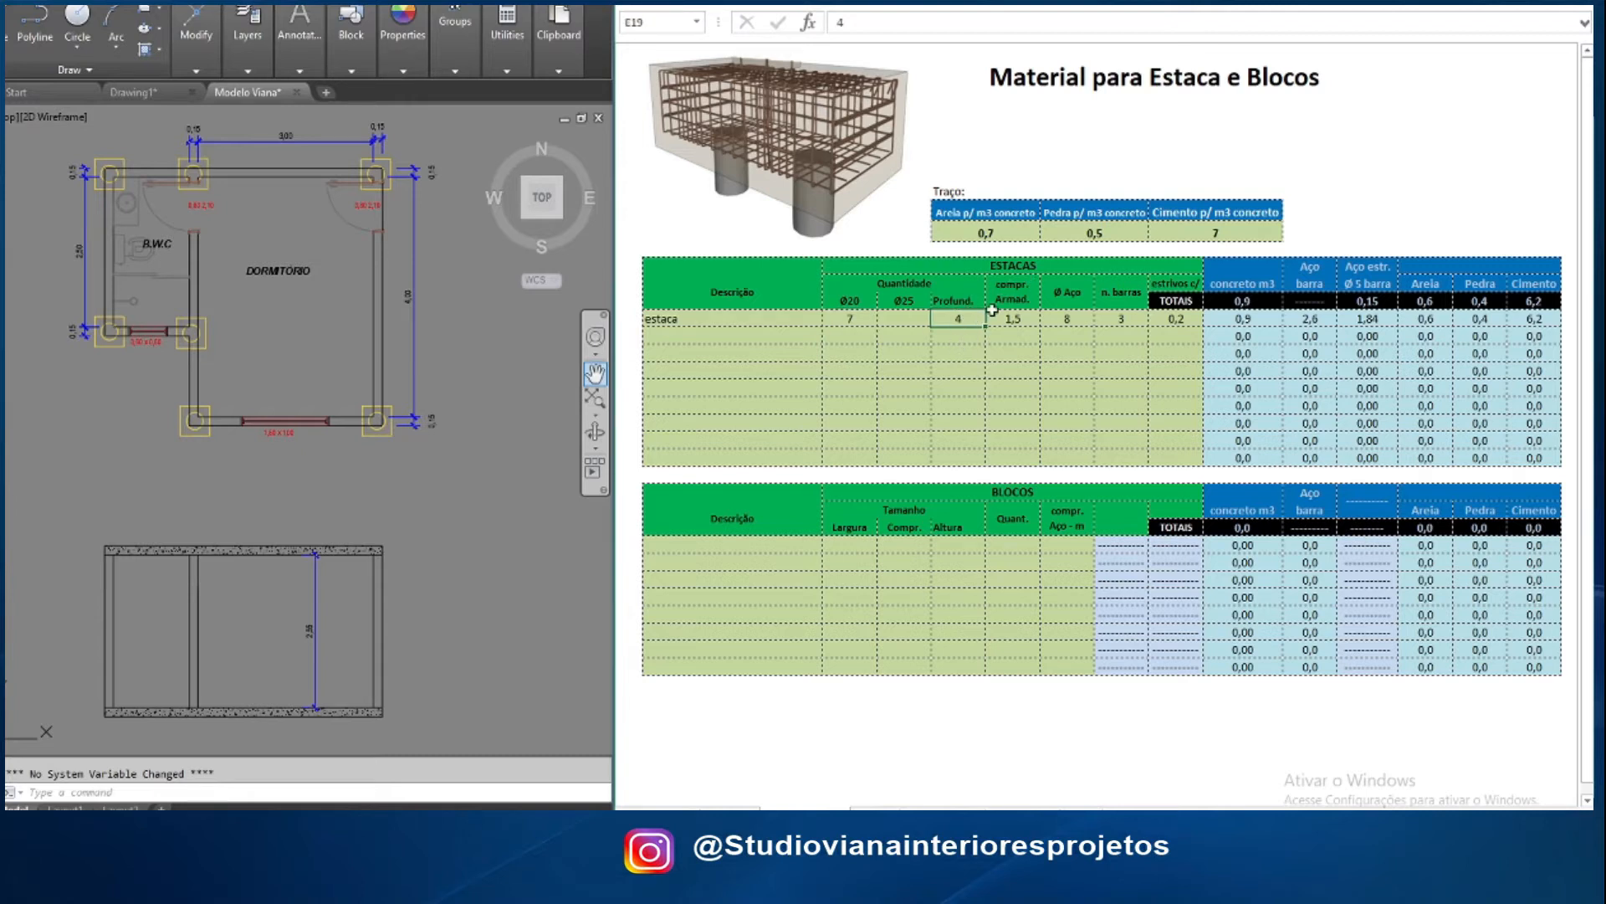
pyautogui.click(1023, 319)
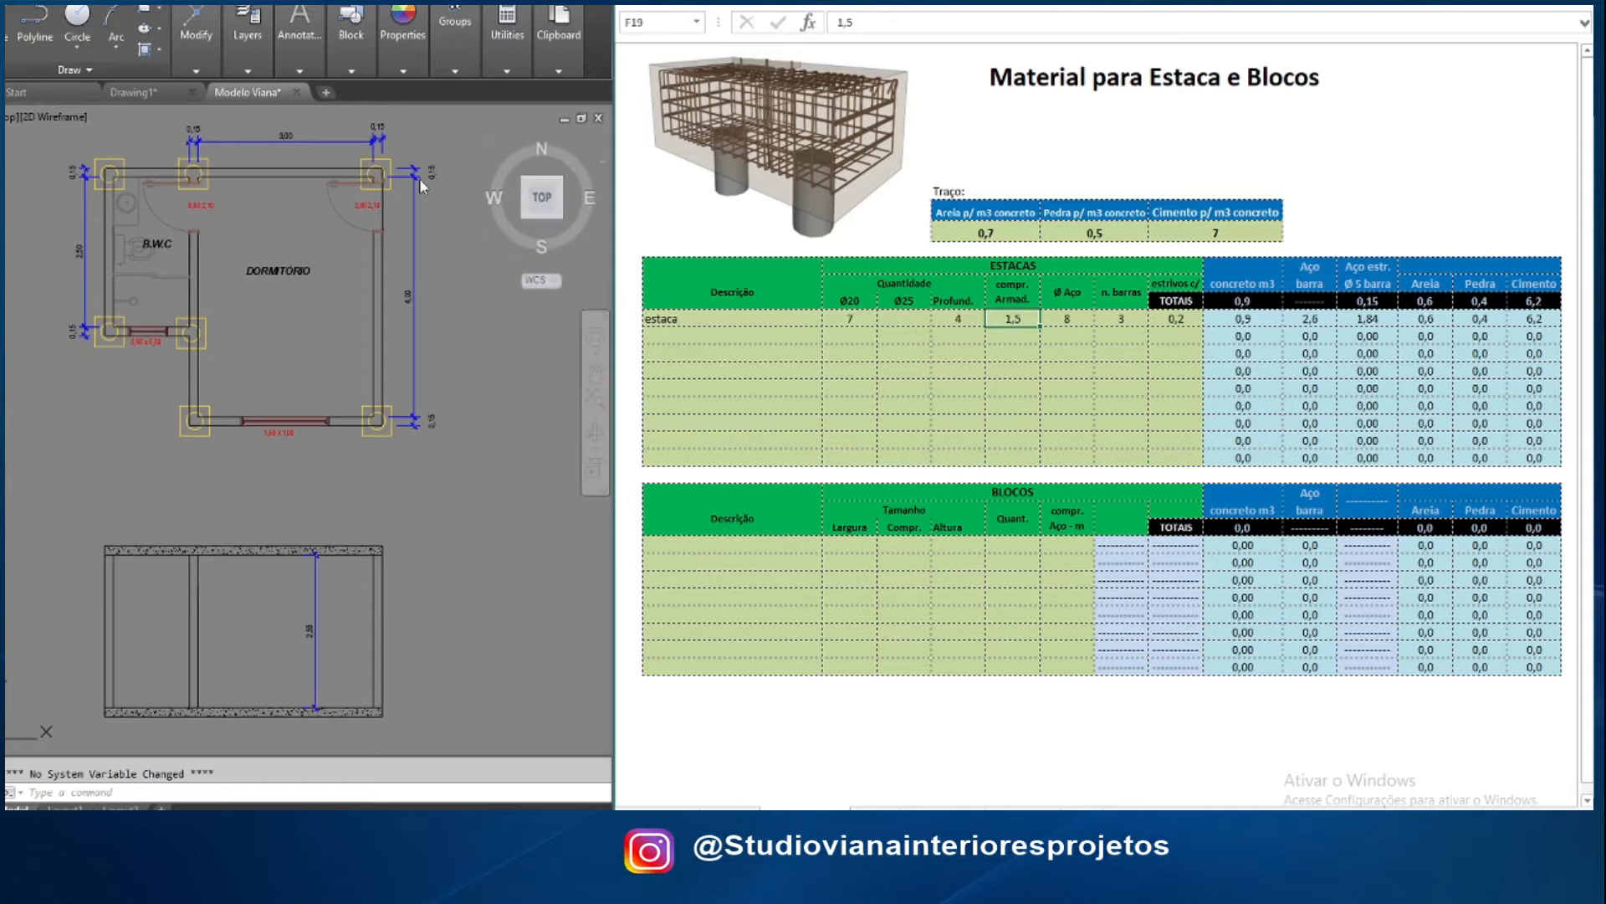
pyautogui.click(1072, 319)
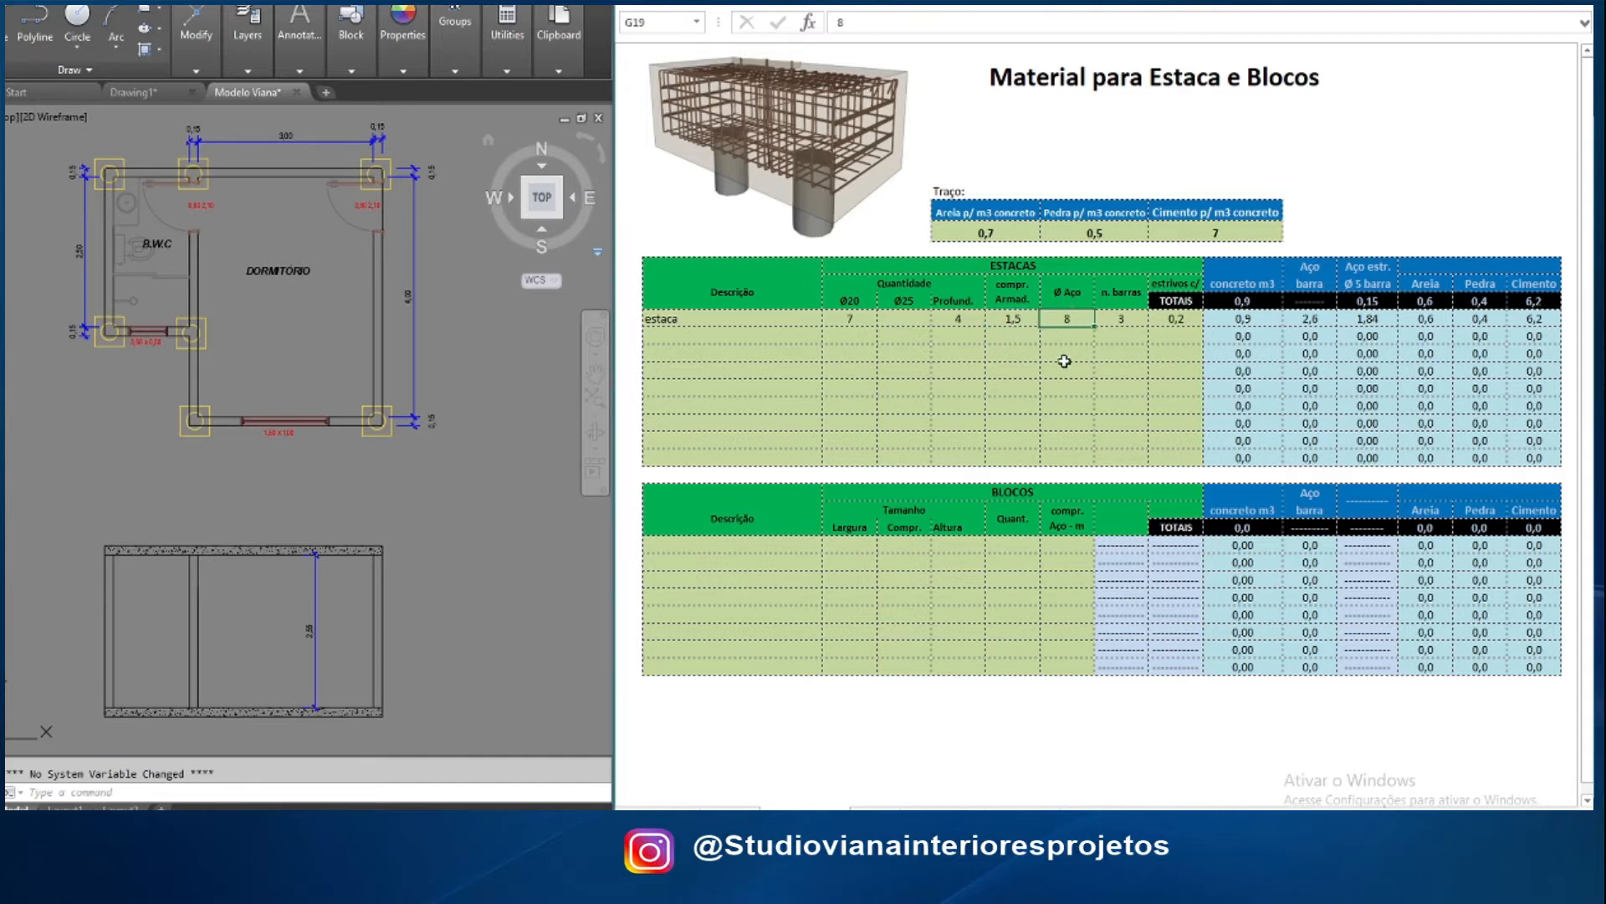
pyautogui.click(1123, 318)
pyautogui.write('3')
pyautogui.click(1176, 319)
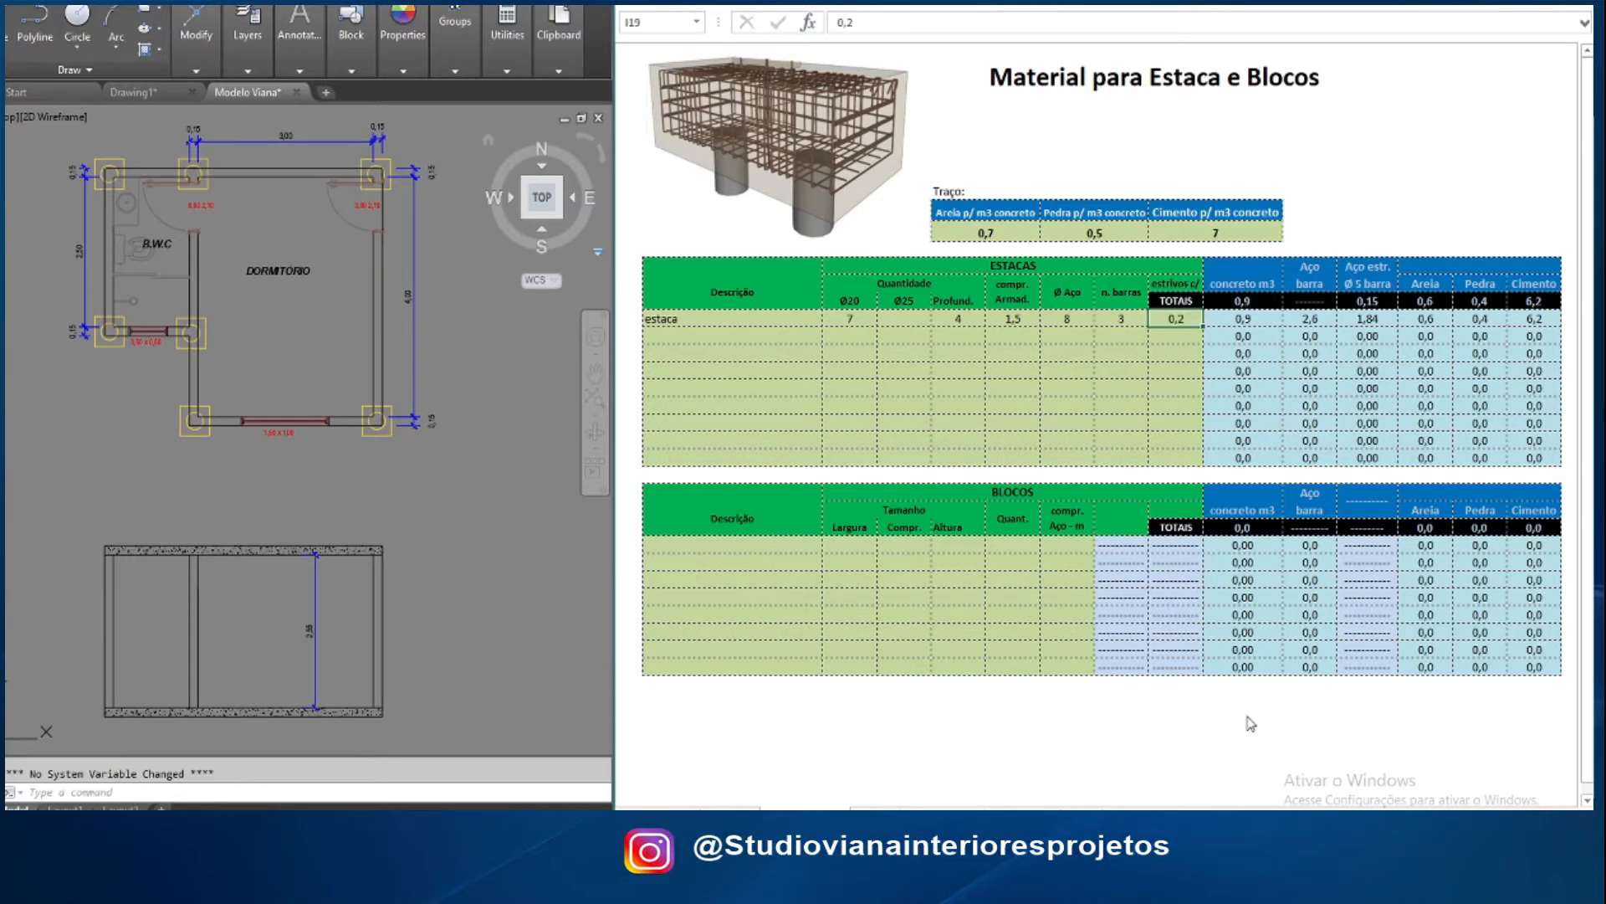
# Set the estaca row's 8 mm longitudinal steel quantity to 2,6
pyautogui.hscroll(6, 1311, 283)
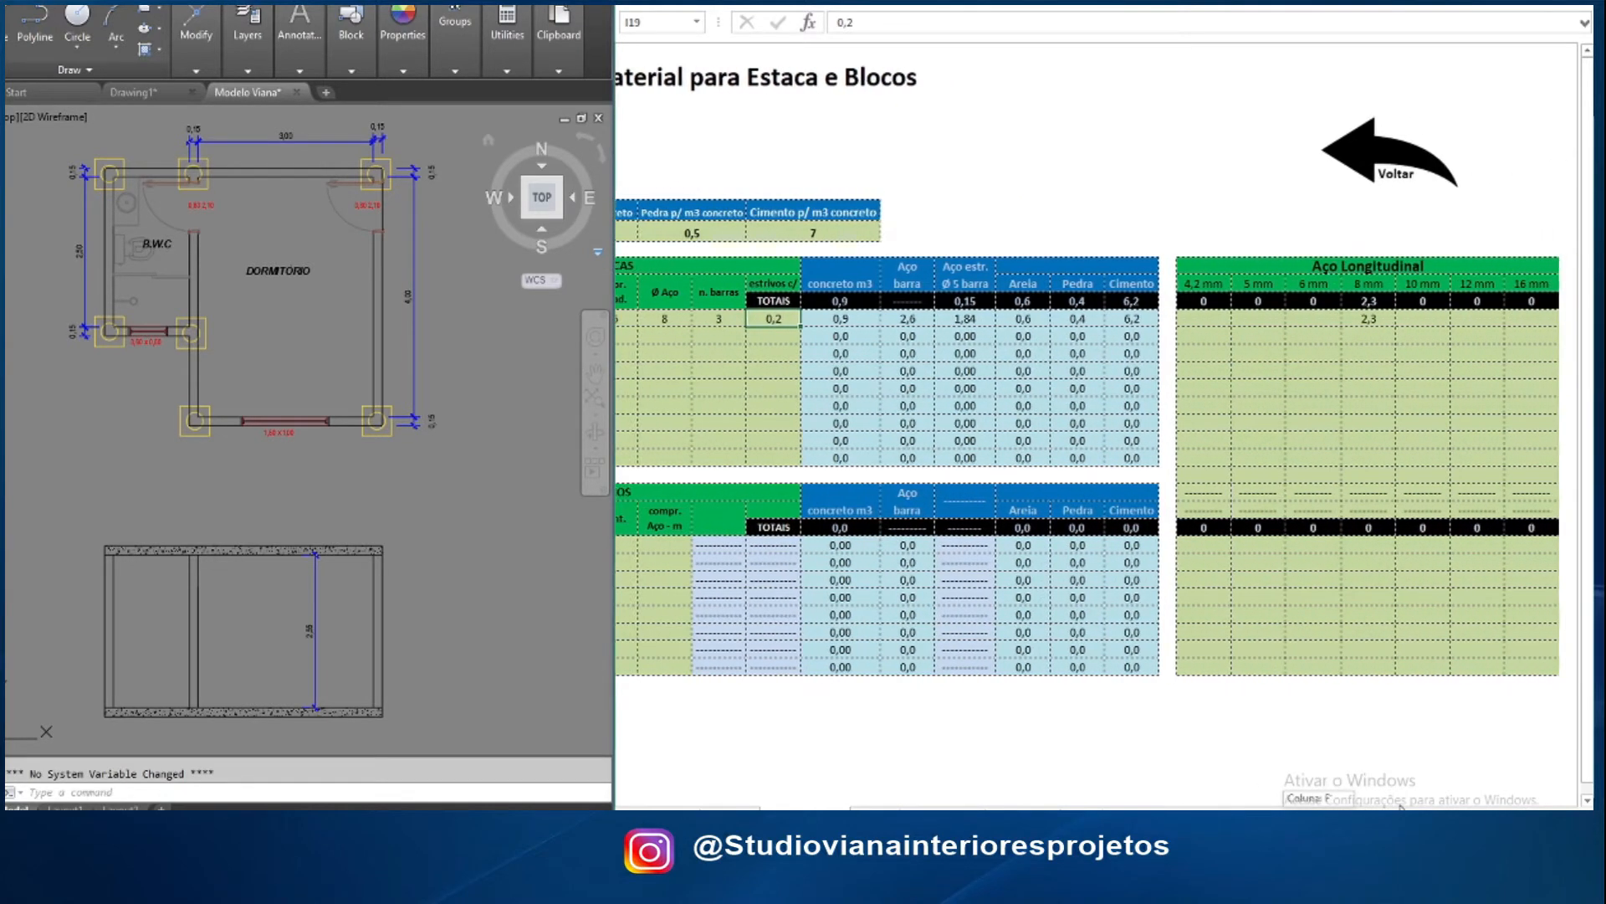
pyautogui.click(1348, 320)
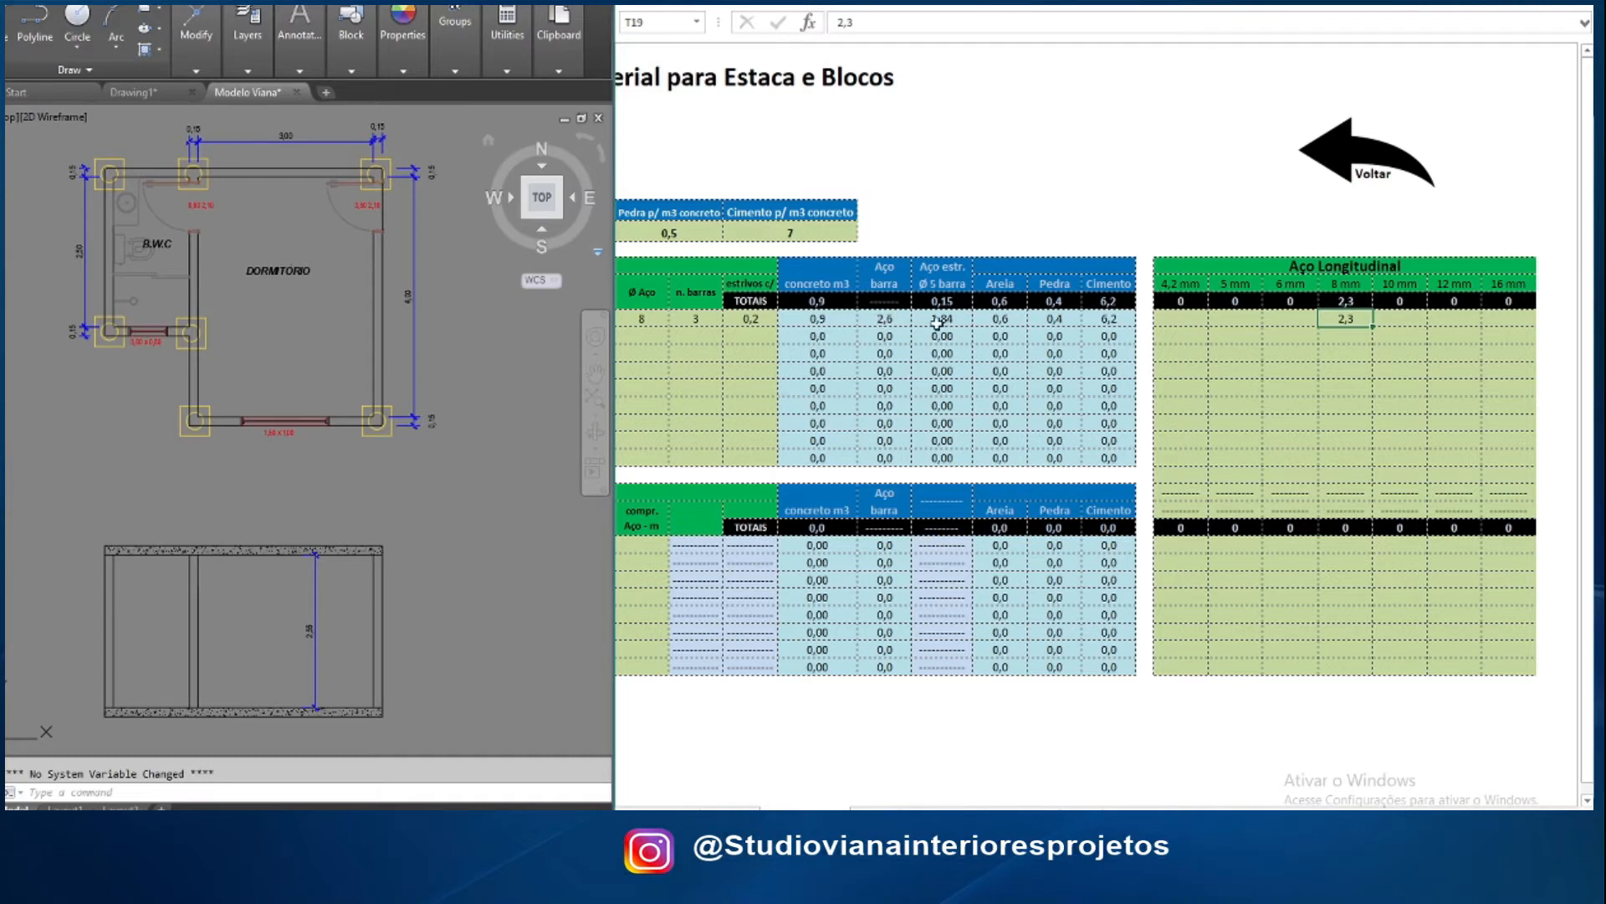
pyautogui.press('Return')
pyautogui.click(1353, 319)
pyautogui.doubleClick(1344, 318)
pyautogui.press('BackSpace')
pyautogui.press('Return')
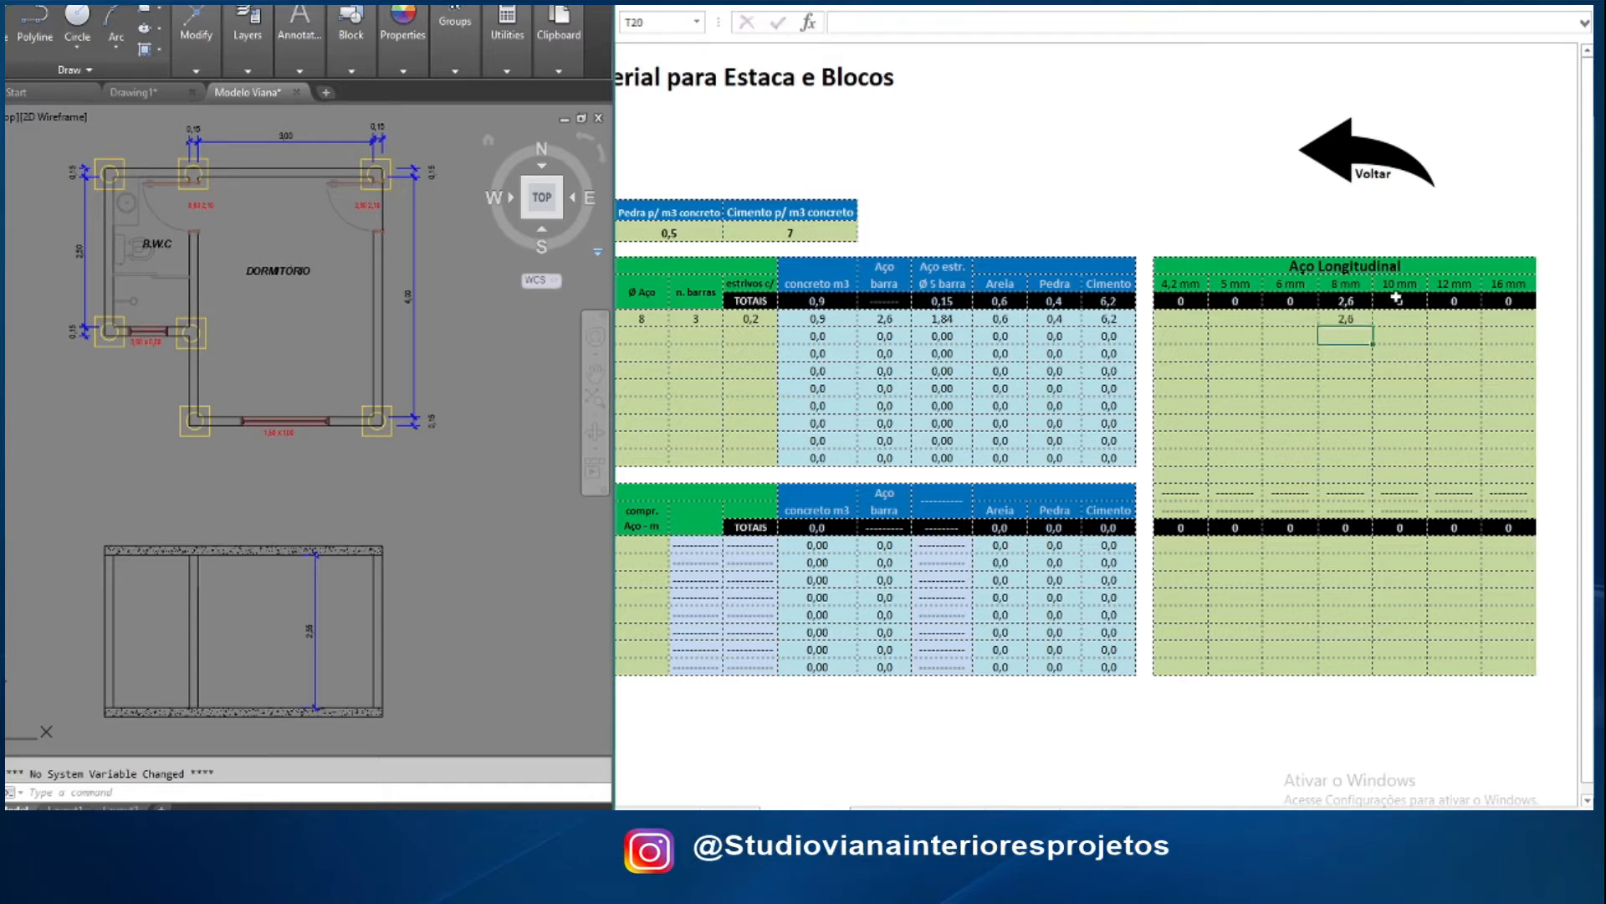
pyautogui.moveTo(1369, 816); pyautogui.dragTo(1304, 816)
pyautogui.click(667, 340)
pyautogui.click(692, 388)
pyautogui.click(698, 408)
pyautogui.click(796, 357)
pyautogui.moveTo(901, 390); pyautogui.dragTo(909, 408)
pyautogui.click(913, 445)
pyautogui.click(754, 405)
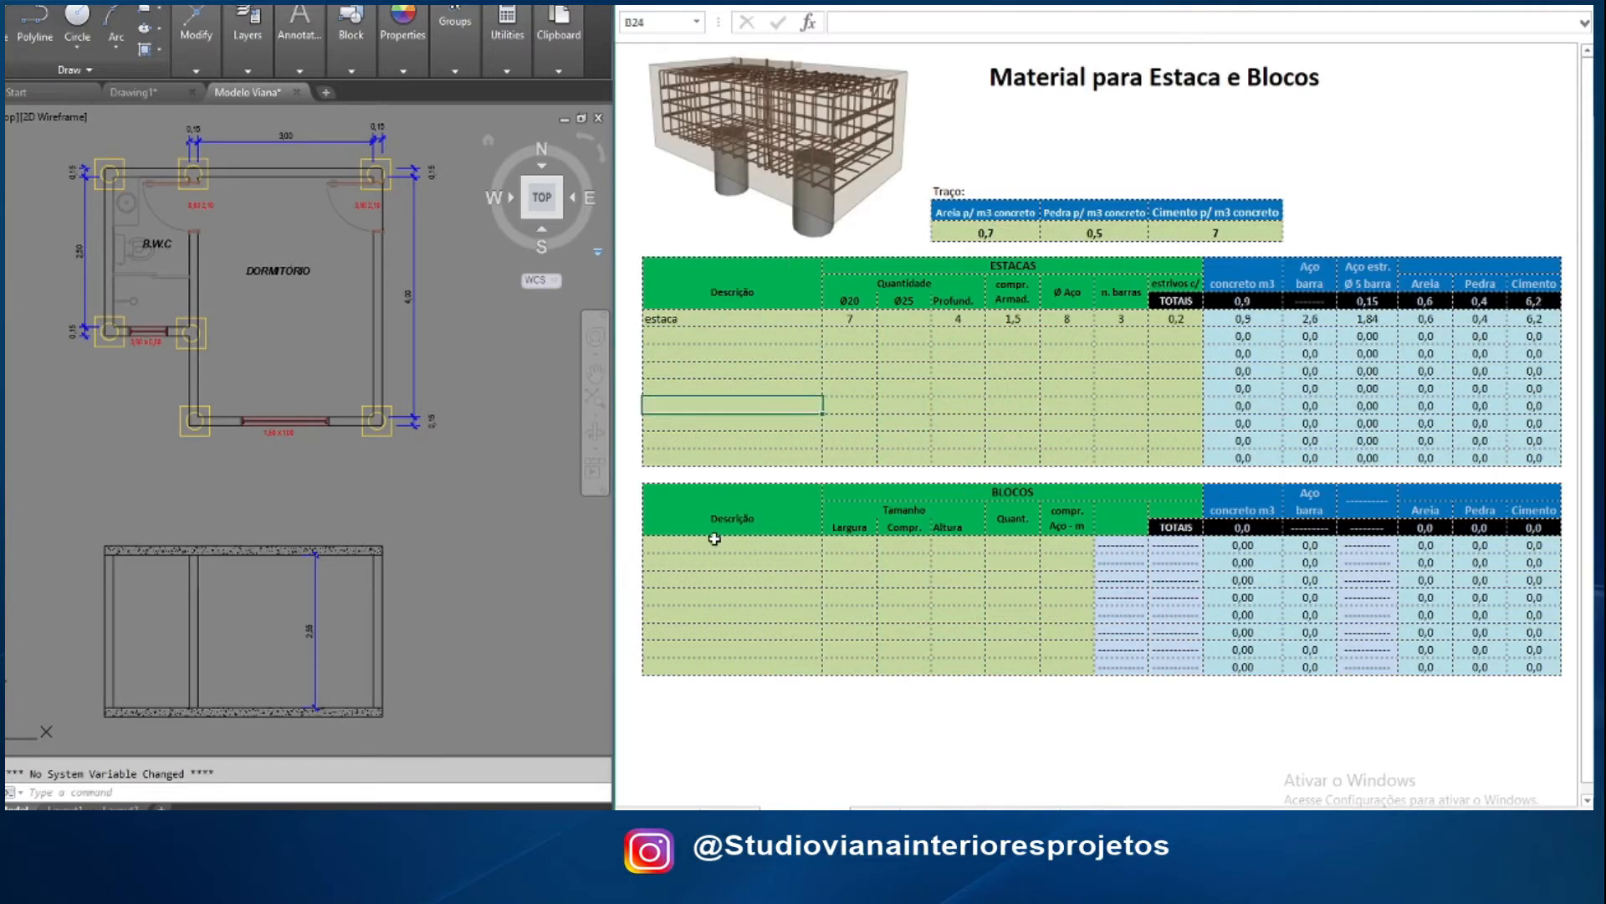
# Add "bloco 1" as the first entry in the Blocos table, with width, length and height of 0,50 each
pyautogui.click(721, 547)
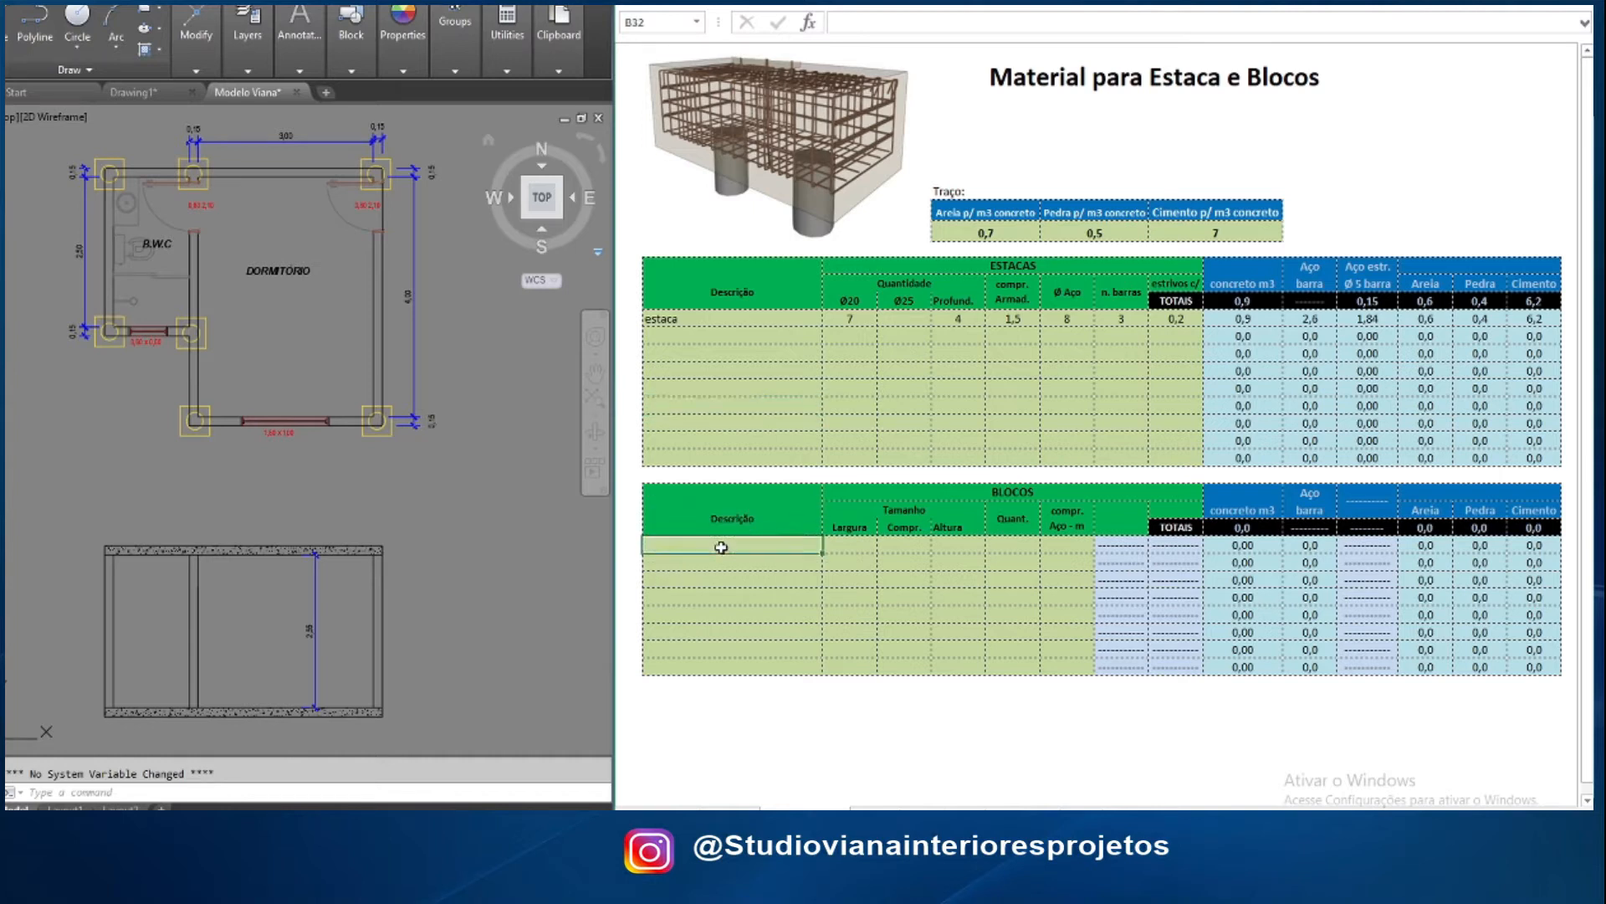
pyautogui.write('bloco 1')
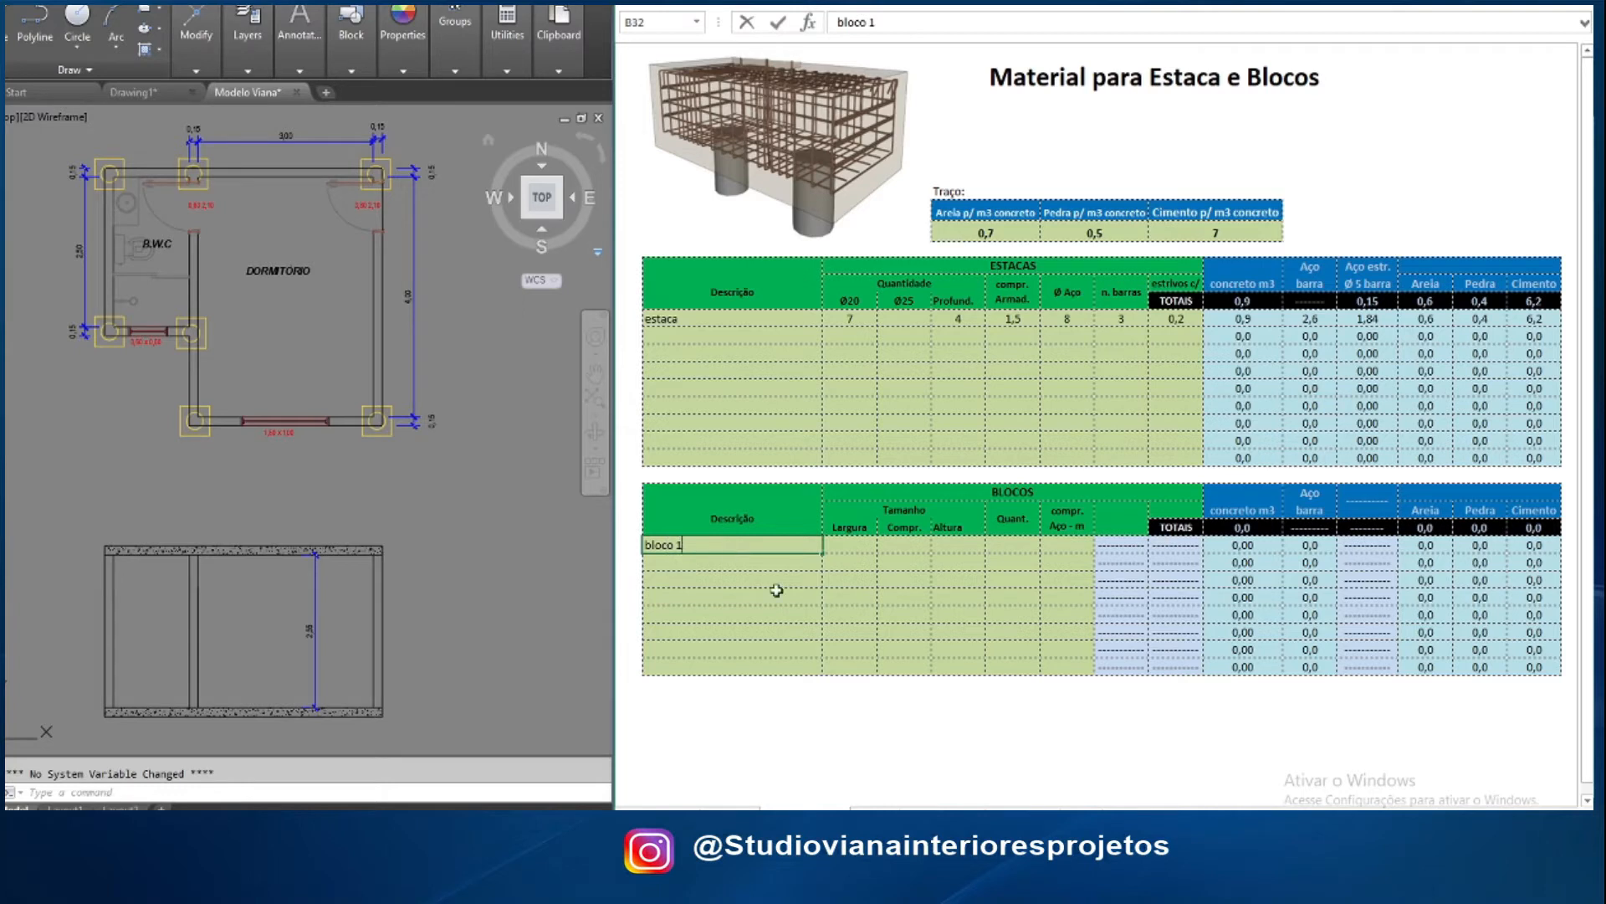
pyautogui.click(843, 579)
pyautogui.click(853, 544)
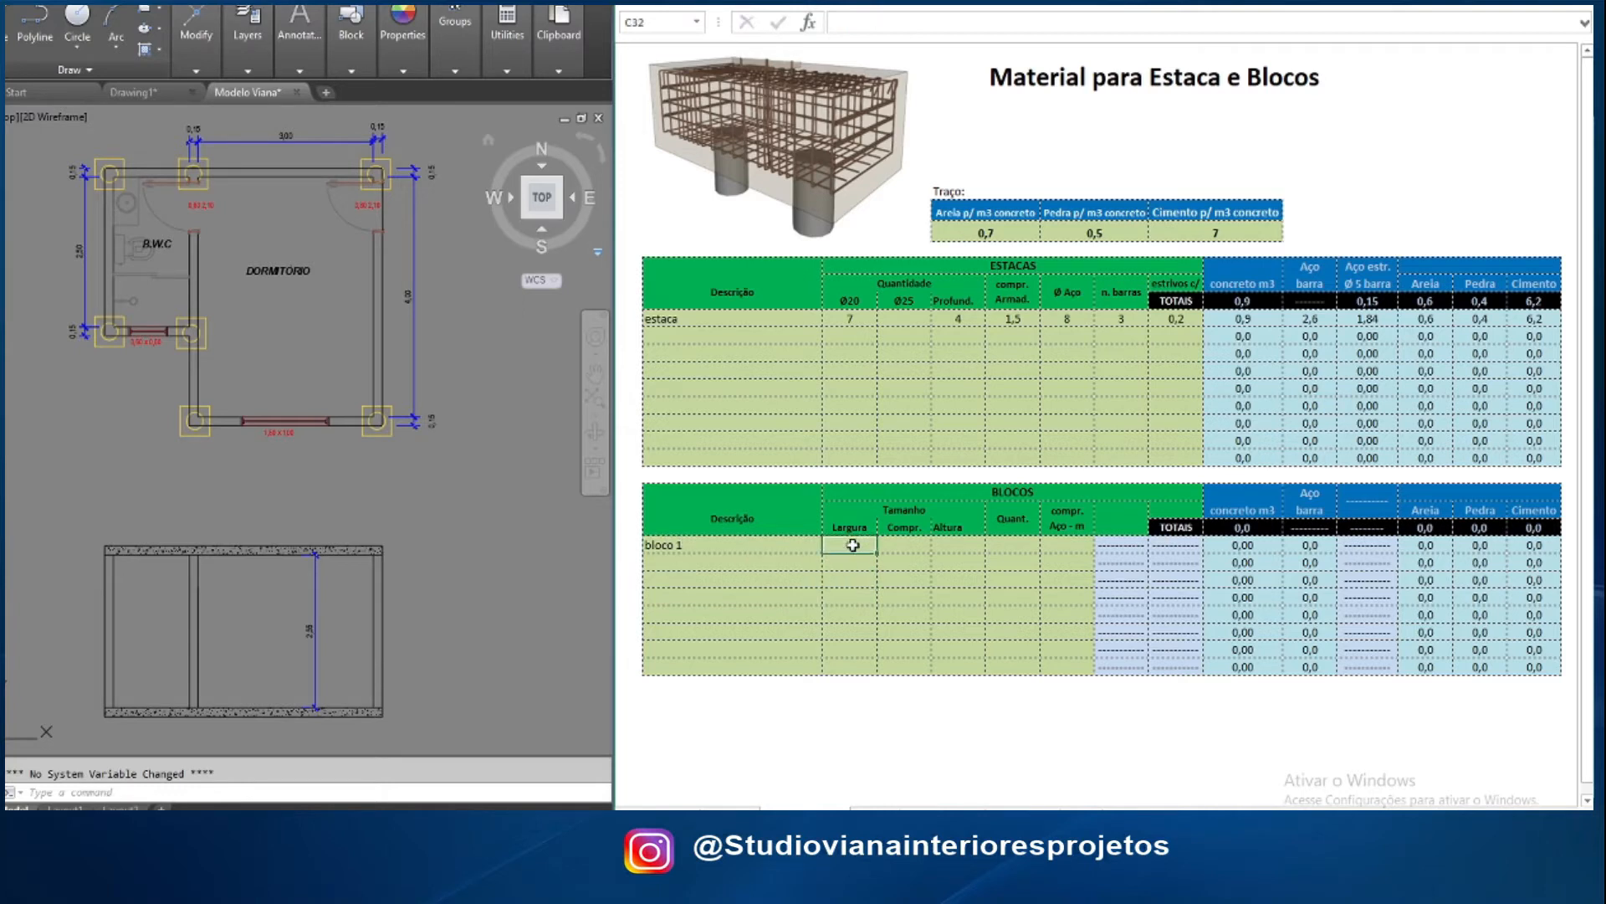
pyautogui.write('0,50')
pyautogui.press('Tab')
pyautogui.write('0,50')
pyautogui.press('Tab')
pyautogui.write('0,50')
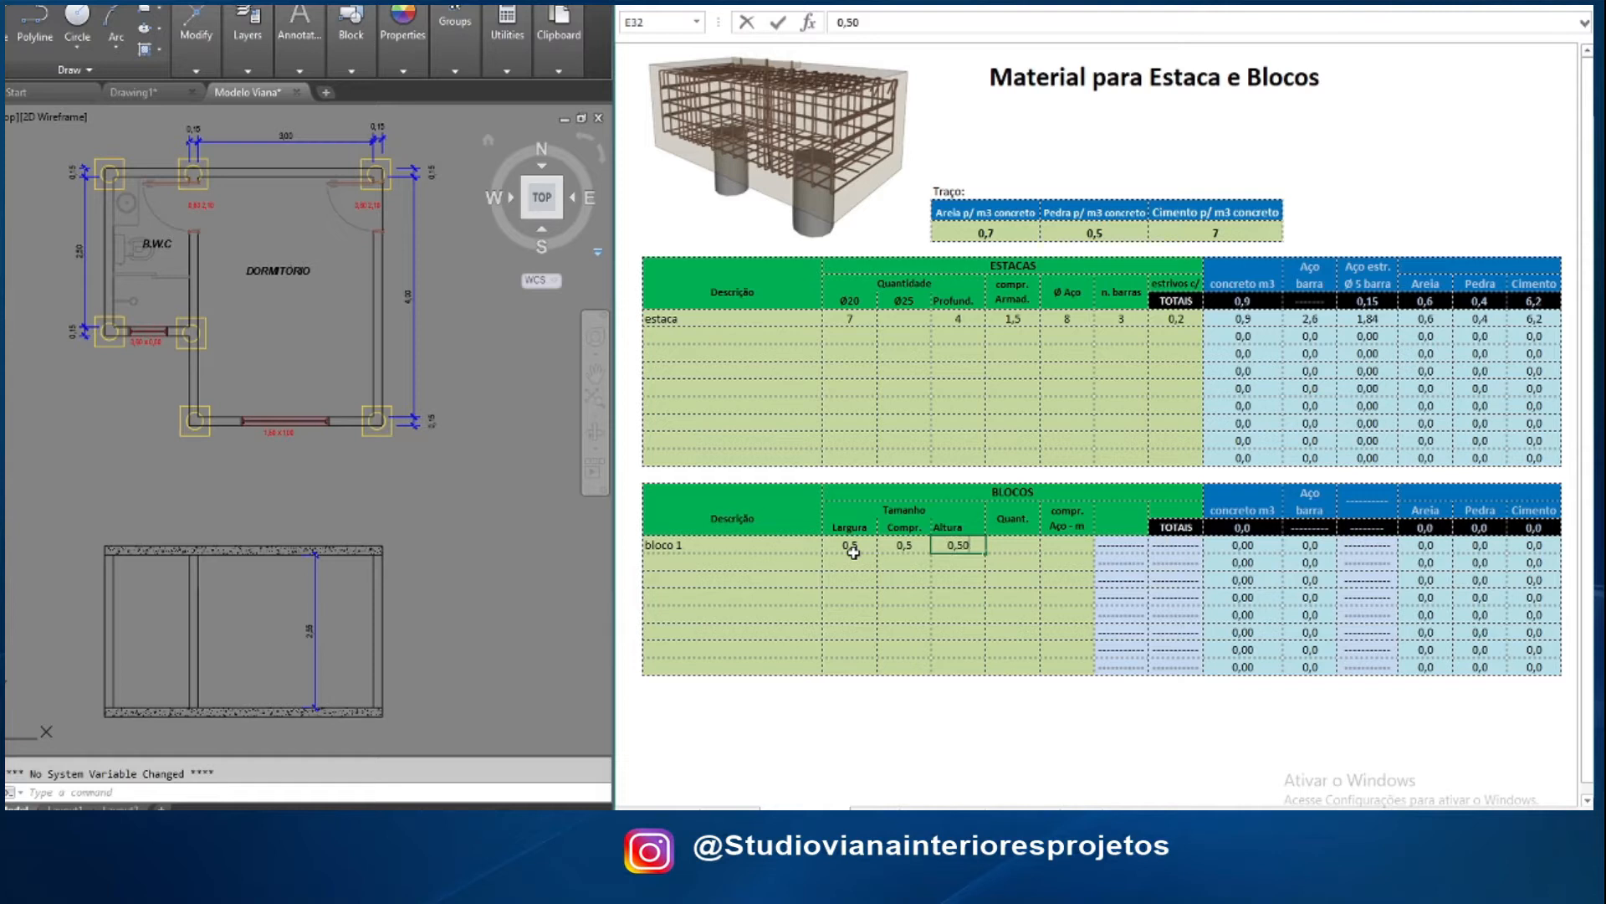
pyautogui.press('Return')
# Set the bloco 1 quantity to 7 and its steel length to 5 m
pyautogui.click(1006, 549)
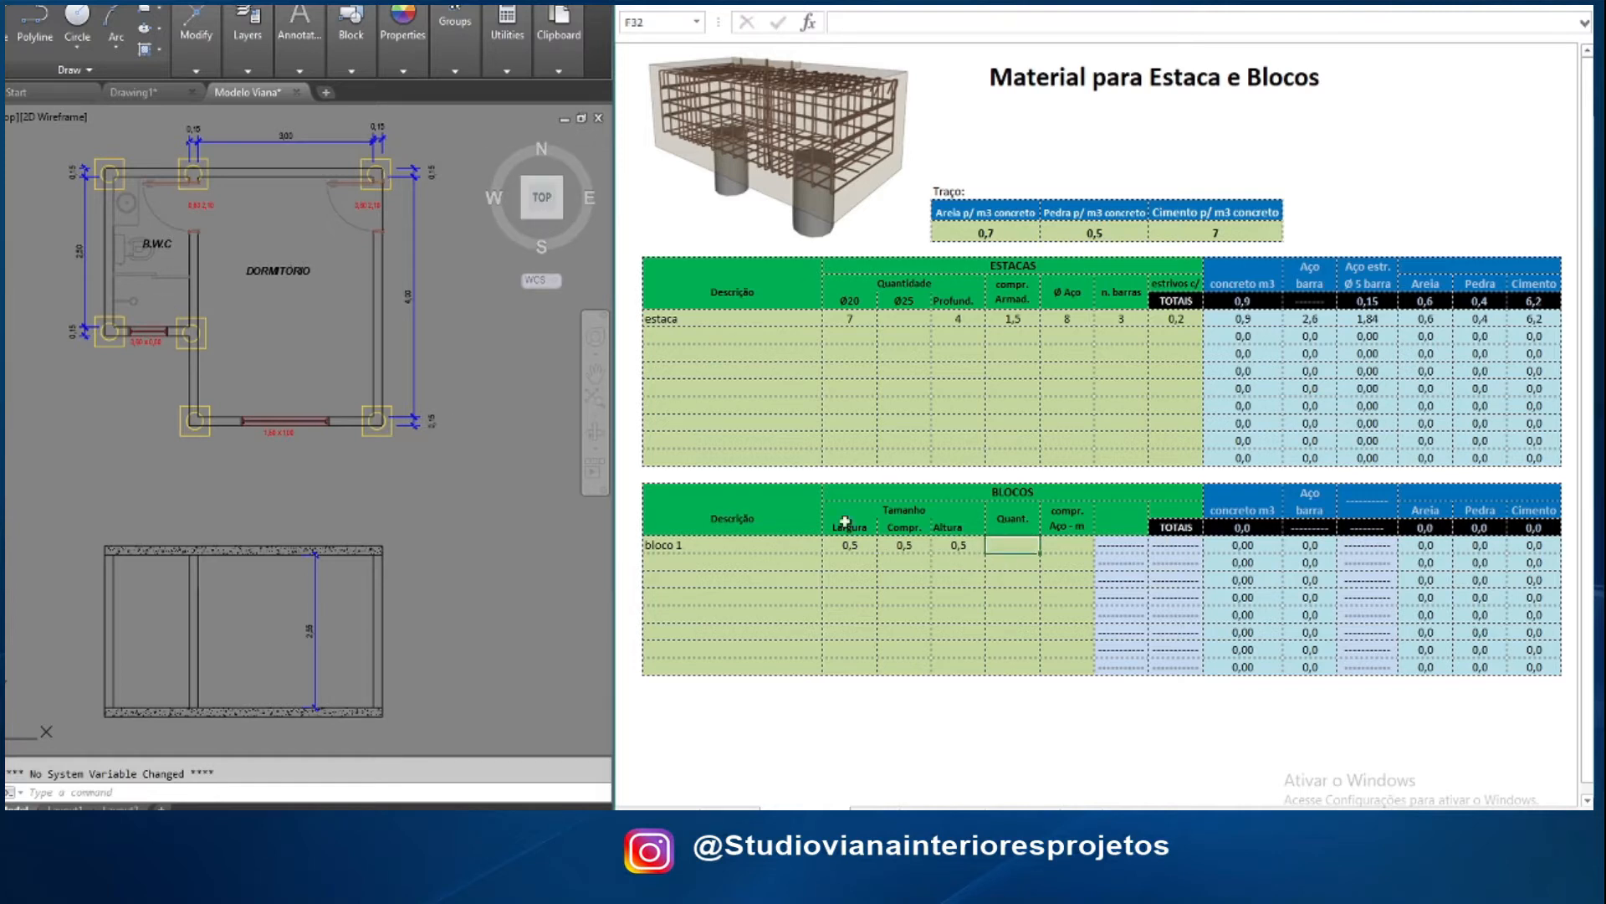
pyautogui.write('7')
pyautogui.press('Return')
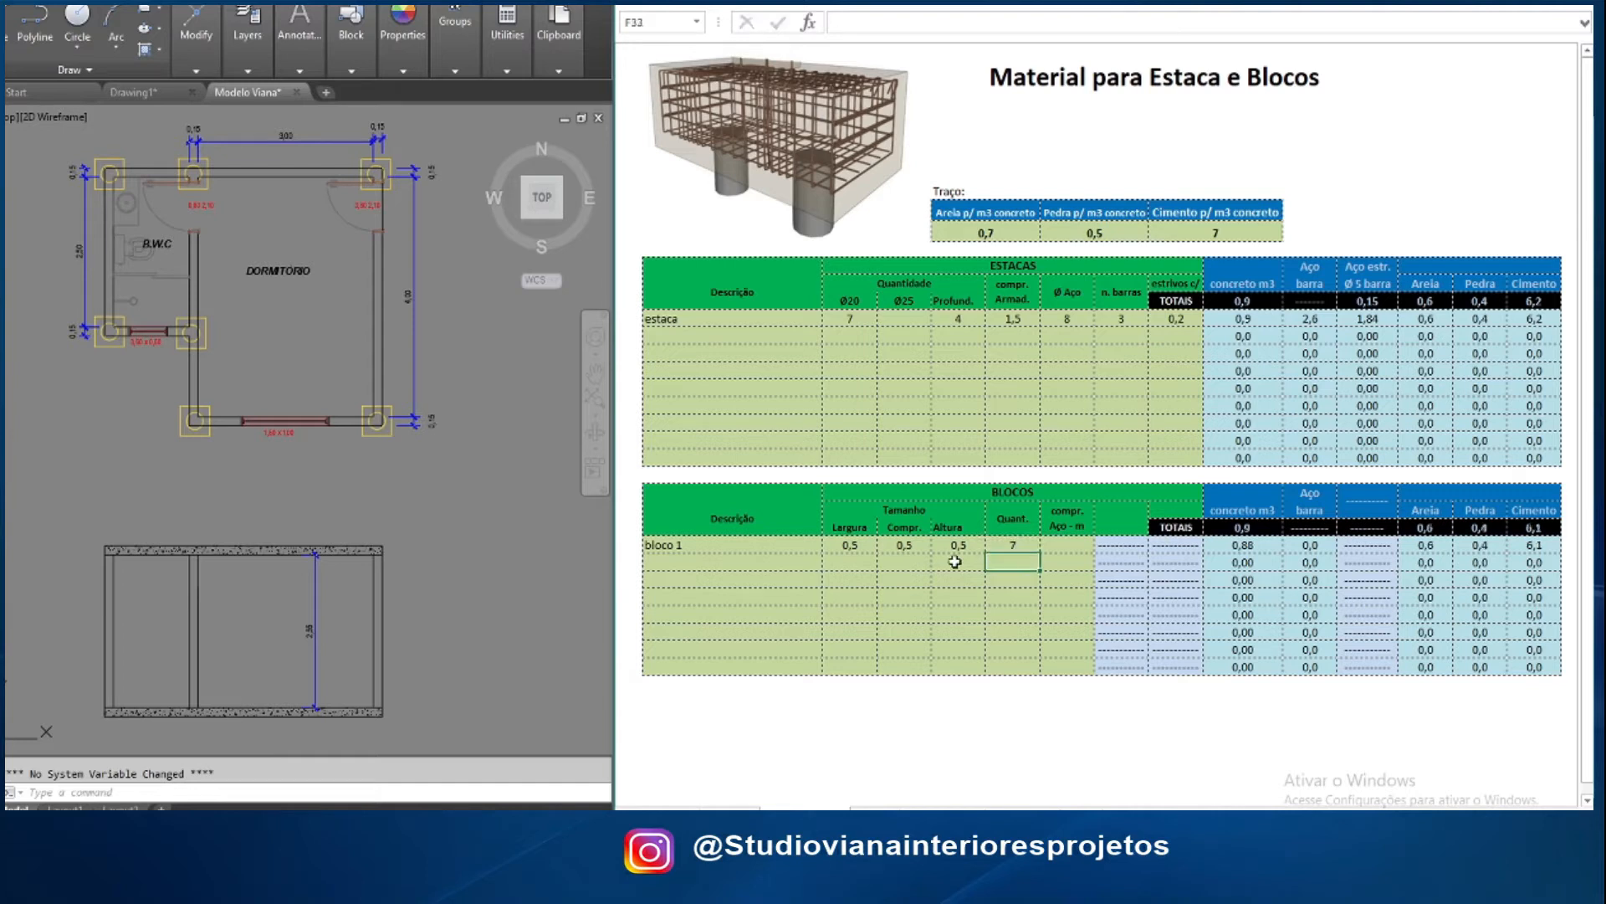
pyautogui.click(1057, 546)
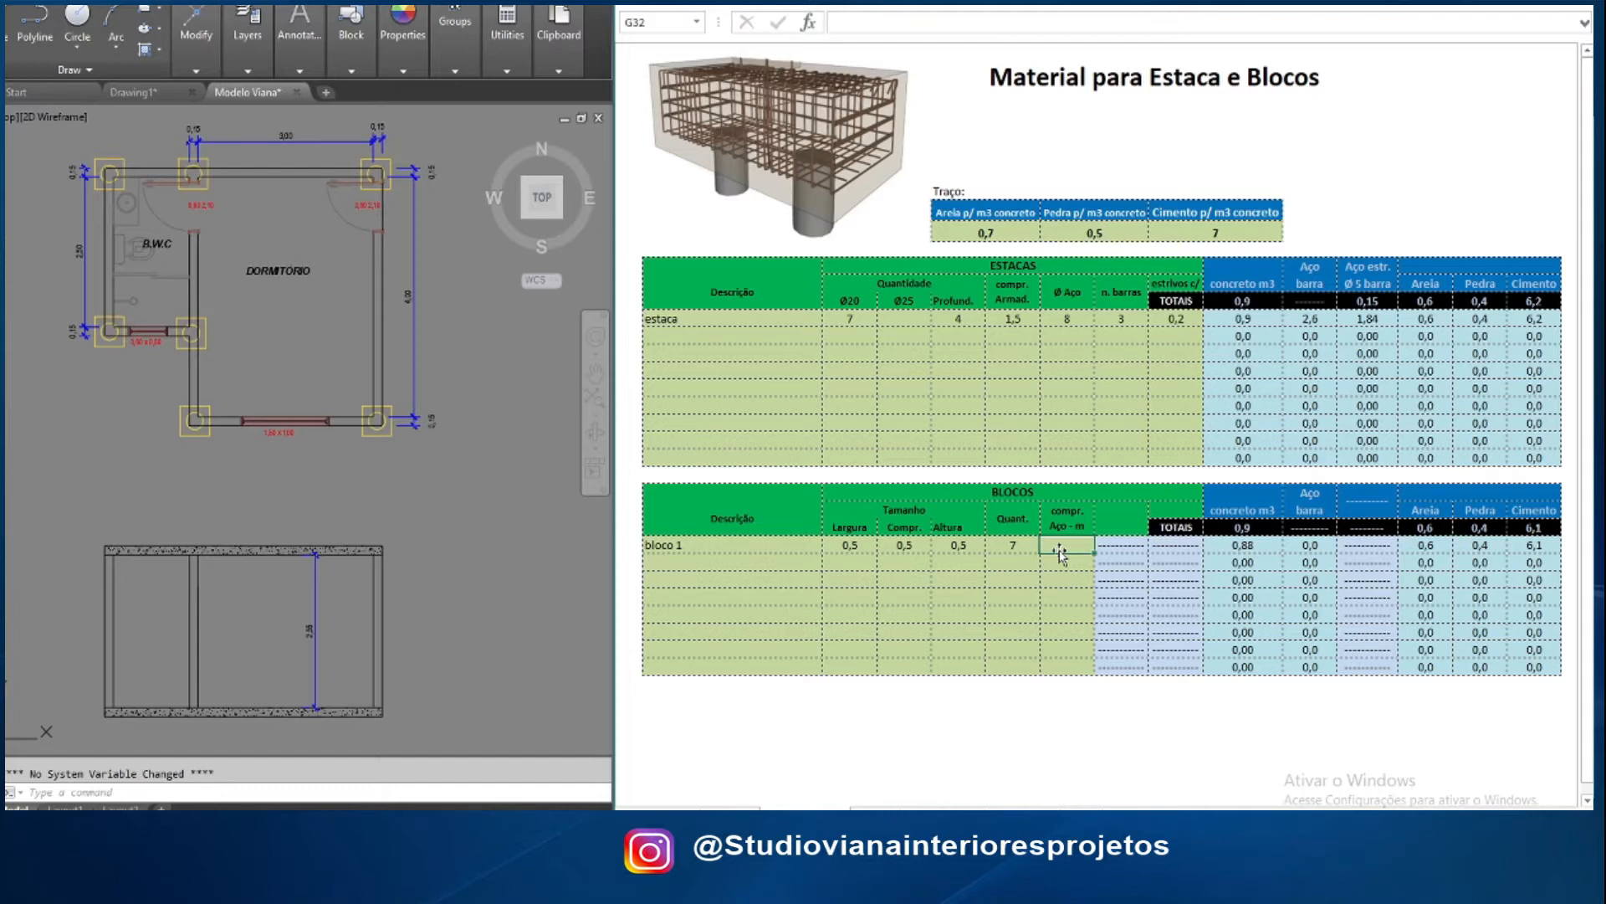
pyautogui.write('5')
pyautogui.press('Return')
# Enter 0,4 as the 8 mm longitudinal steel quantity for bloco 1
pyautogui.click(1062, 546)
pyautogui.moveTo(1388, 805); pyautogui.dragTo(1414, 805)
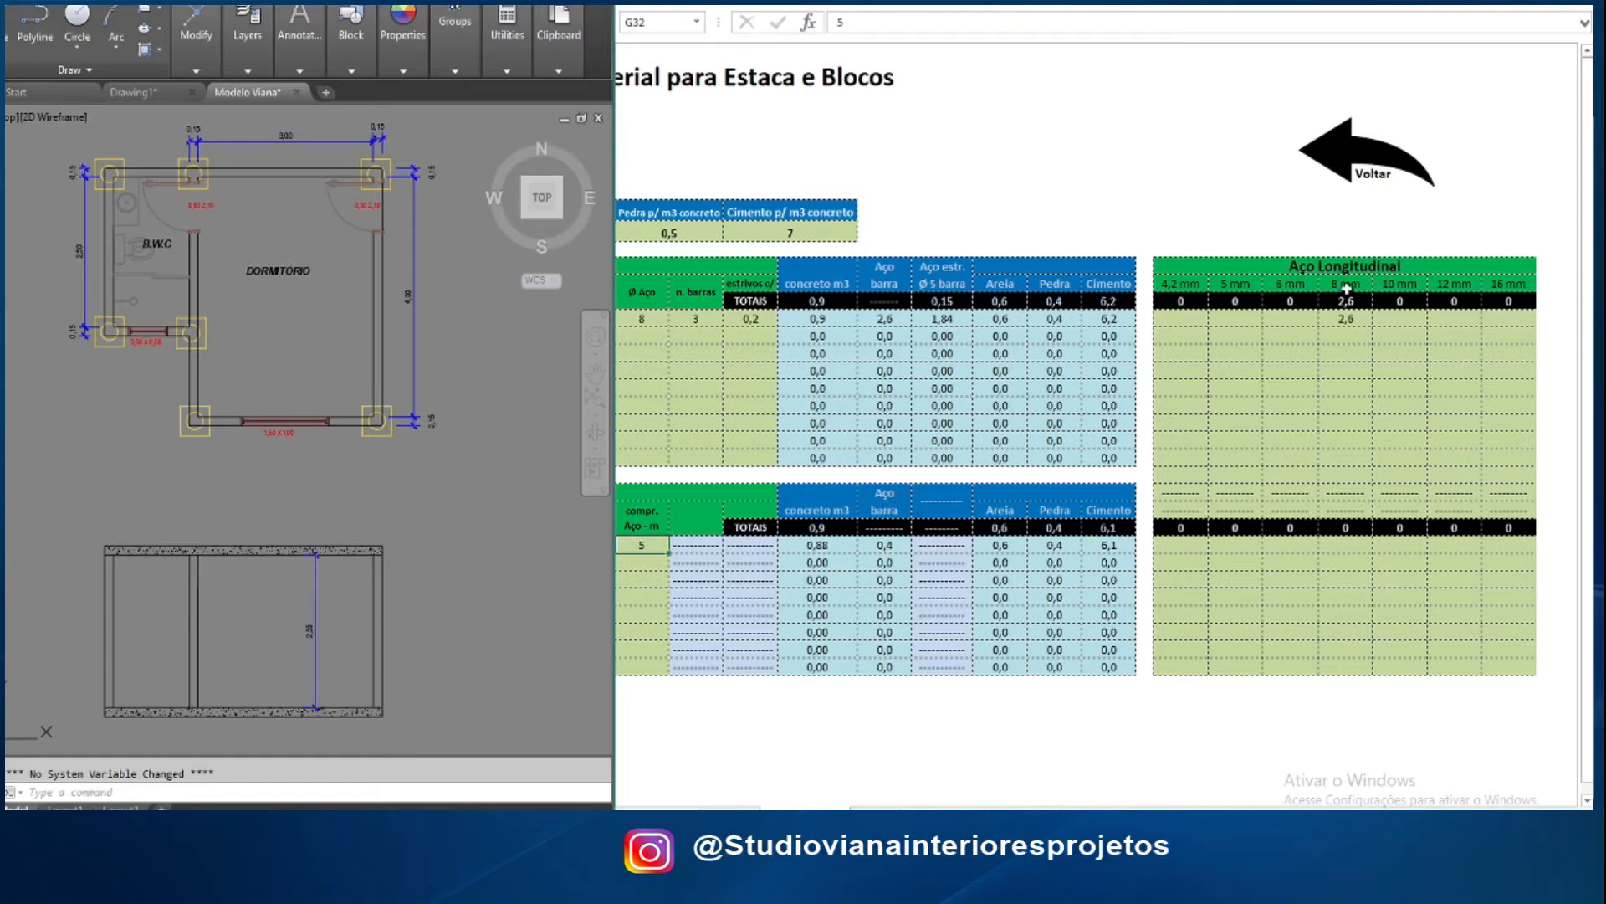
pyautogui.click(1346, 548)
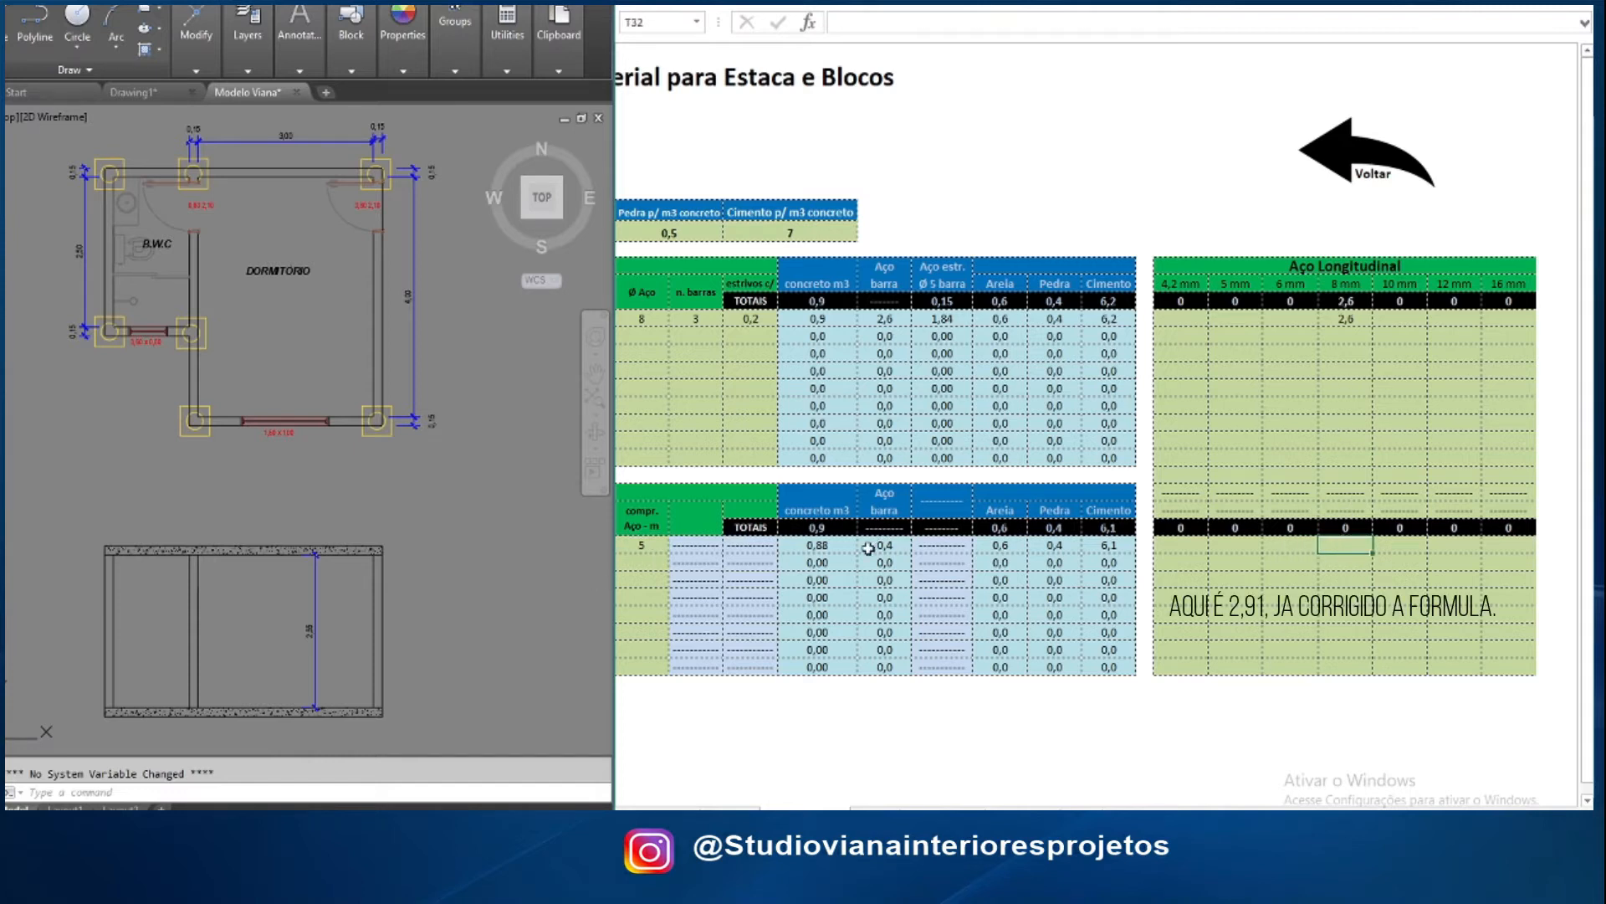
pyautogui.write('0,4')
pyautogui.press('Return')
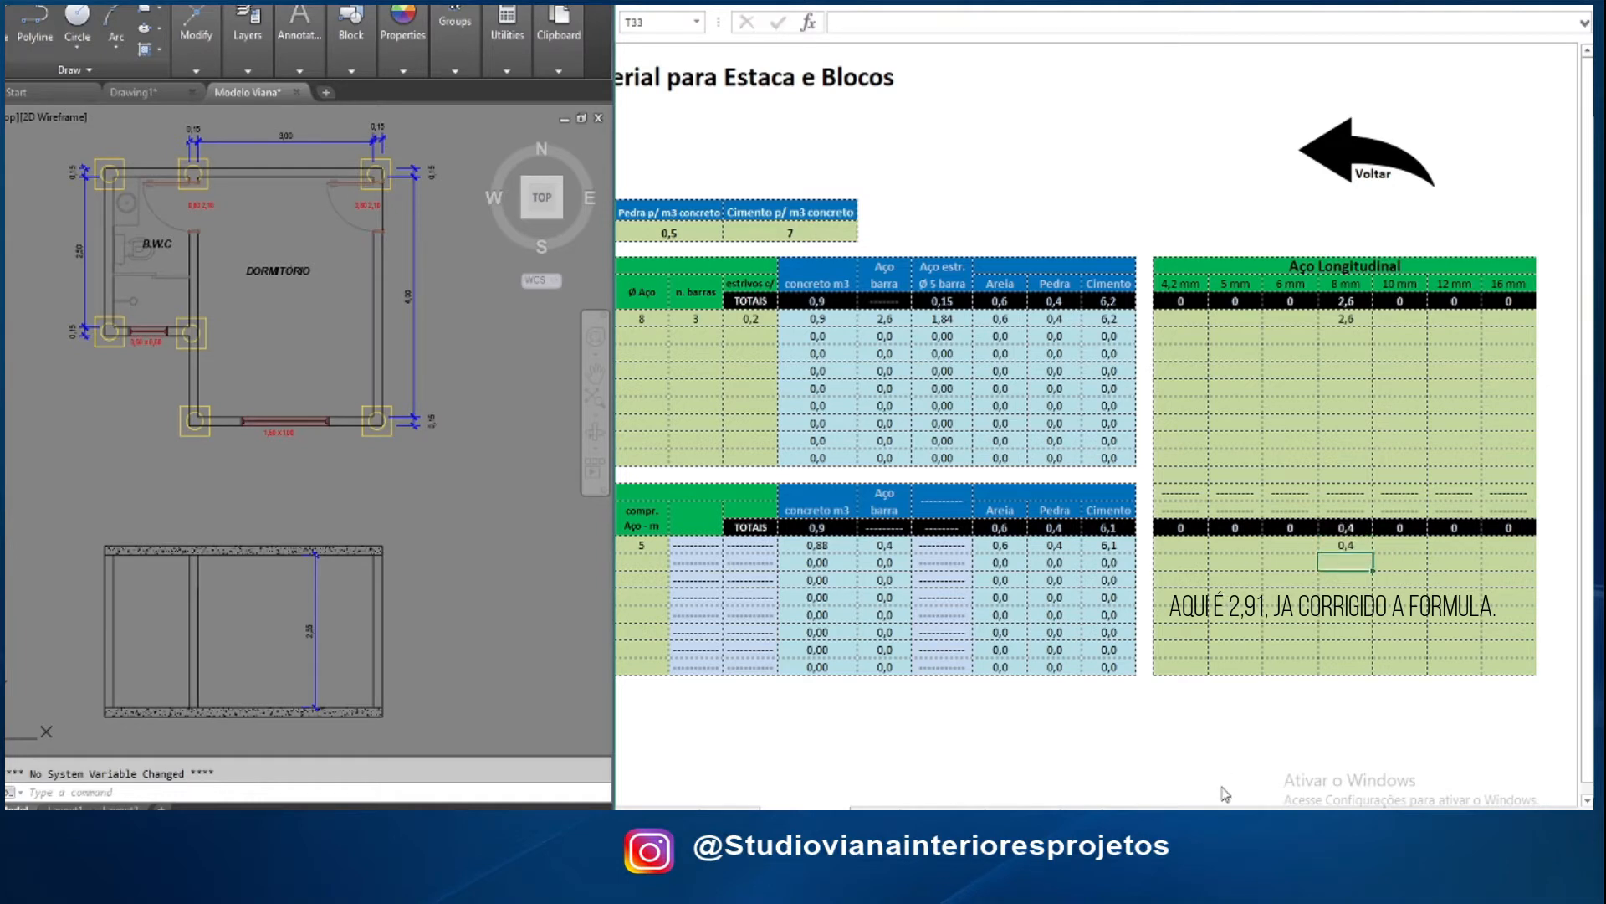
pyautogui.hscroll(-5, 803, 546)
pyautogui.click(770, 575)
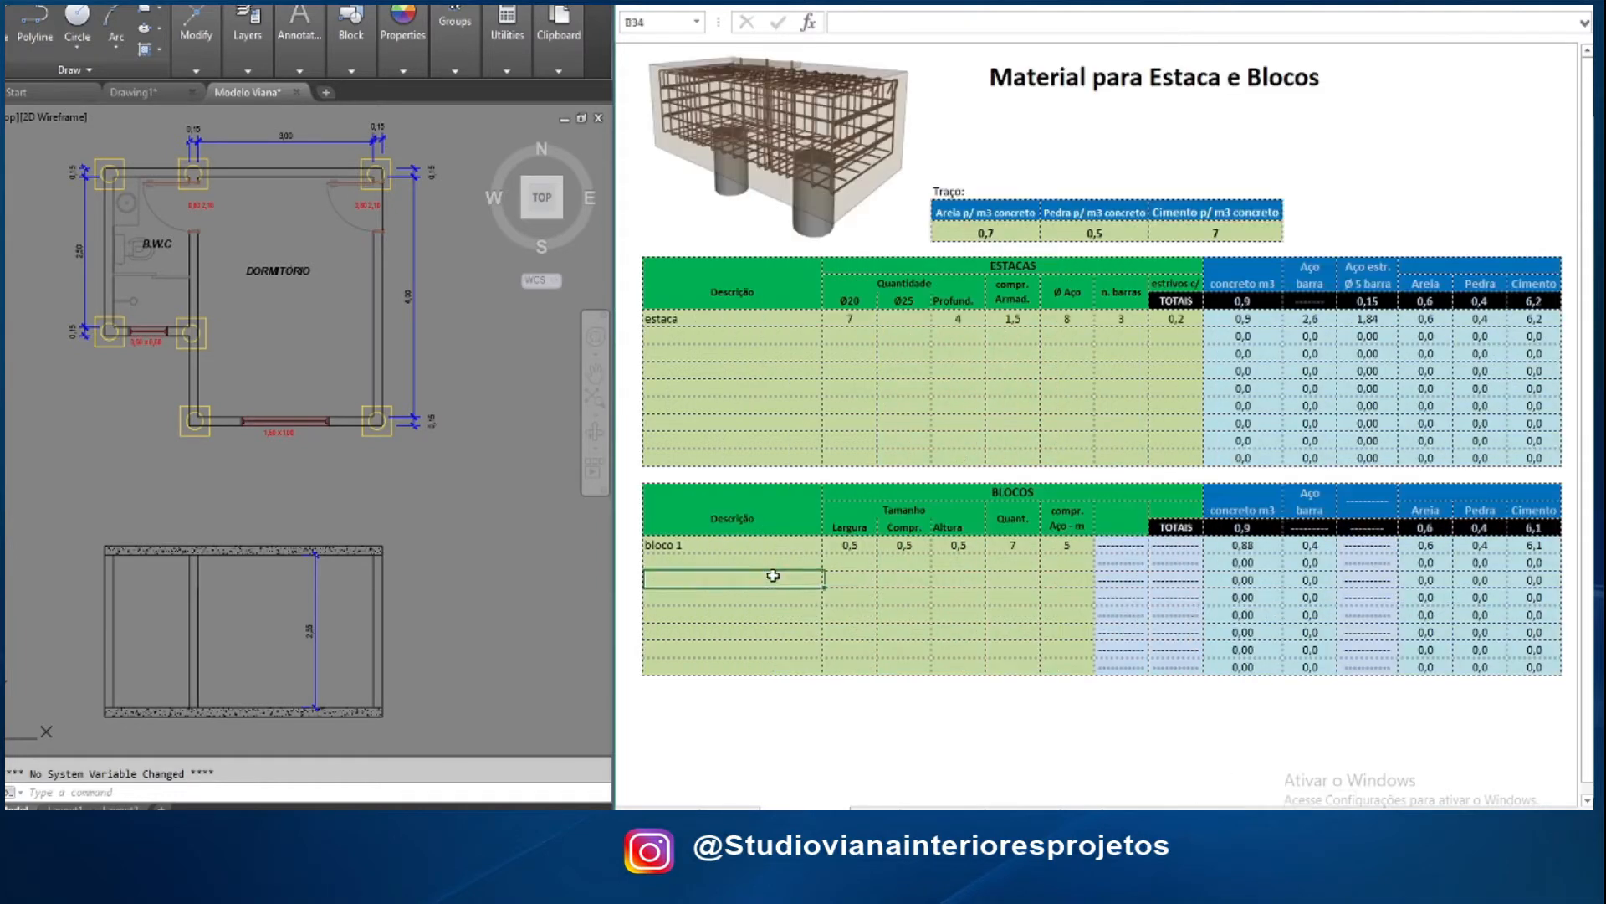
pyautogui.click(694, 546)
pyautogui.click(711, 577)
pyautogui.click(707, 633)
pyautogui.click(763, 582)
pyautogui.click(847, 649)
pyautogui.click(896, 596)
pyautogui.click(907, 633)
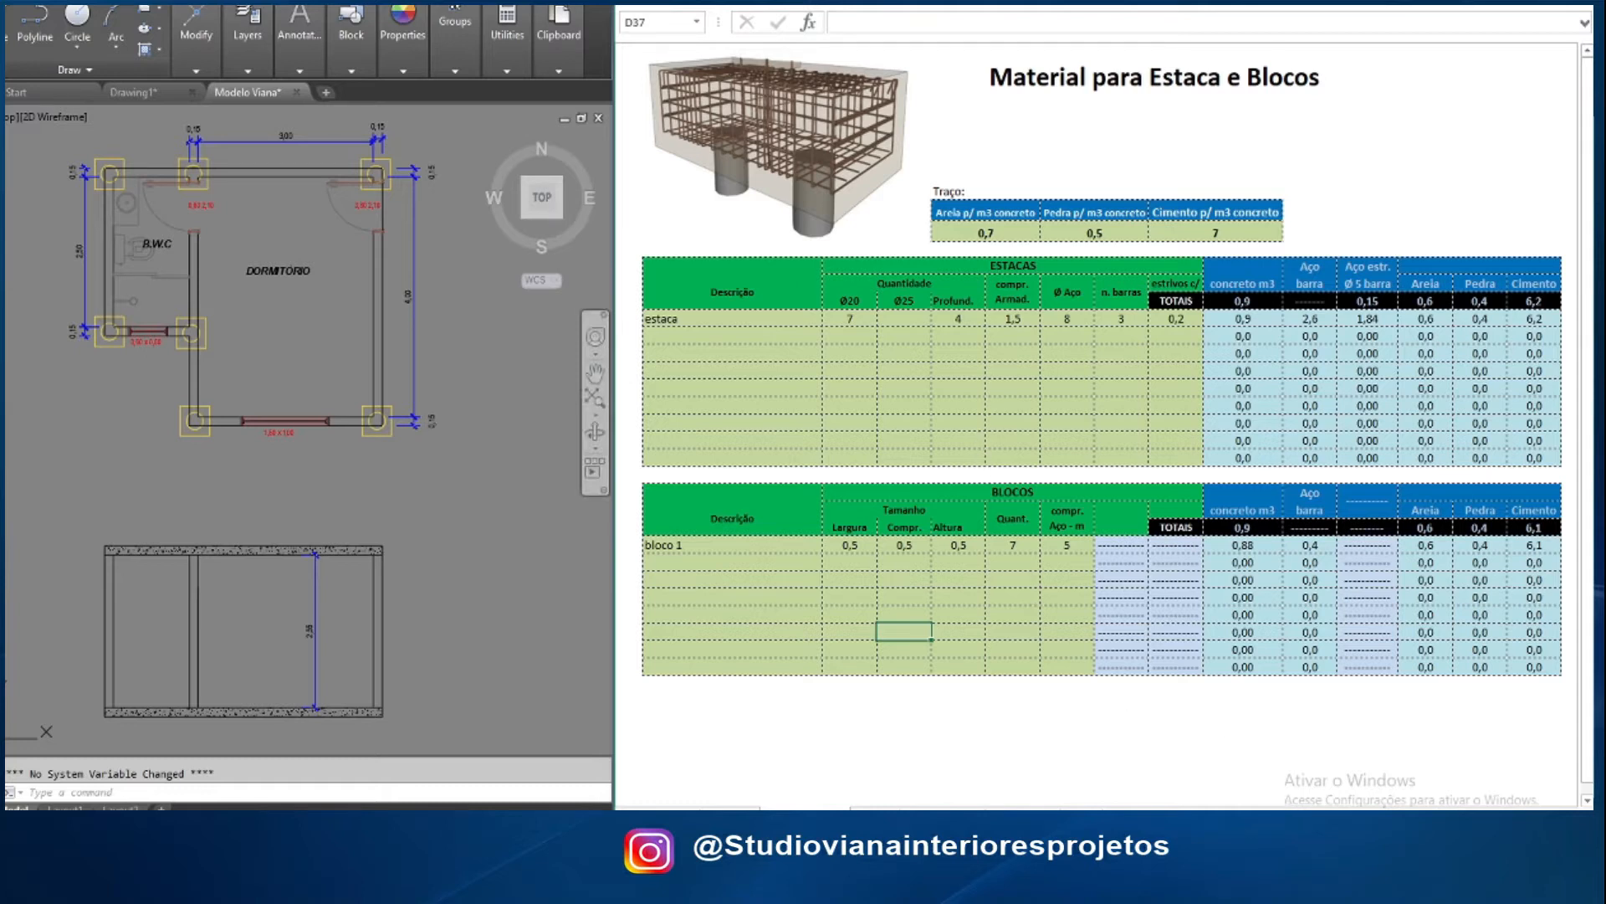
# Examine the sand, stone and cement proportions per m3 of concrete in the Traço table
pyautogui.hscroll(5, 1096, 368)
pyautogui.click(745, 234)
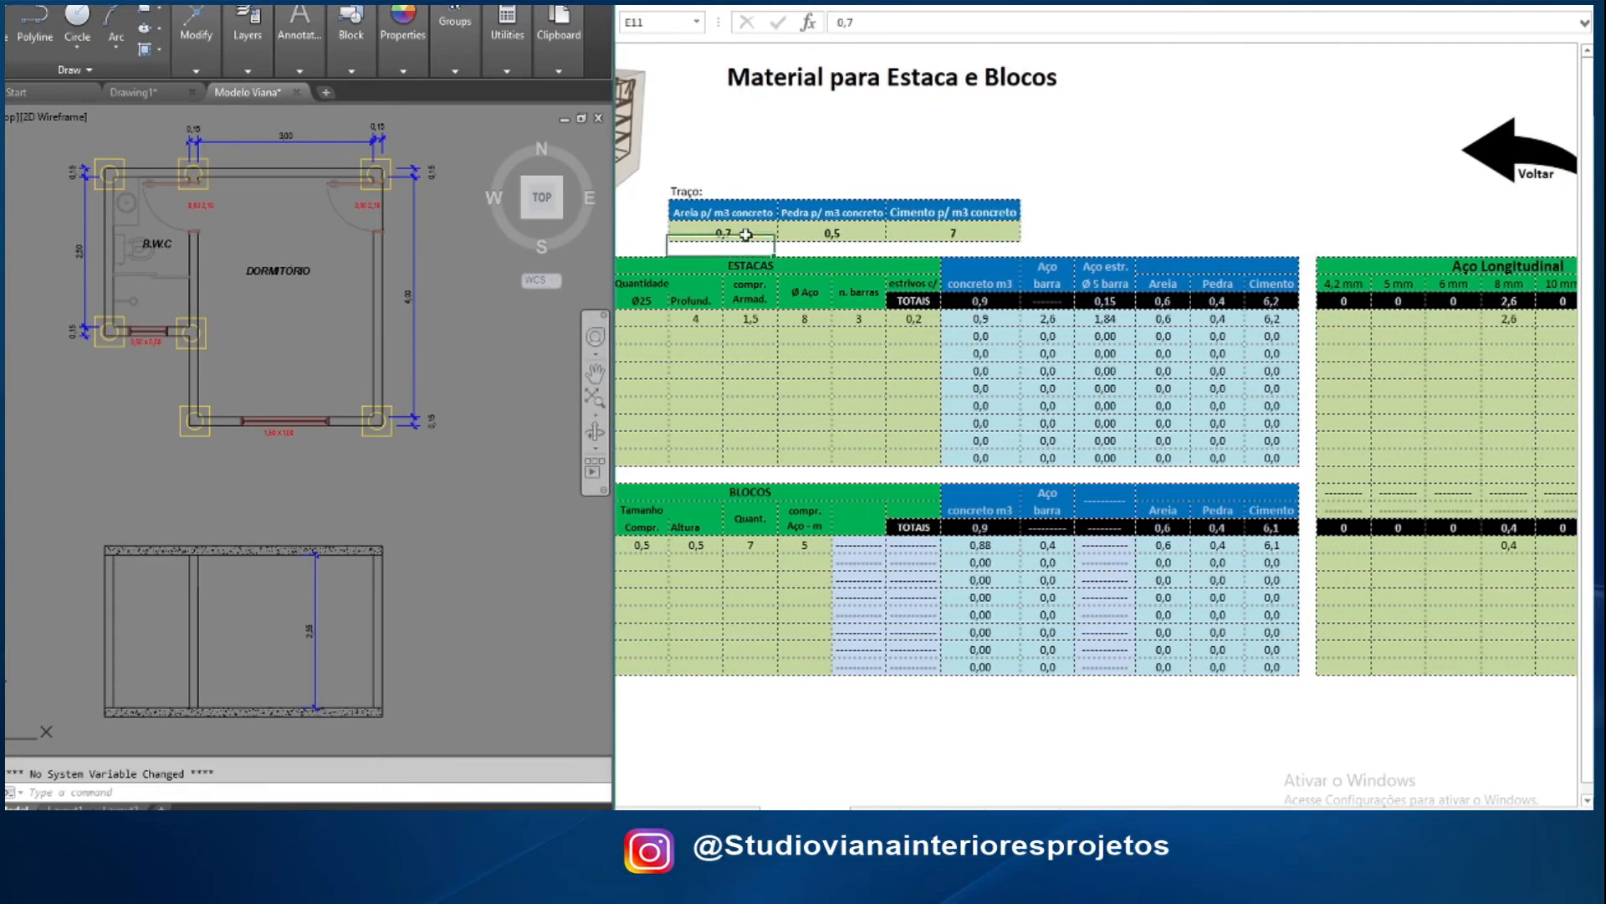
pyautogui.hscroll(-1, 845, 249)
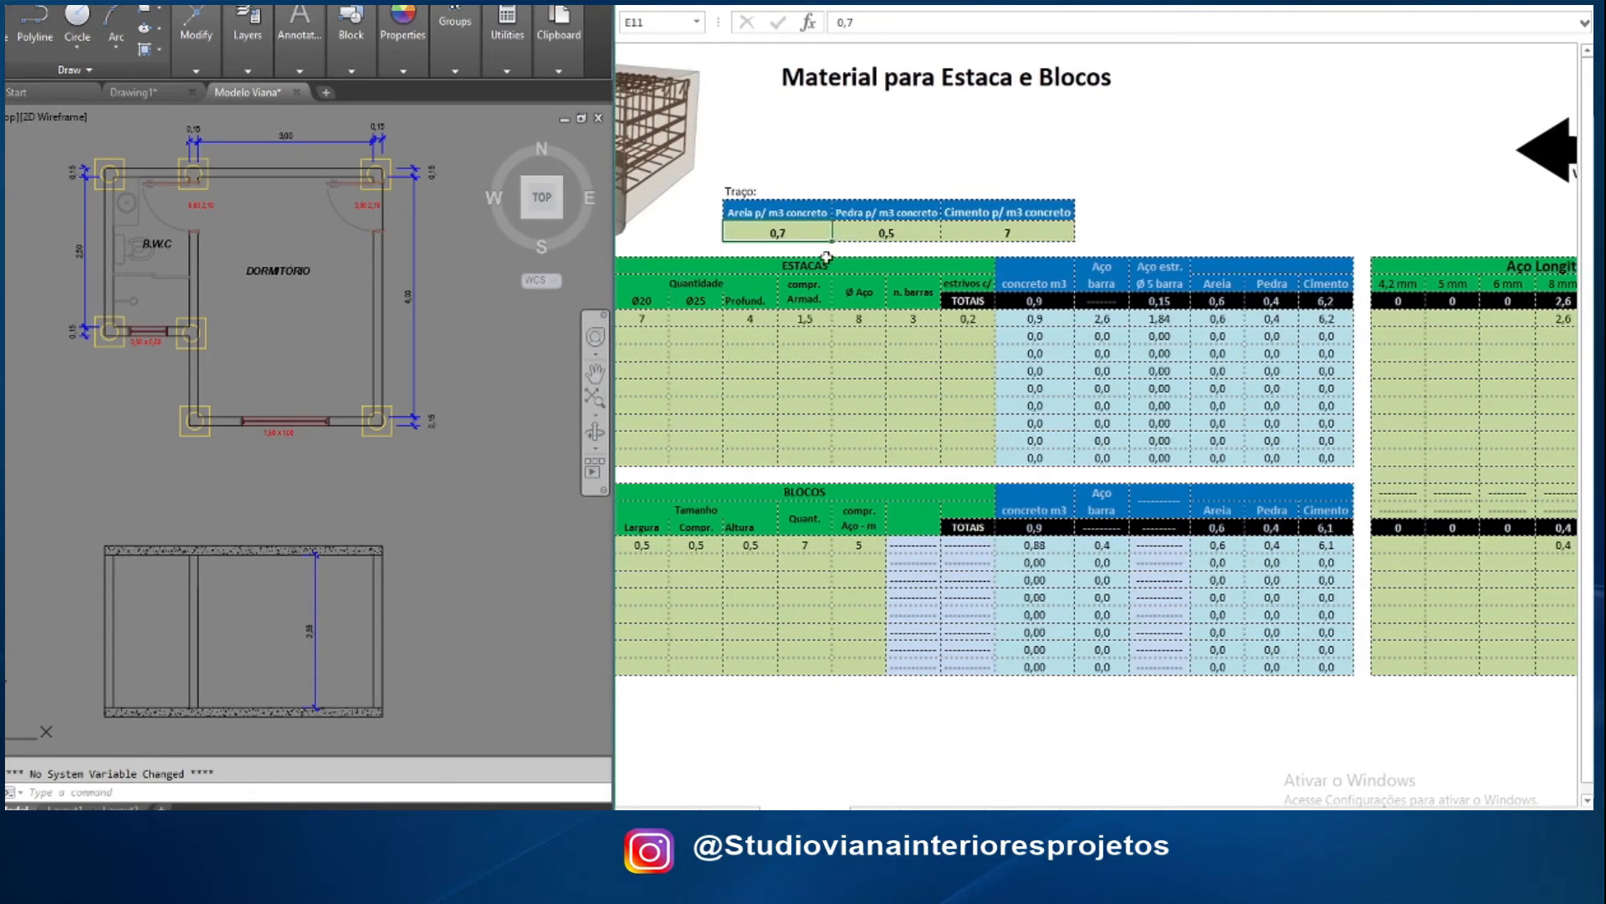
pyautogui.click(884, 230)
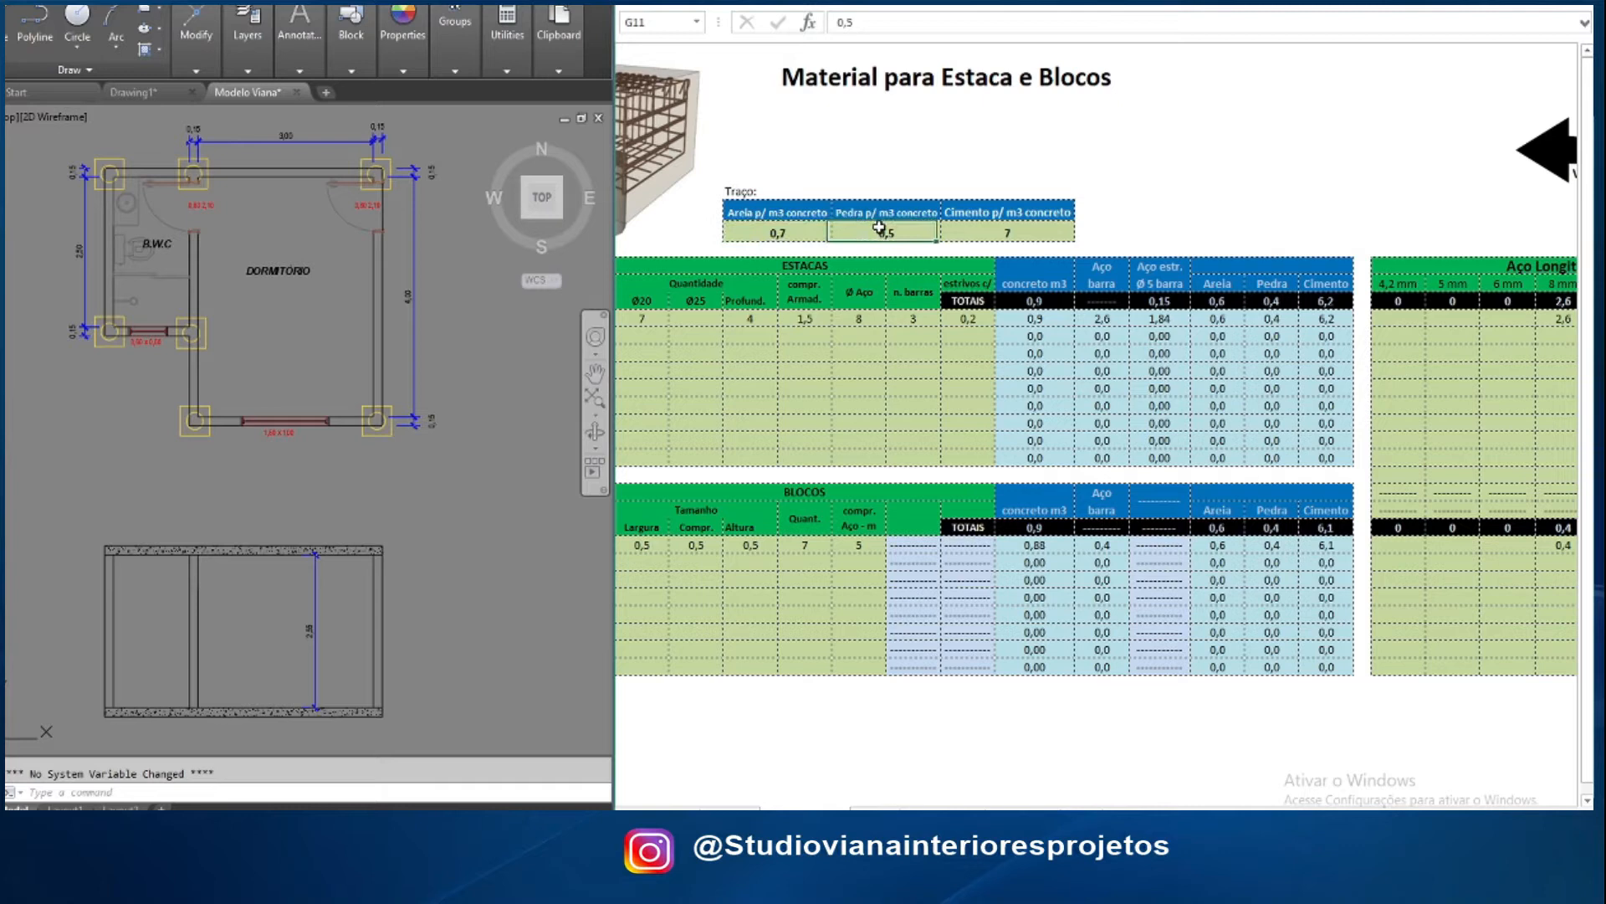
pyautogui.click(987, 231)
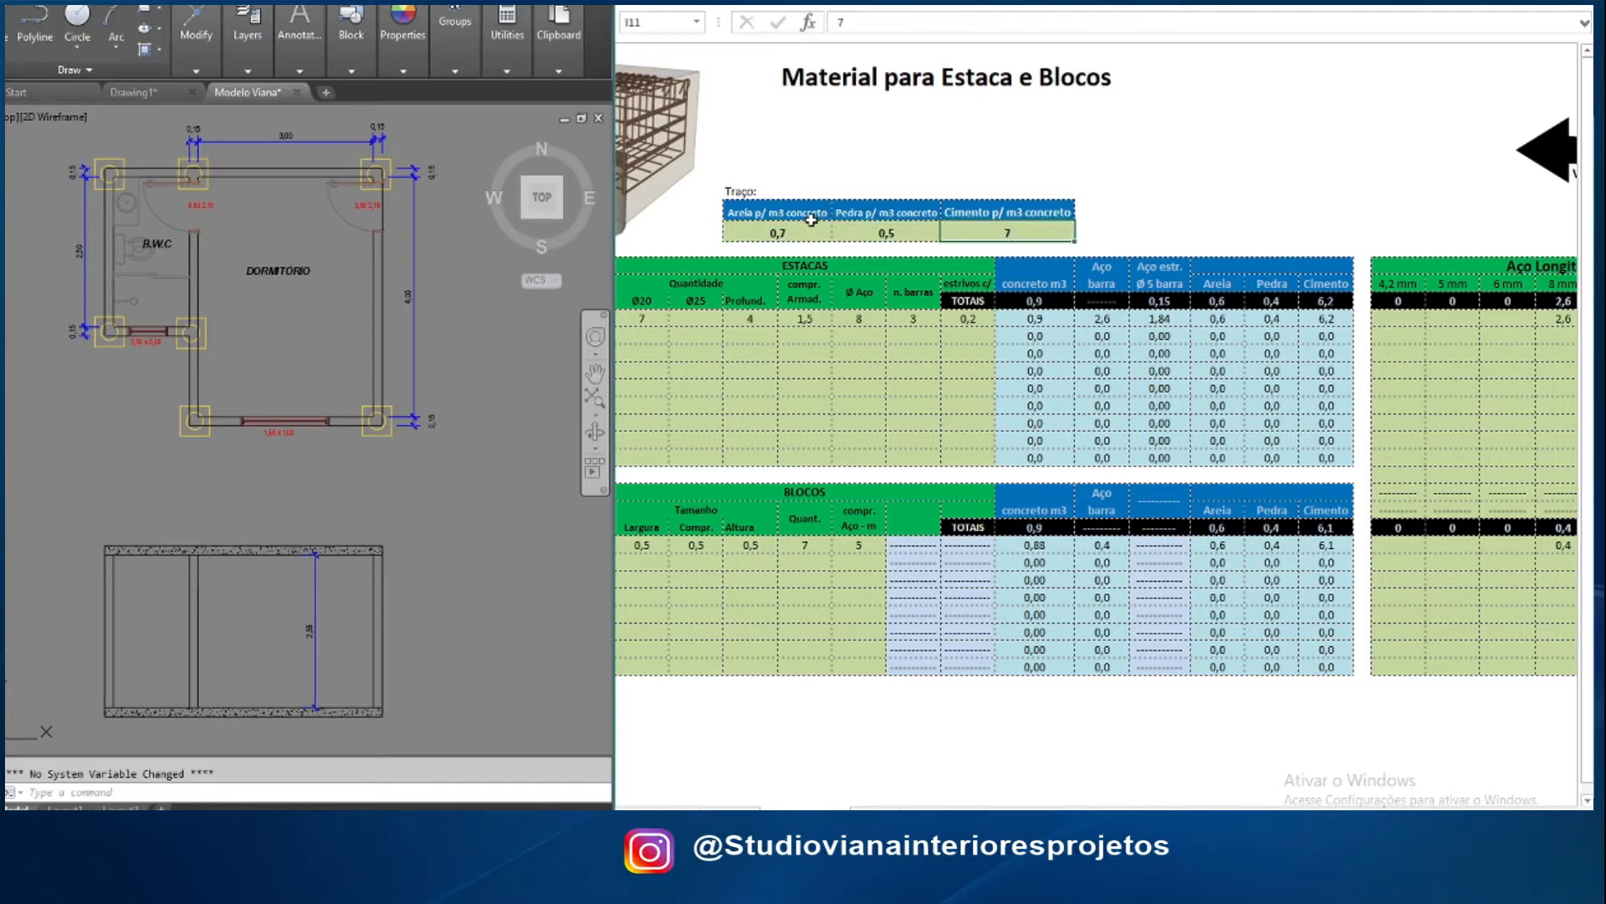
pyautogui.click(875, 231)
pyautogui.click(745, 232)
pyautogui.click(967, 232)
pyautogui.click(865, 233)
pyautogui.click(786, 232)
pyautogui.click(927, 230)
pyautogui.click(974, 232)
pyautogui.click(778, 235)
pyautogui.click(889, 235)
pyautogui.click(1033, 235)
pyautogui.hscroll(-2, 1096, 427)
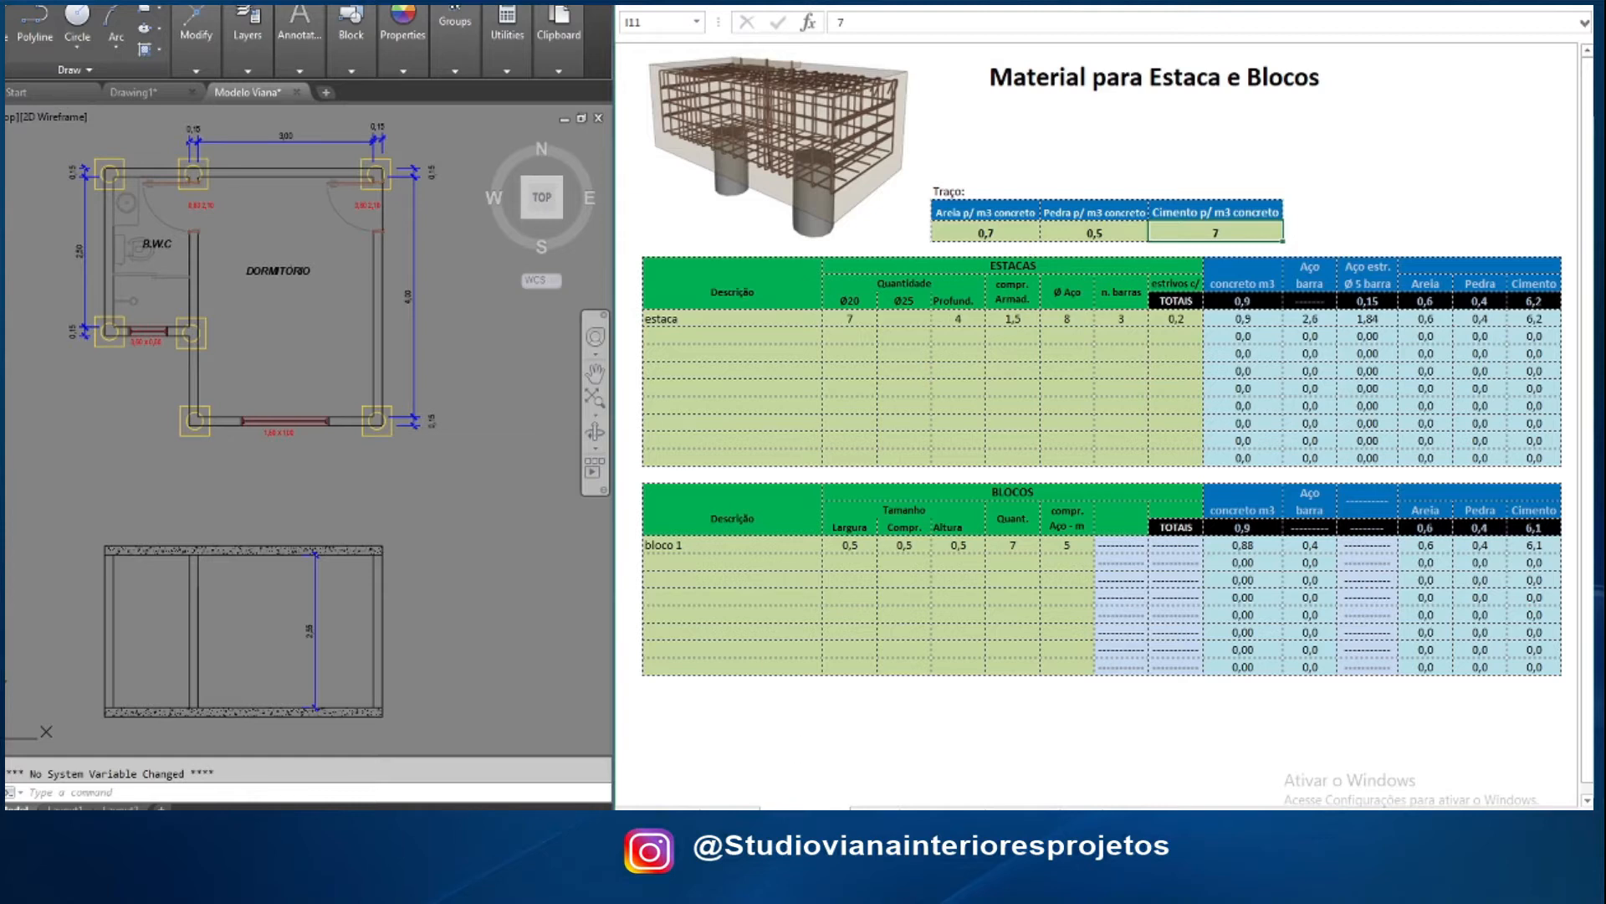
# Return to the Levantamento de Material overview and open the Vigas sheet
pyautogui.hscroll(2, 1455, 696)
pyautogui.click(1397, 156)
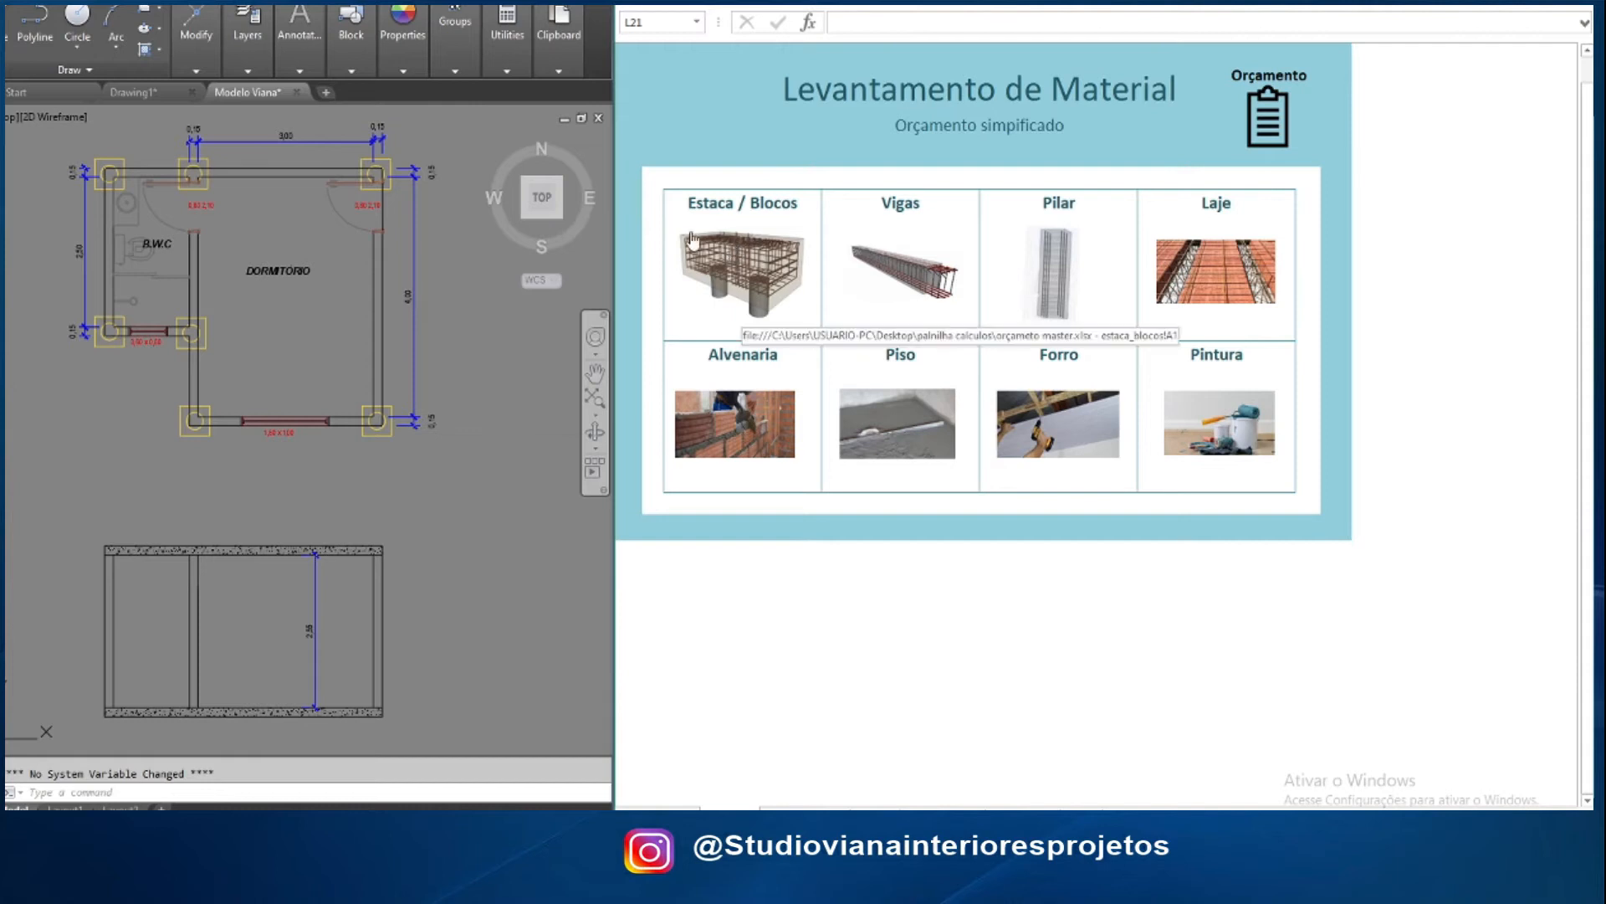
pyautogui.click(913, 279)
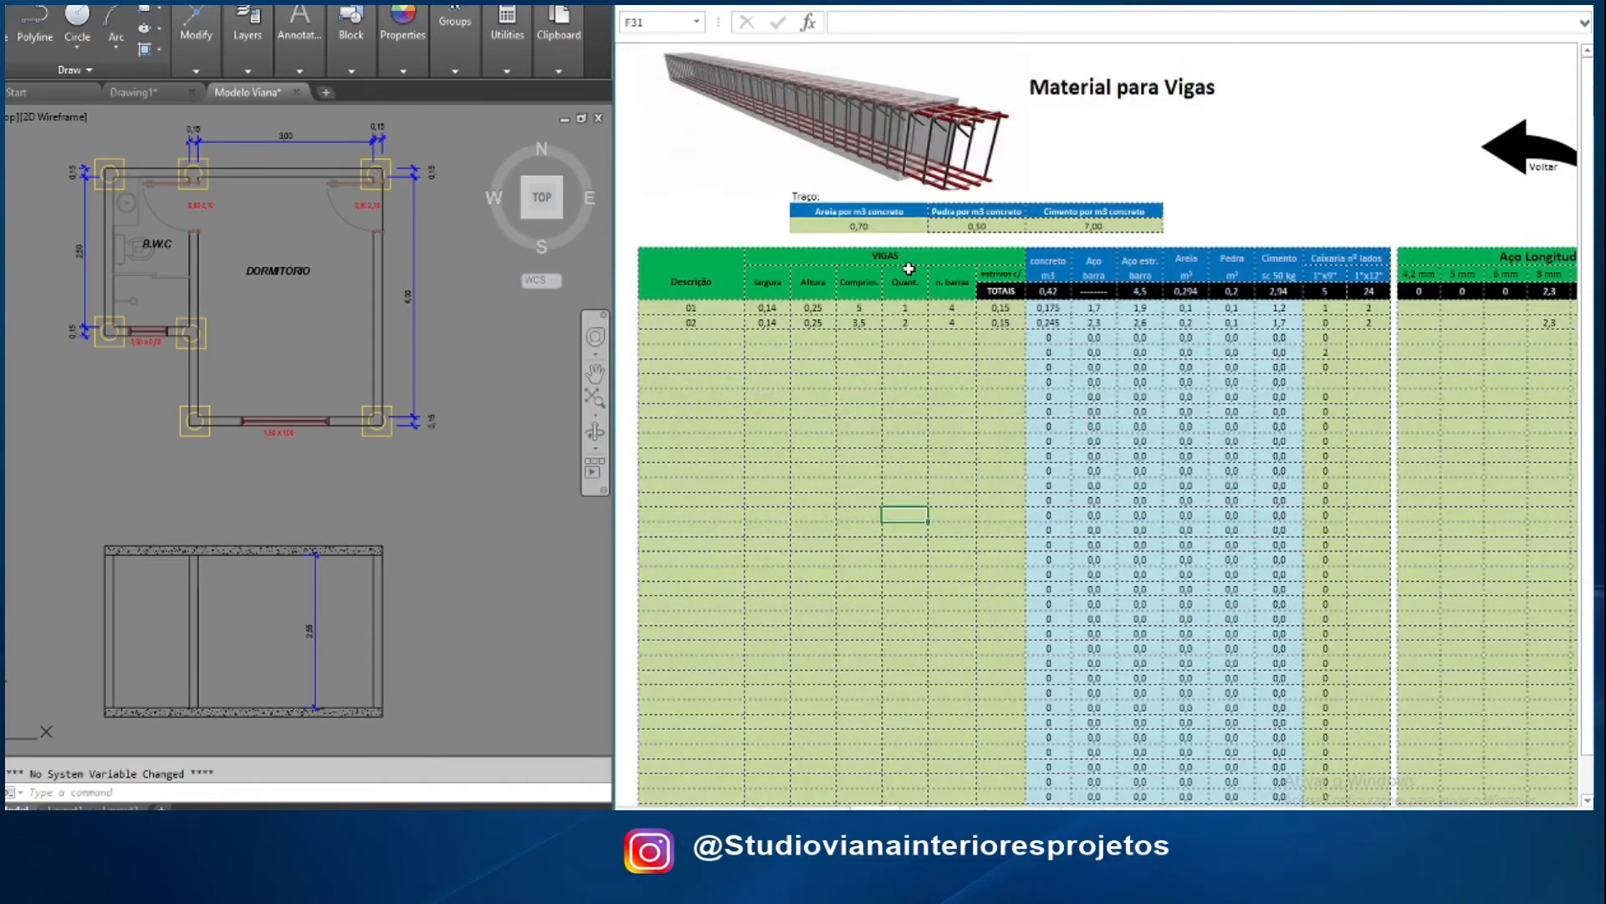
# Clear the existing beam entries and enter "viga baldrame" as the first beam's description
pyautogui.click(689, 307)
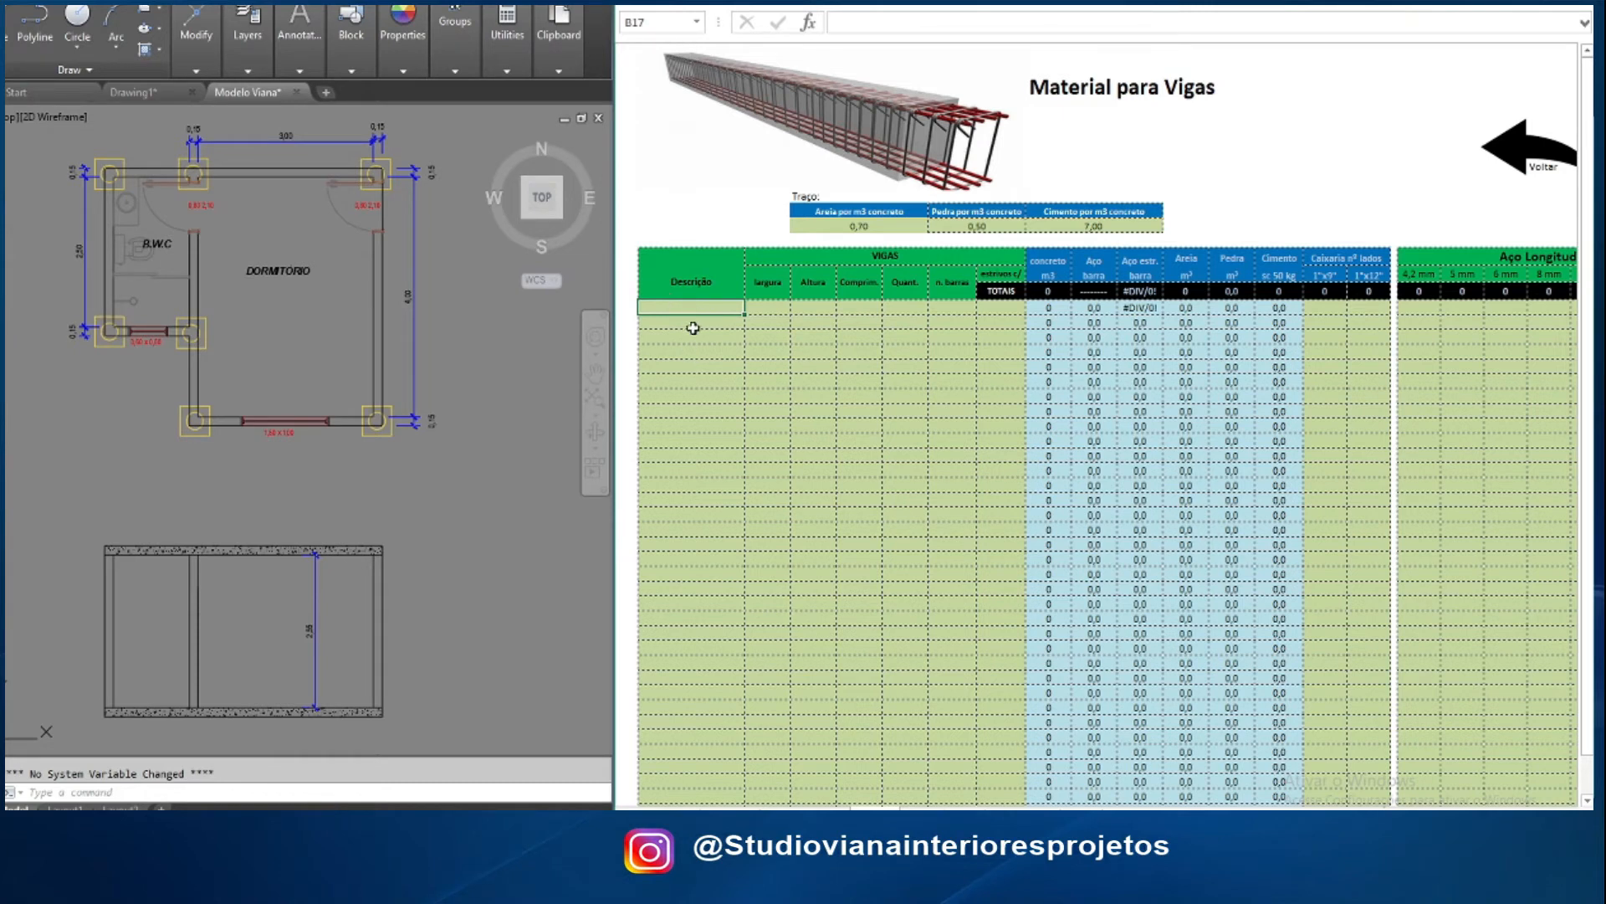
pyautogui.write('viga baldrame')
pyautogui.click(753, 323)
pyautogui.click(774, 307)
# In AutoCAD, draw a polyline along the outer wall centrelines around the whole floor plan, passing through the corner blocks
pyautogui.click(270, 189)
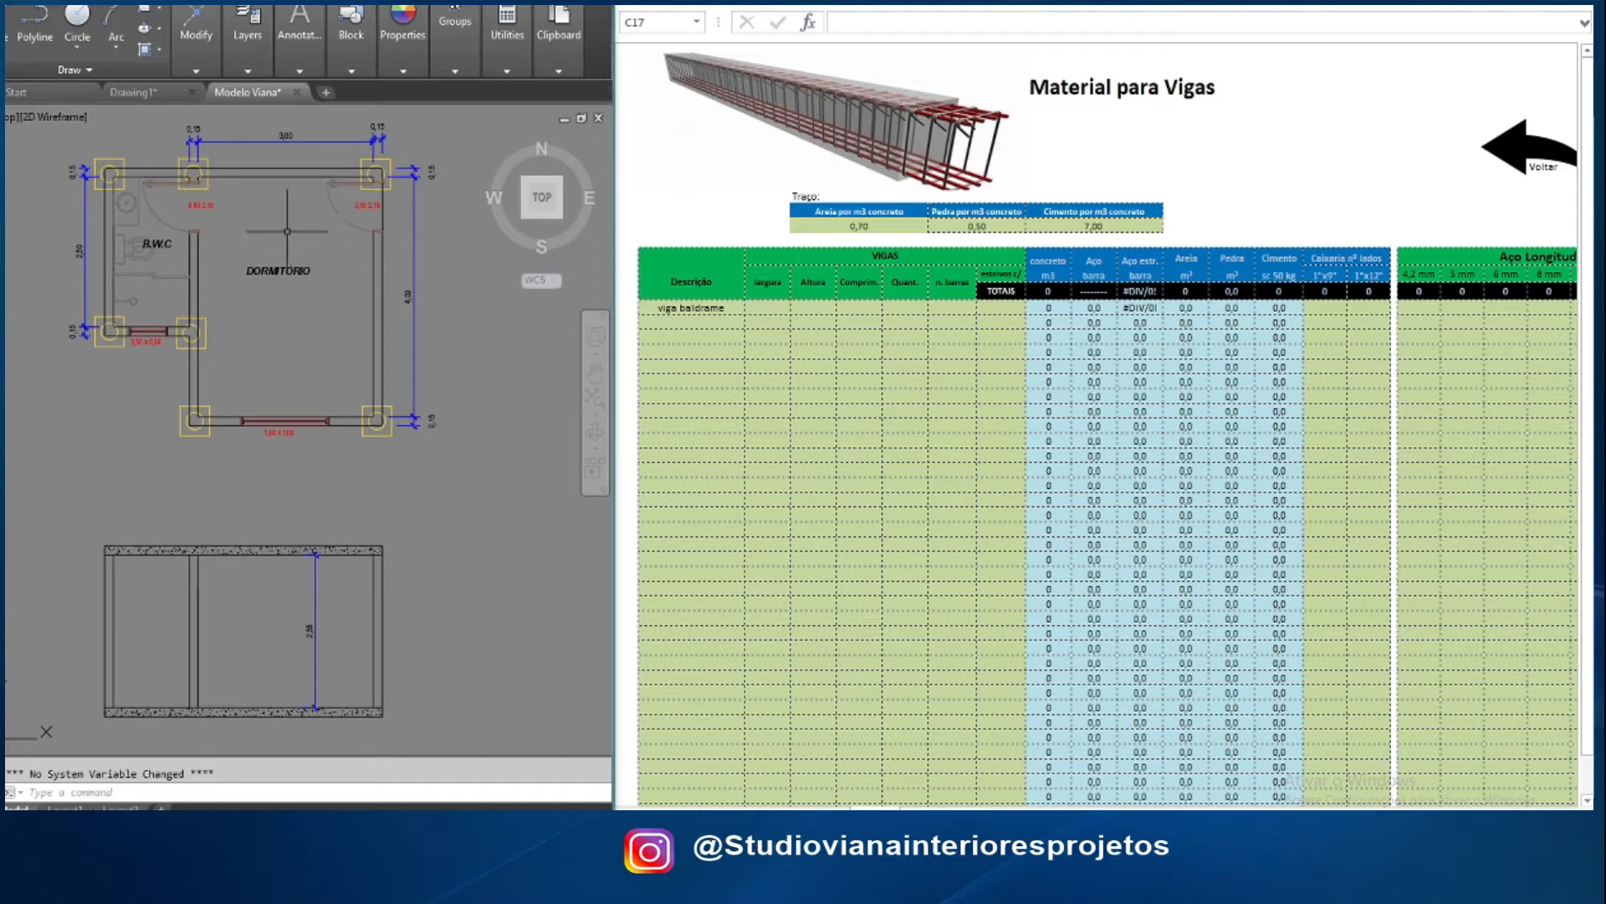
pyautogui.write('pl')
pyautogui.press('Return')
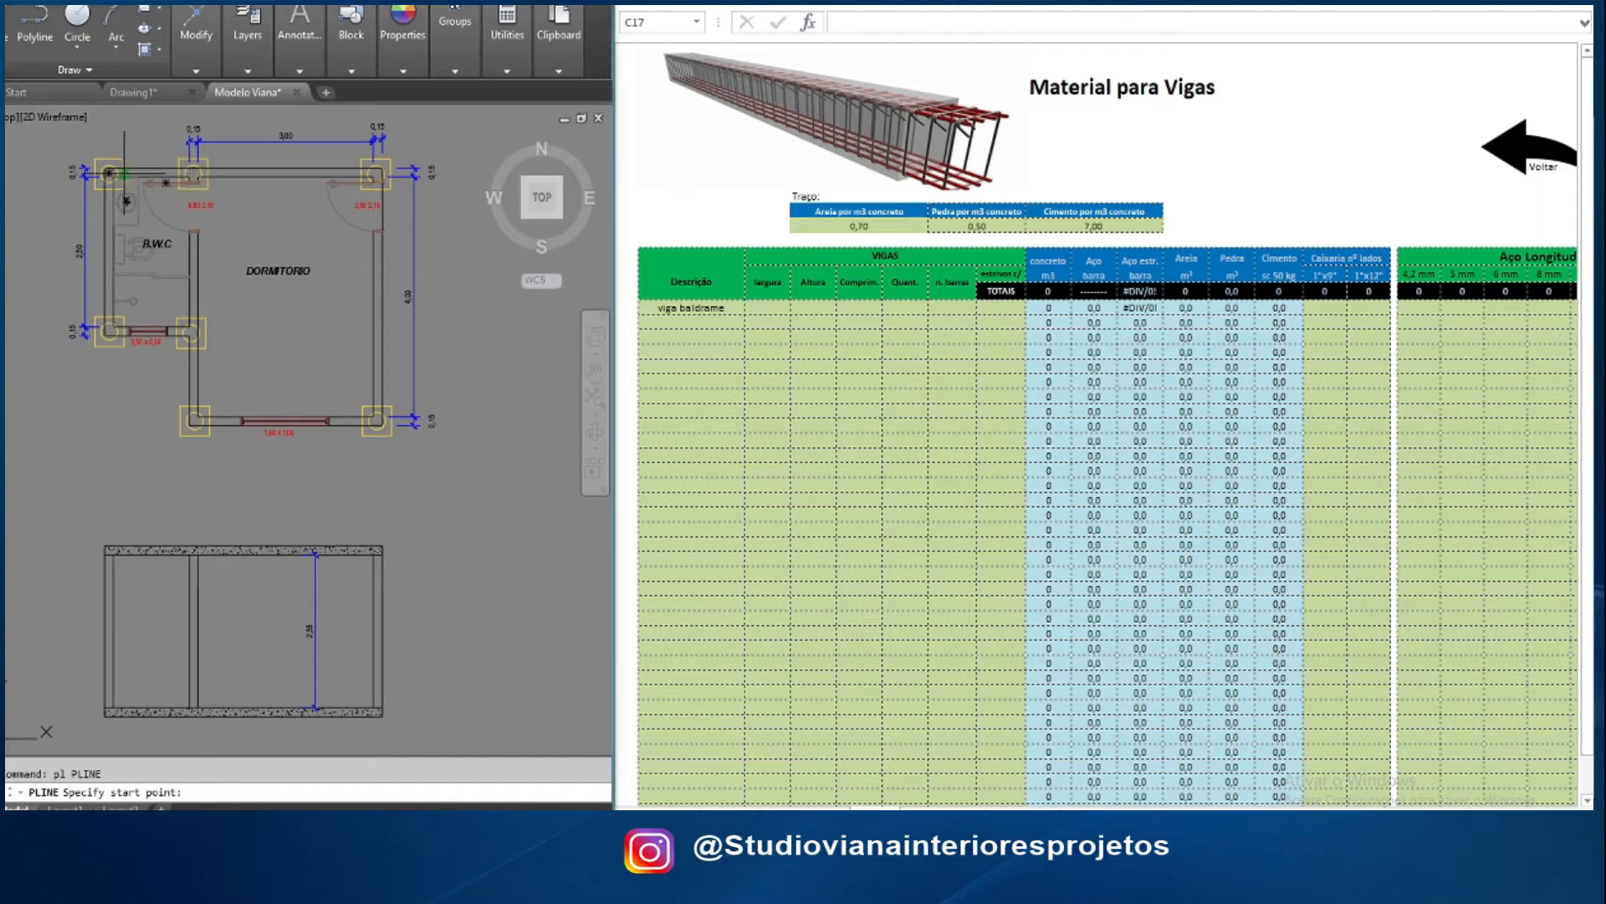
pyautogui.click(196, 174)
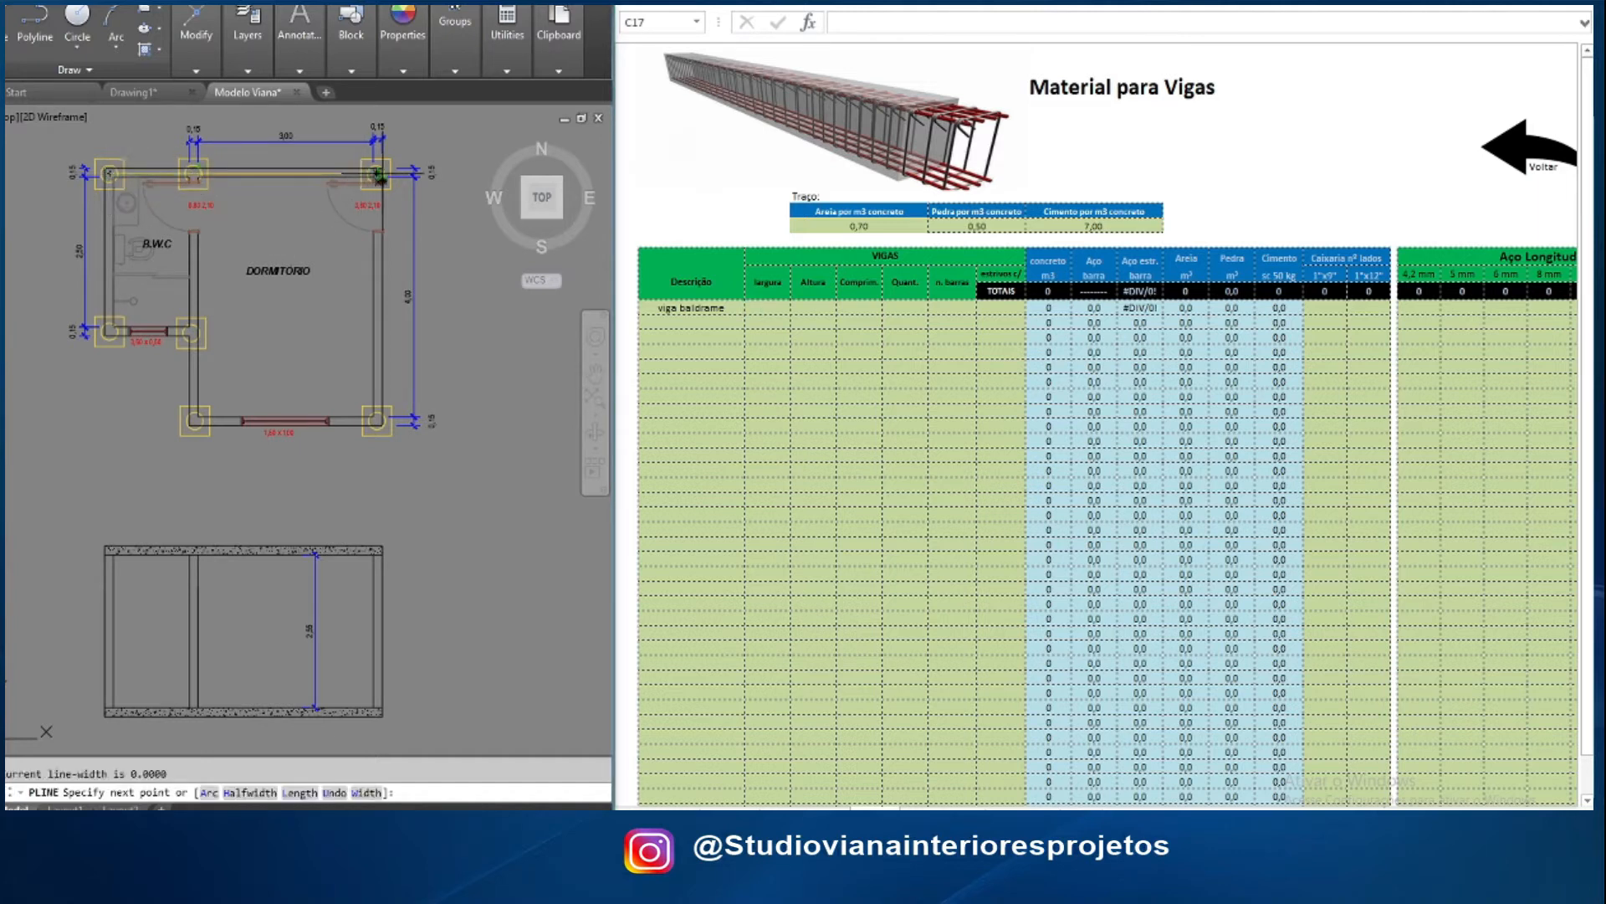
pyautogui.click(377, 174)
pyautogui.click(377, 420)
pyautogui.click(195, 420)
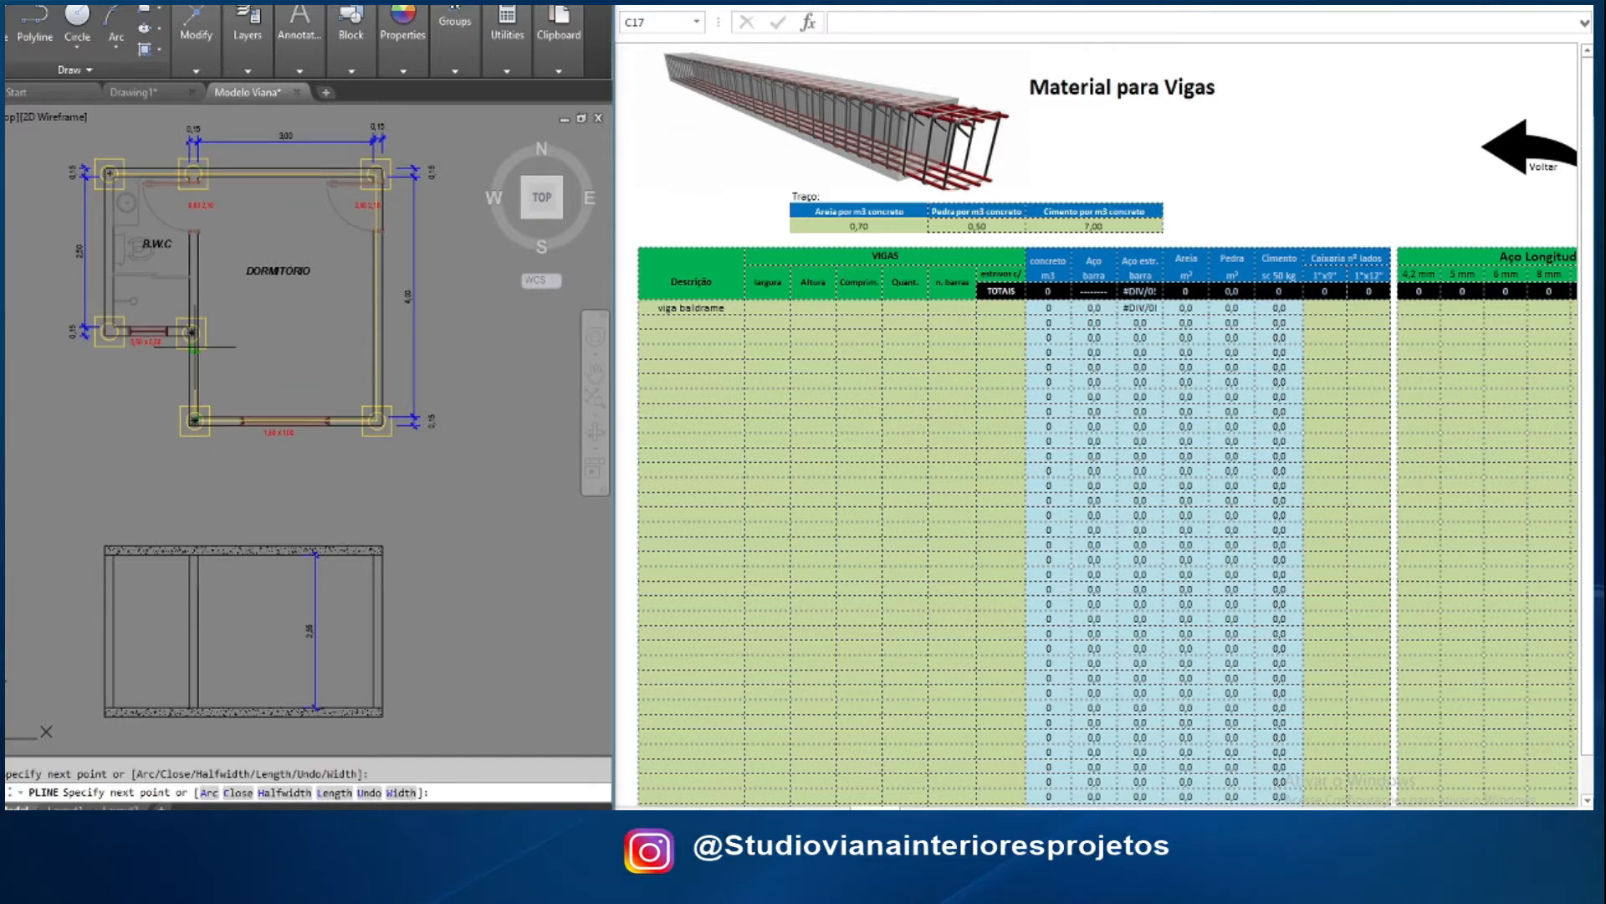
pyautogui.click(191, 333)
pyautogui.click(110, 332)
pyautogui.click(109, 175)
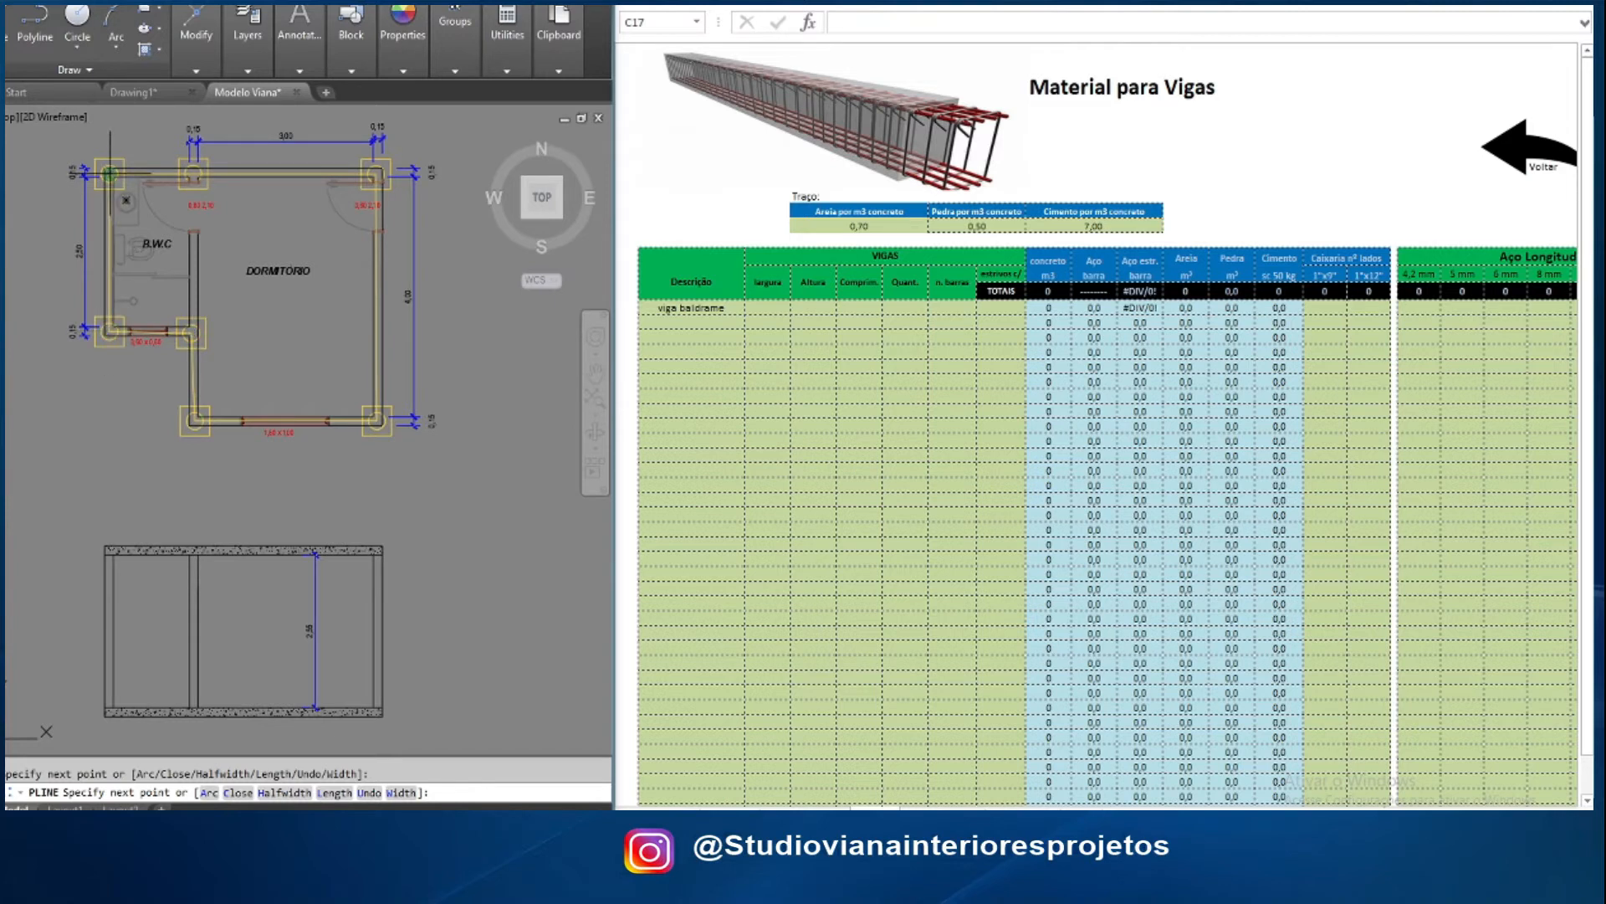
pyautogui.press('Escape')
# List the perimeter polyline's properties to read its length
pyautogui.write('li')
pyautogui.press('Return')
pyautogui.click(112, 201)
pyautogui.press('Return')
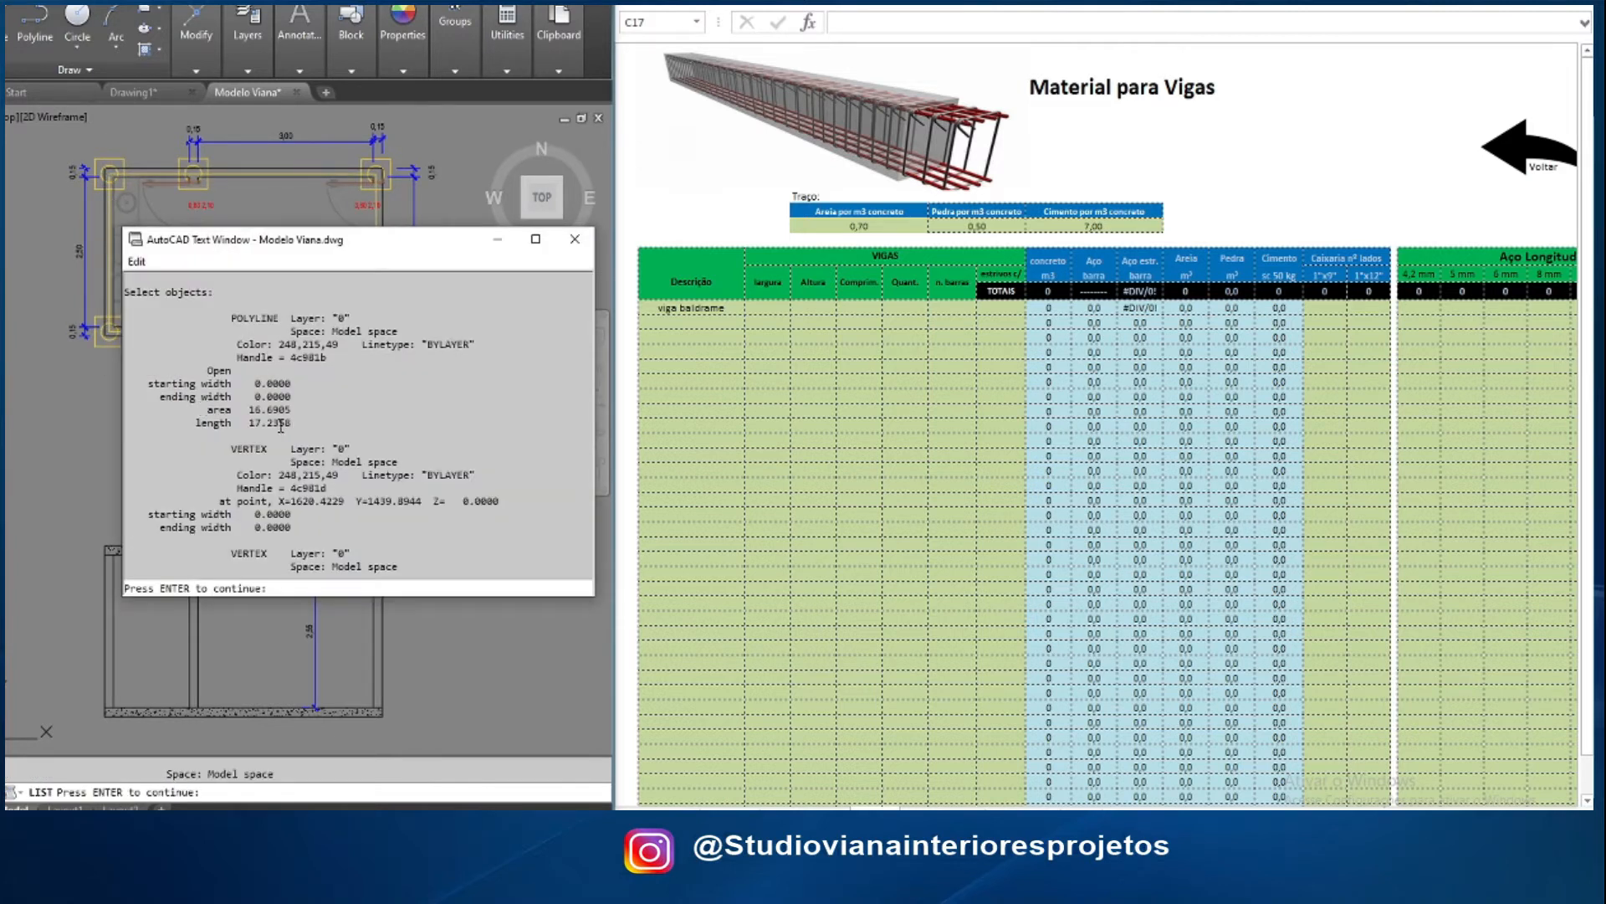
pyautogui.click(575, 240)
# Switch to the Vigas spreadsheet and note the perimeter length 17,23 in an empty Largura cell below the viga baldrame row
pyautogui.click(775, 436)
pyautogui.write('17,23')
pyautogui.click(795, 514)
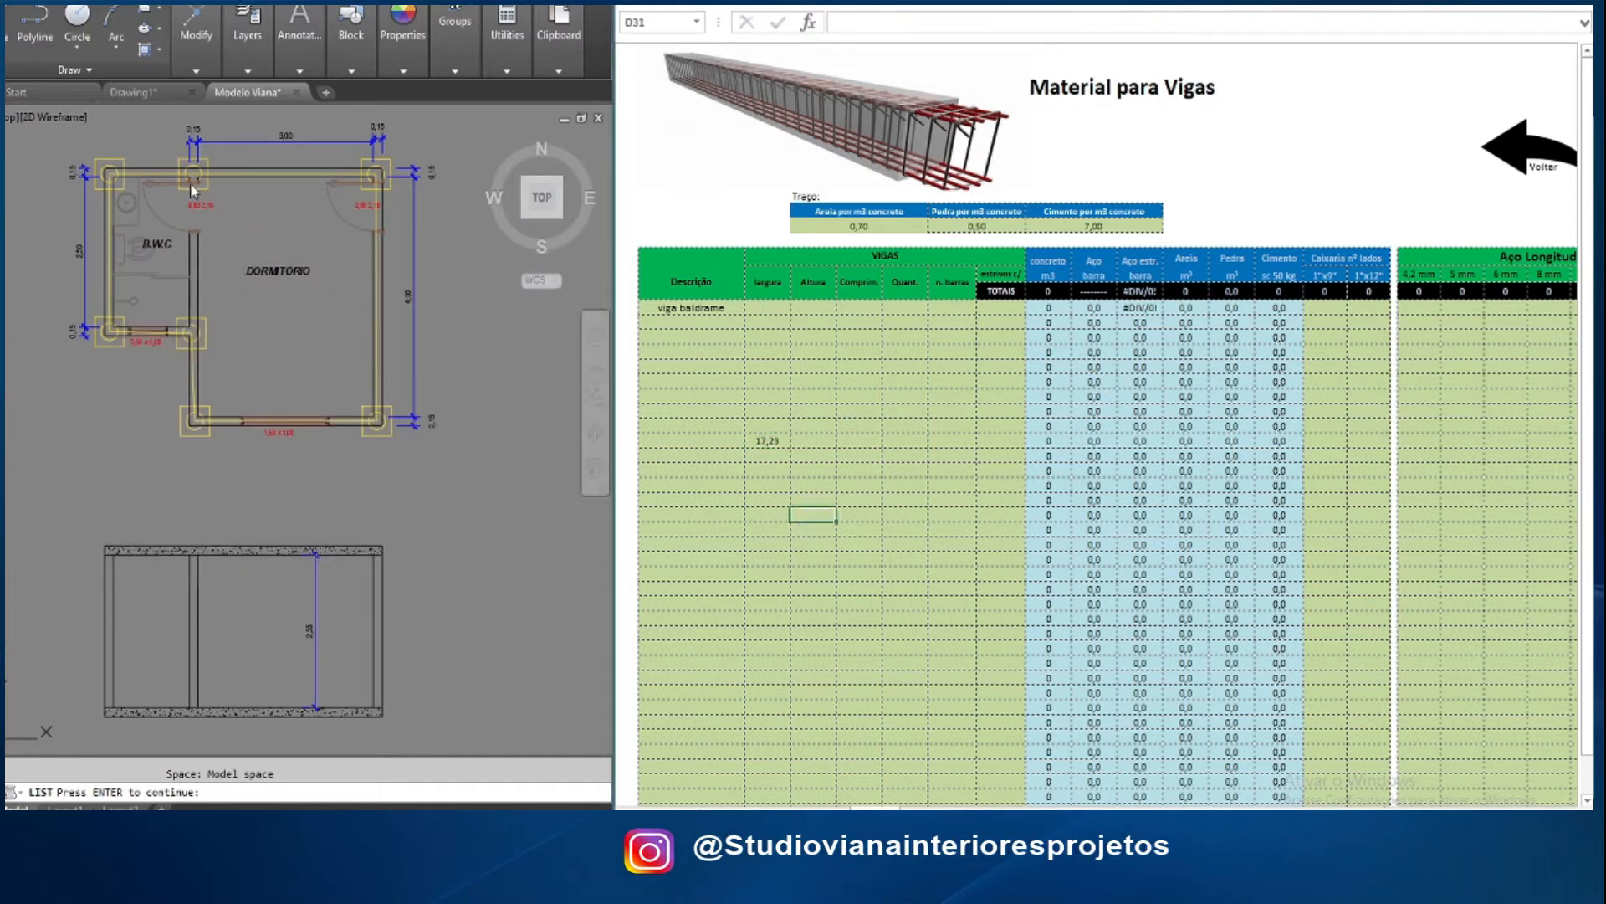
# Set the viga baldrame's length (Comprim.) to 19,73
pyautogui.click(809, 441)
pyautogui.click(763, 307)
pyautogui.click(855, 305)
pyautogui.write('19,7')
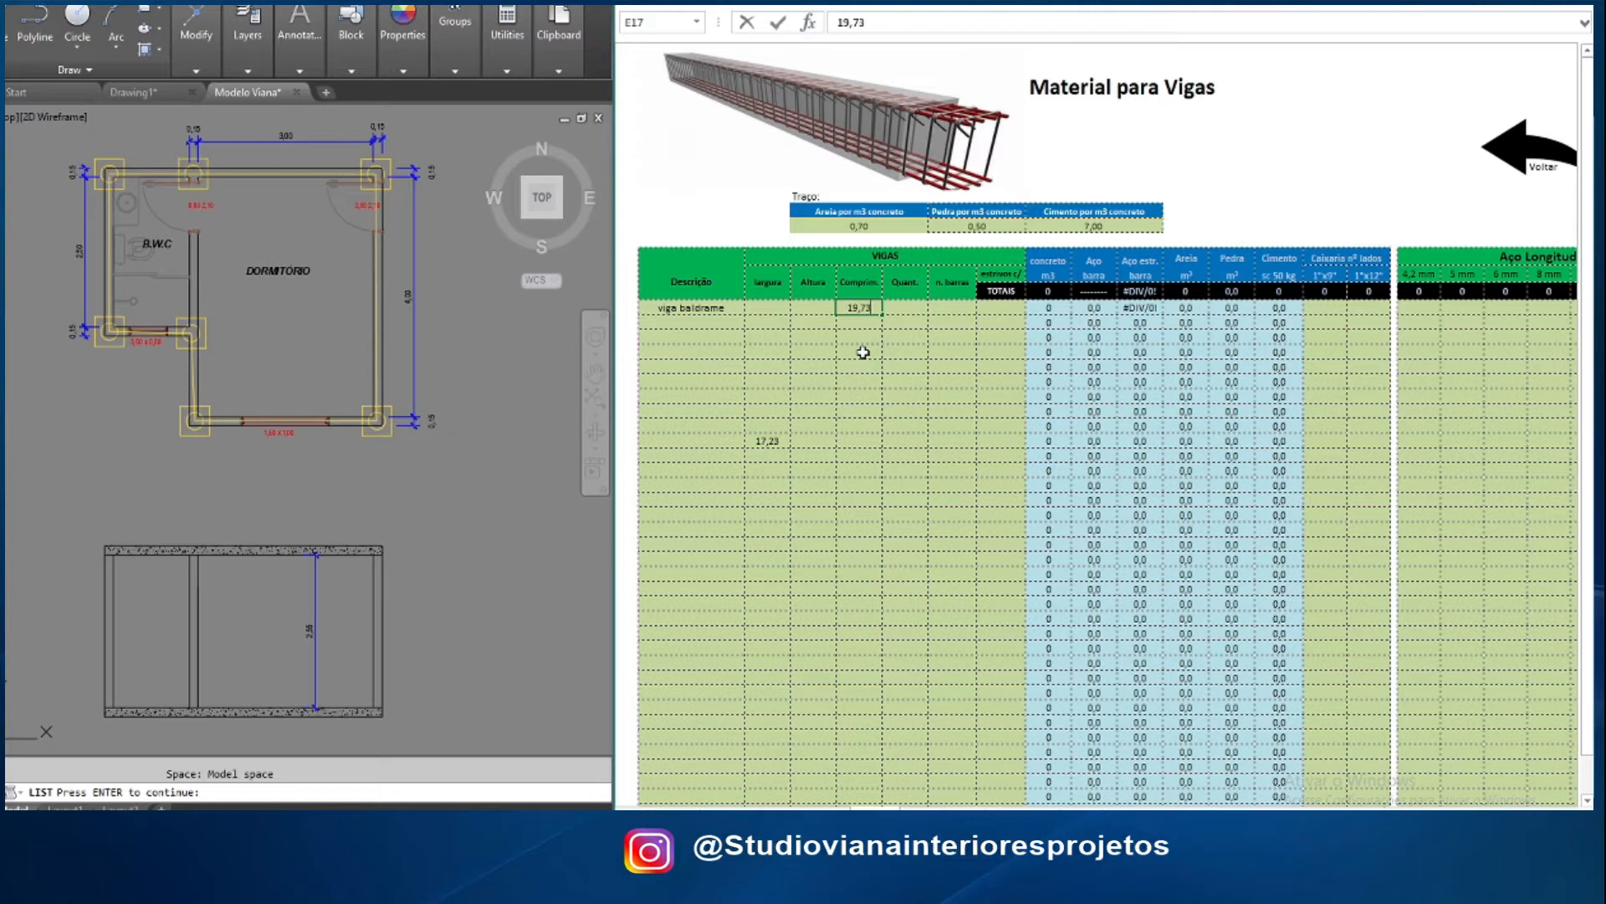
pyautogui.write('3')
# Set the viga baldrame's largura to 0,15 and Altura to 0,25, and clear the noted 17,23 from the lower Largura cell
pyautogui.click(766, 308)
pyautogui.write('0,15')
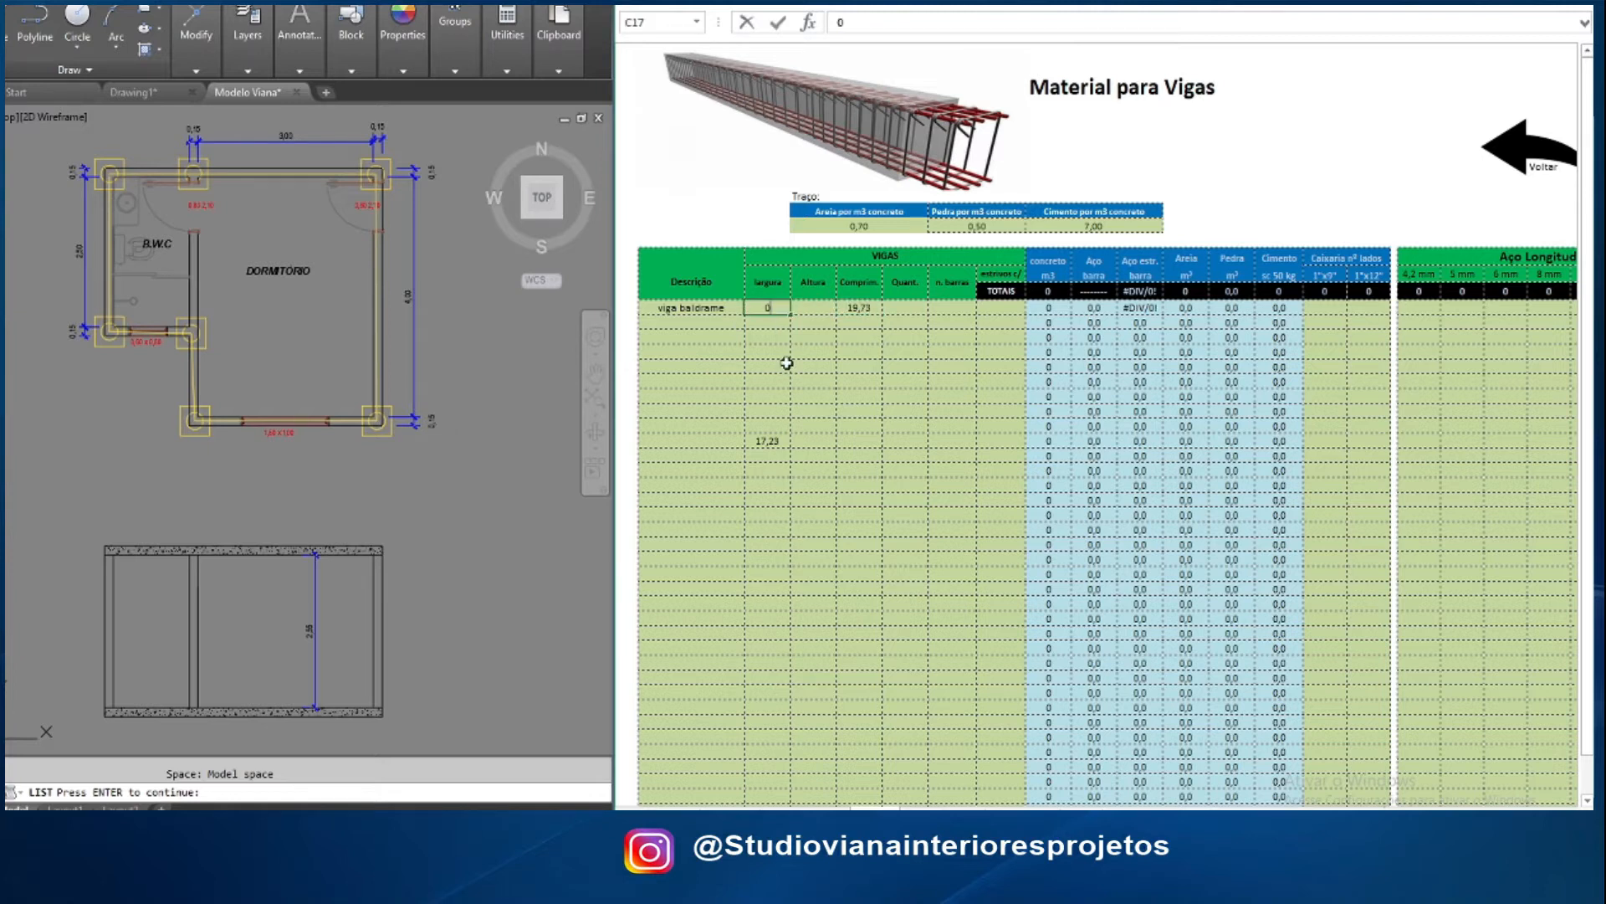
pyautogui.press('Tab')
pyautogui.press('Tab')
pyautogui.click(810, 306)
pyautogui.write('0')
pyautogui.press('Return')
pyautogui.click(763, 438)
pyautogui.press('Delete')
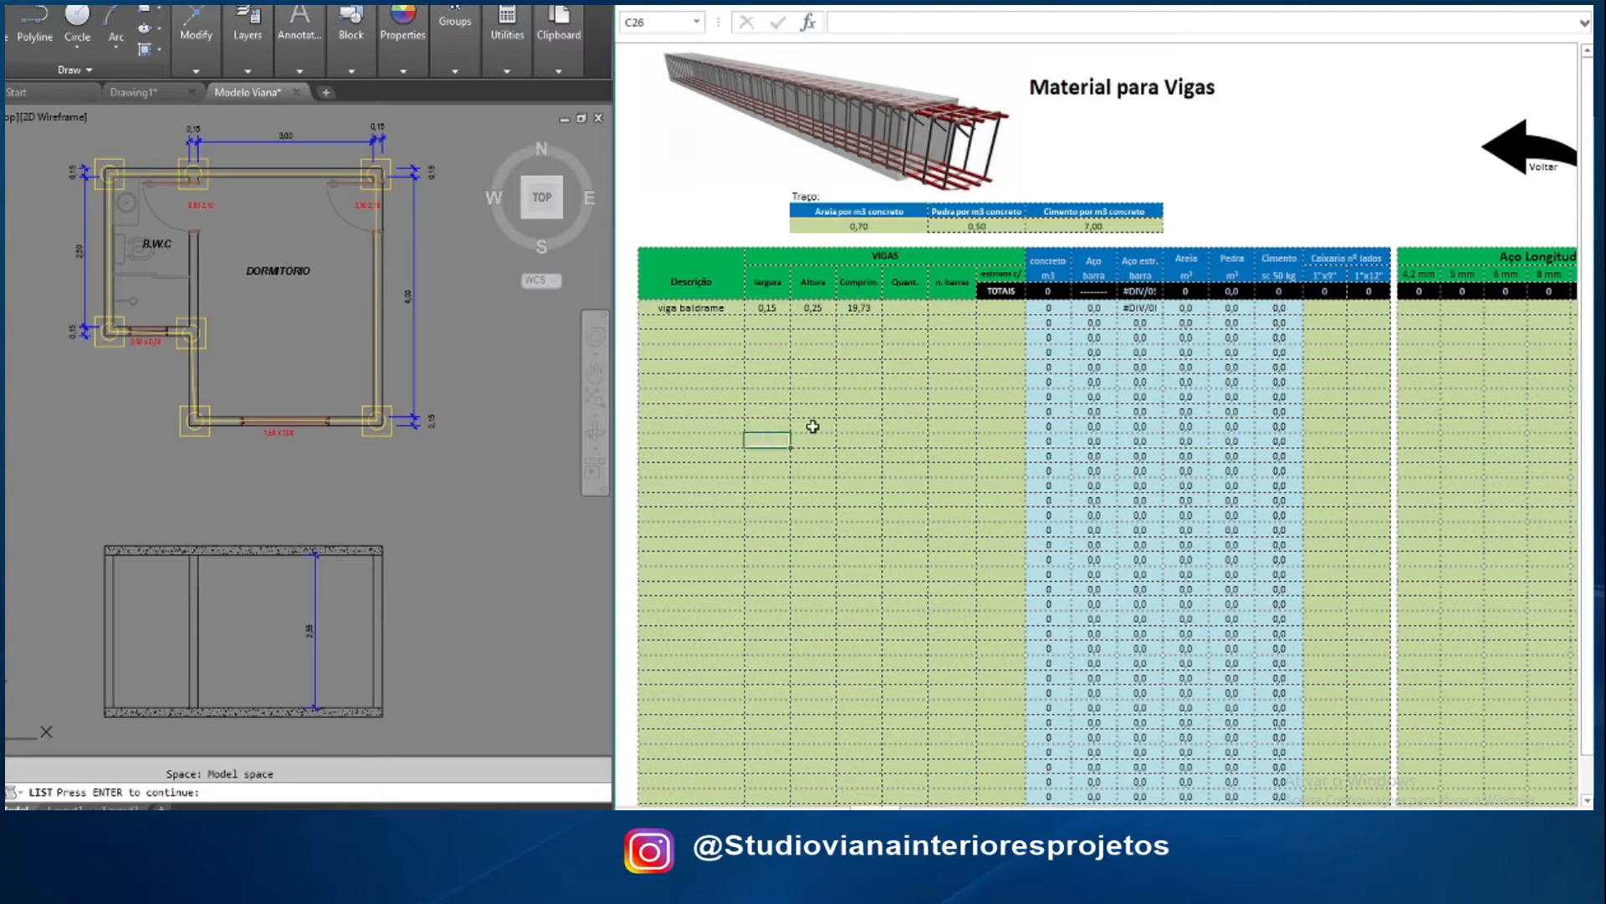
# Give the viga baldrame a quantity of 1, 4 bars and a stirrup spacing of 0,2
pyautogui.click(904, 307)
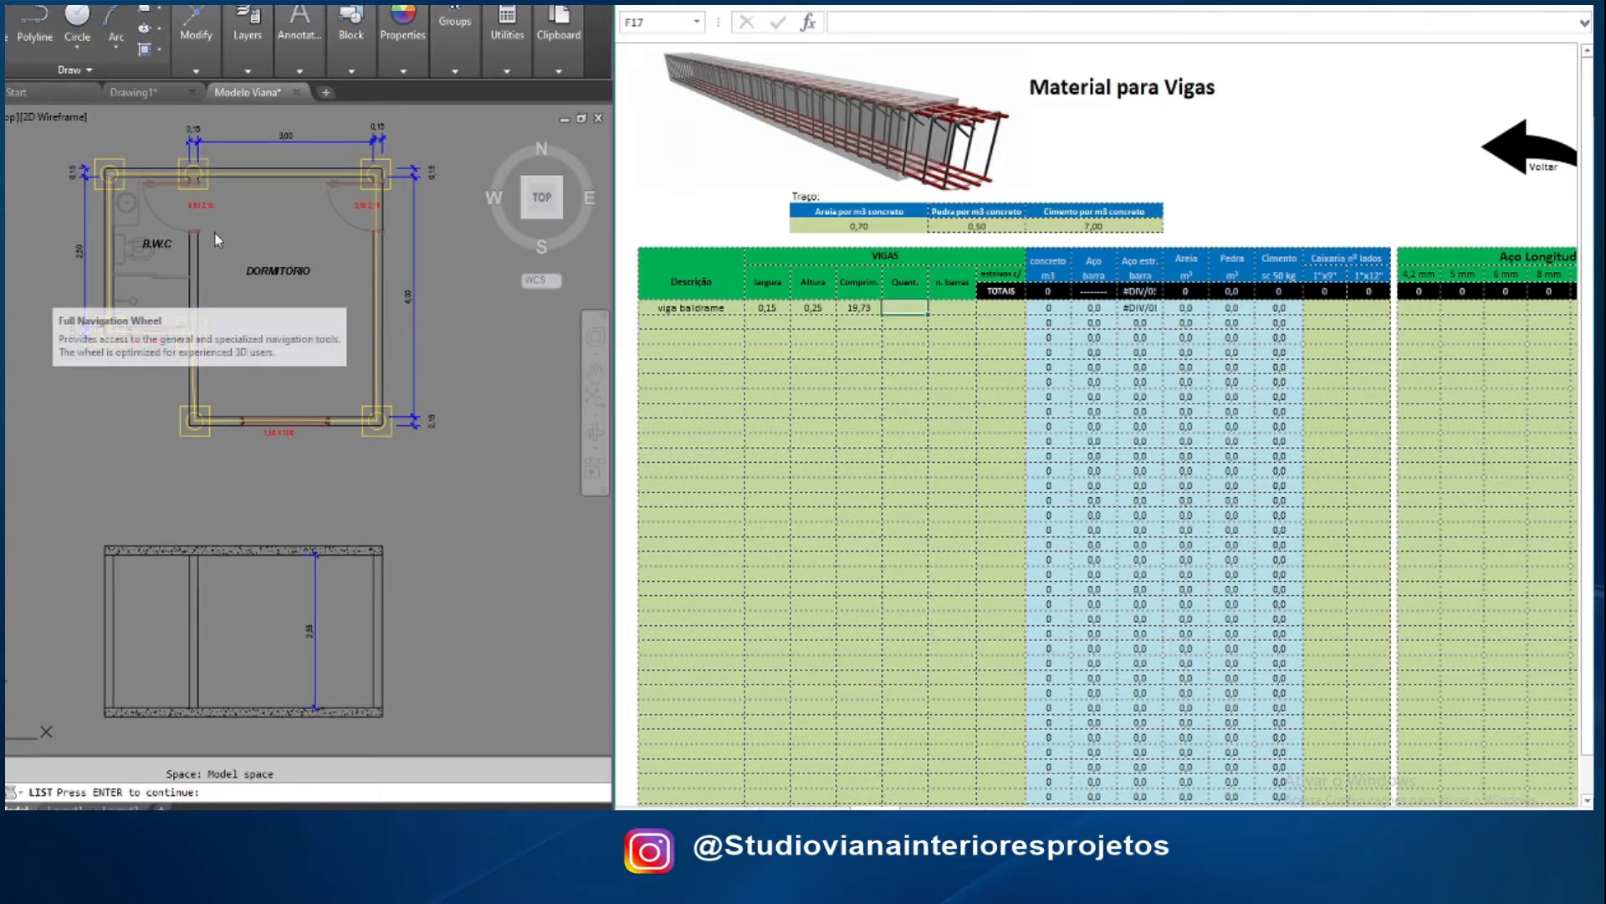
pyautogui.write('1')
pyautogui.press('Return')
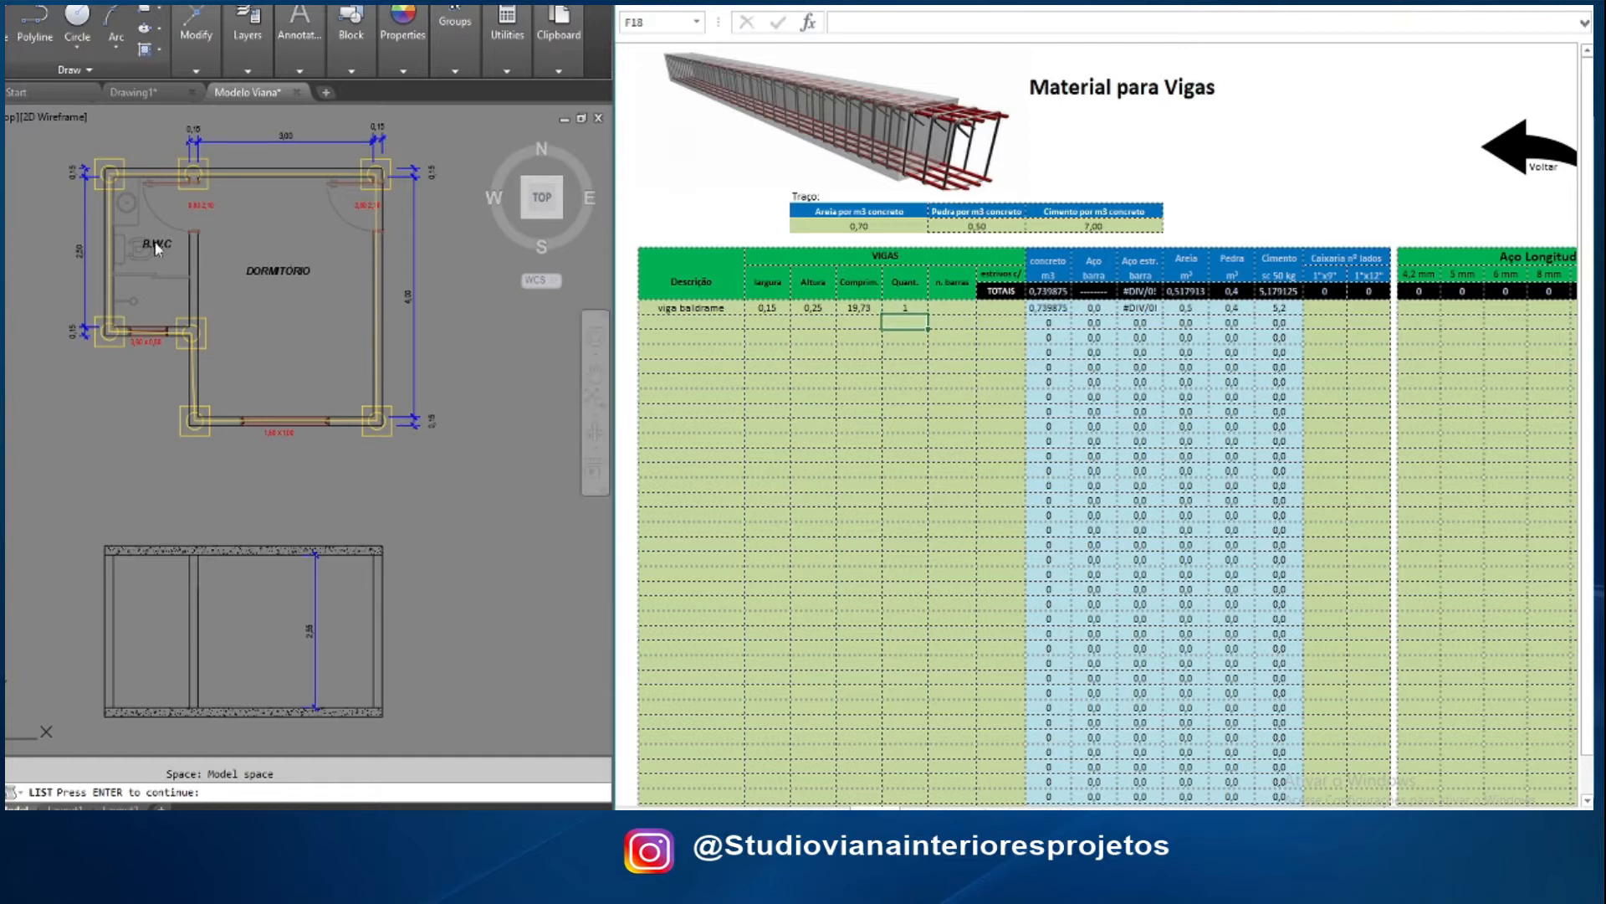
pyautogui.click(948, 310)
pyautogui.write('4')
pyautogui.press('Return')
pyautogui.click(1001, 308)
pyautogui.write('0,2')
pyautogui.press('Return')
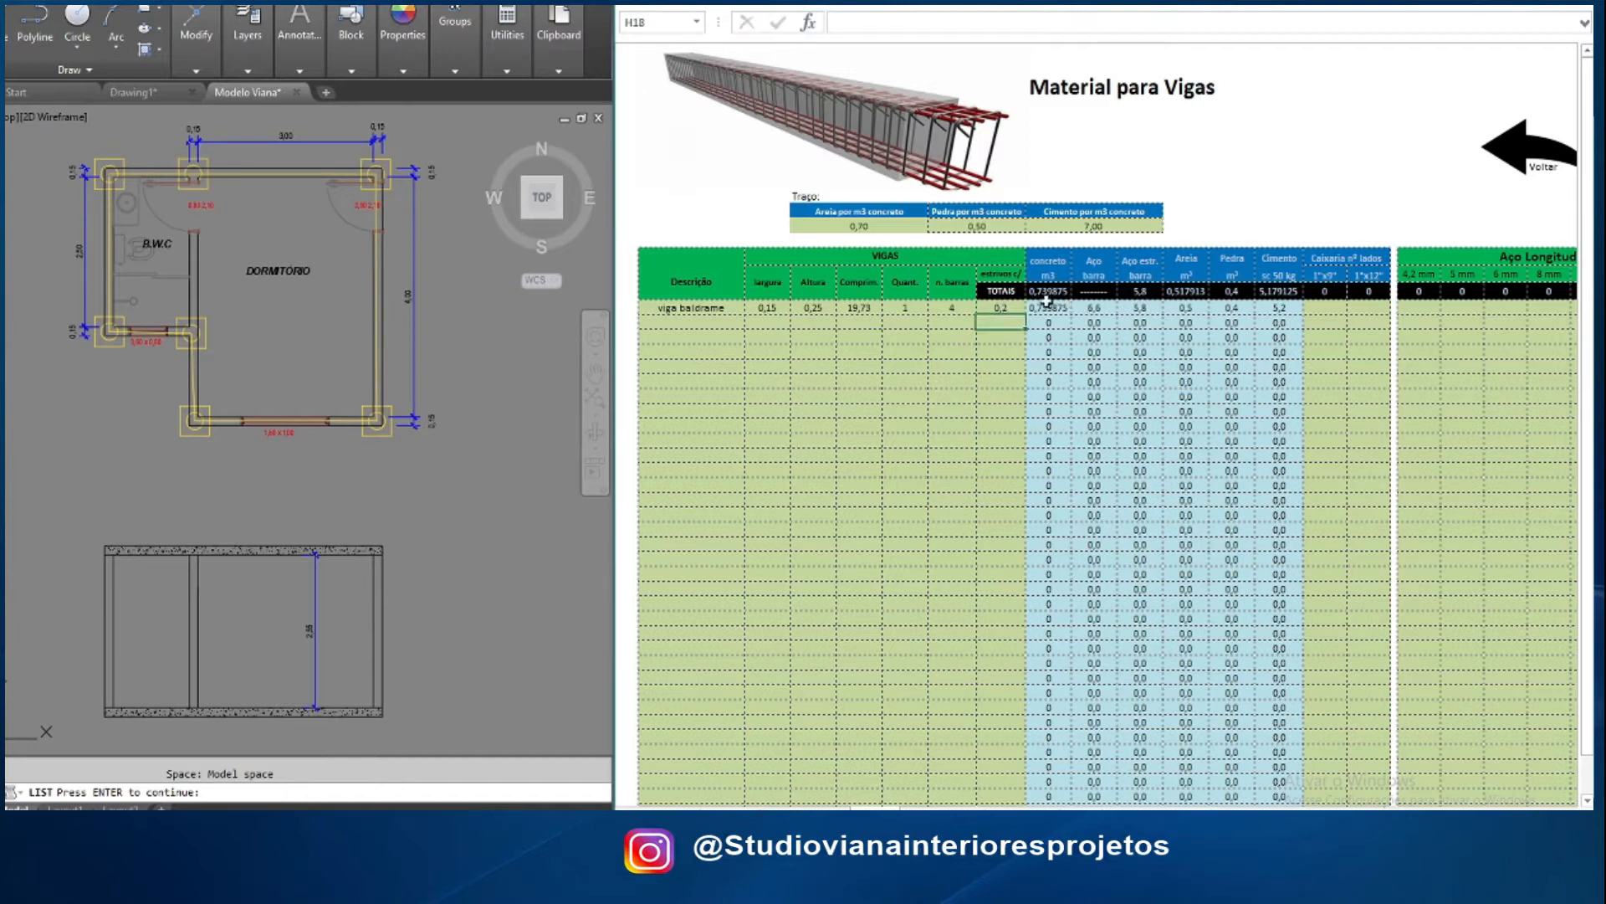
# Enter 2 formwork sides of 1"x12" and 6,6 bars of 10 mm longitudinal steel for the viga baldrame
pyautogui.moveTo(1304, 815); pyautogui.dragTo(1330, 814)
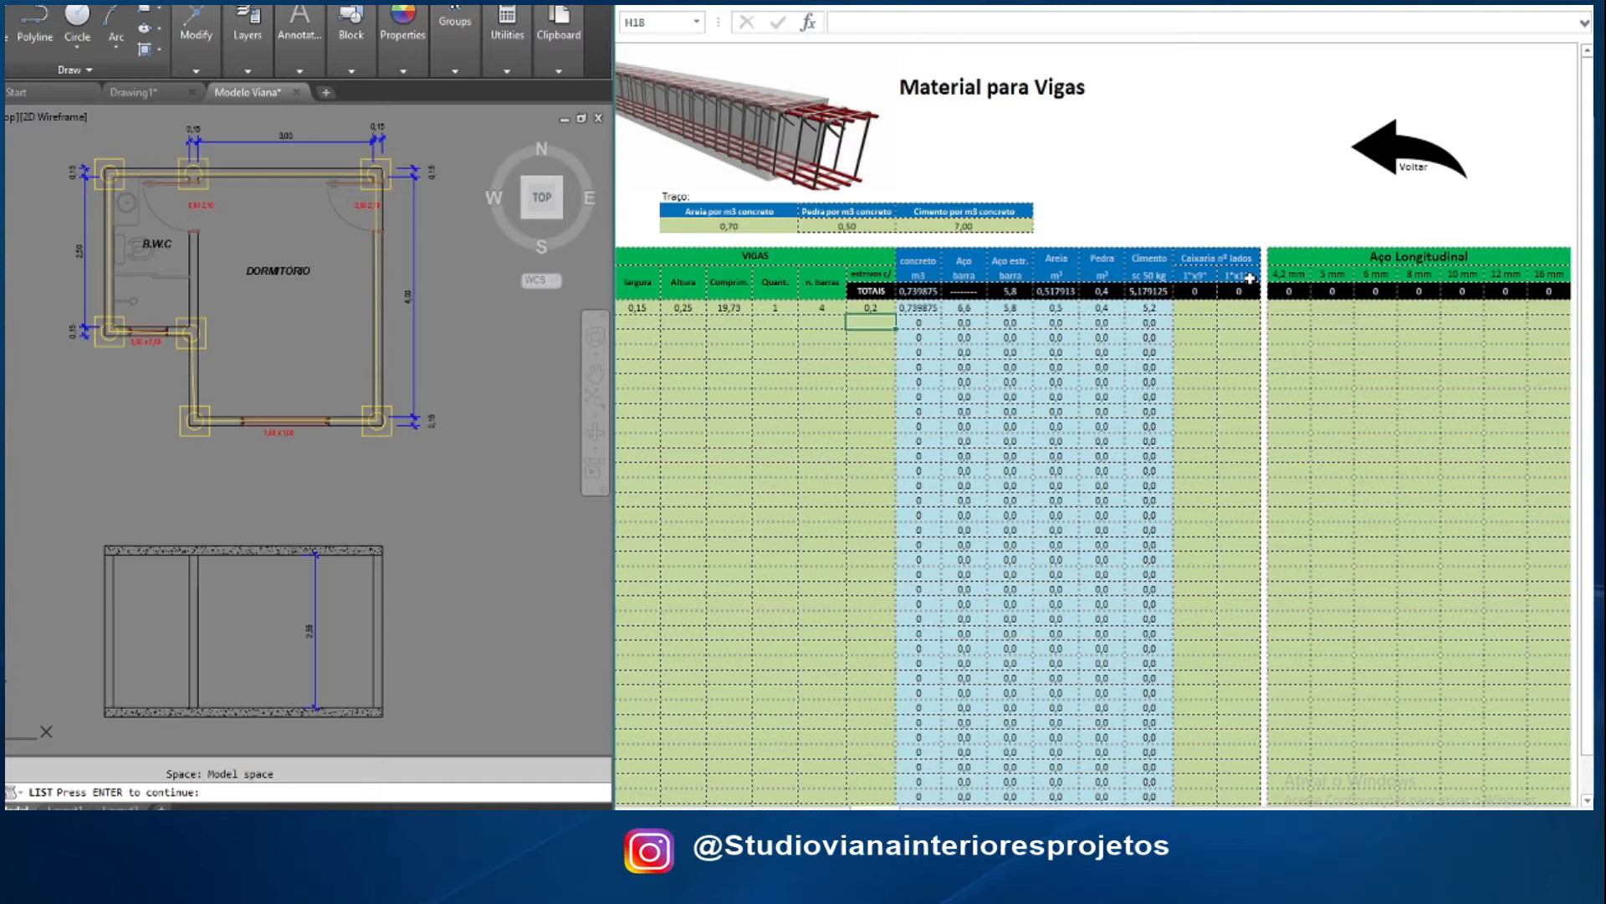
pyautogui.click(1239, 307)
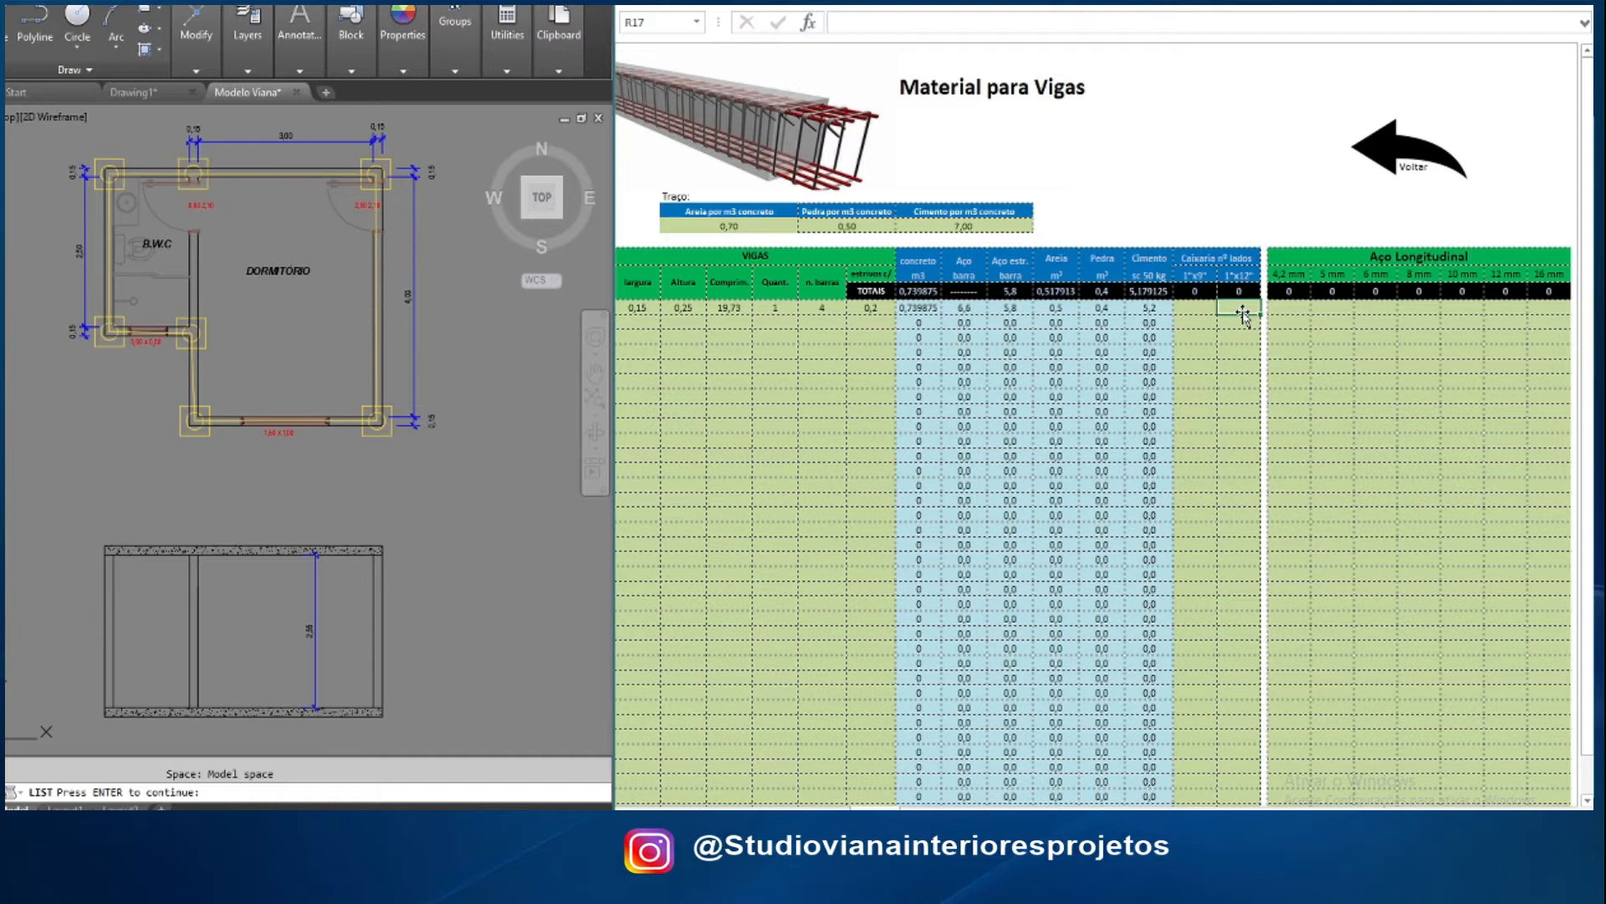
pyautogui.write('2')
pyautogui.press('Return')
pyautogui.click(1460, 306)
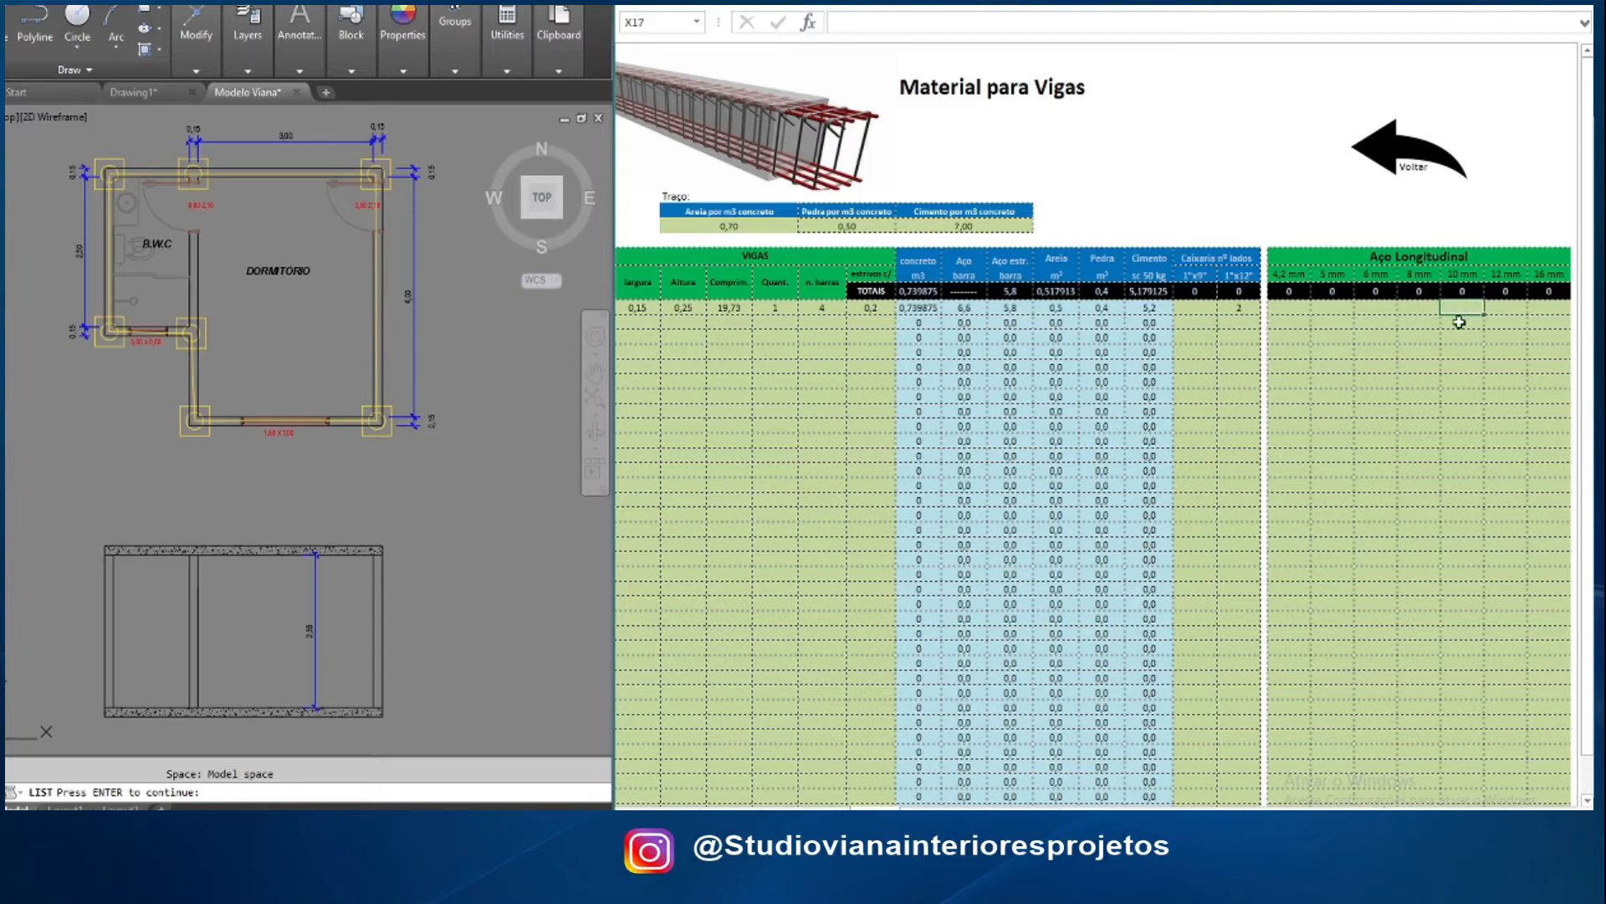
pyautogui.write('6,6')
pyautogui.press('Return')
# Add a "viga cinta" entry two rows below the viga baldrame with largura 0,15 and Altura 0,25
pyautogui.click(717, 321)
pyautogui.moveTo(1332, 815); pyautogui.dragTo(1267, 815)
pyautogui.click(701, 312)
pyautogui.click(702, 328)
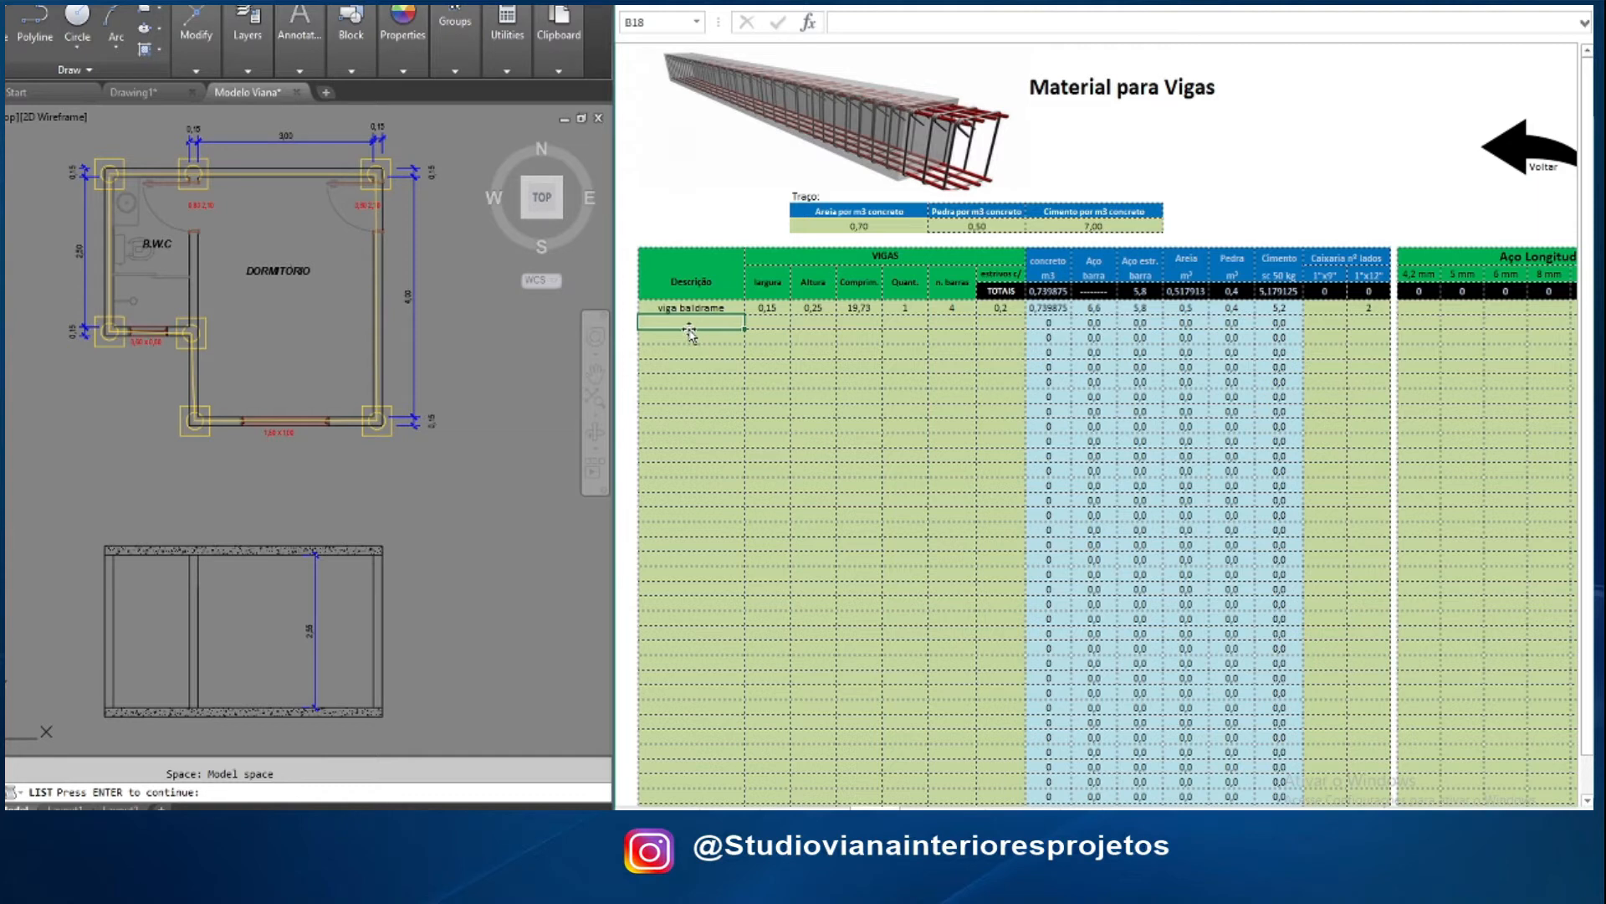
pyautogui.click(688, 335)
pyautogui.write('viga cinta')
pyautogui.click(778, 334)
pyautogui.write('0,15')
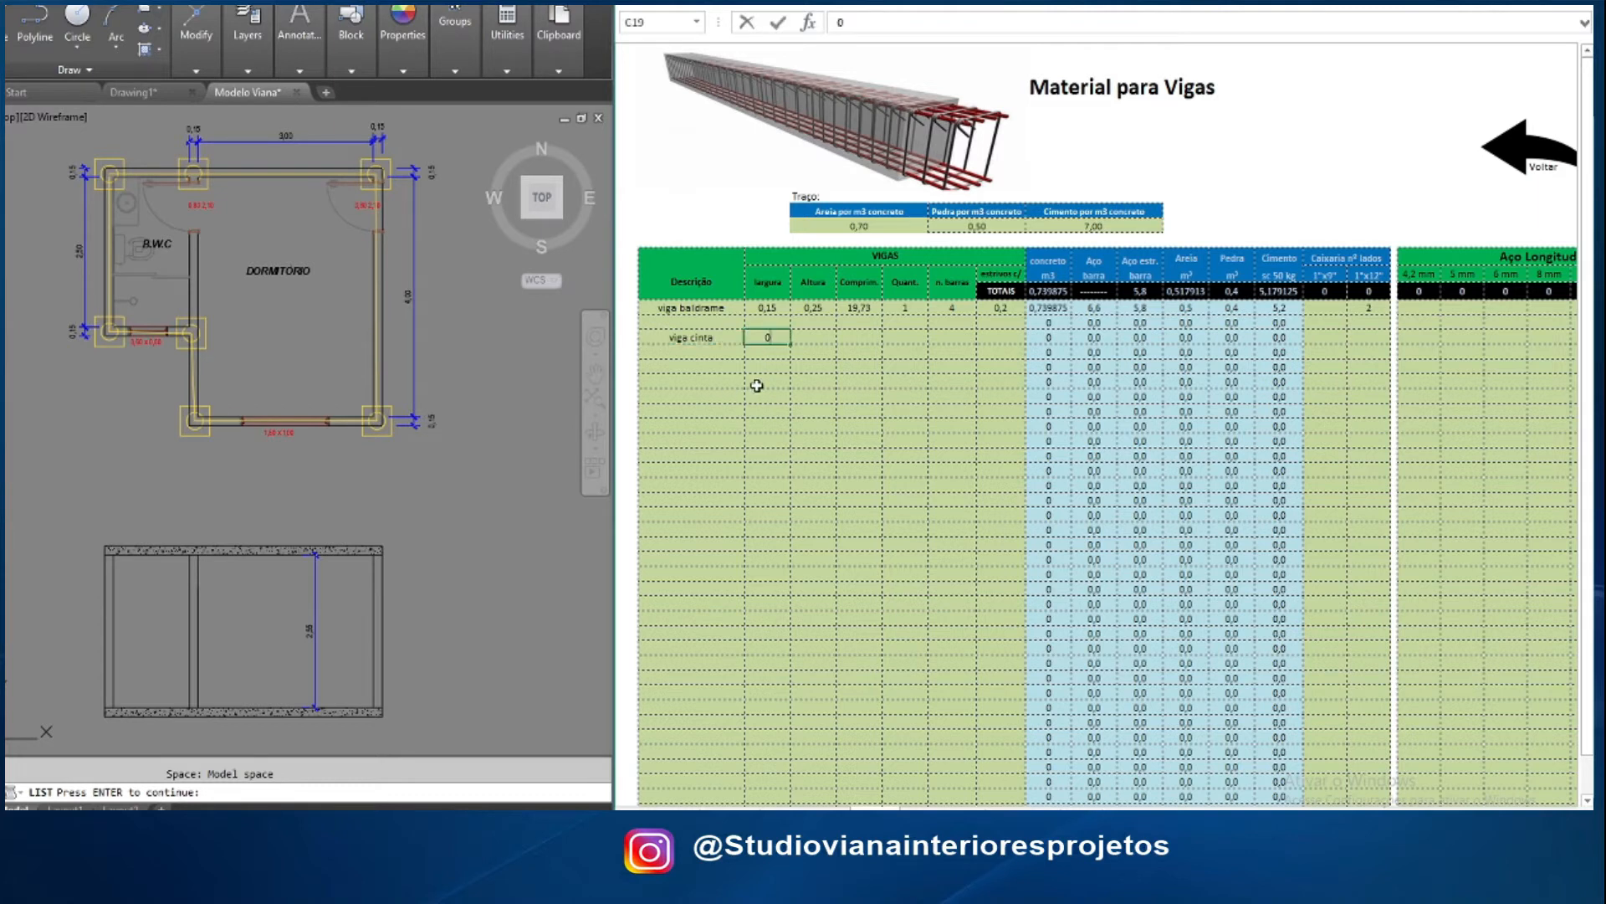
pyautogui.click(812, 336)
pyautogui.write('0,25')
pyautogui.press('Return')
# Set the viga cinta's length (Comprim.) to 19,73 and its quantity to 1
pyautogui.click(857, 336)
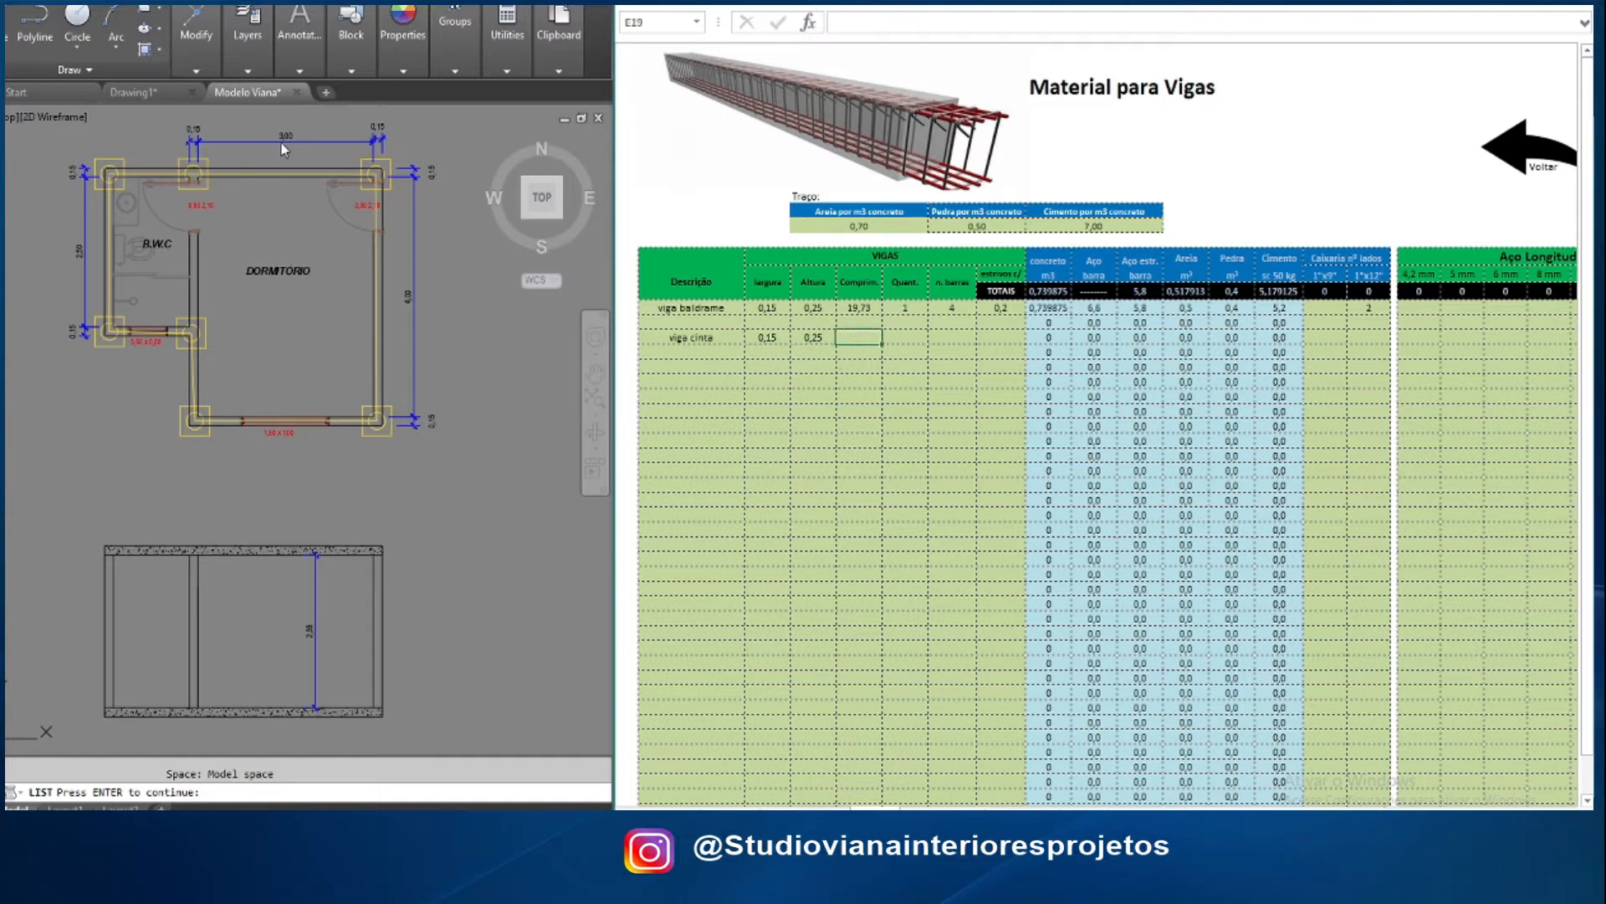
pyautogui.press('F2')
pyautogui.write('19,73')
pyautogui.press('Return')
pyautogui.click(909, 335)
pyautogui.doubleClick(909, 335)
pyautogui.write('1')
pyautogui.press('Return')
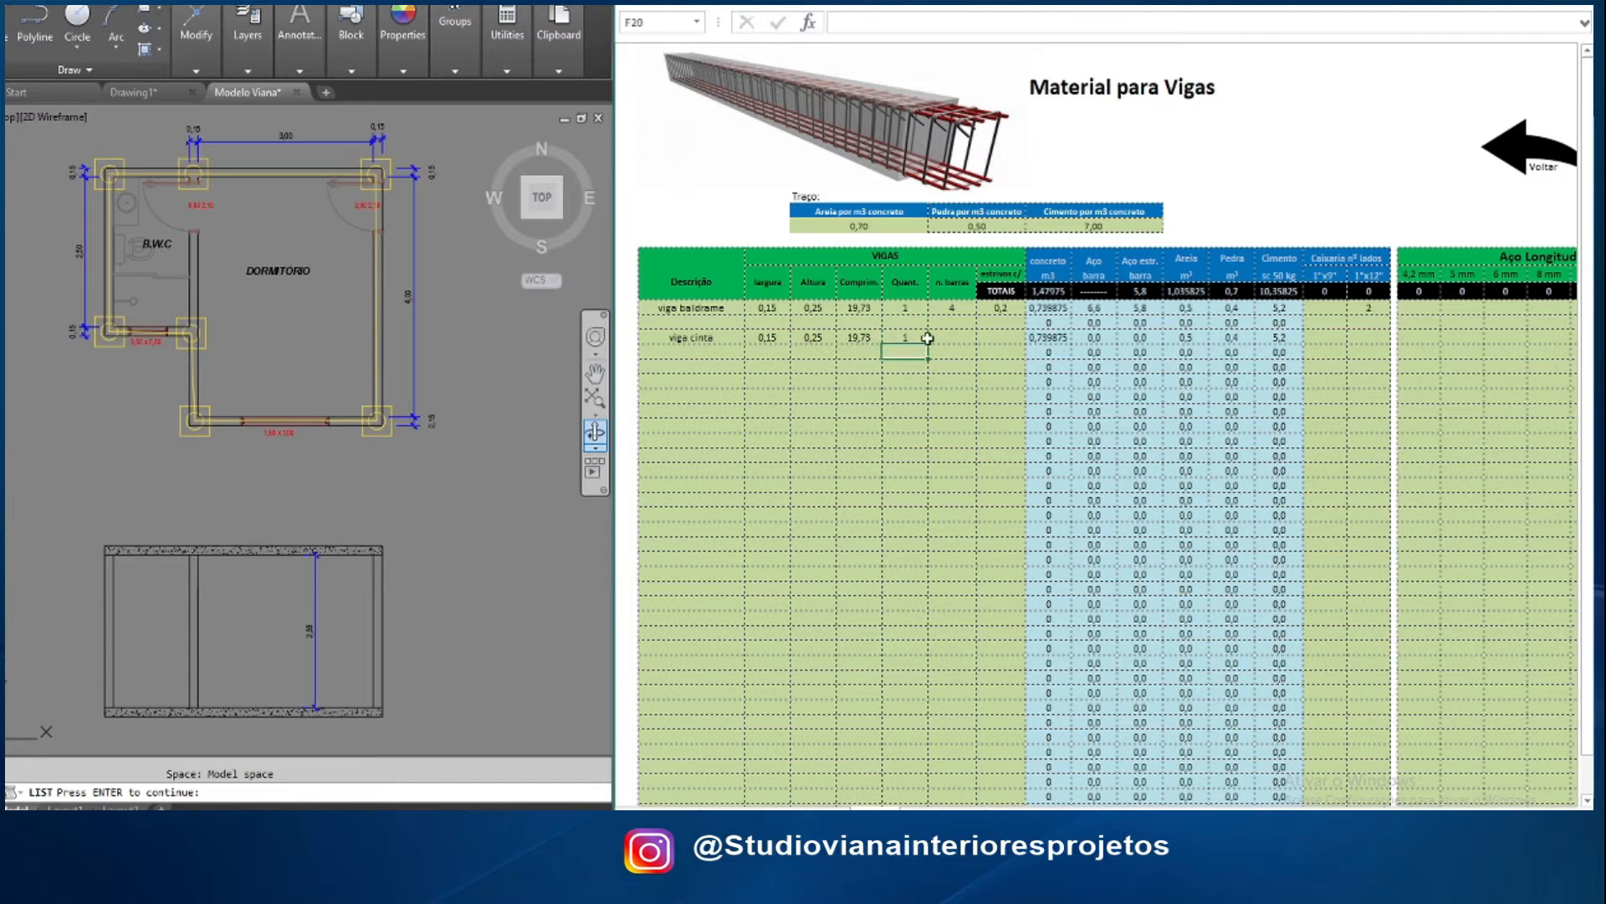
# Give the viga cinta 4 bars and a stirrup spacing of 0,2
pyautogui.click(955, 339)
pyautogui.write('4')
pyautogui.press('Return')
pyautogui.click(999, 339)
pyautogui.write('0,2')
pyautogui.press('Return')
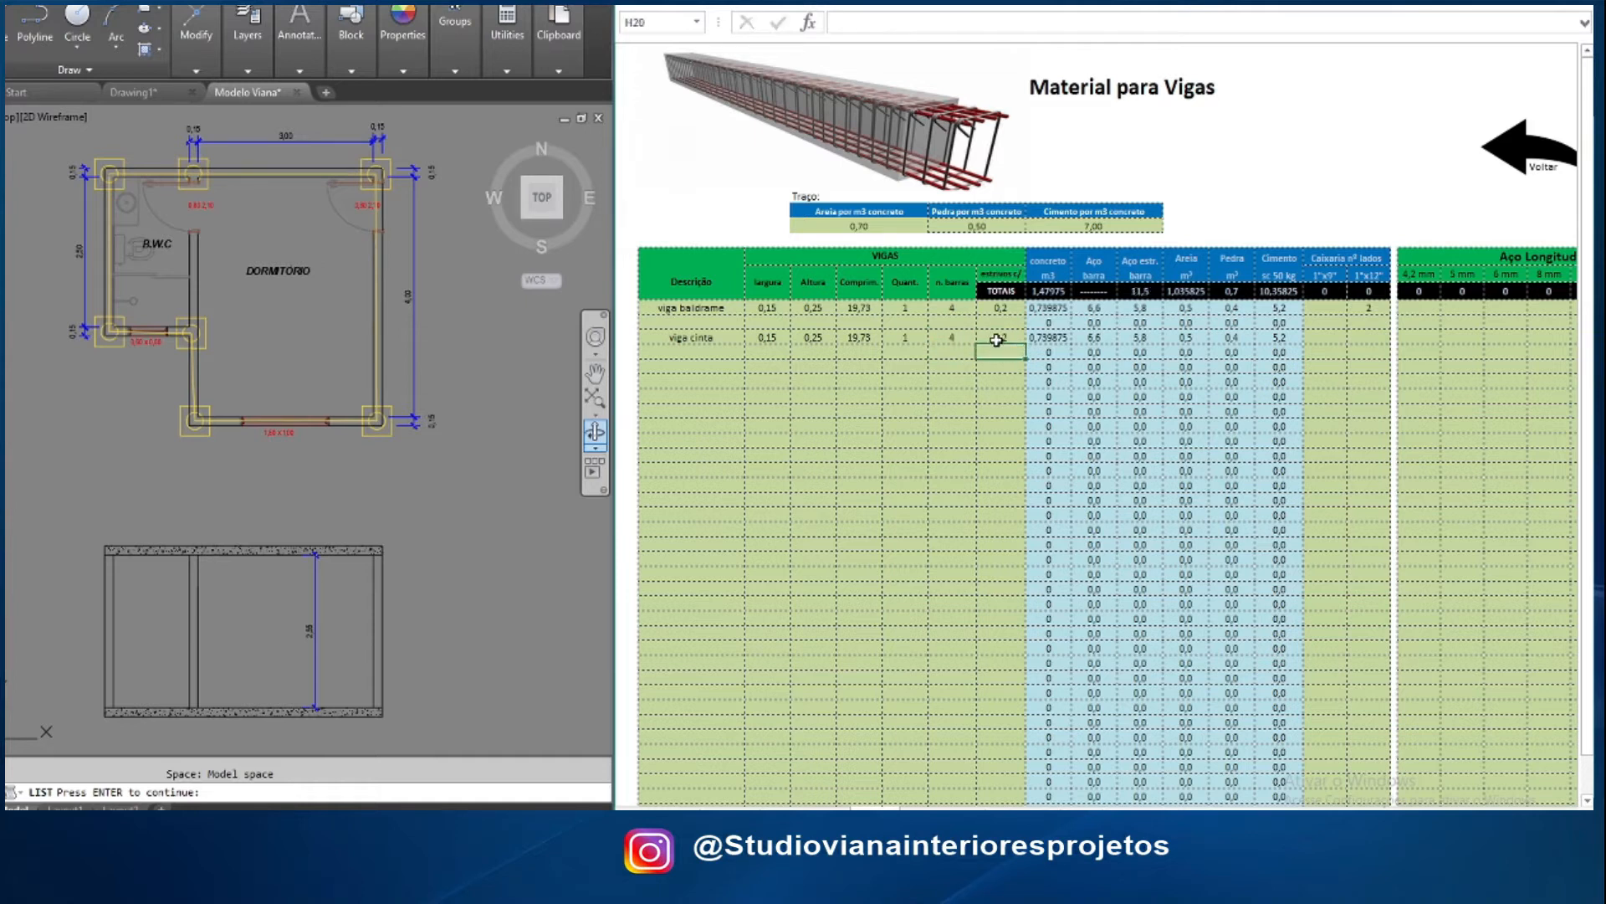
# Enter 2 formwork sides of 1"x12" for the viga cinta and 6,6 under 8 mm longitudinal steel in the row above it
pyautogui.hscroll(2, 1096, 527)
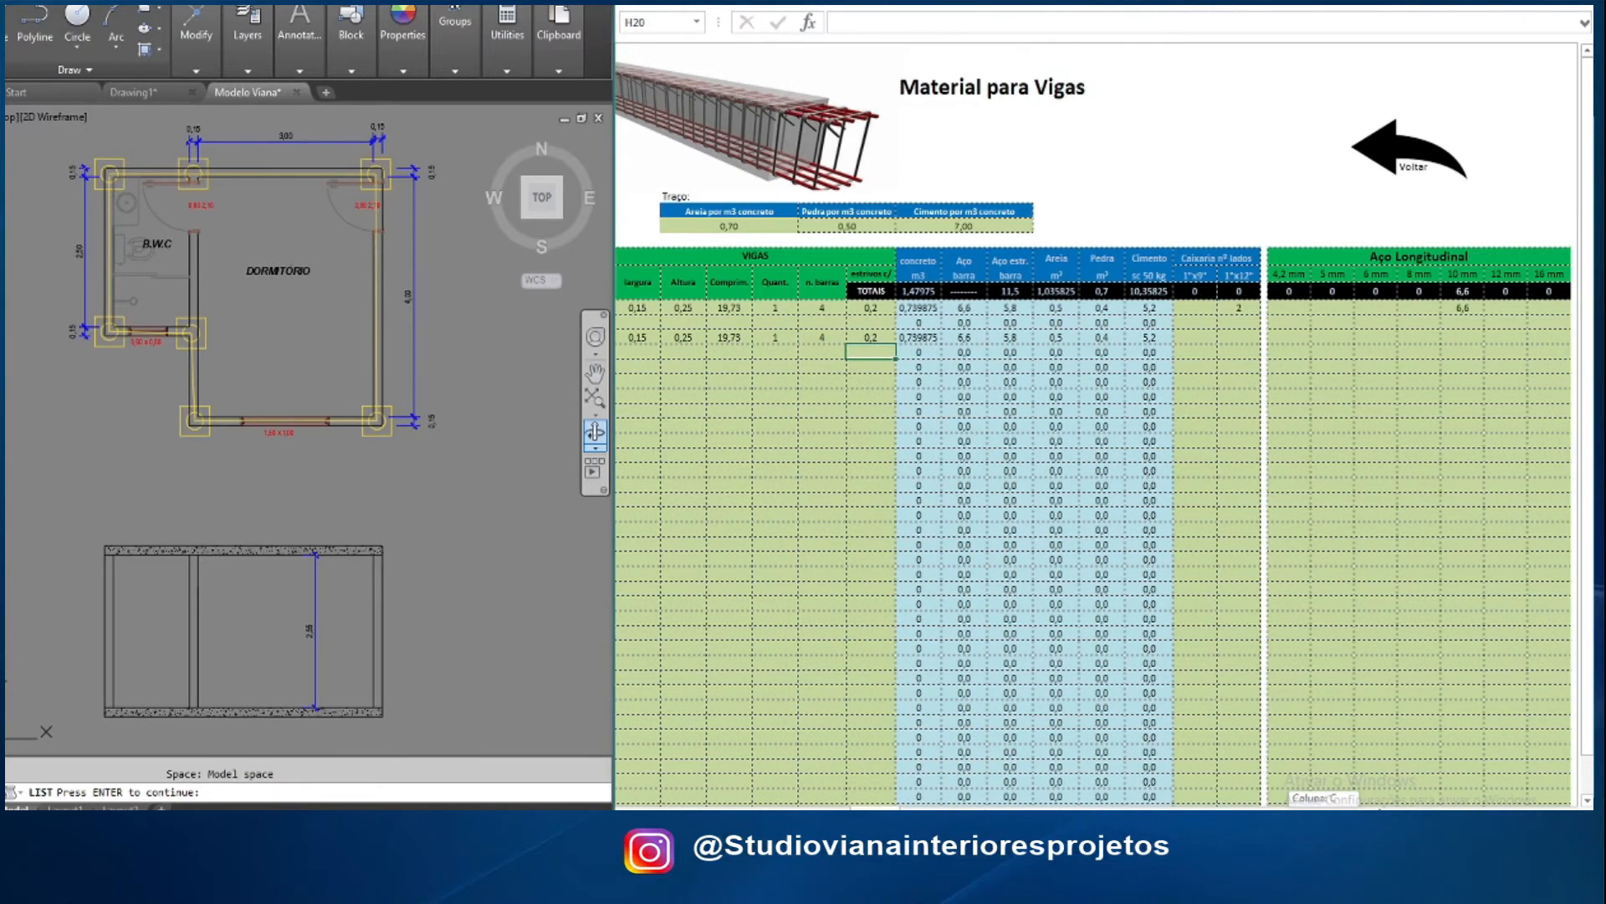
pyautogui.click(1237, 338)
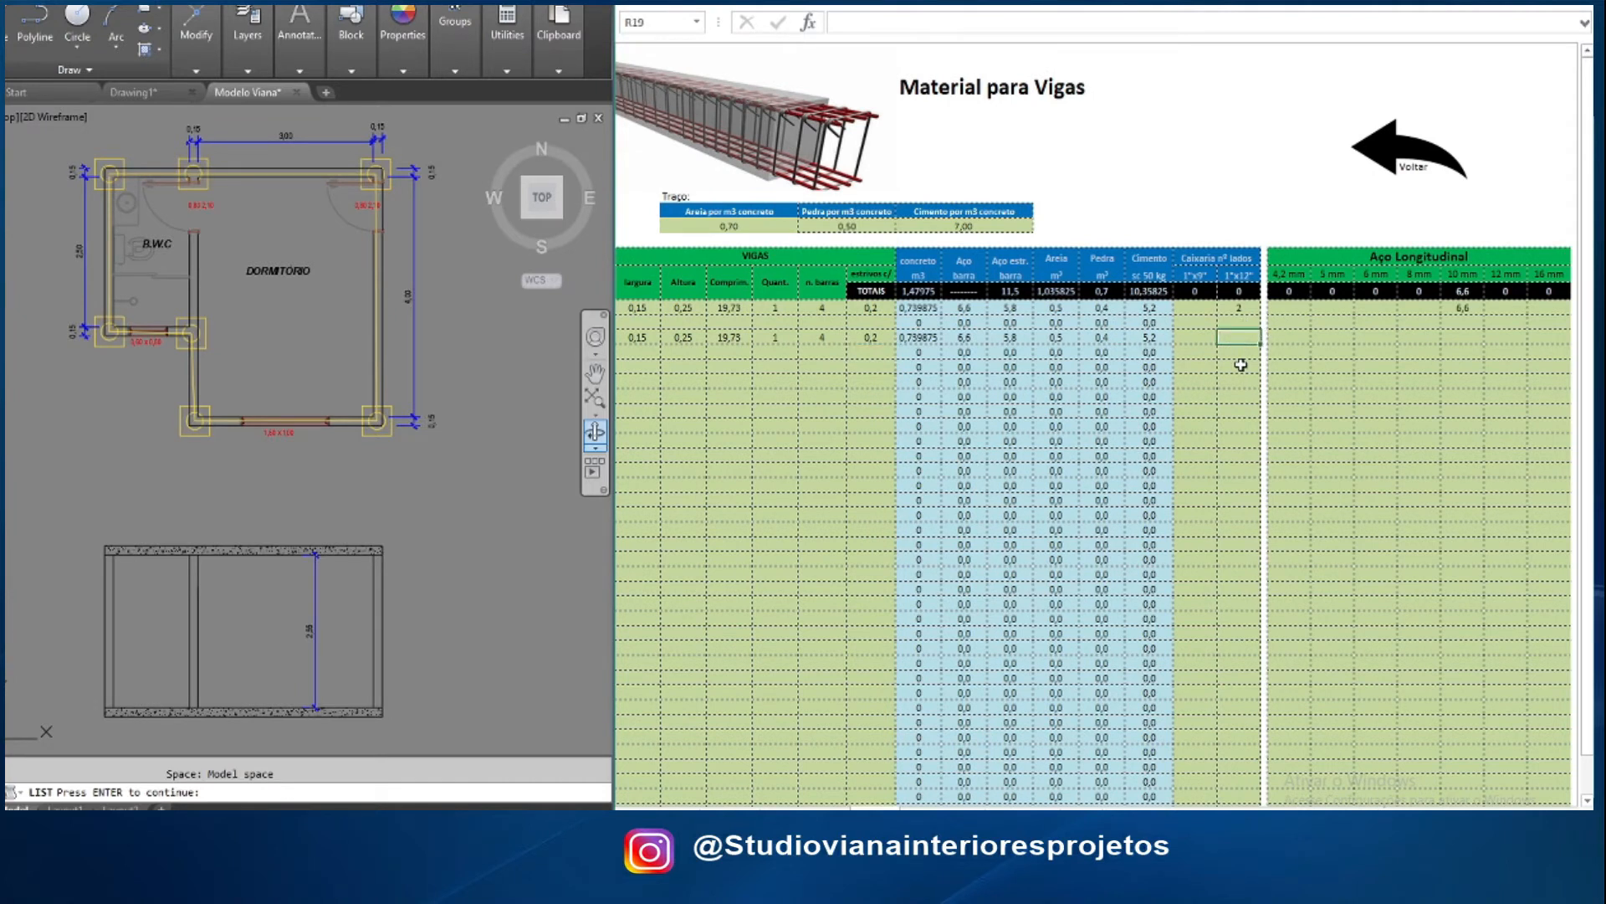
pyautogui.write('2')
pyautogui.press('Return')
pyautogui.click(1423, 323)
pyautogui.write('6,6')
pyautogui.press('Return')
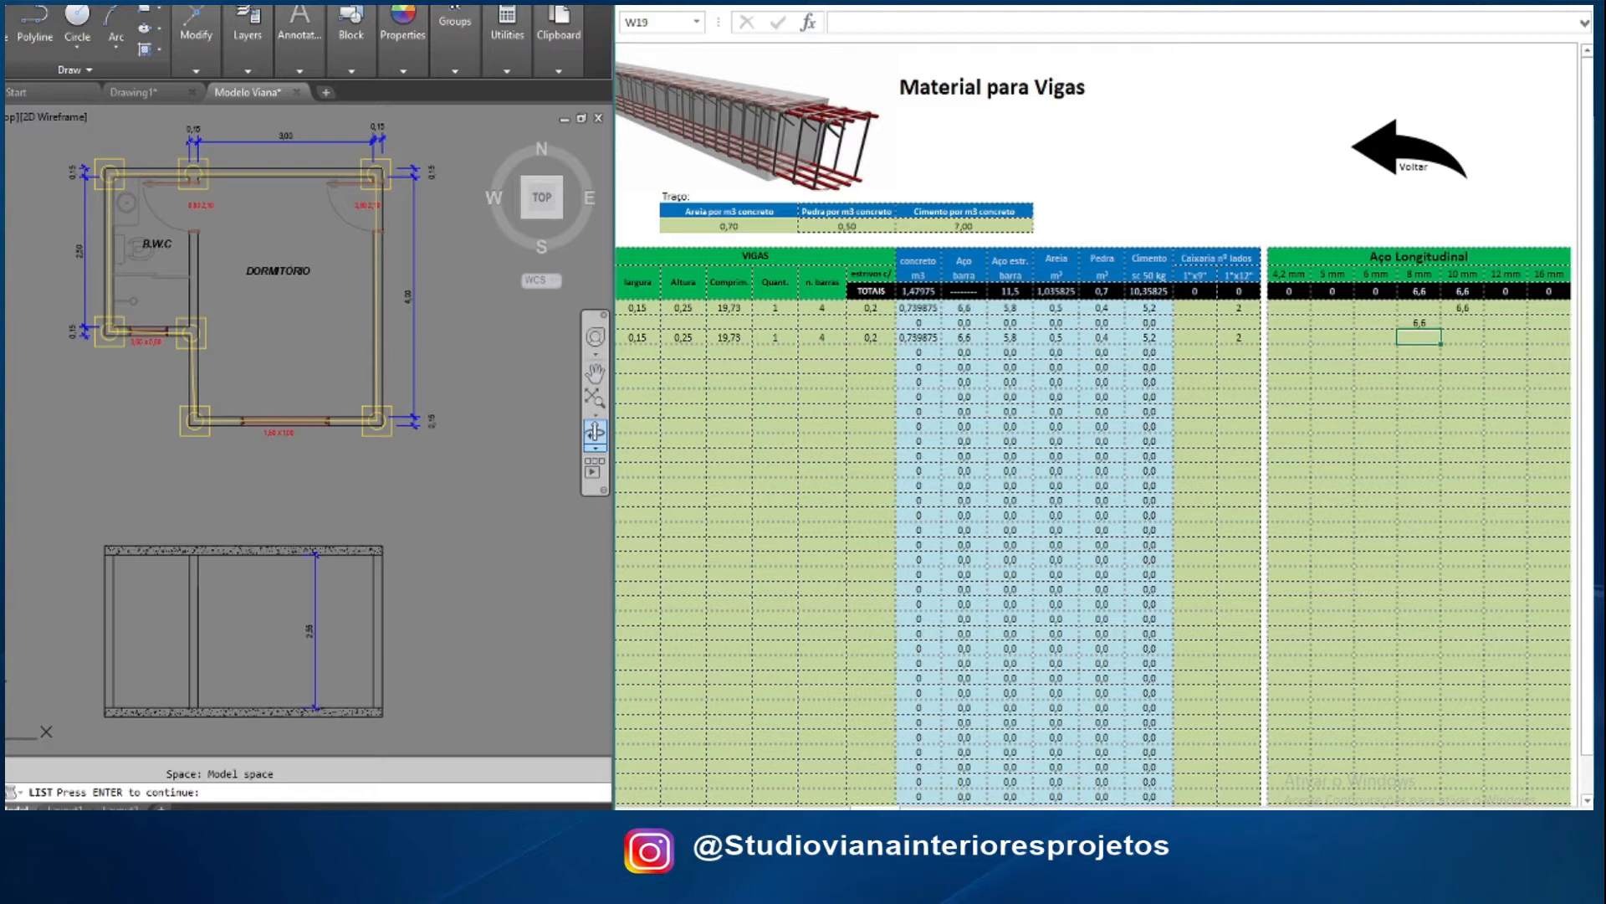
# Review the viga baldrame and viga cinta entries in the beam table
pyautogui.hscroll(-2, 1338, 795)
pyautogui.click(703, 308)
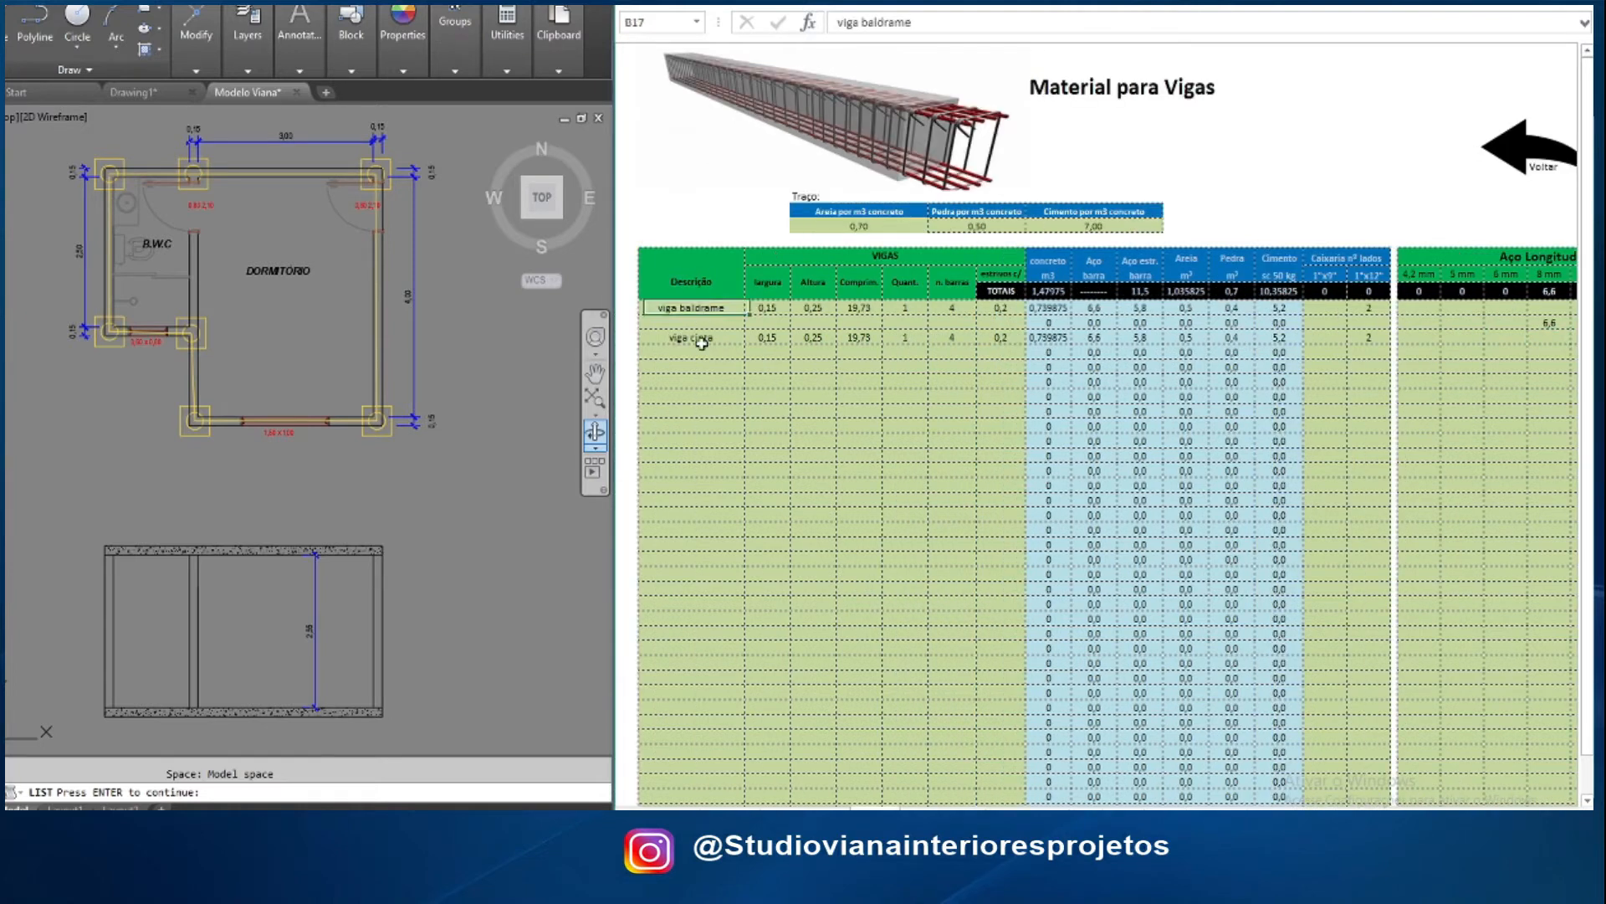
pyautogui.click(702, 341)
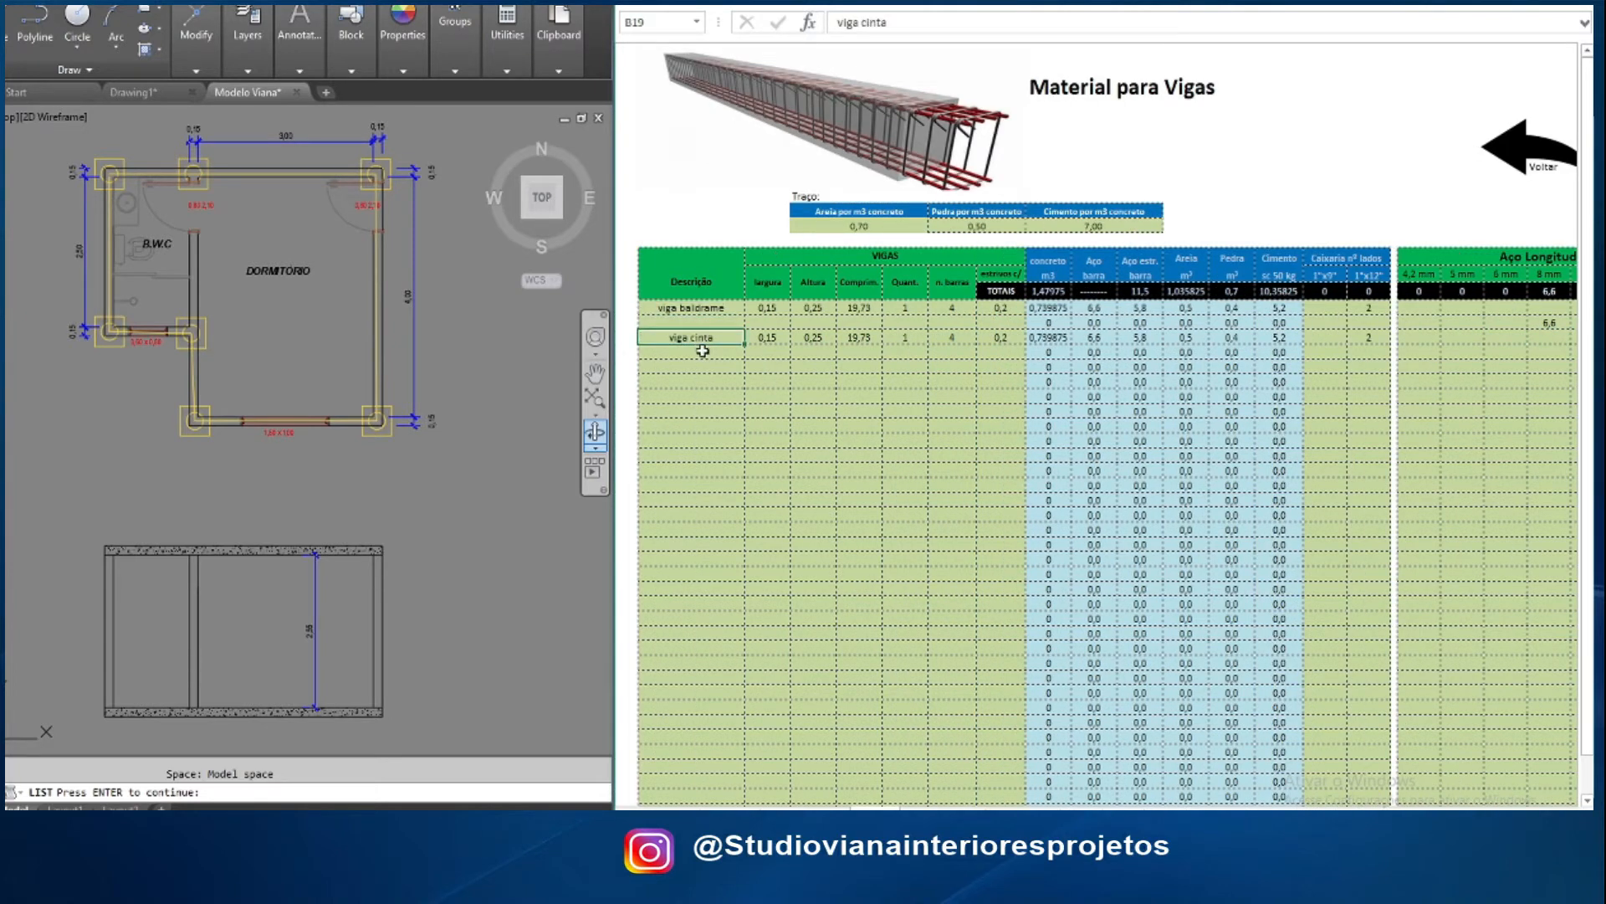
pyautogui.click(694, 365)
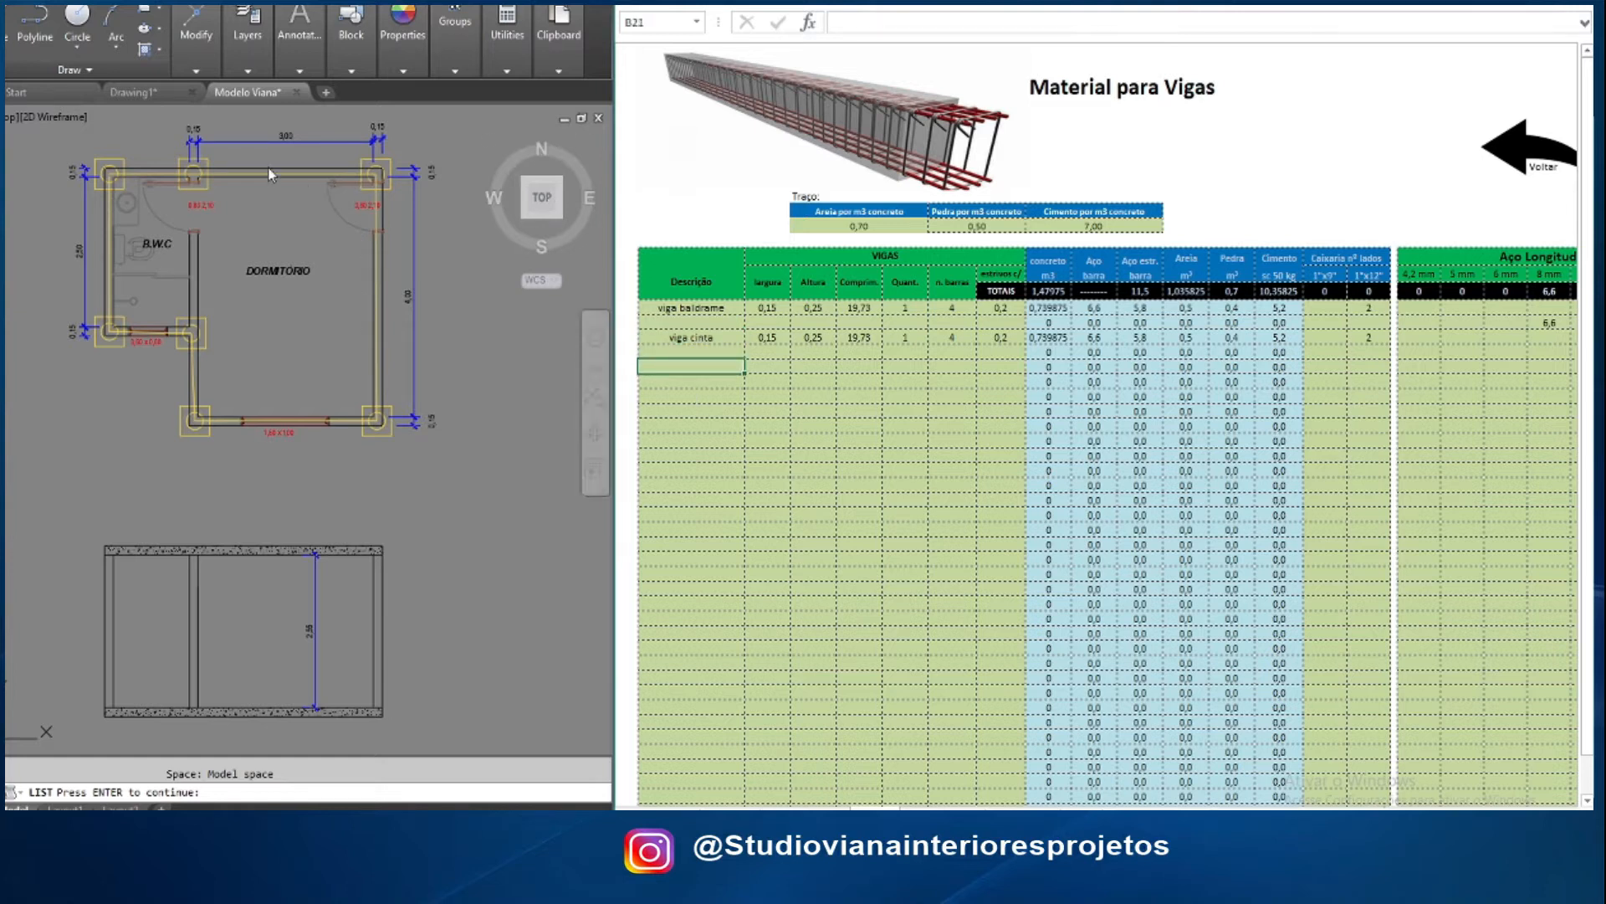
pyautogui.click(697, 408)
pyautogui.moveTo(696, 455); pyautogui.dragTo(696, 470)
pyautogui.click(690, 347)
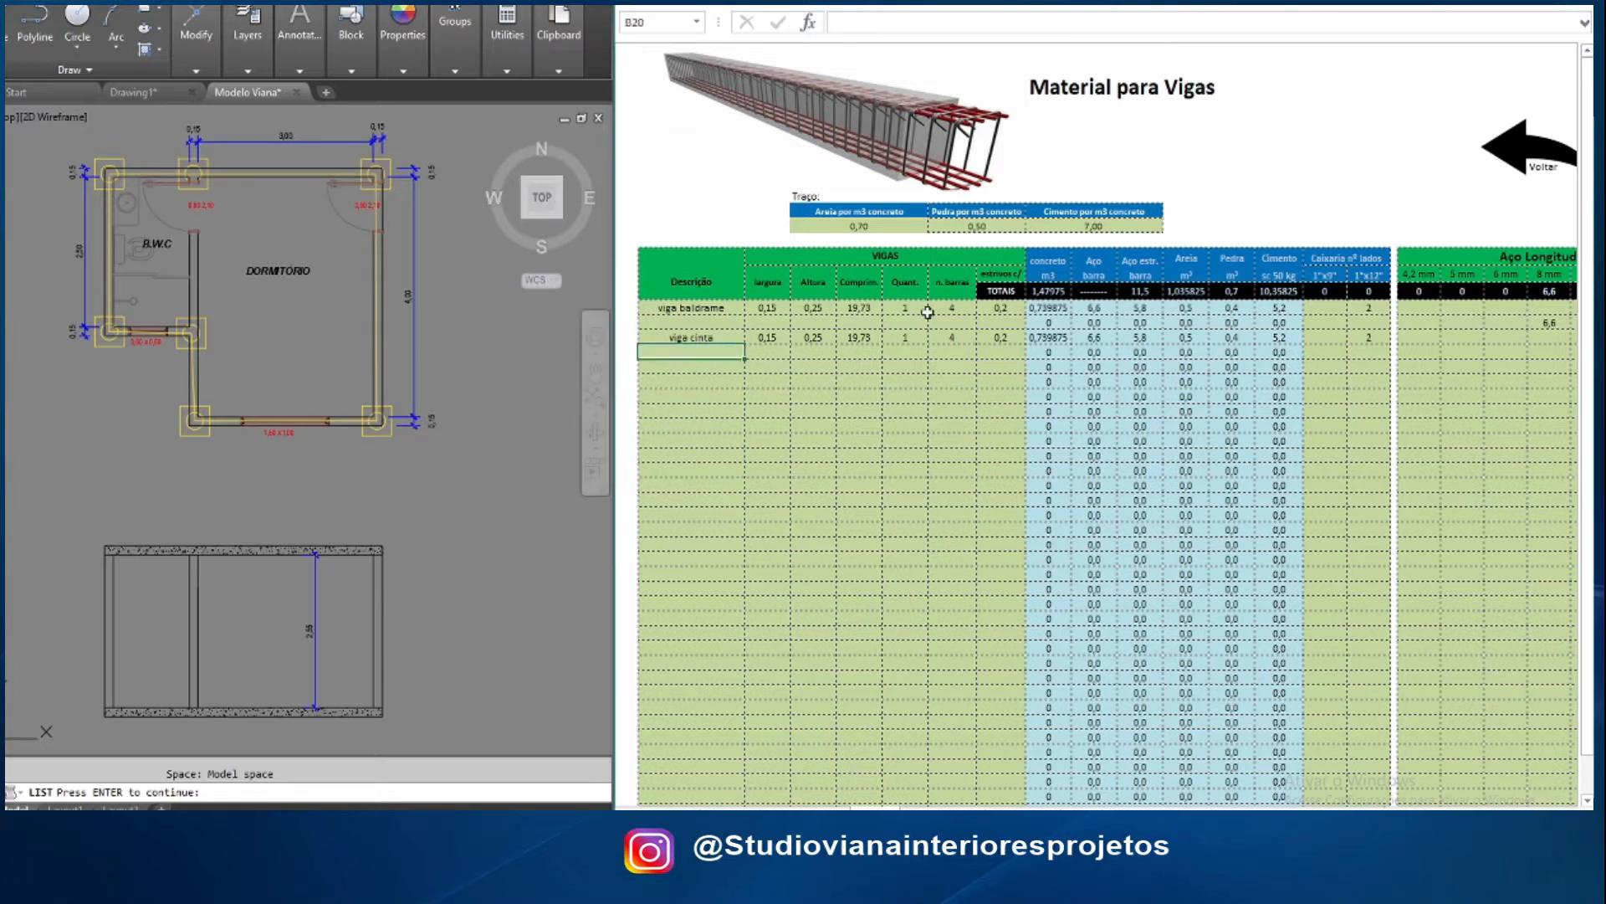
pyautogui.click(942, 323)
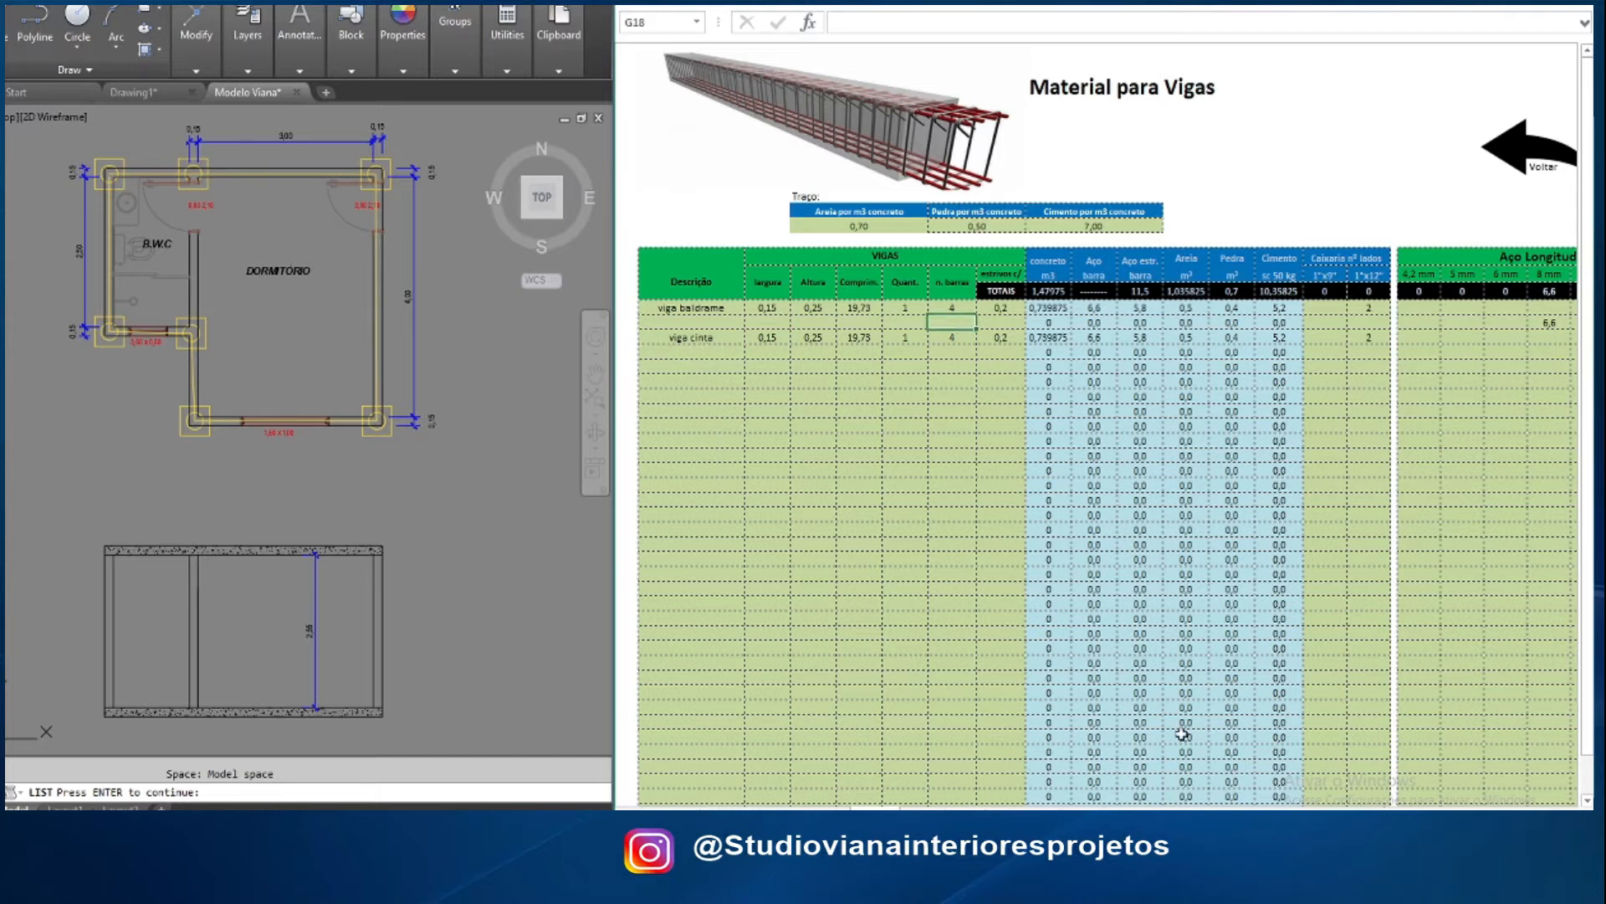
# Go back to the material overview, open the Pilar sheet and clear the first row's existing pillar data and 1"x12" formwork value
pyautogui.moveTo(1289, 816); pyautogui.dragTo(1310, 816)
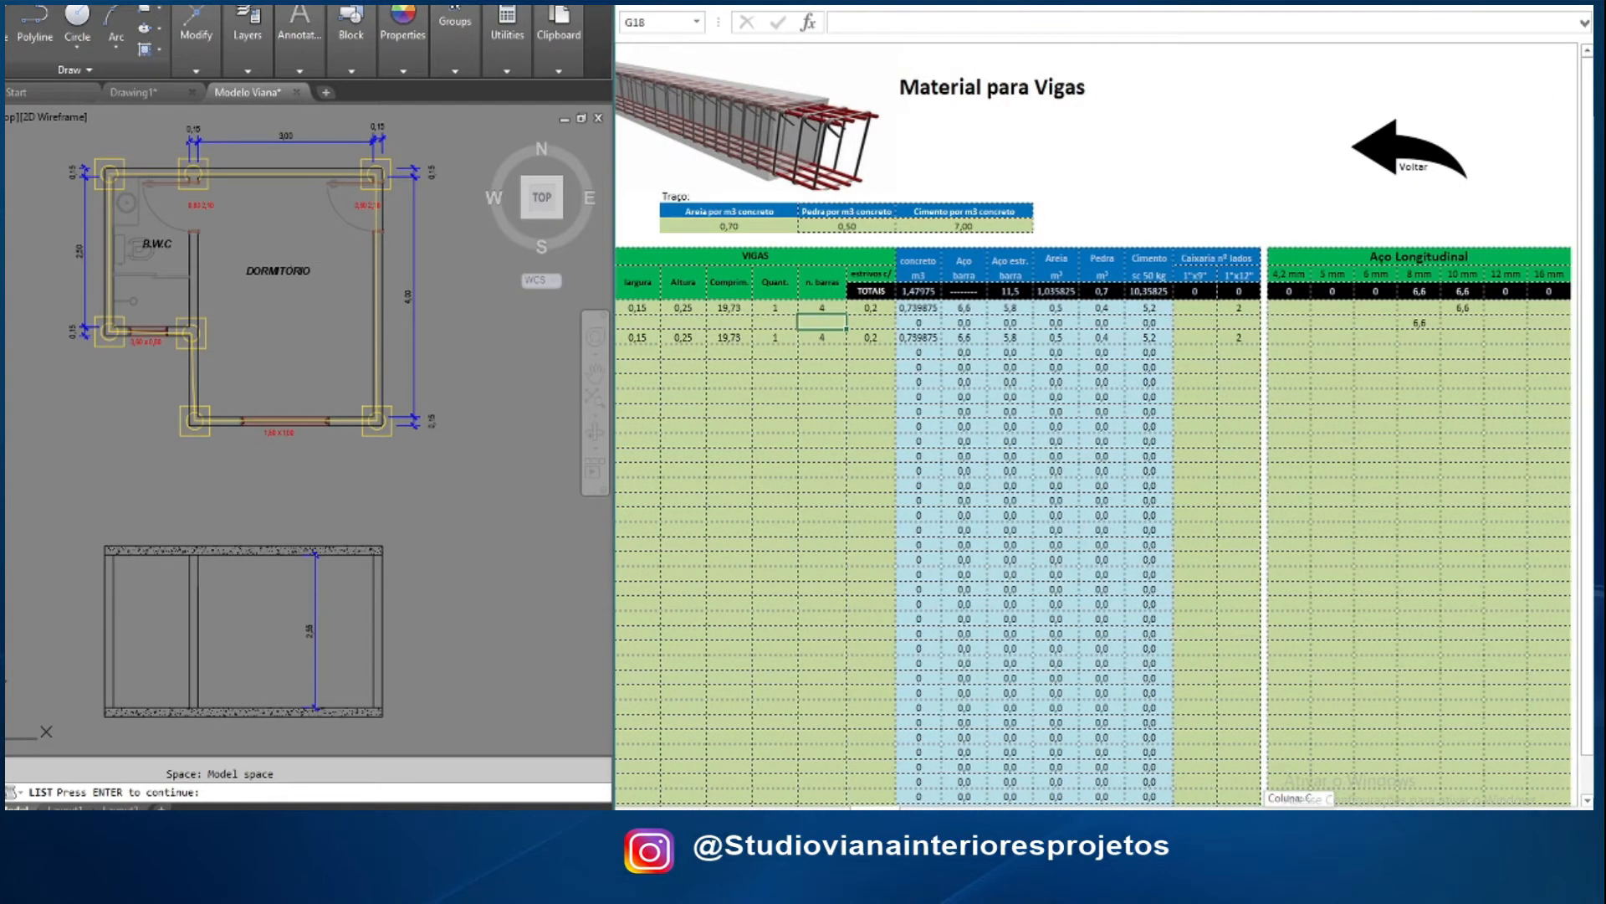
pyautogui.click(1372, 149)
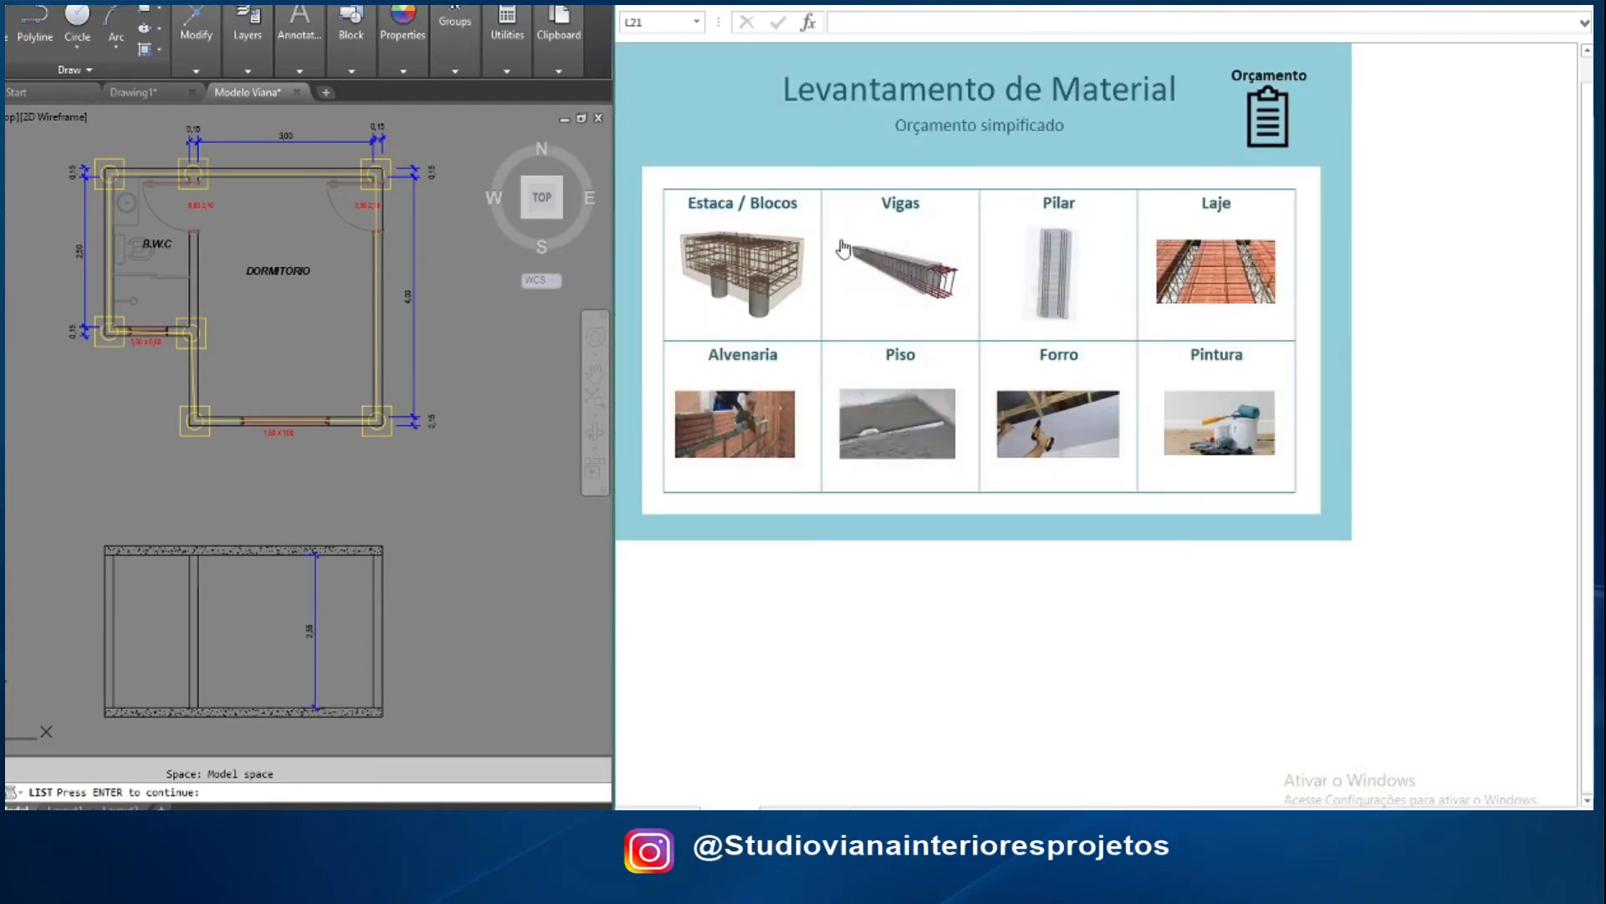
pyautogui.click(1045, 244)
pyautogui.moveTo(699, 330); pyautogui.dragTo(1043, 327)
pyautogui.press('Delete')
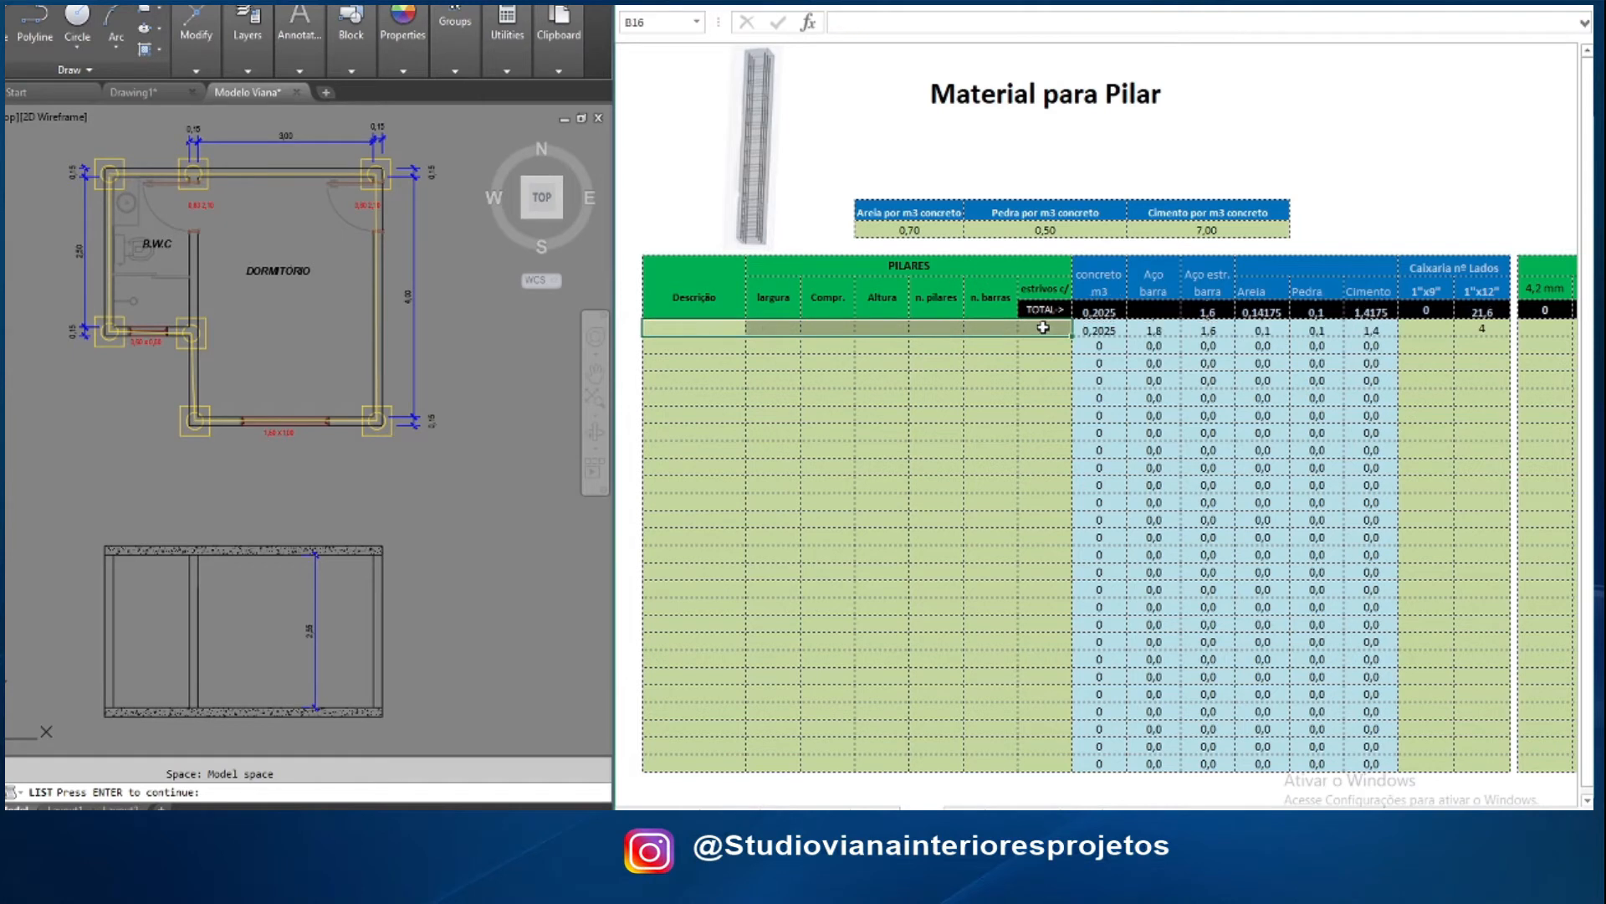
pyautogui.hscroll(3, 1359, 538)
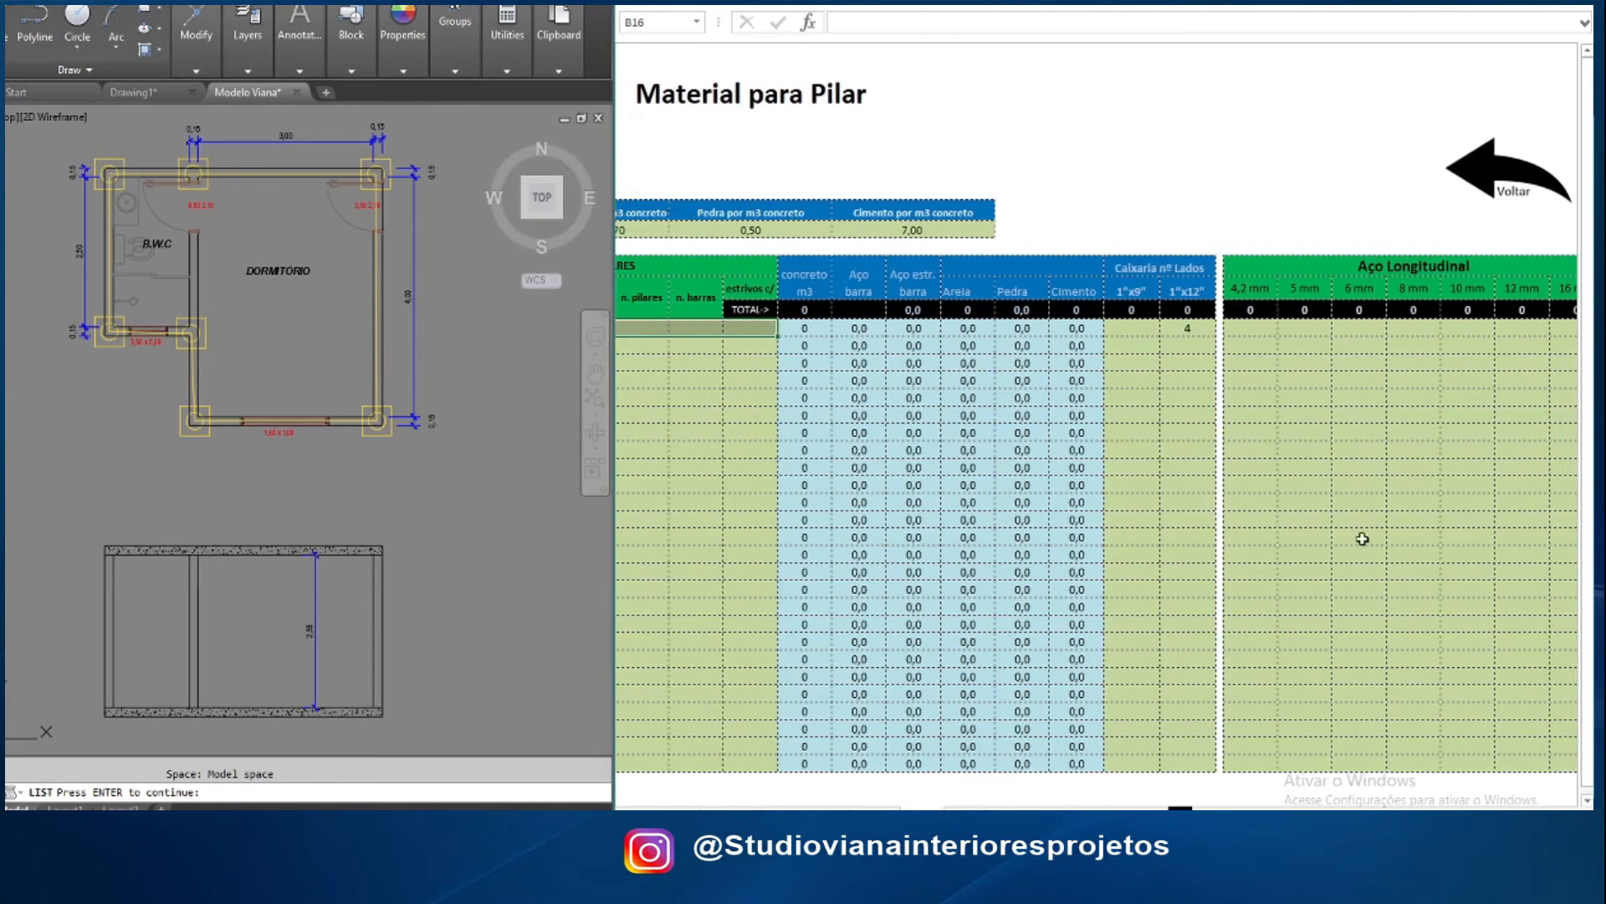
pyautogui.click(1187, 328)
pyautogui.press('Delete')
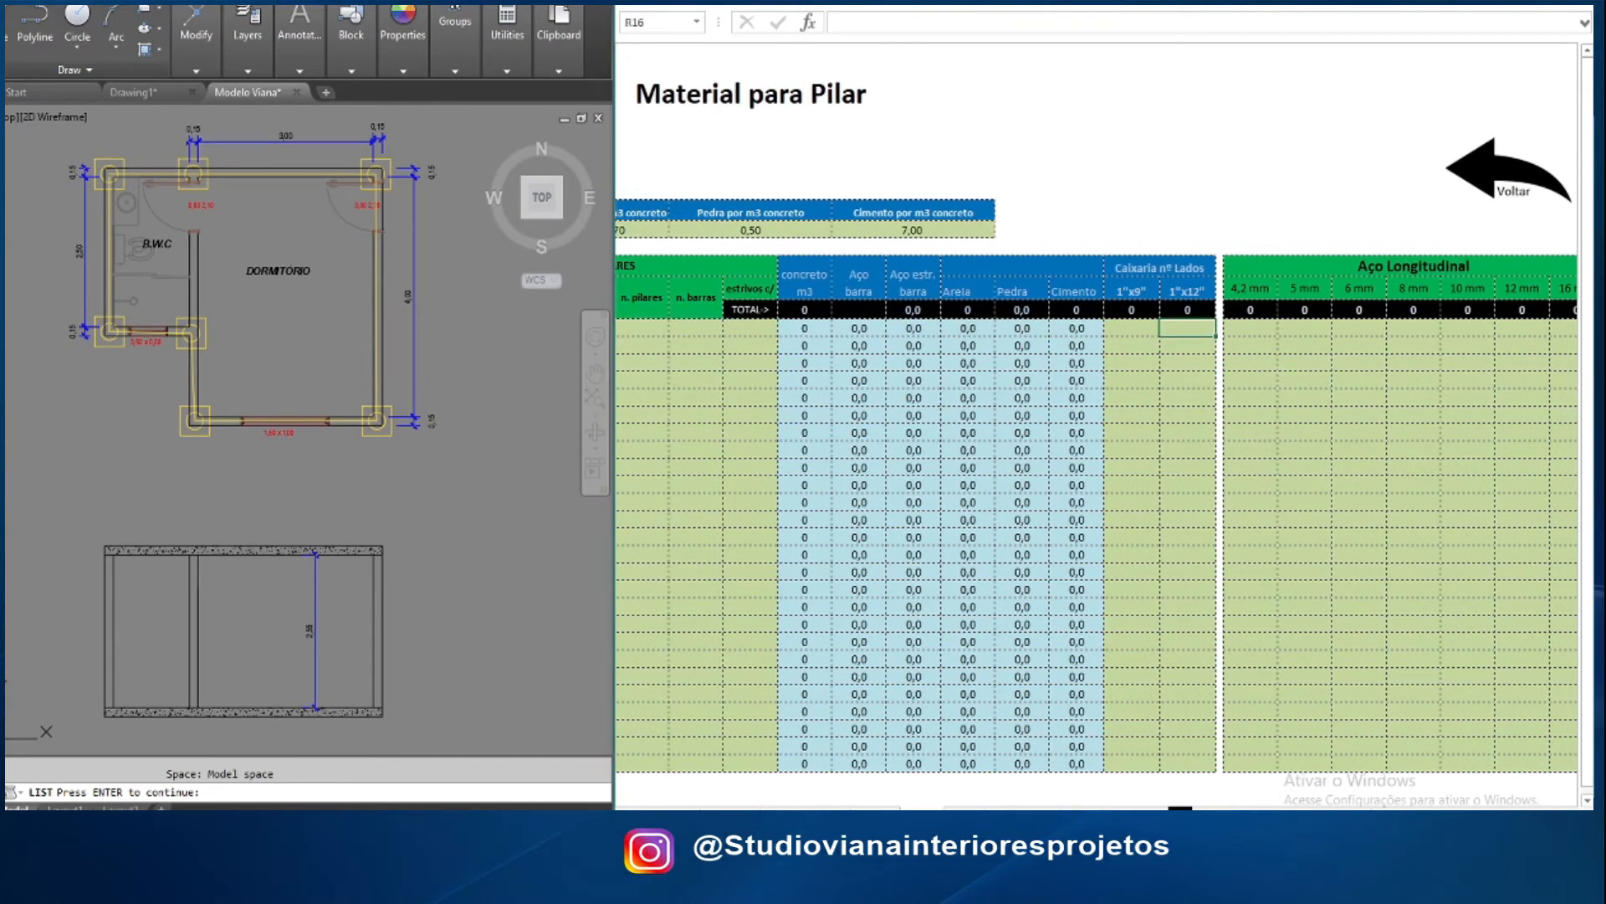
# Enter "pilar 1" as the first pillar with largura 0,15, Compr. 0,25 and Altura 2,55
pyautogui.hscroll(-3, 770, 322)
pyautogui.click(705, 334)
pyautogui.write('pilar 1')
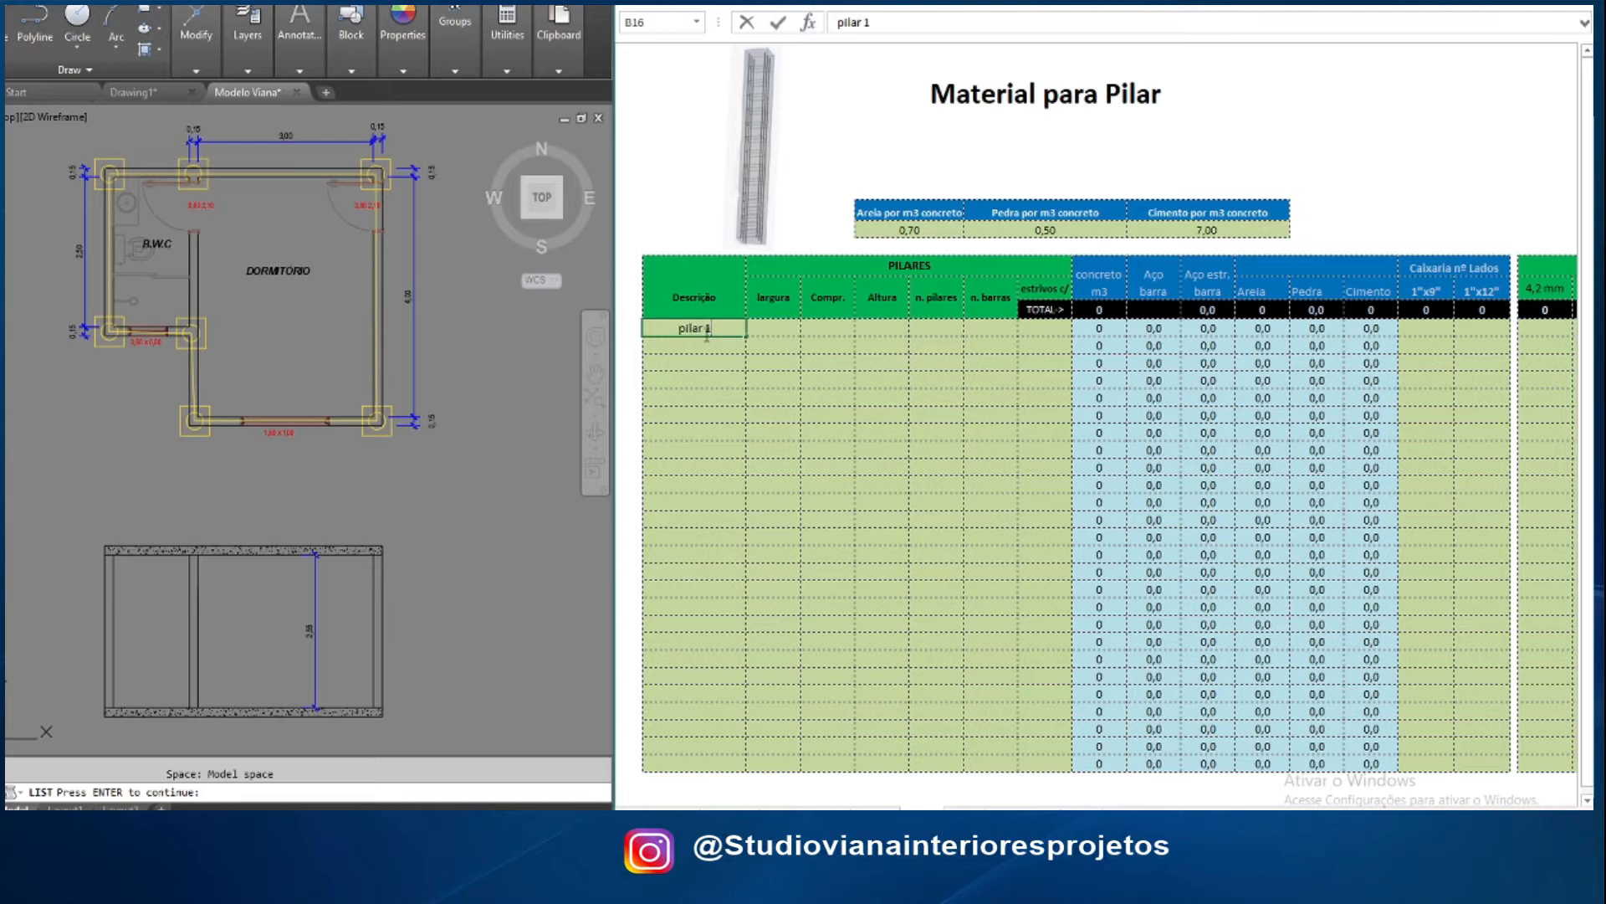
pyautogui.click(773, 328)
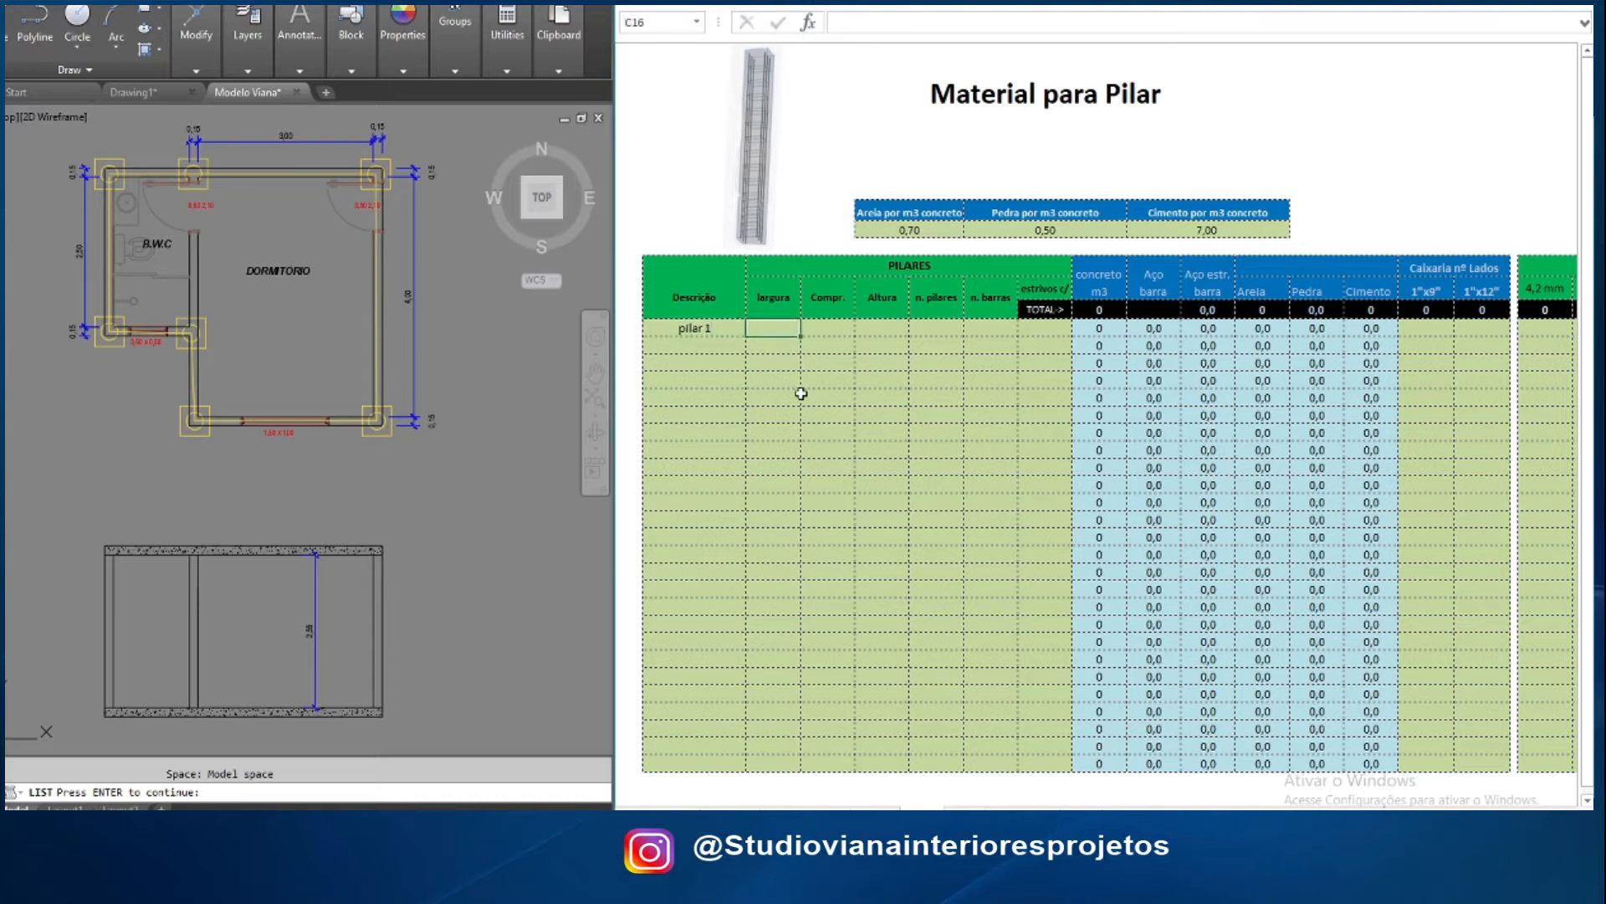
pyautogui.write('0,15')
pyautogui.click(825, 329)
pyautogui.write('0,25')
pyautogui.click(883, 328)
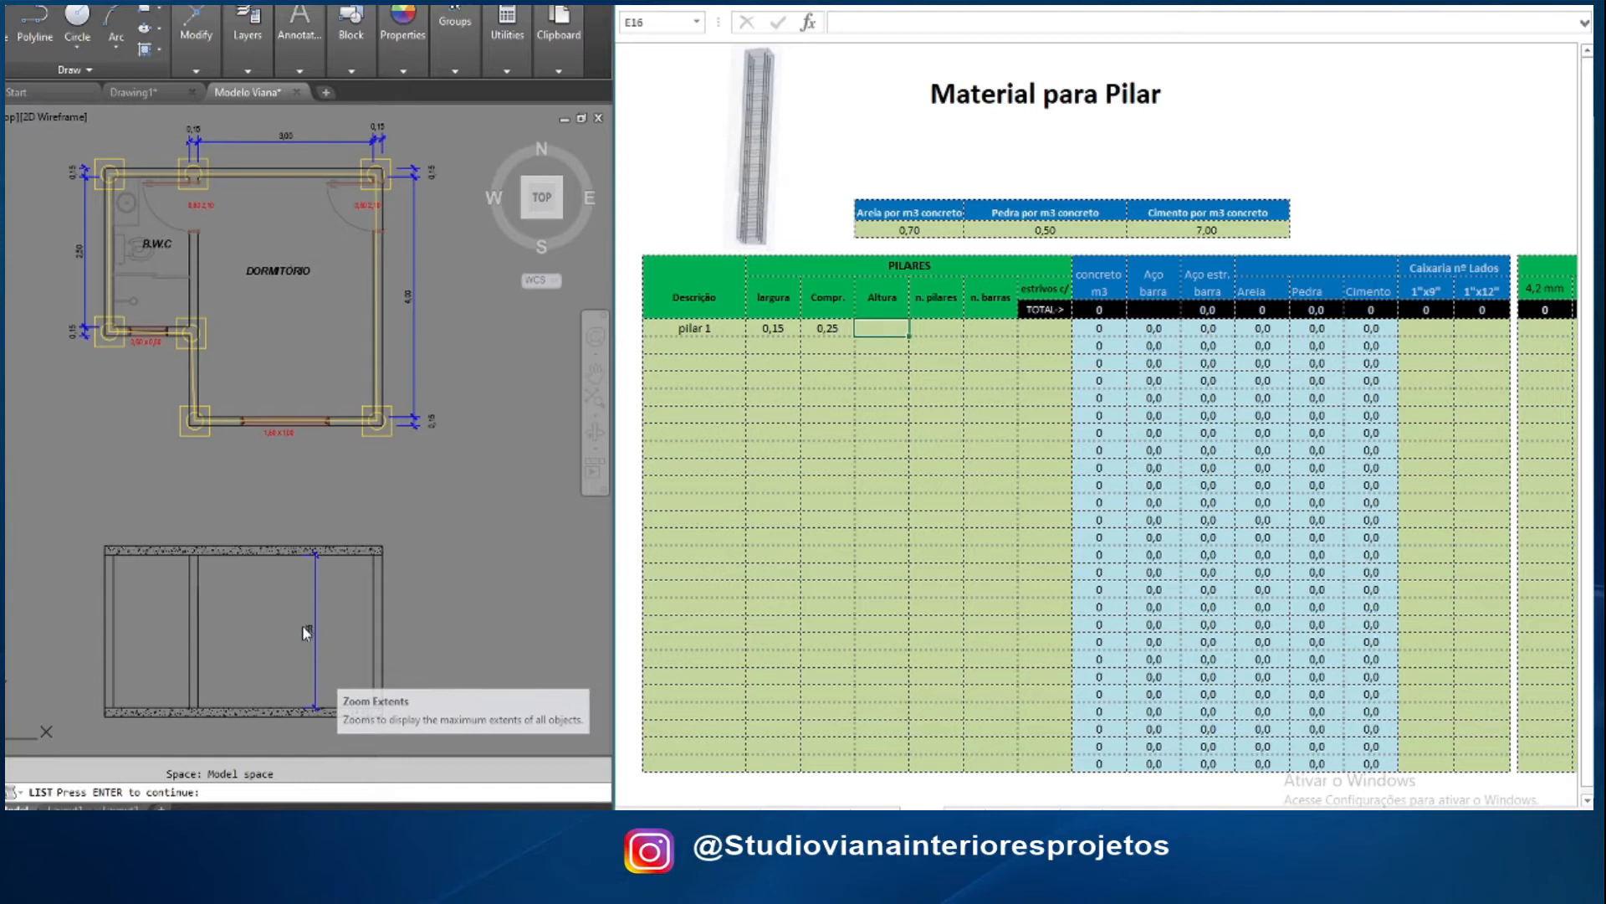
pyautogui.write('2,55')
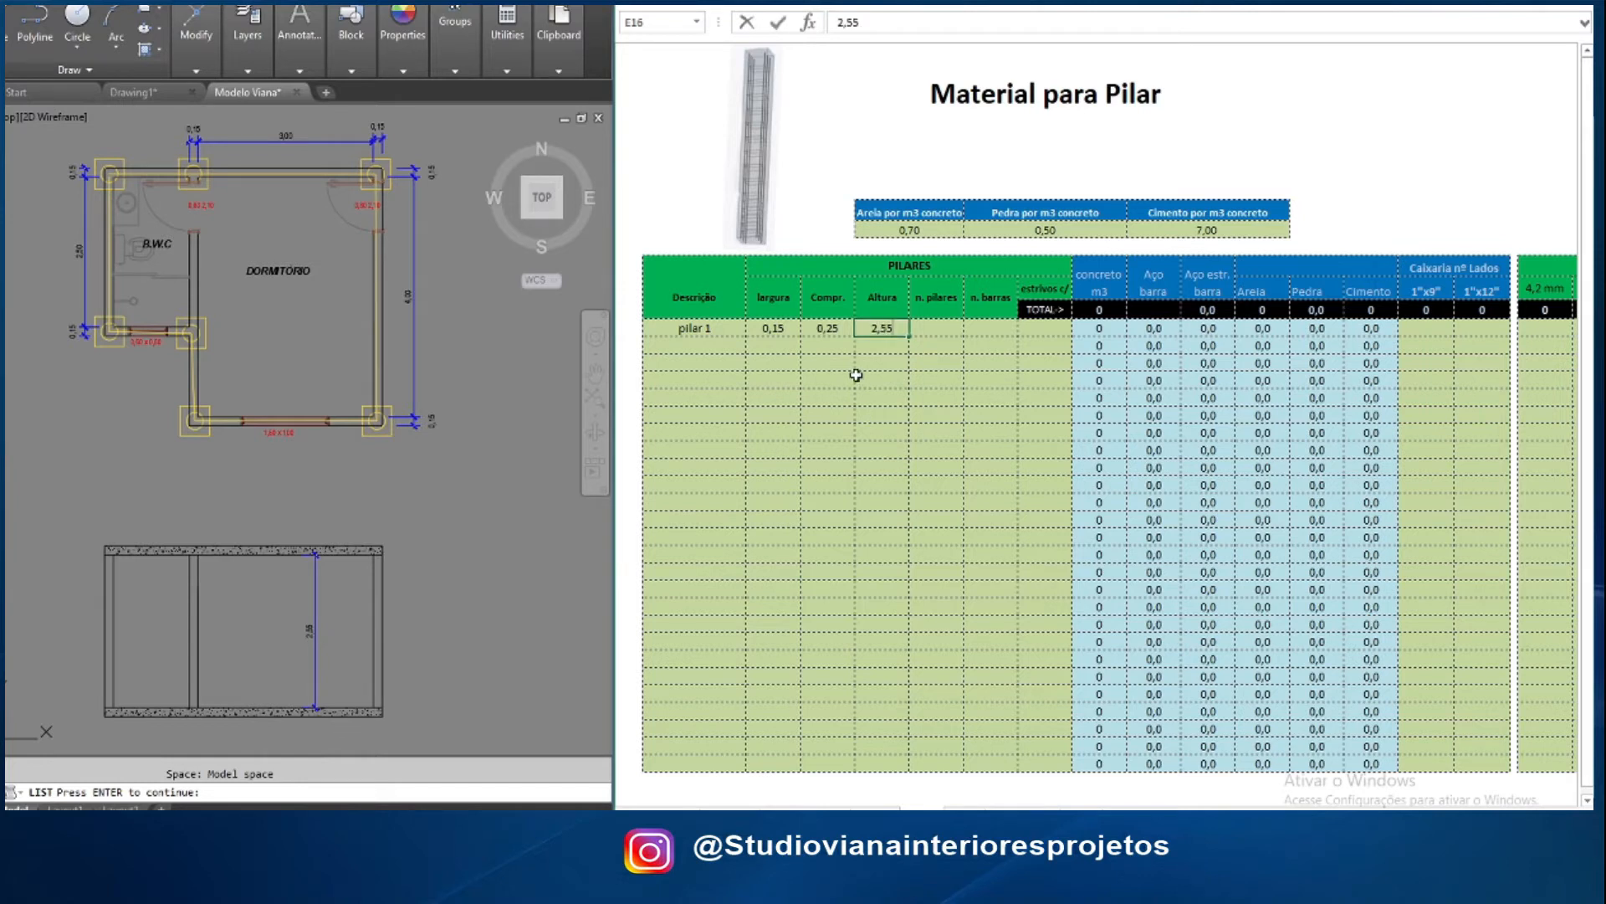
pyautogui.press('Return')
# Set pilar 1 to 7 pillars, 4 bars and a stirrup spacing of 0,15
pyautogui.click(925, 332)
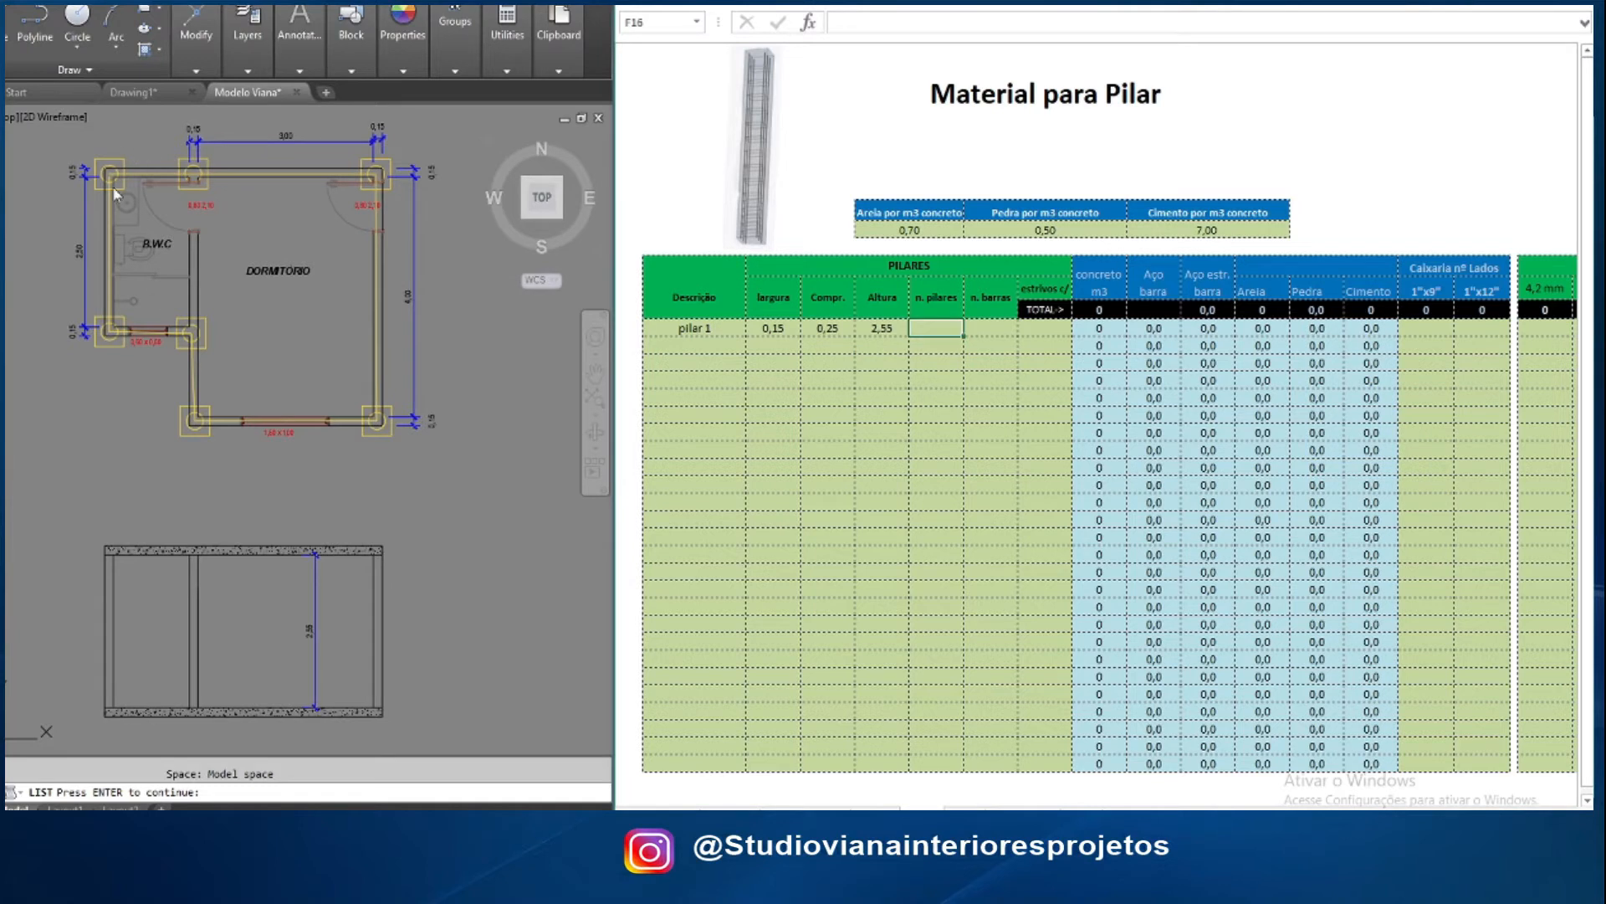
pyautogui.write('7')
pyautogui.press('Return')
pyautogui.click(978, 325)
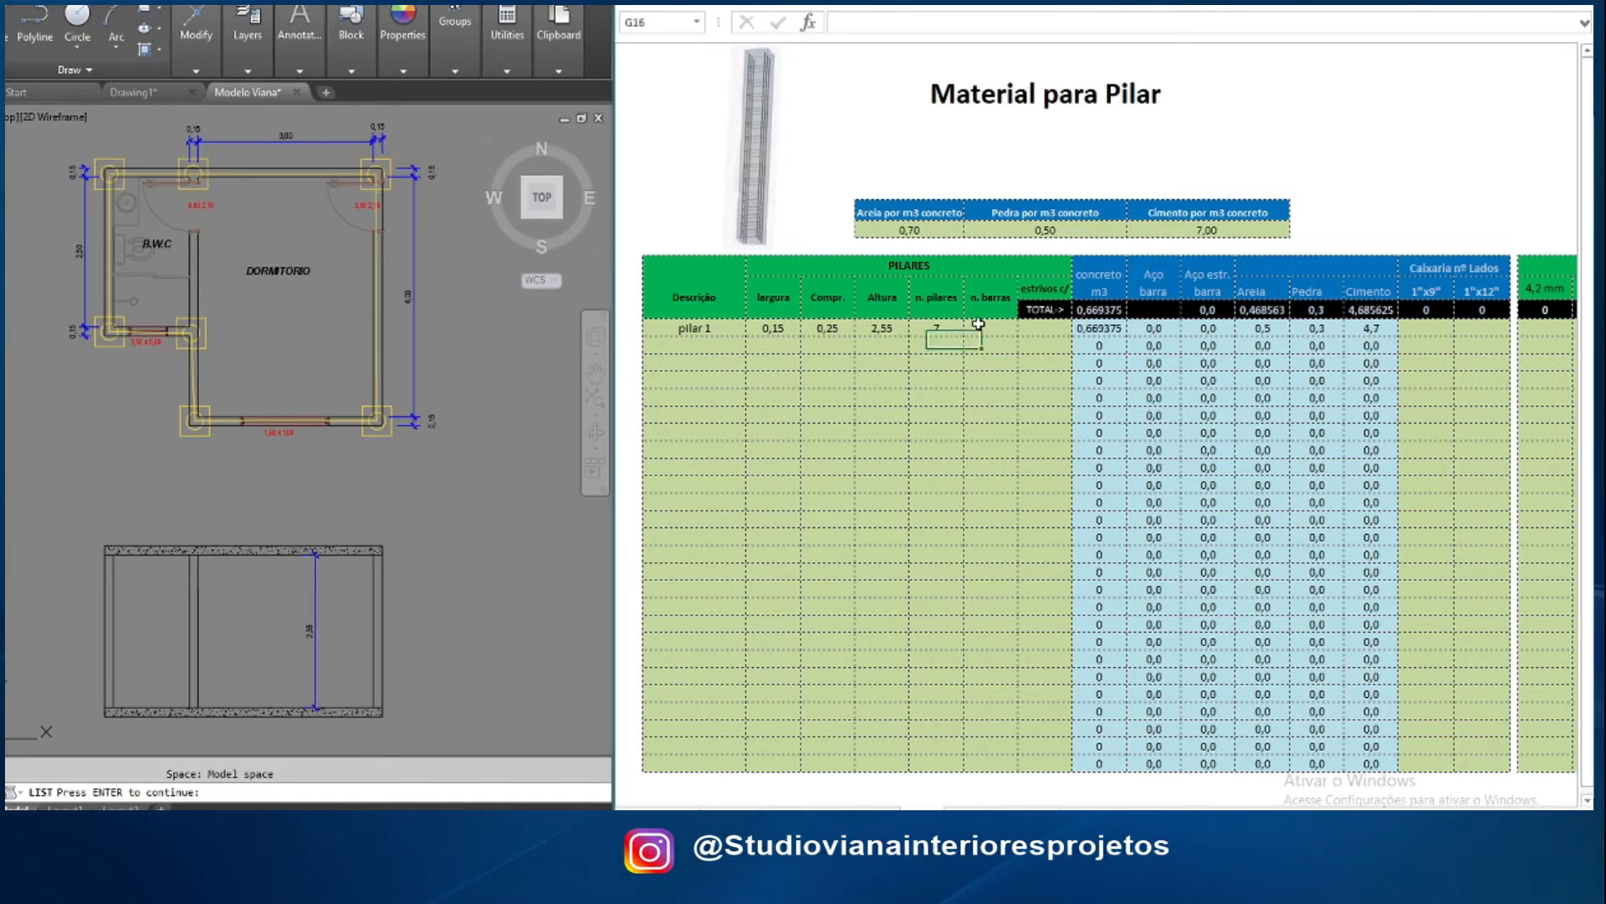
pyautogui.write('4')
pyautogui.click(1043, 328)
pyautogui.write('0,1')
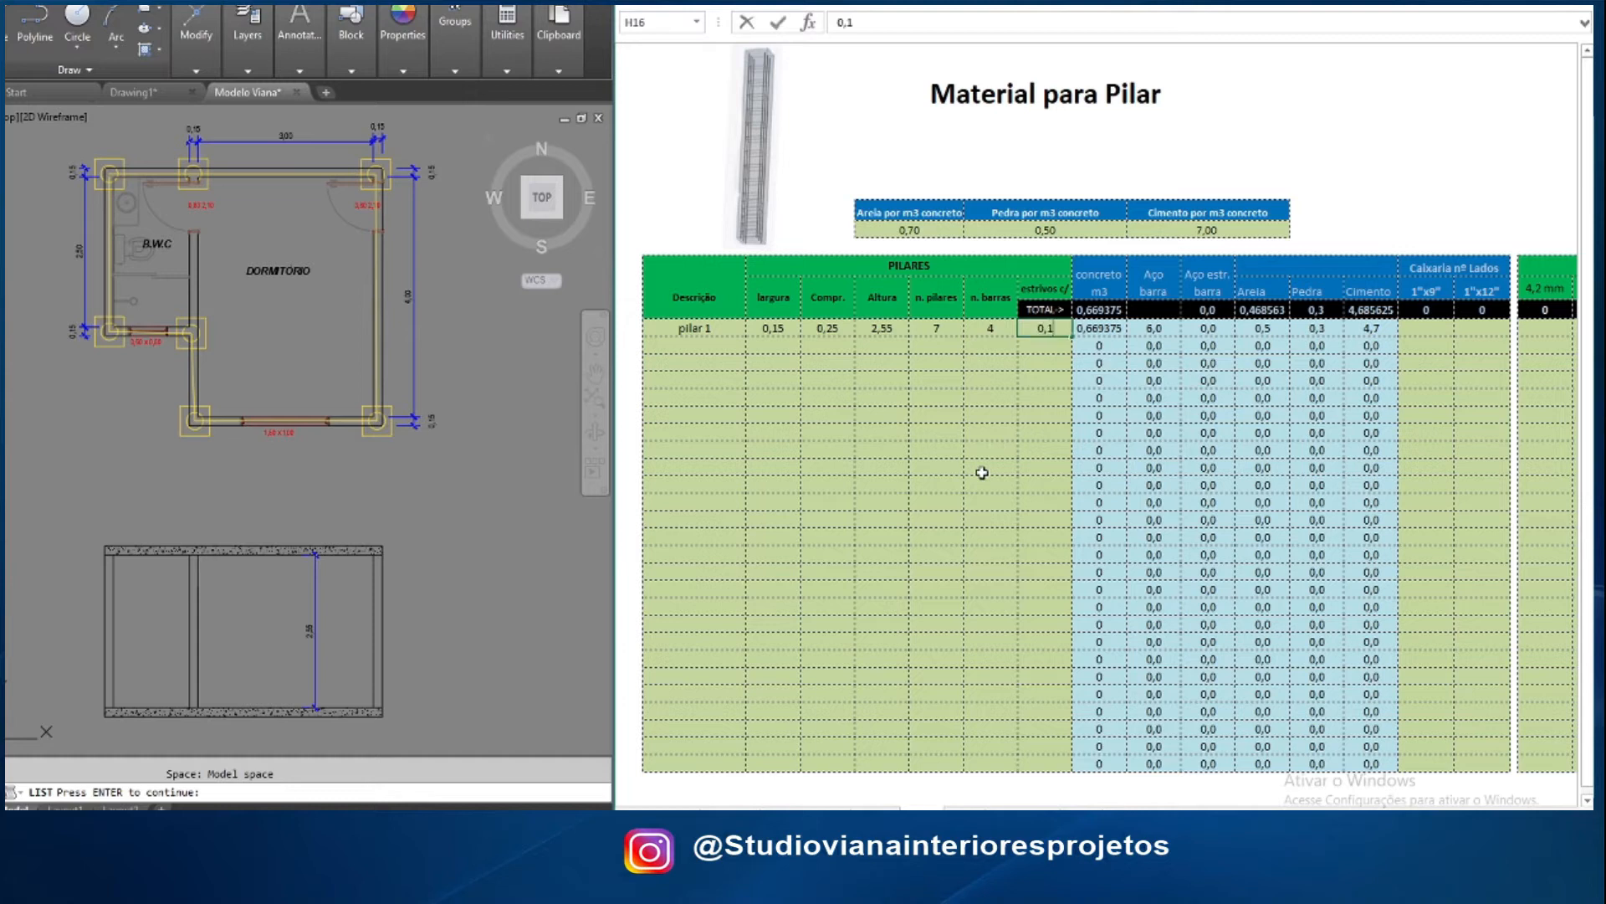
pyautogui.write('5')
pyautogui.press('Return')
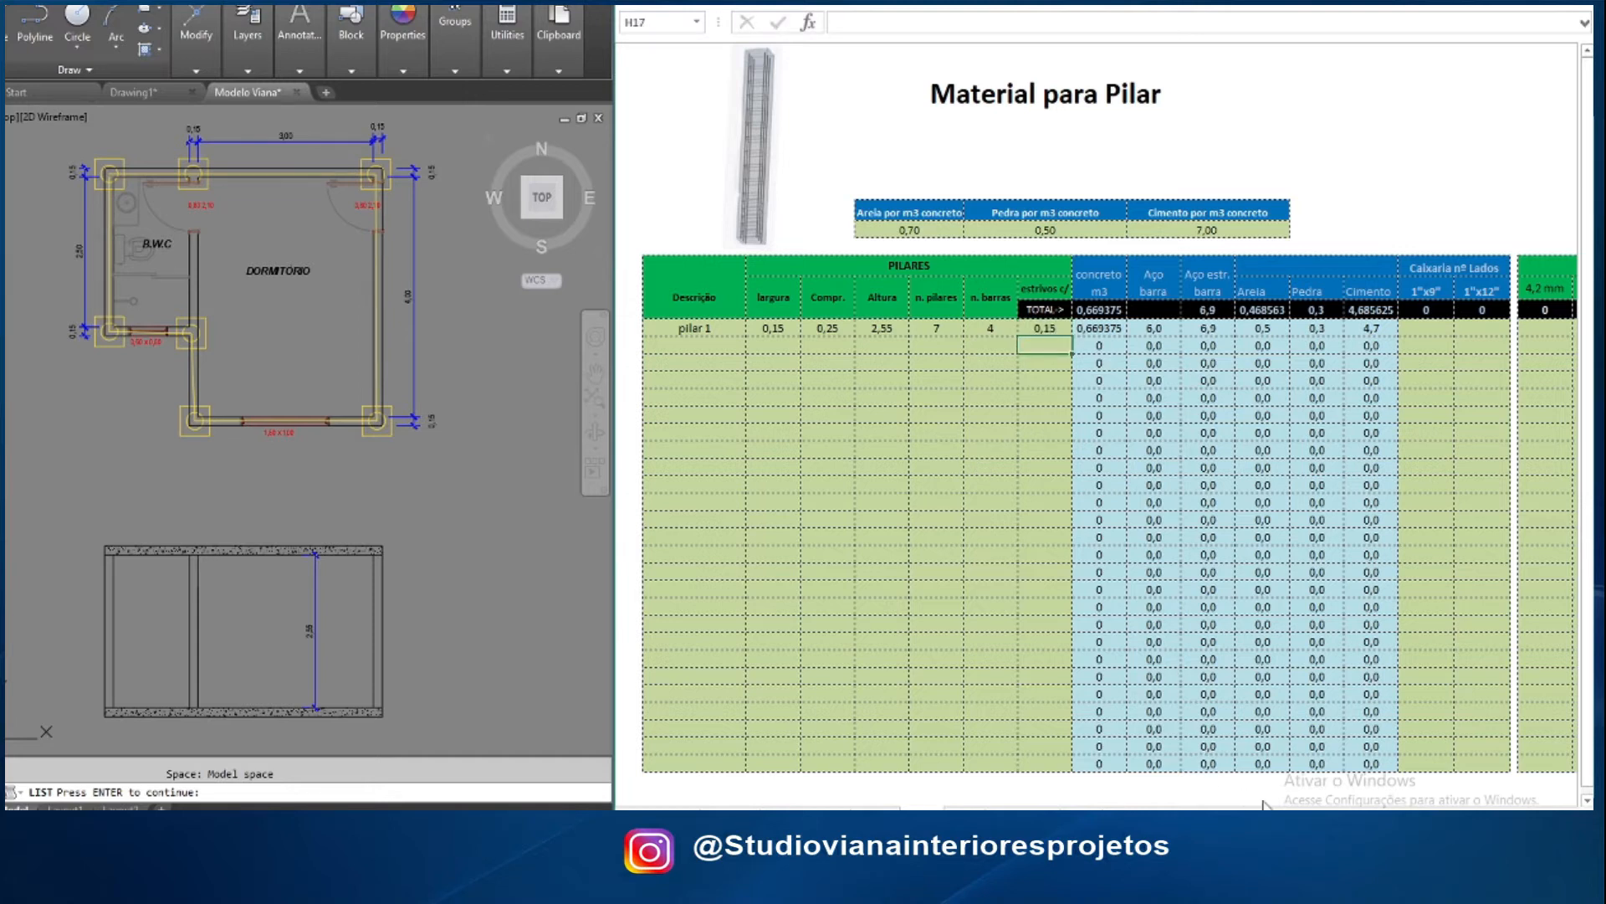
# Set the number of 1"x12" formwork sides for pilar 1 to 2
pyautogui.moveTo(1288, 809); pyautogui.dragTo(1343, 809)
pyautogui.click(1180, 327)
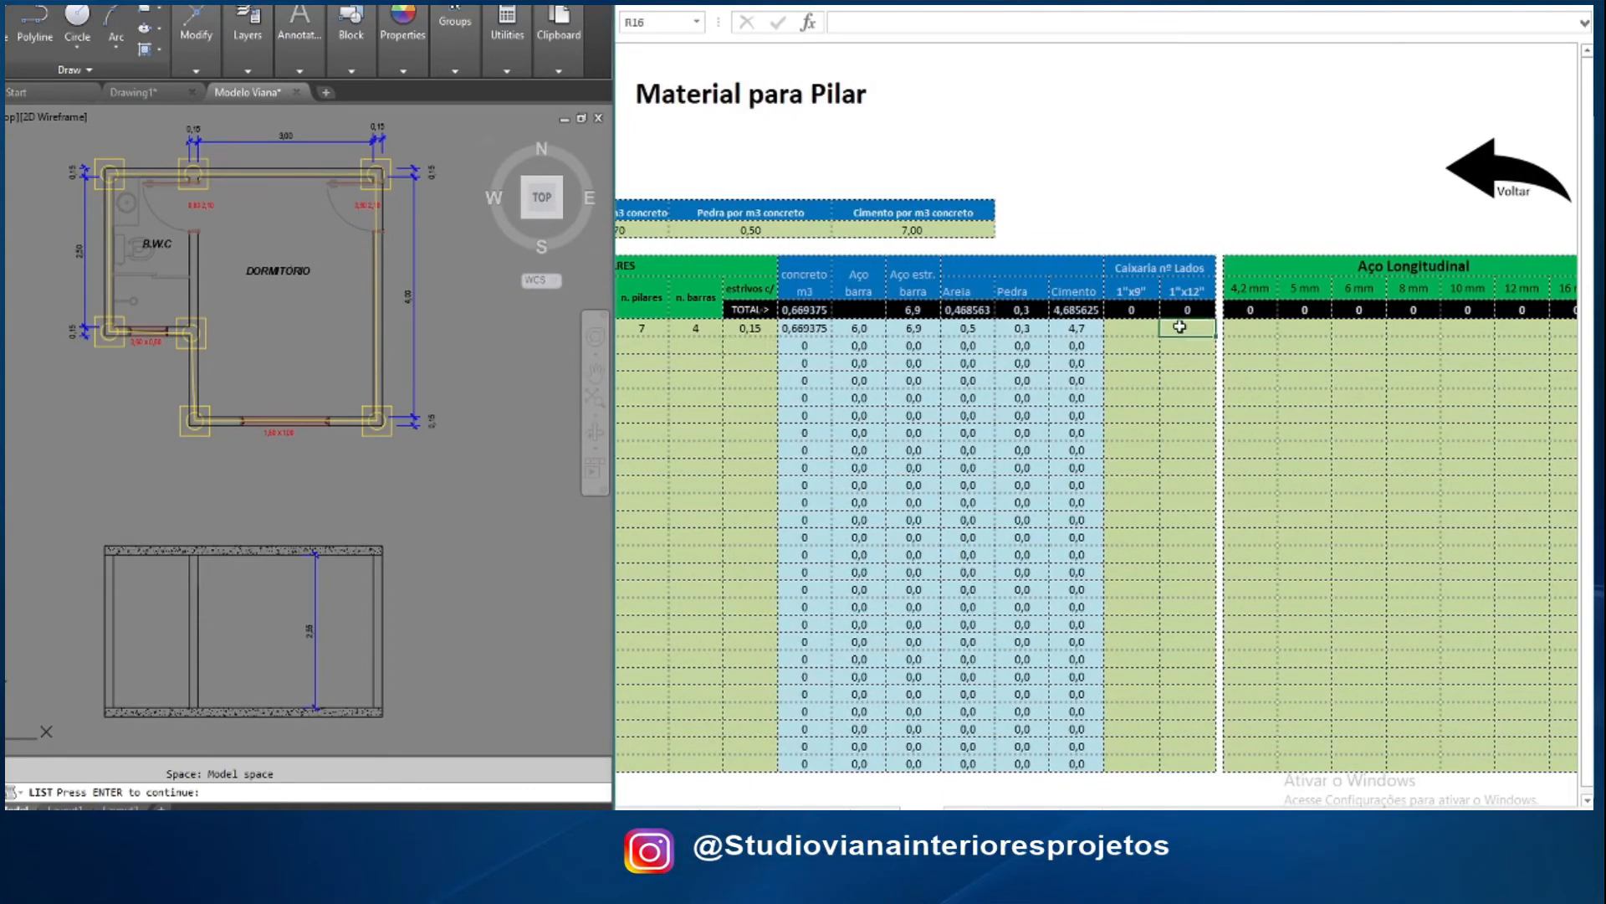
pyautogui.click(1136, 326)
pyautogui.click(1189, 328)
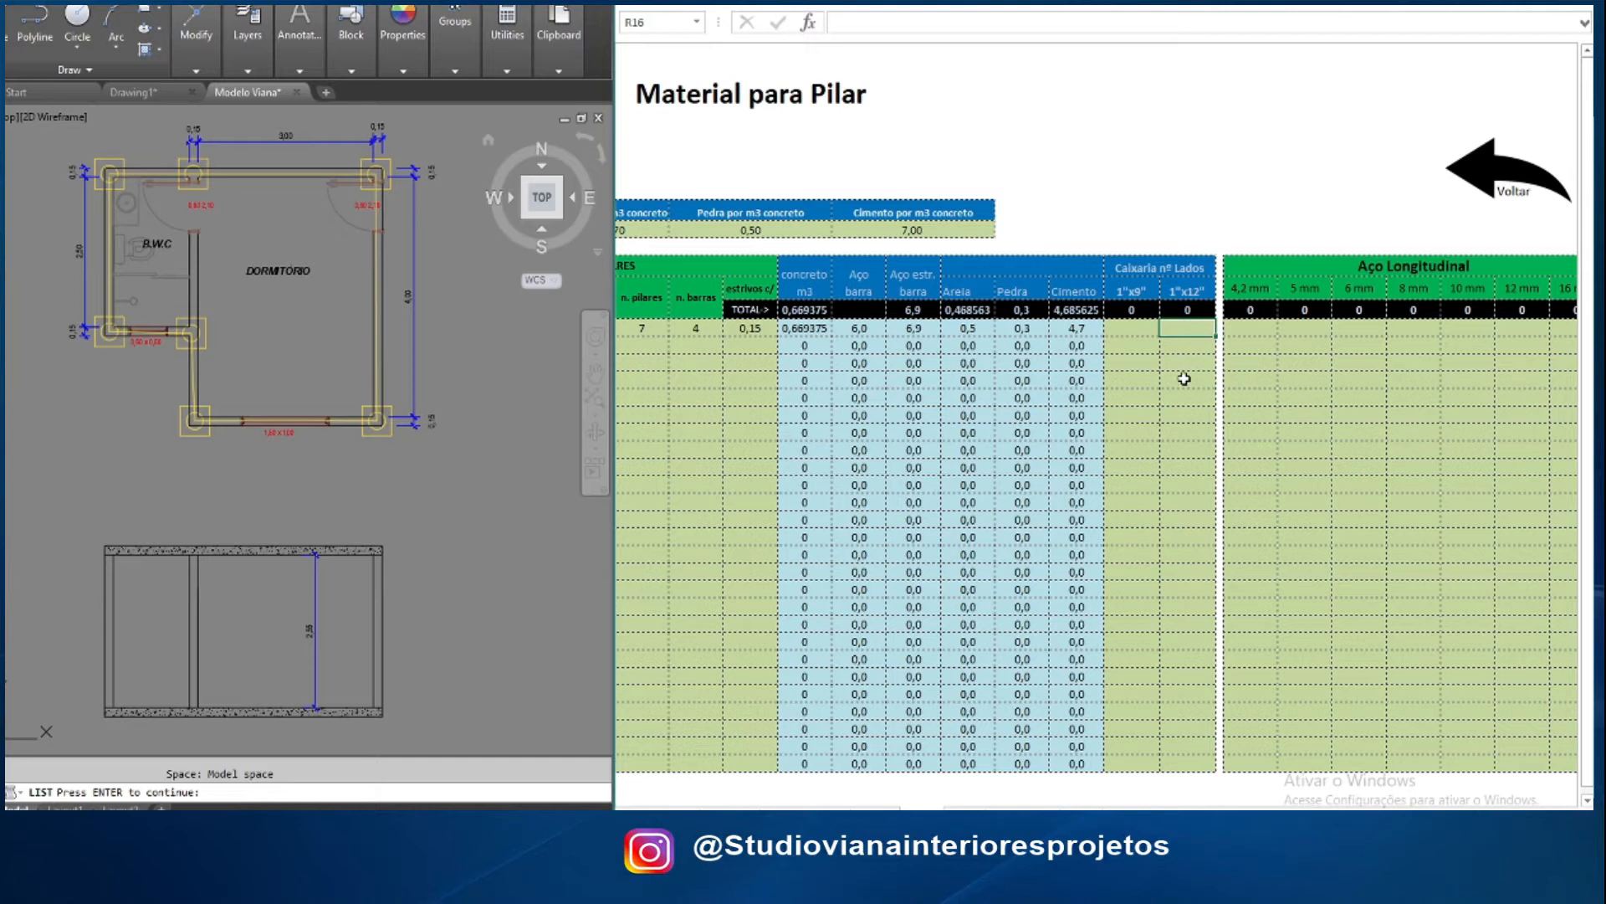
pyautogui.write('2')
pyautogui.press('Return')
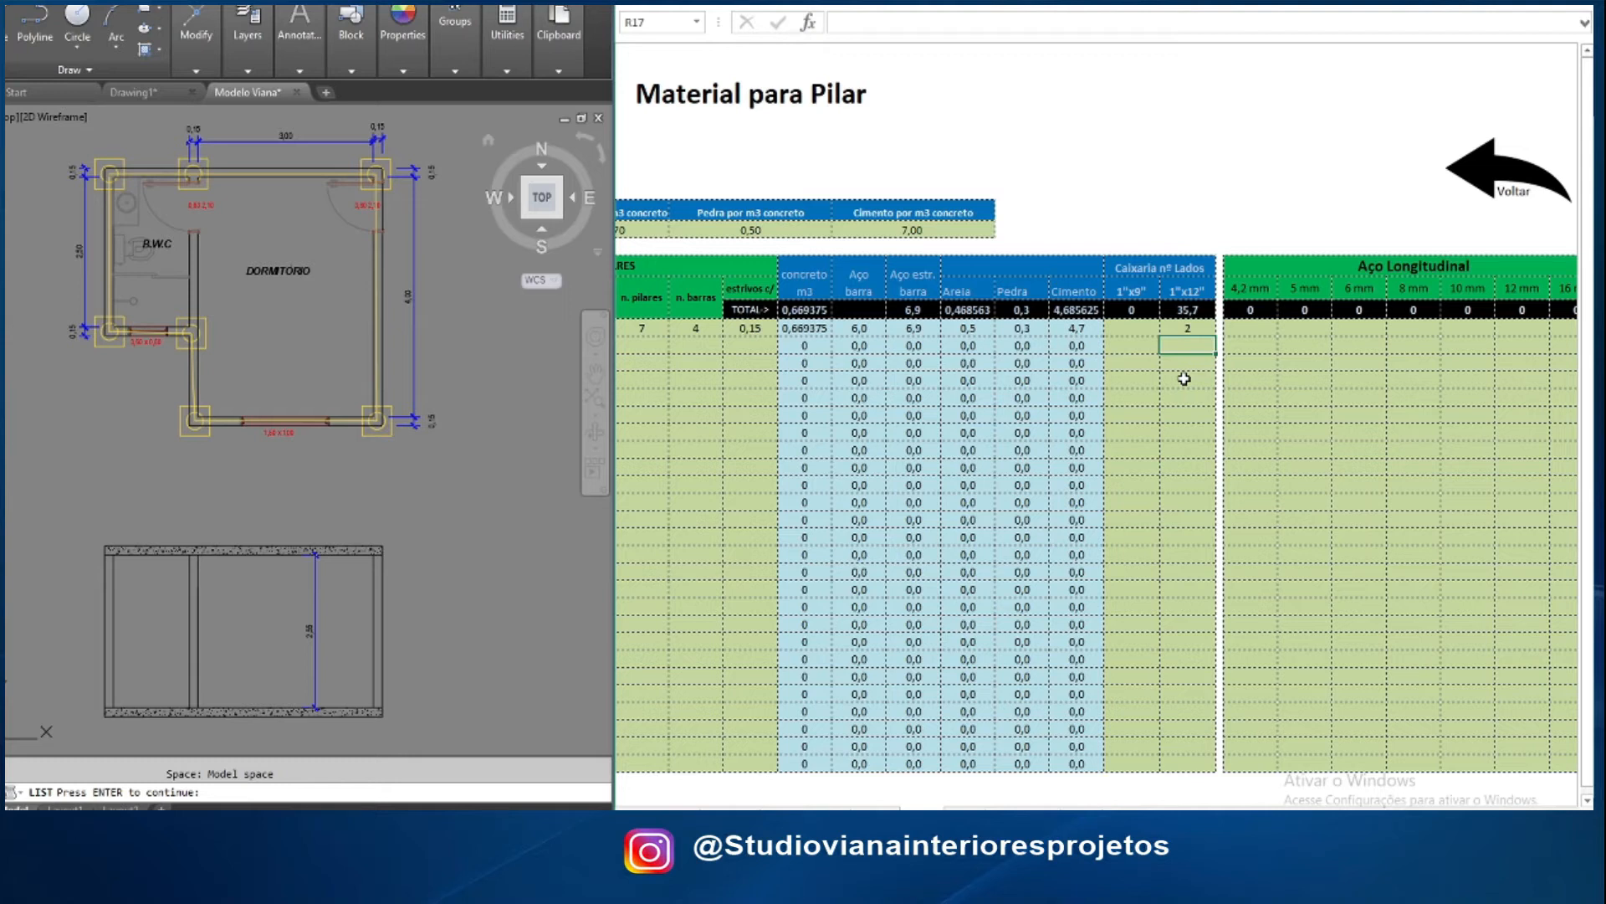
pyautogui.press('Up')
pyautogui.write('4')
pyautogui.press('Return')
pyautogui.press('Up')
pyautogui.write('4')
pyautogui.press('Return')
# Enter 6,0 bars of 10 mm longitudinal steel for pilar 1
pyautogui.hscroll(1, 1191, 689)
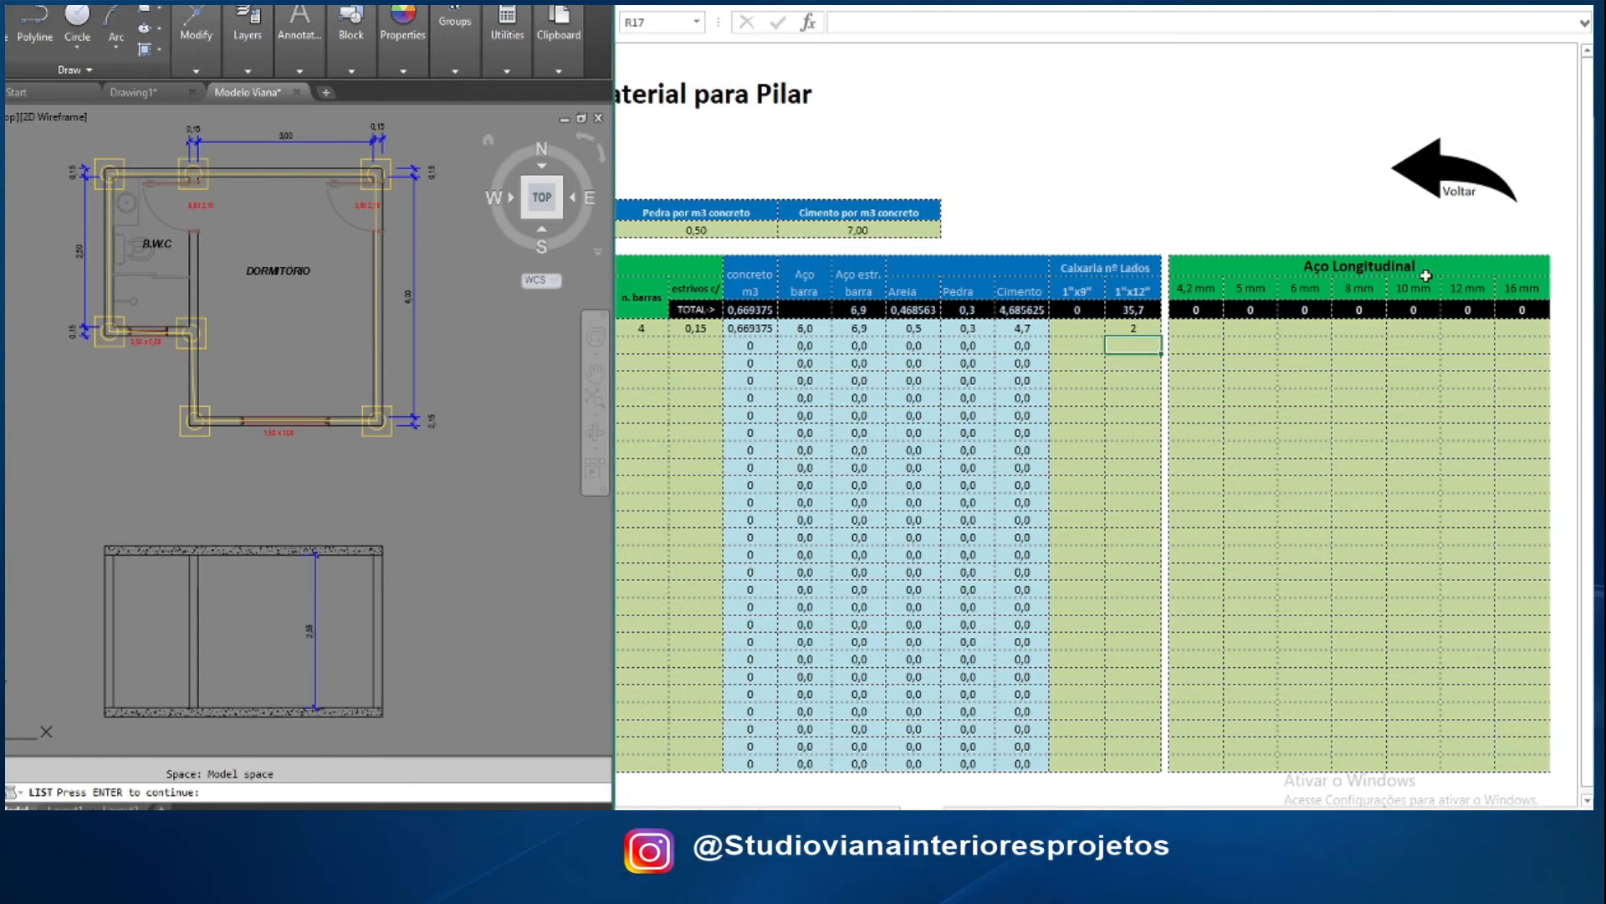
pyautogui.click(1415, 328)
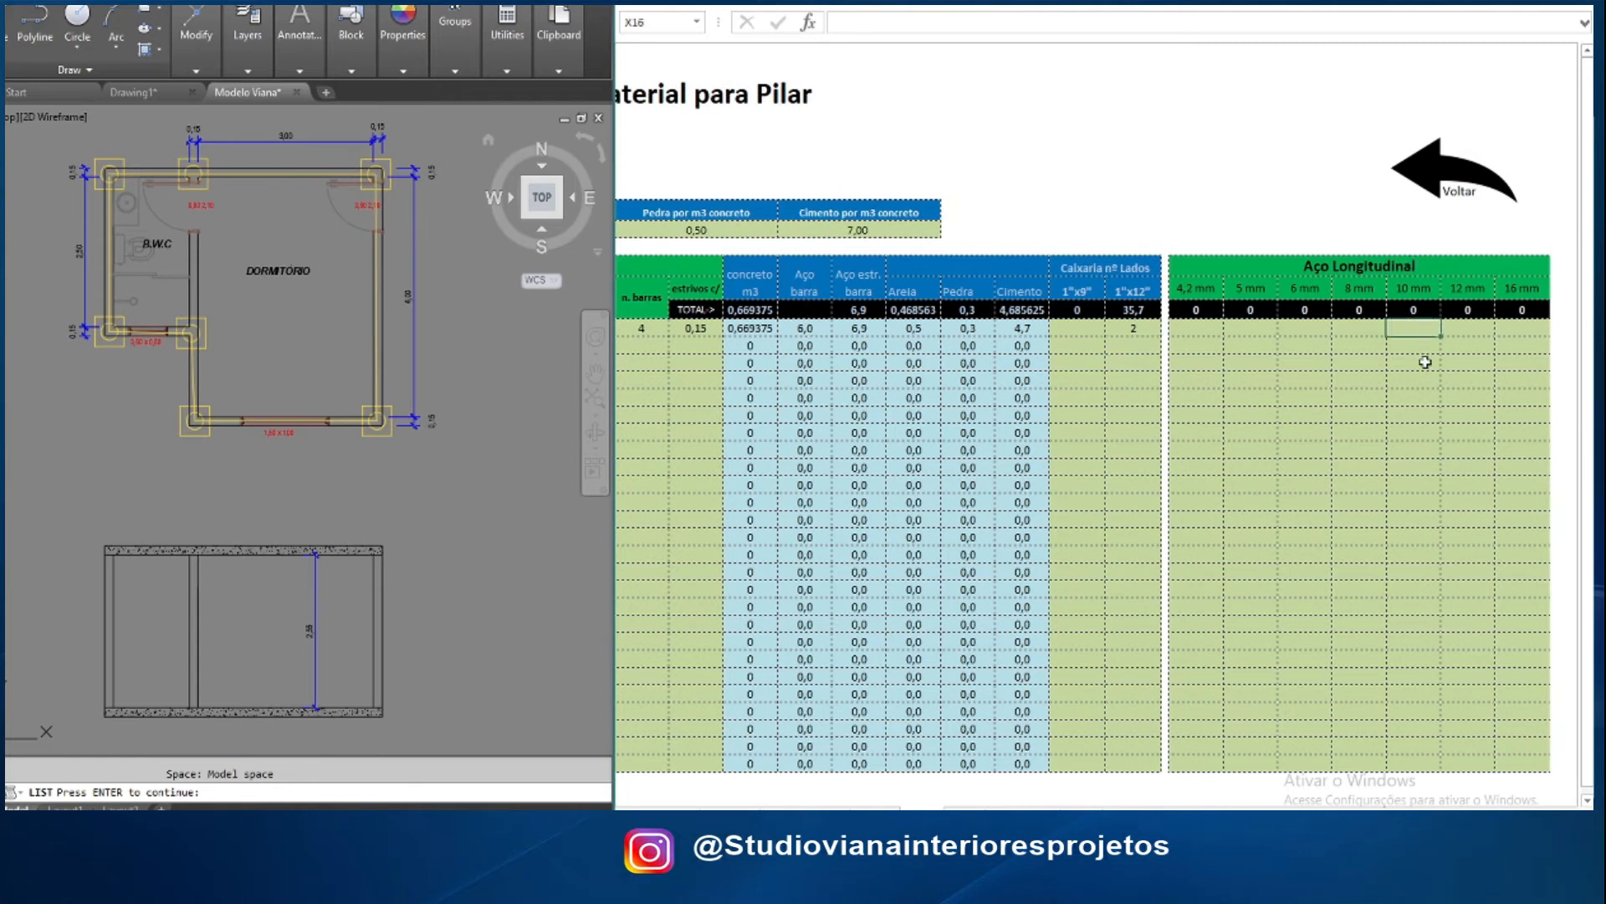
pyautogui.write('6,0')
pyautogui.press('Return')
pyautogui.click(1424, 329)
pyautogui.moveTo(1397, 816); pyautogui.dragTo(1255, 815)
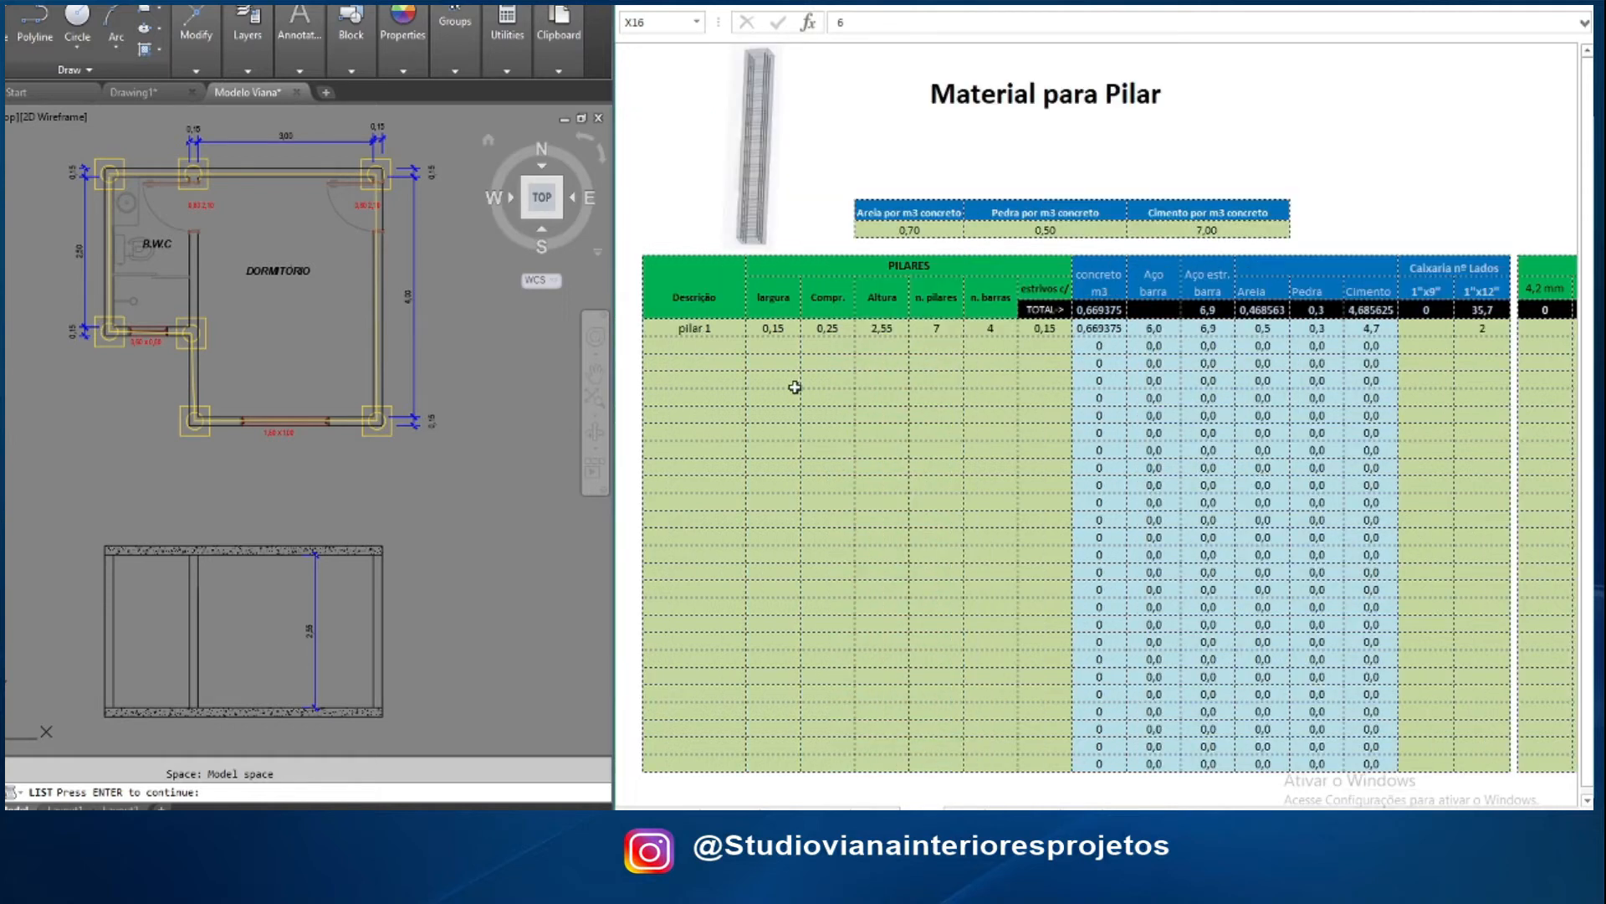
pyautogui.click(687, 362)
pyautogui.click(695, 411)
pyautogui.click(715, 467)
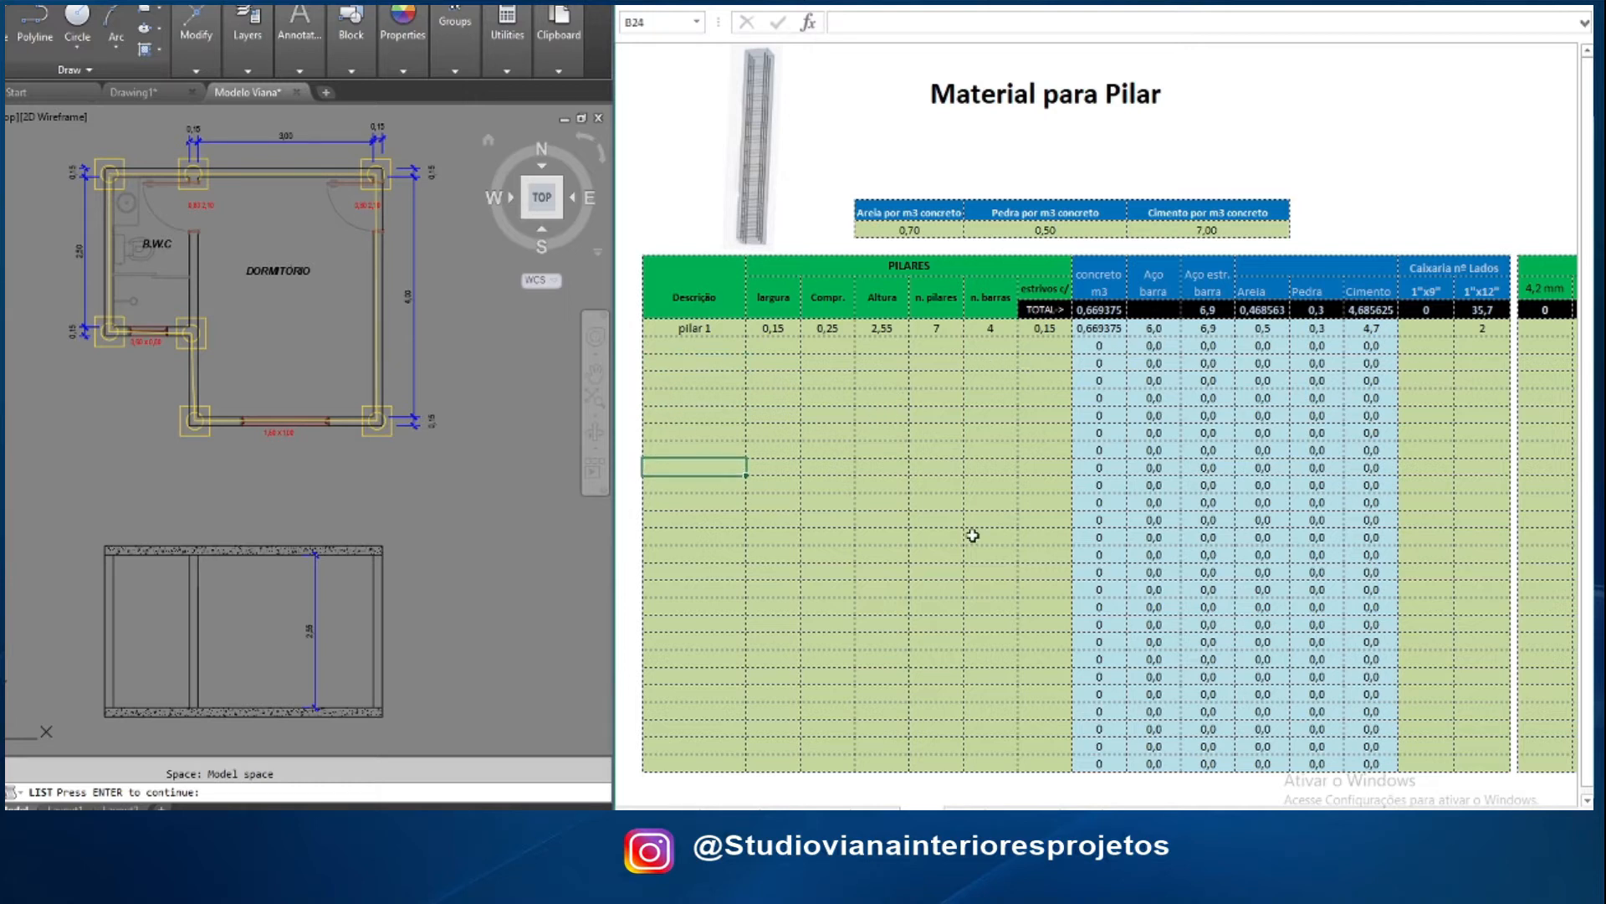
pyautogui.click(969, 464)
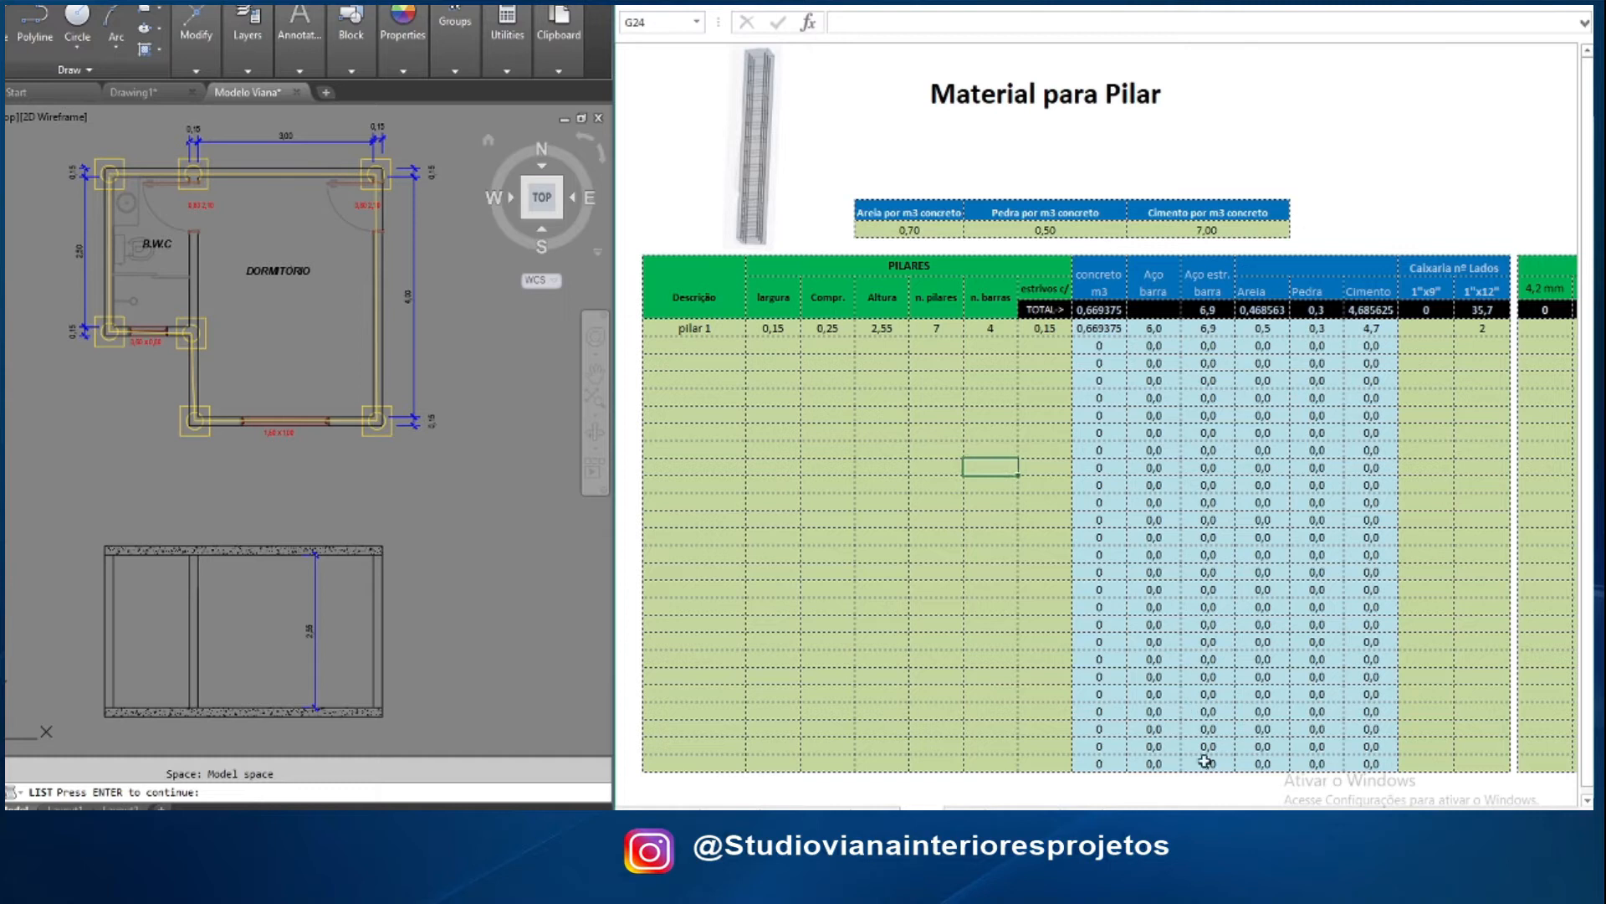
# Return to the material overview and open the Laje sheet
pyautogui.hscroll(3, 1335, 799)
pyautogui.click(1494, 170)
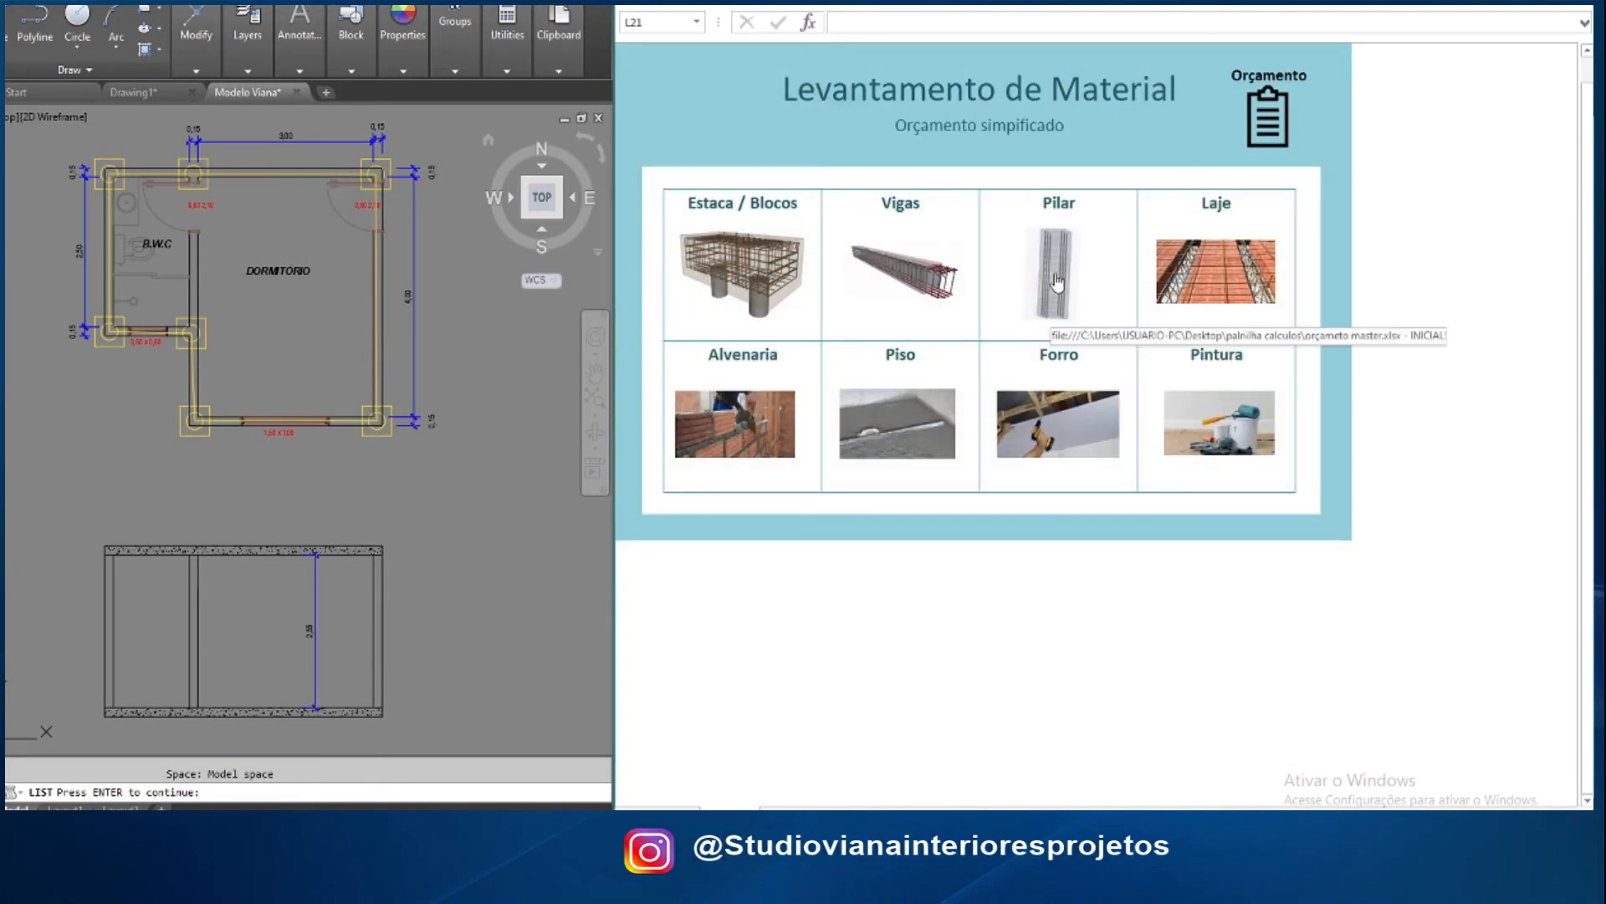
pyautogui.click(1205, 271)
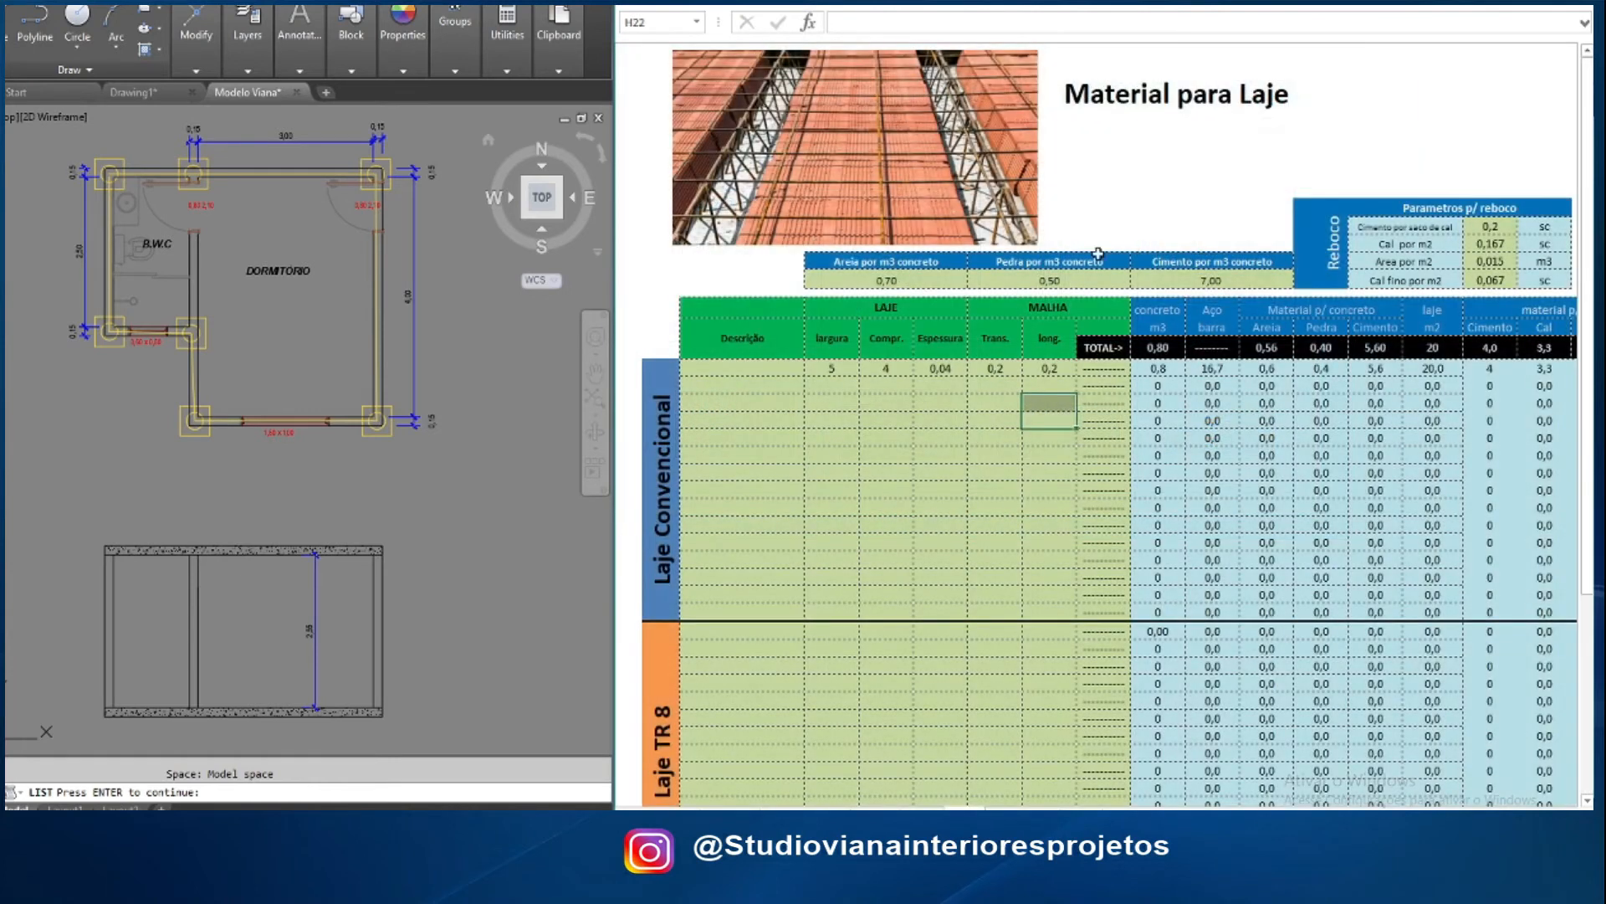
# Clear the first Laje Convencional row's existing dimensions and mesh values, and its 5 mm longitudinal steel value
pyautogui.click(866, 473)
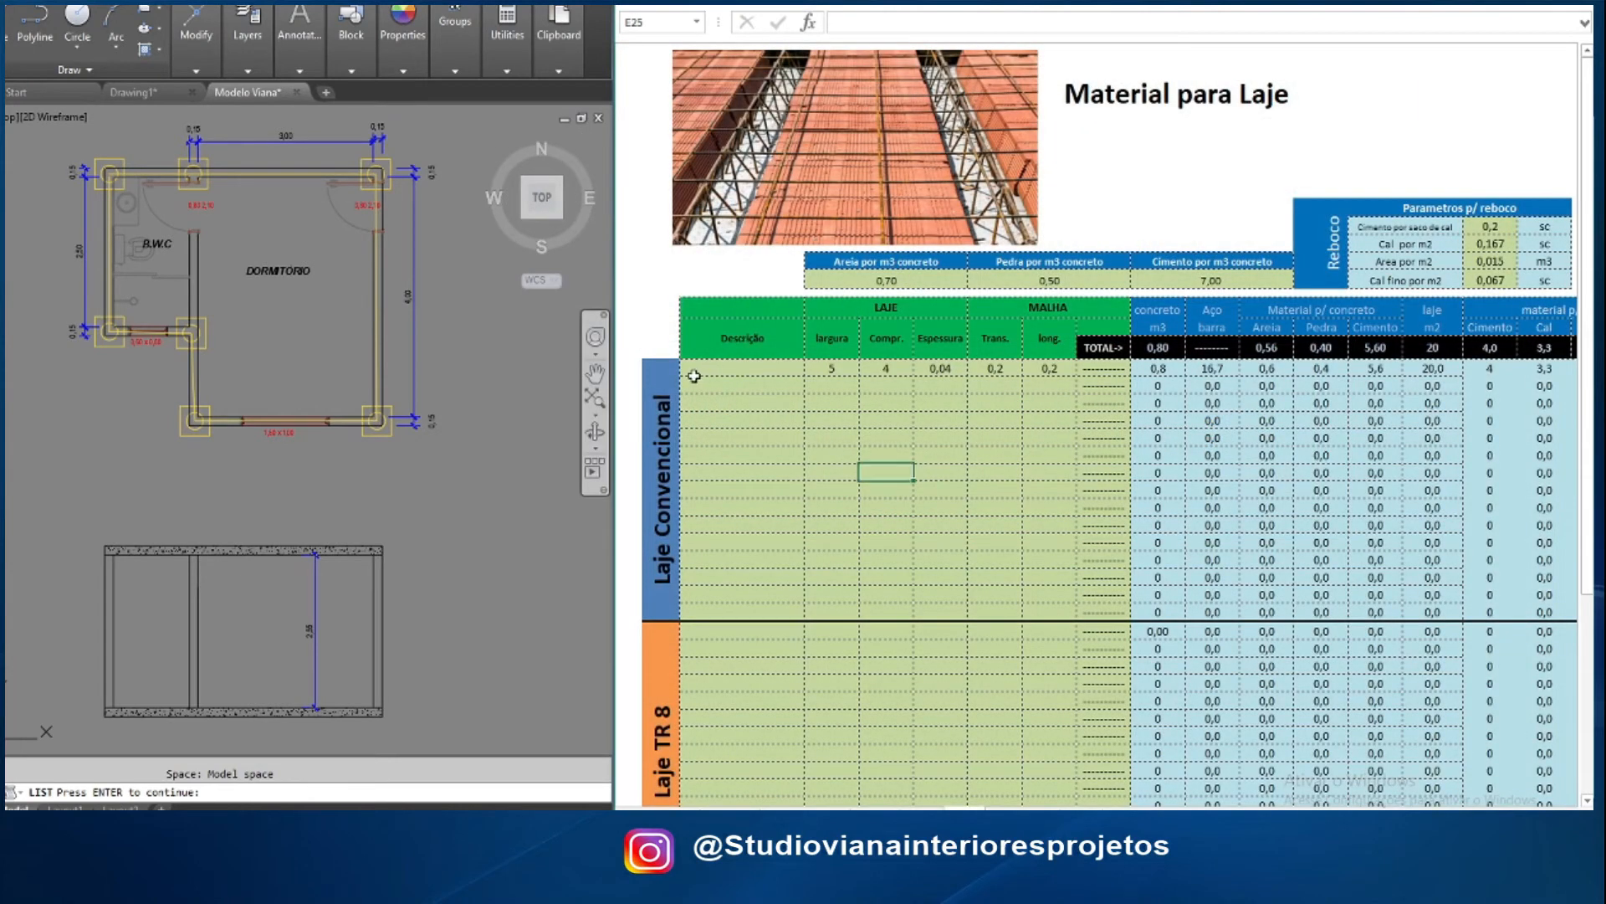
pyautogui.scroll(-2, 692, 374)
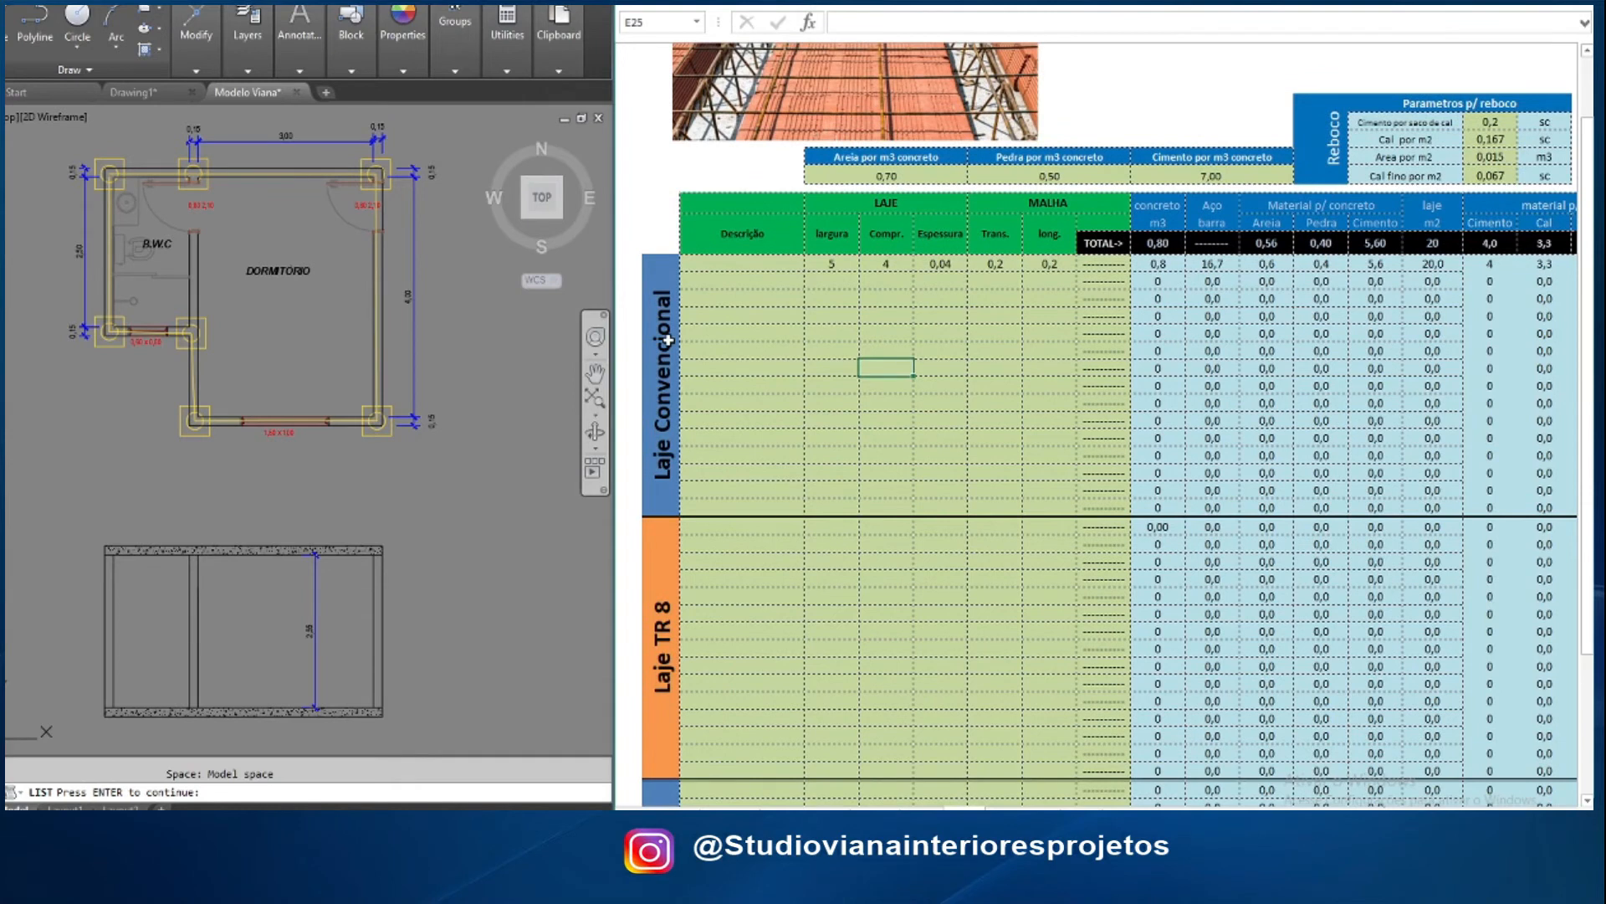
pyautogui.scroll(-4, 678, 464)
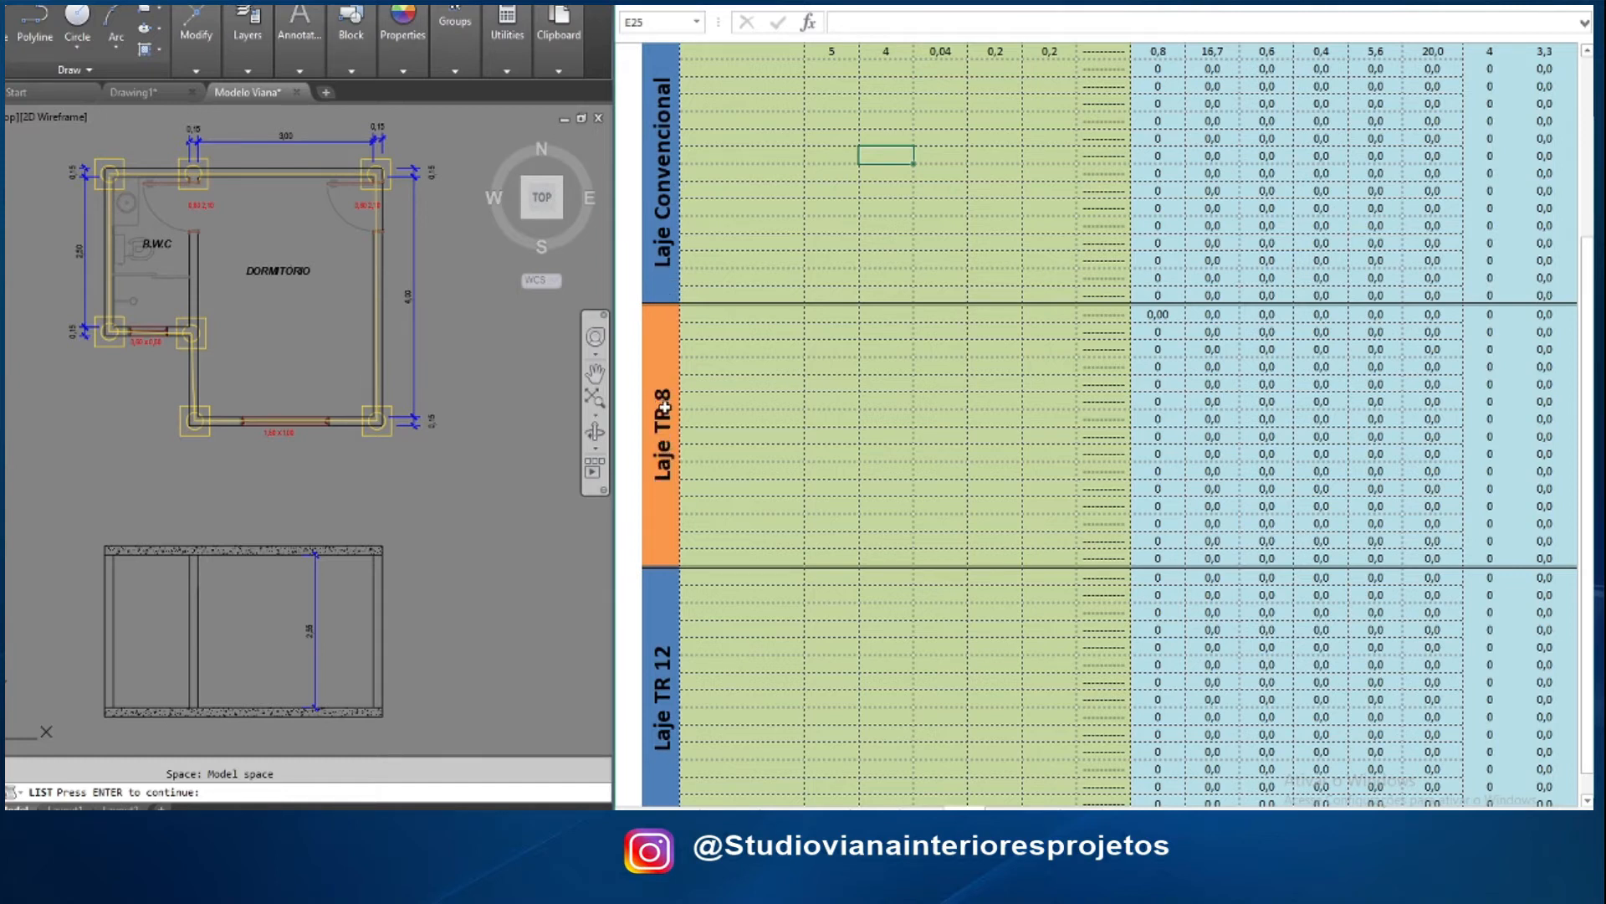
pyautogui.scroll(-3, 663, 451)
pyautogui.scroll(10, 663, 531)
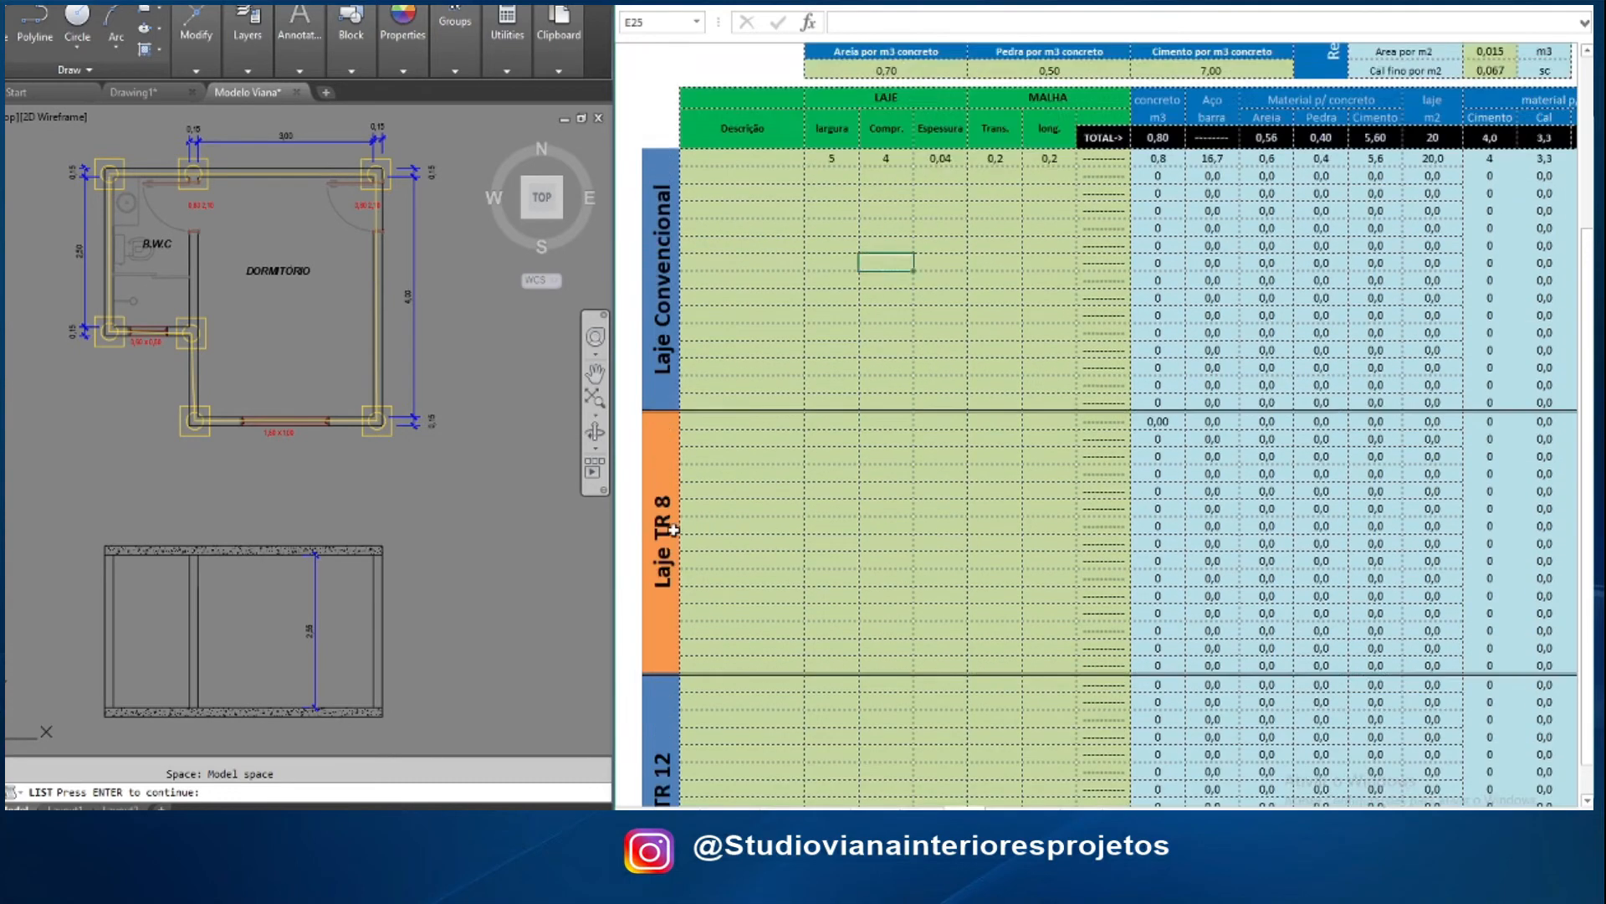
pyautogui.click(731, 294)
pyautogui.moveTo(832, 263); pyautogui.dragTo(1049, 262)
pyautogui.press('Delete')
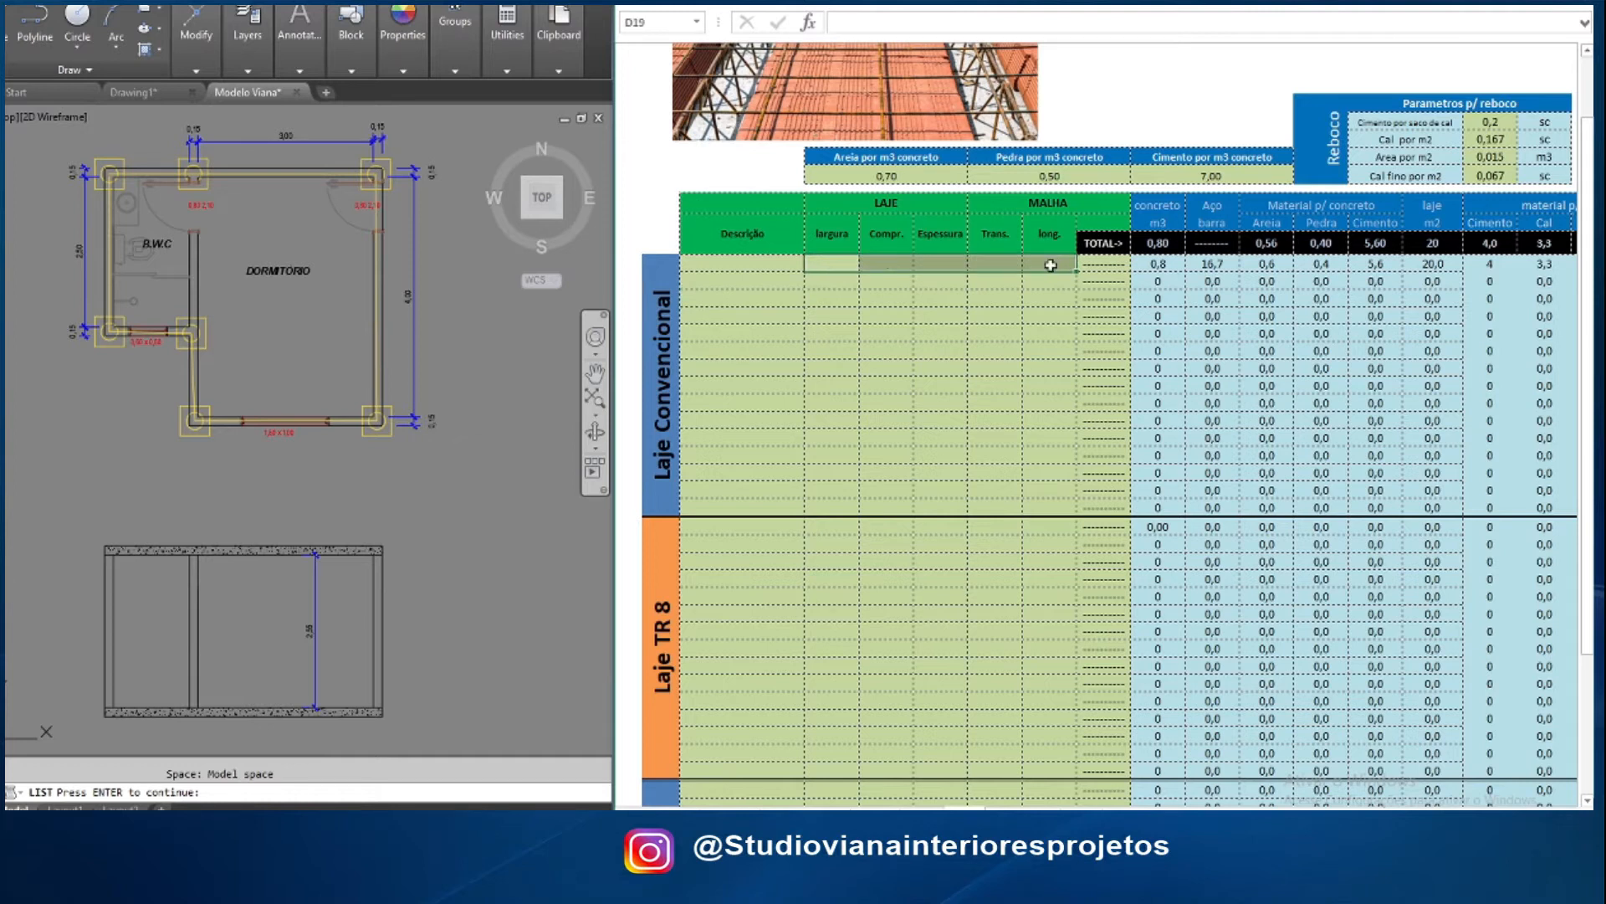
pyautogui.hscroll(6, 1096, 418)
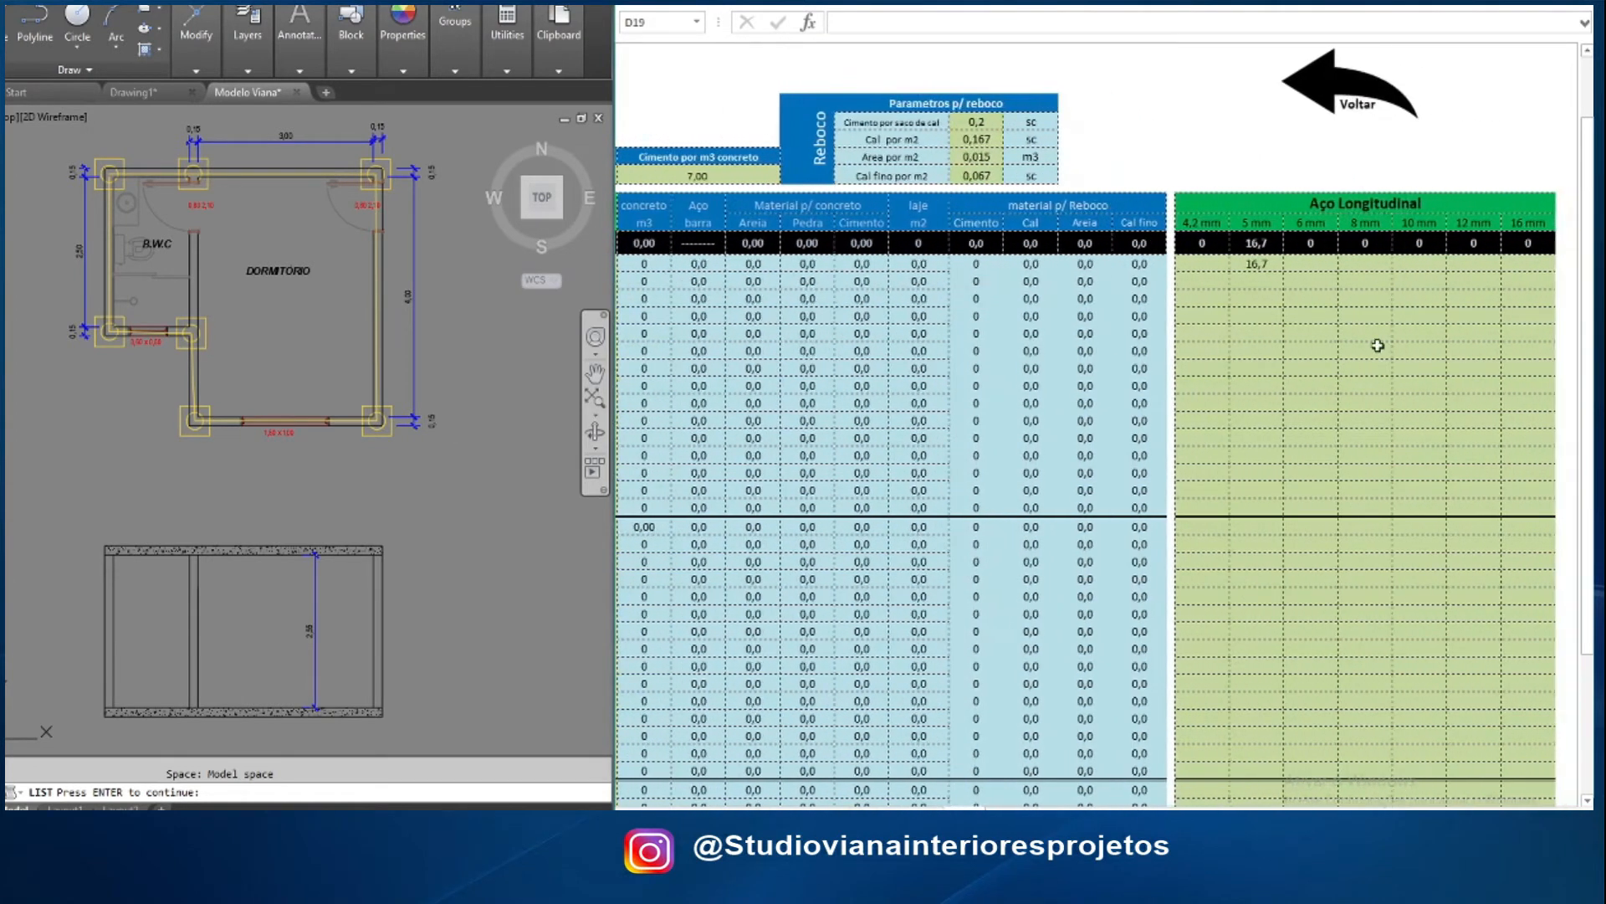
pyautogui.click(1253, 264)
pyautogui.press('Delete')
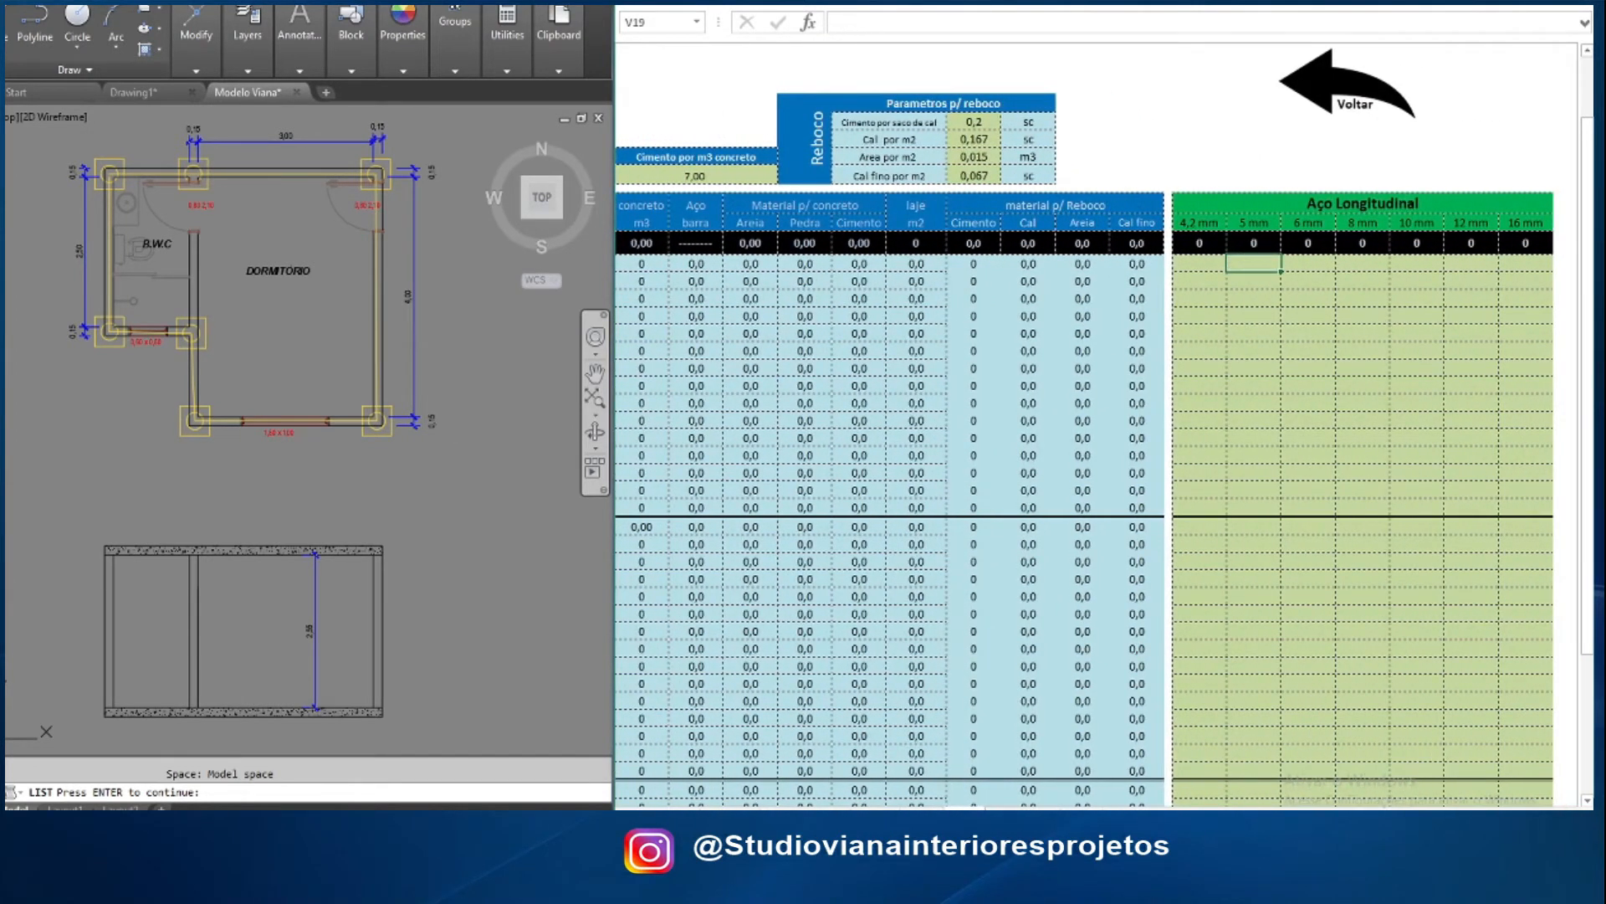
# Enter "laje dormitorio" as the first conventional slab, with largura 3 and Compr. 4
pyautogui.hscroll(-6, 1029, 774)
pyautogui.click(737, 285)
pyautogui.click(735, 263)
pyautogui.write('la')
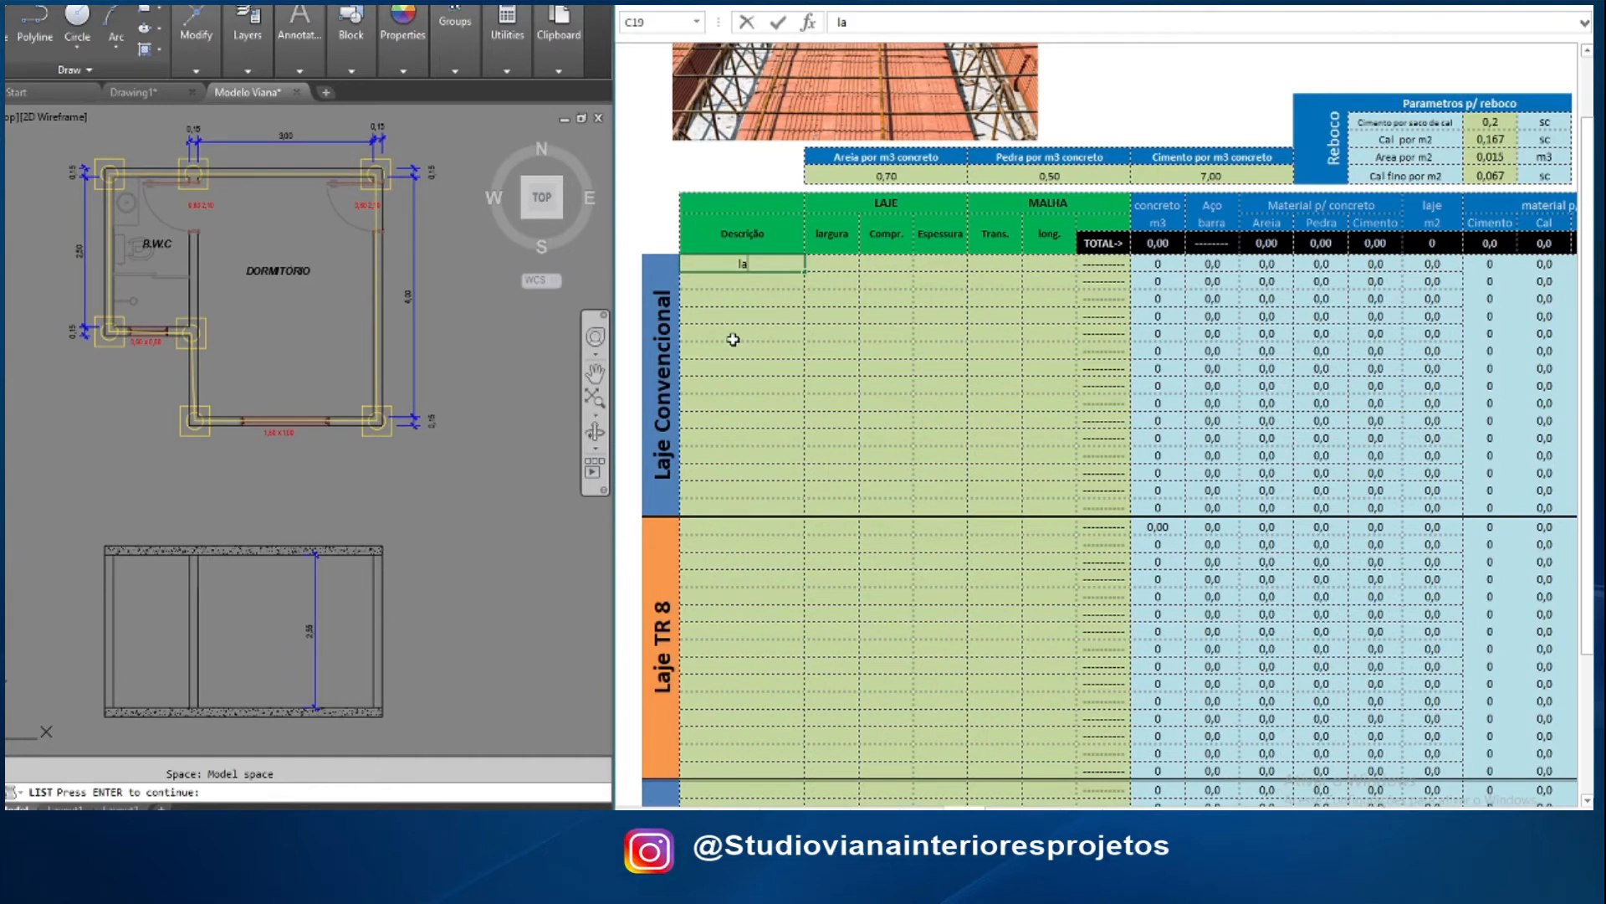
pyautogui.write('je dormitorio')
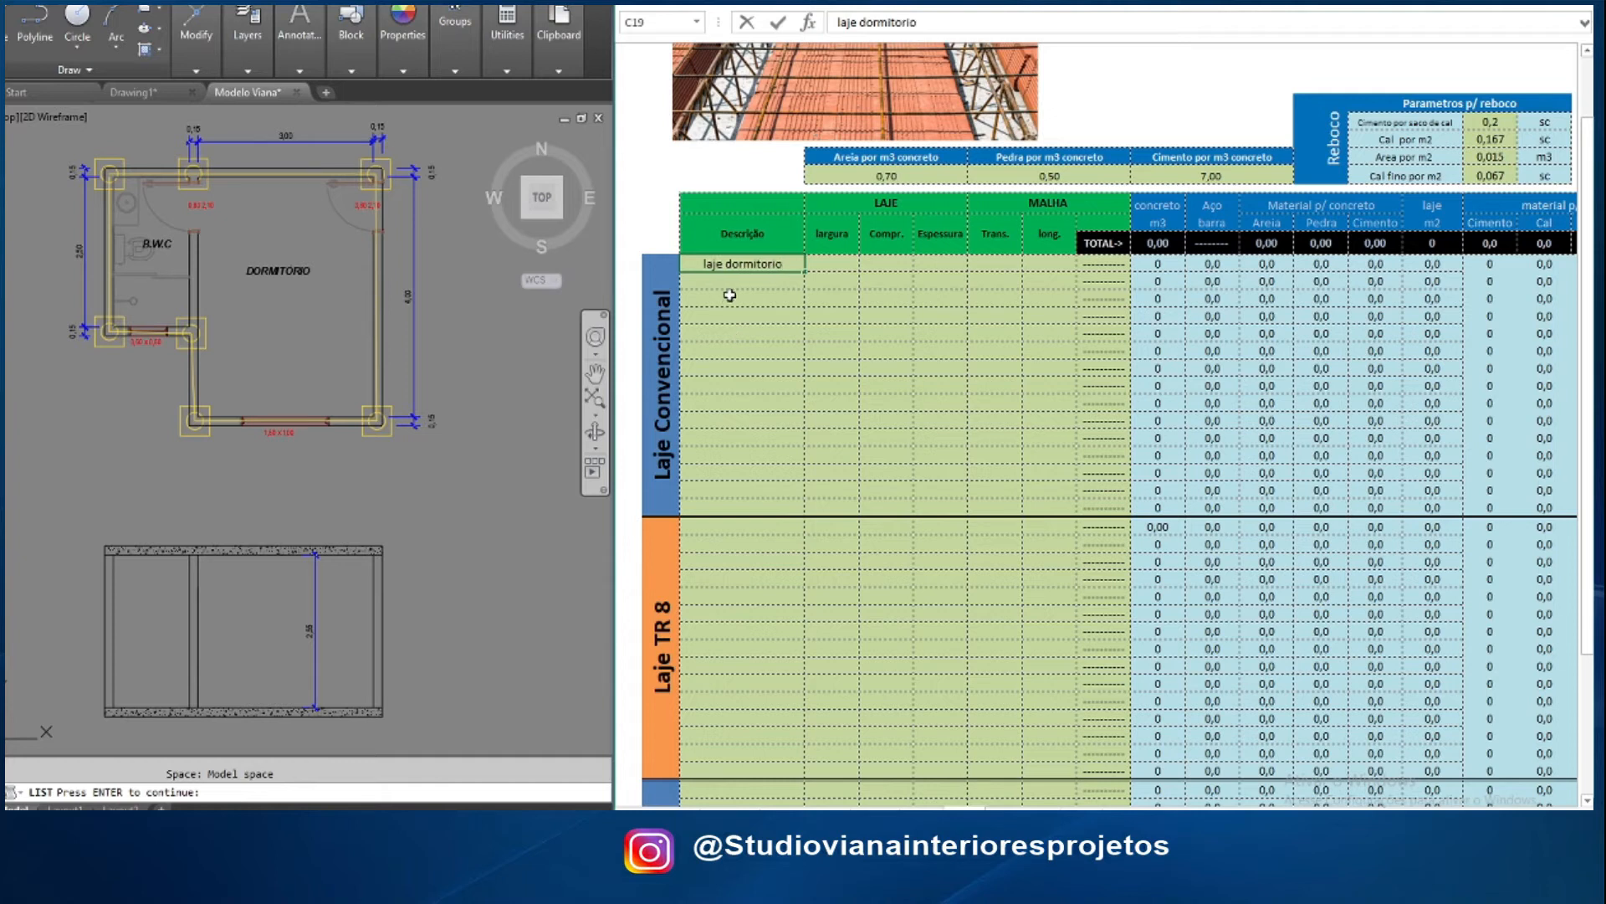
pyautogui.click(827, 262)
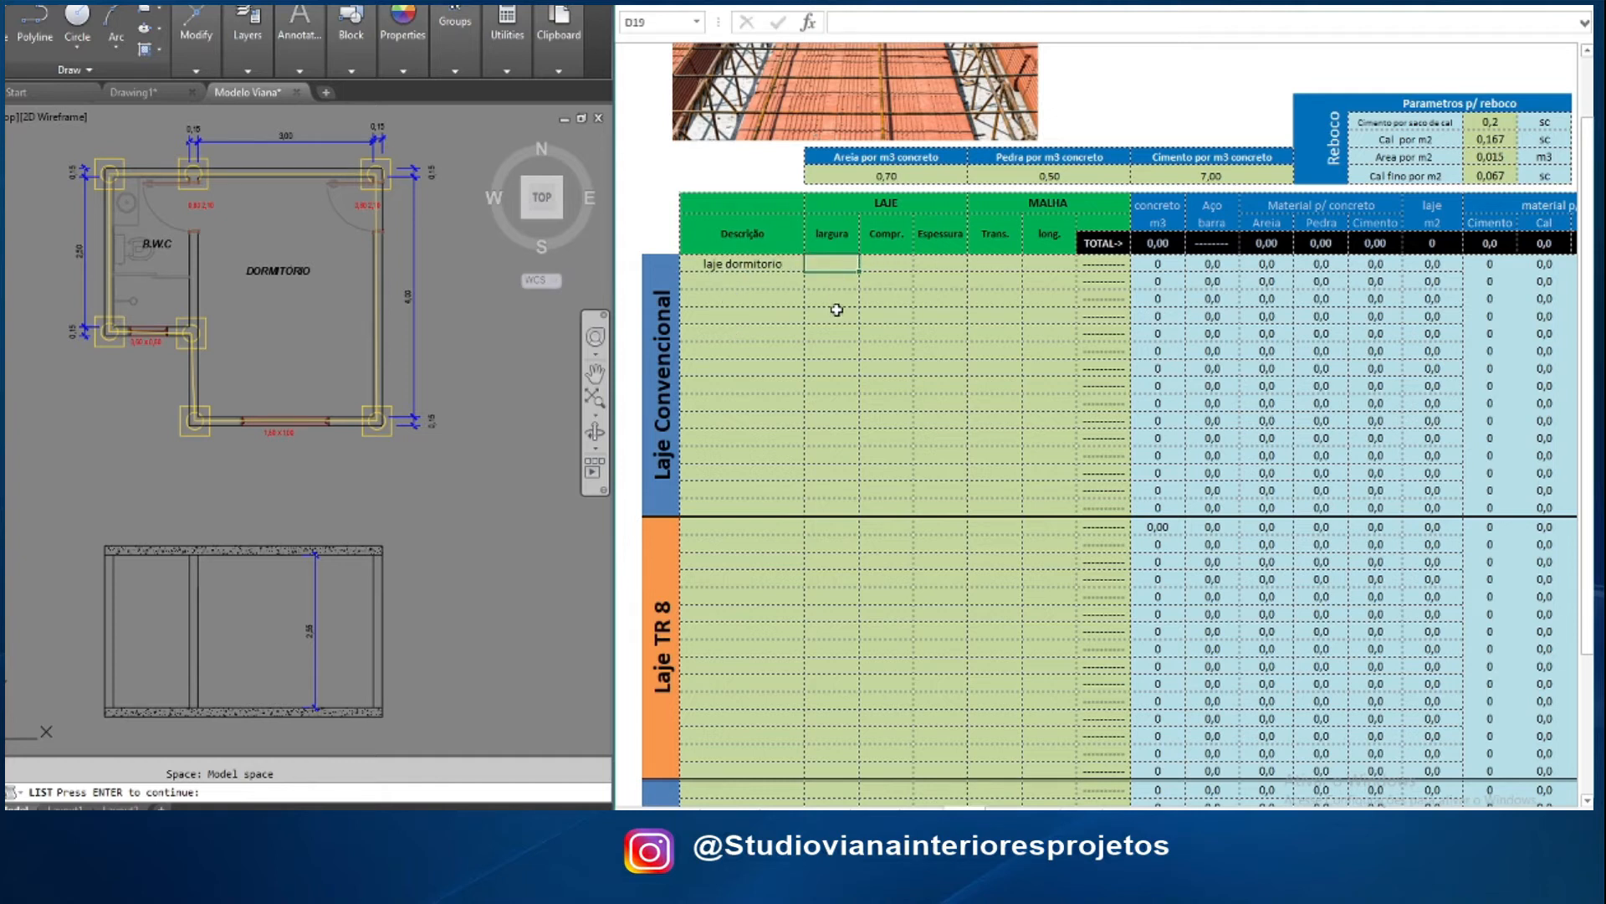
pyautogui.write('3')
pyautogui.press('Tab')
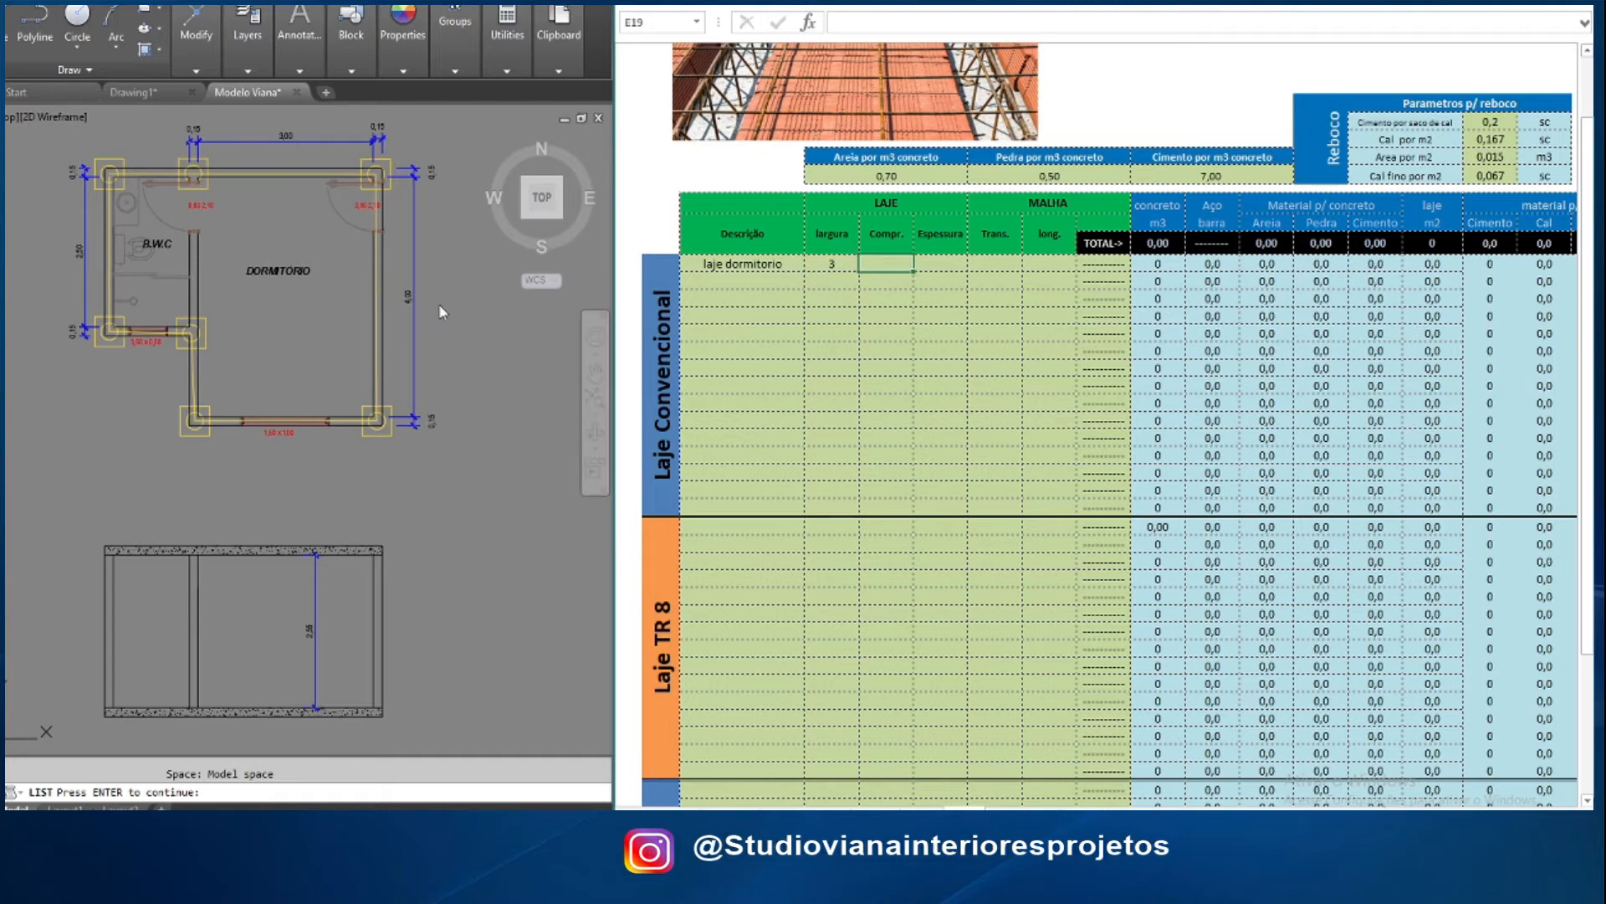
pyautogui.write('4')
pyautogui.press('Return')
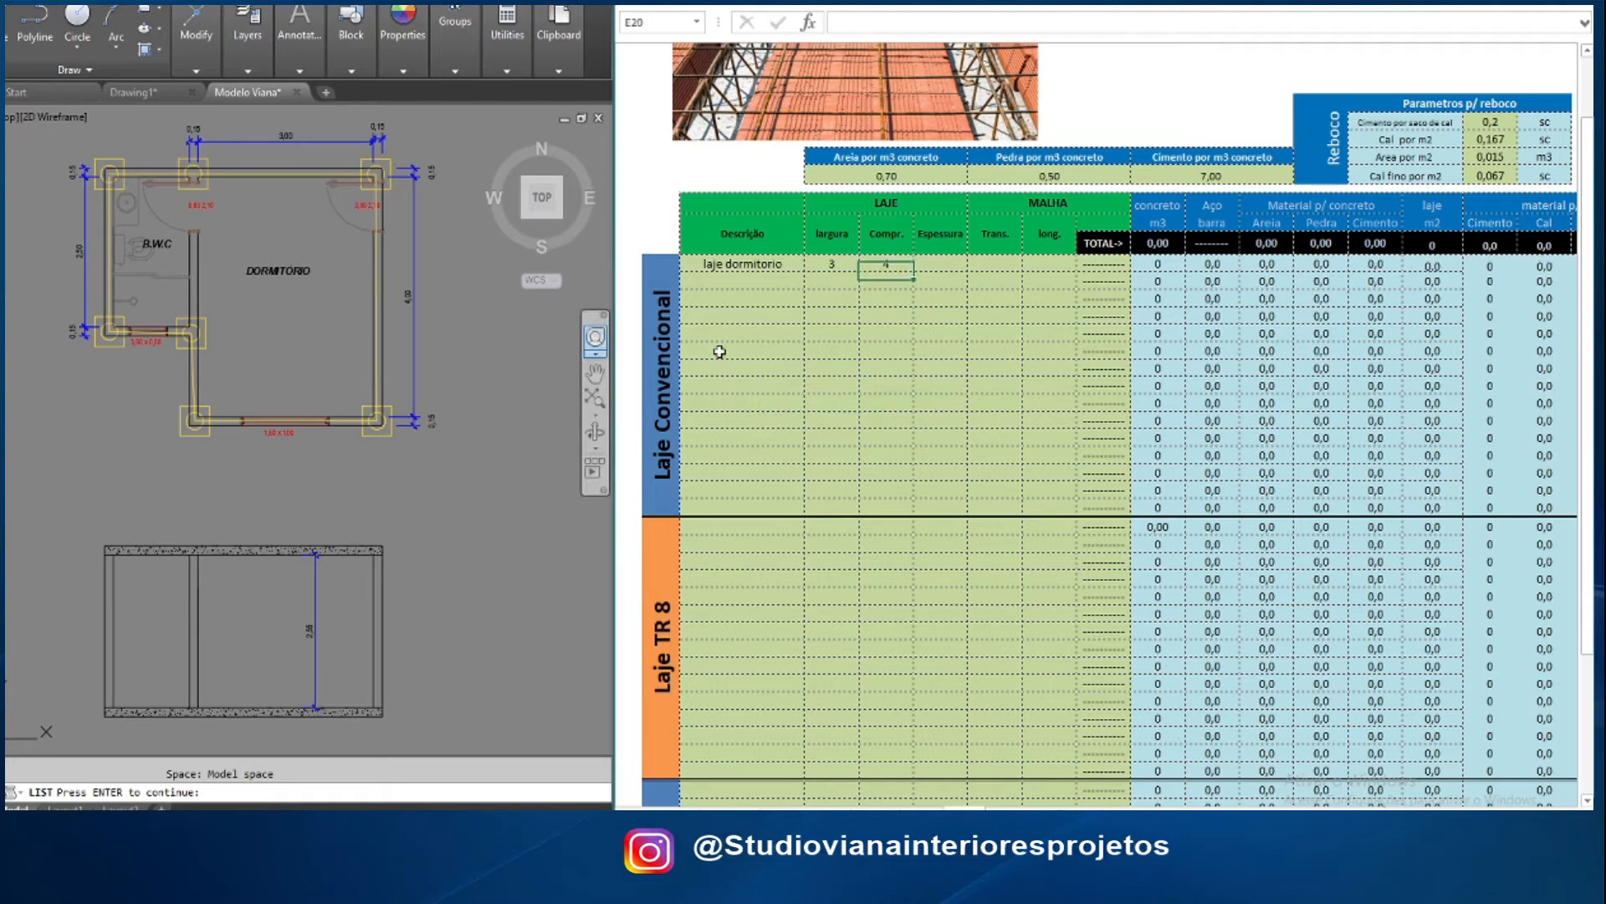
# Set laje dormitorio's Espessura to 0,04 and its mesh spacing to 0,20 in both Trans. and long
pyautogui.click(944, 262)
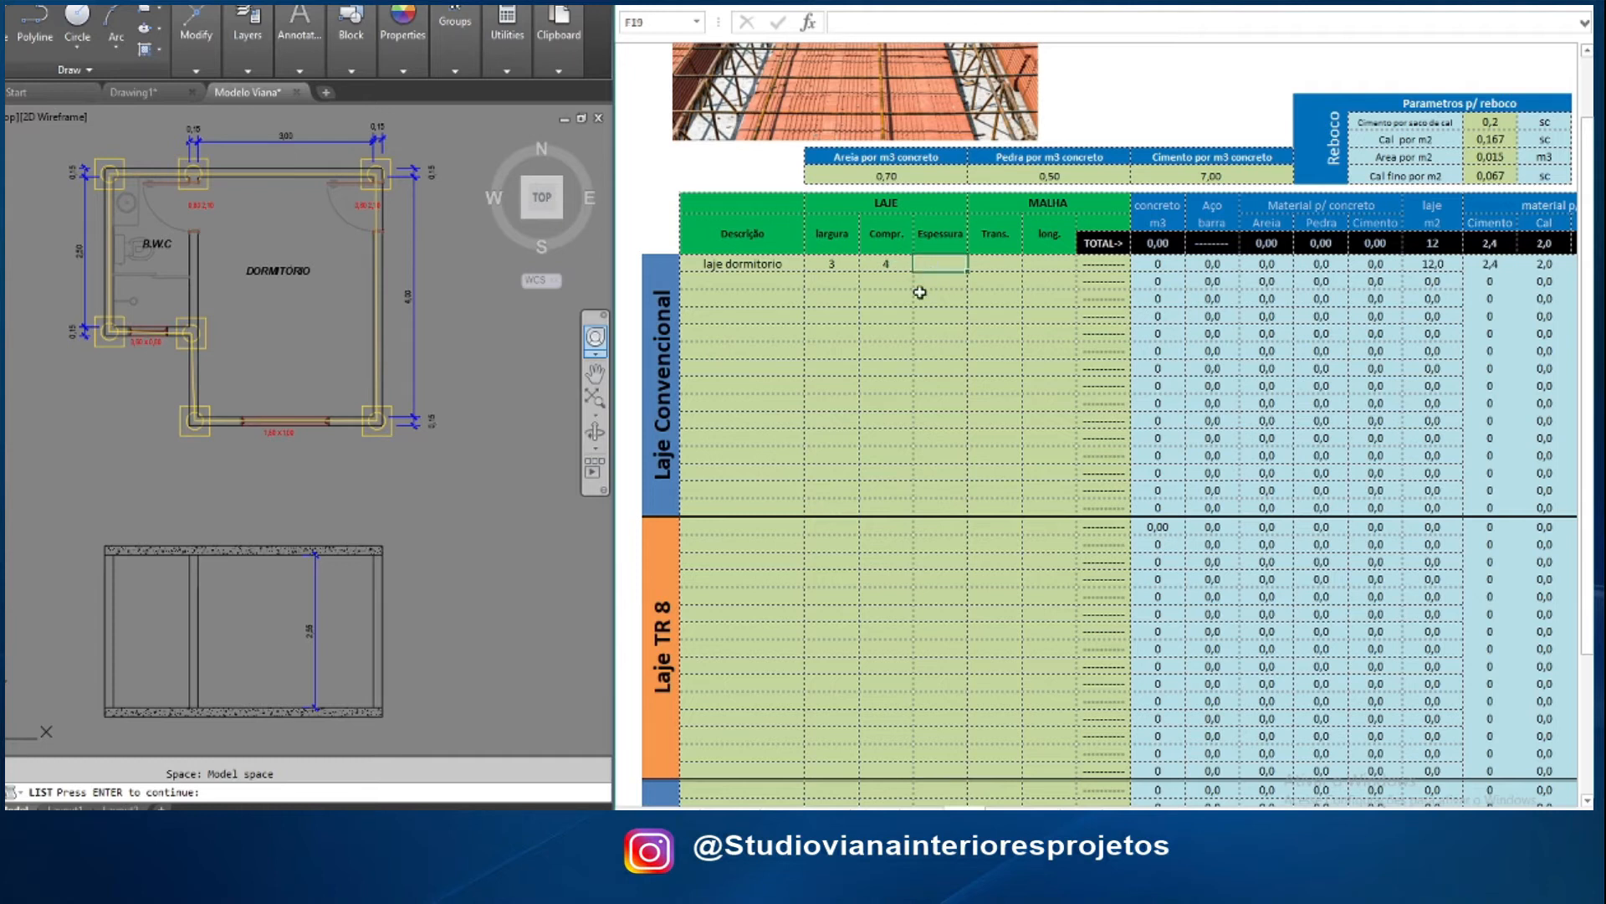
pyautogui.write('0,04')
pyautogui.press('Return')
pyautogui.click(1002, 262)
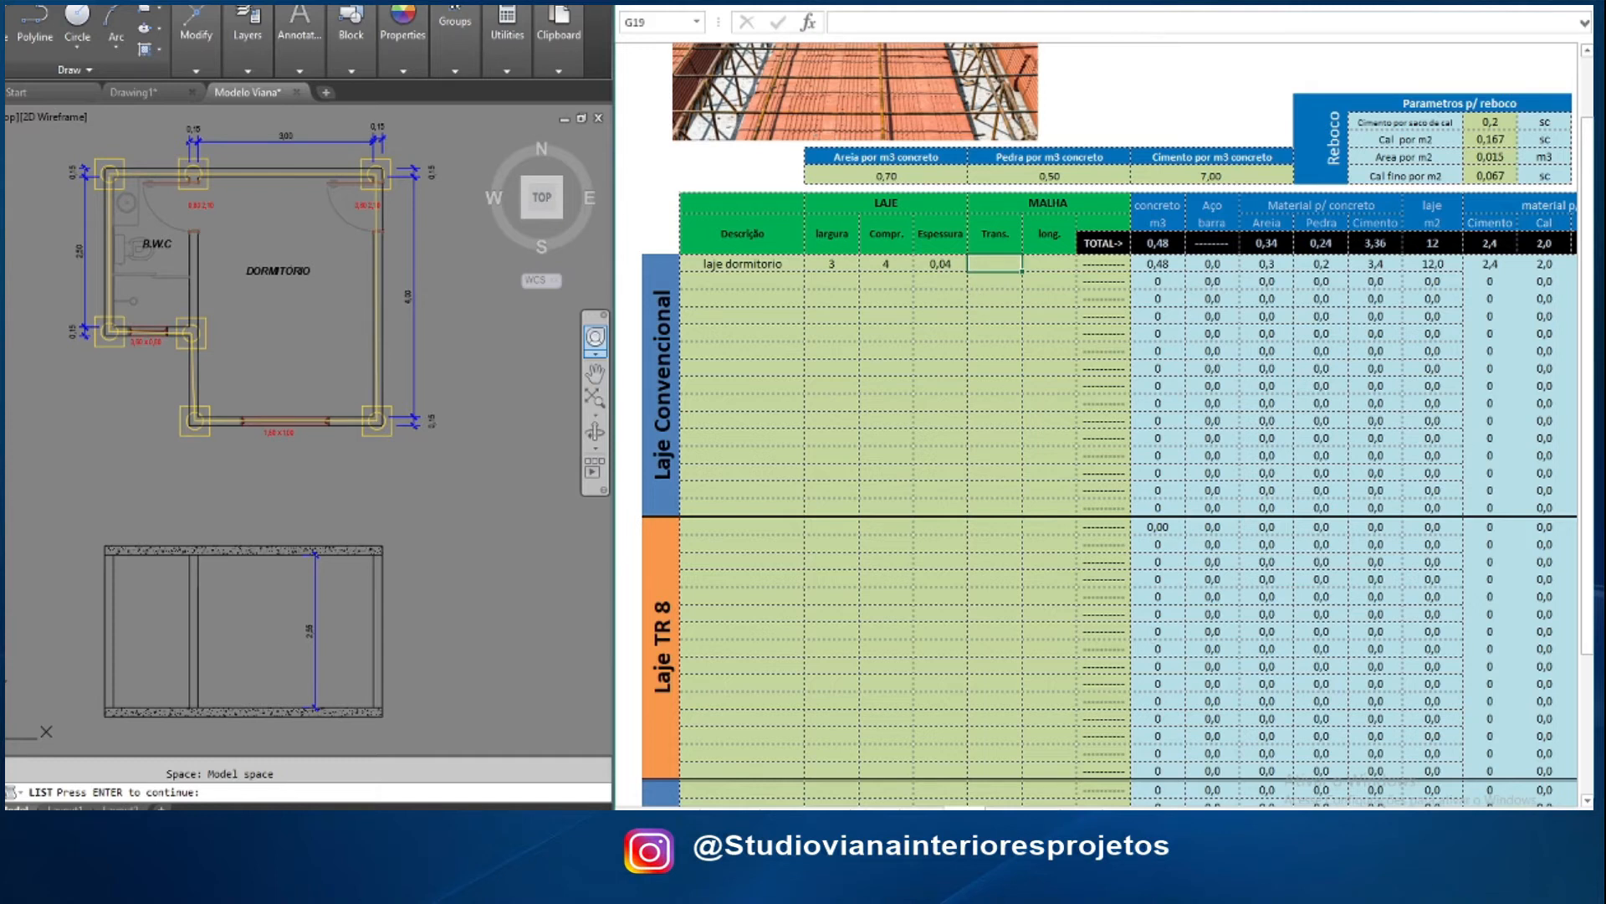
pyautogui.hscroll(3, 1096, 418)
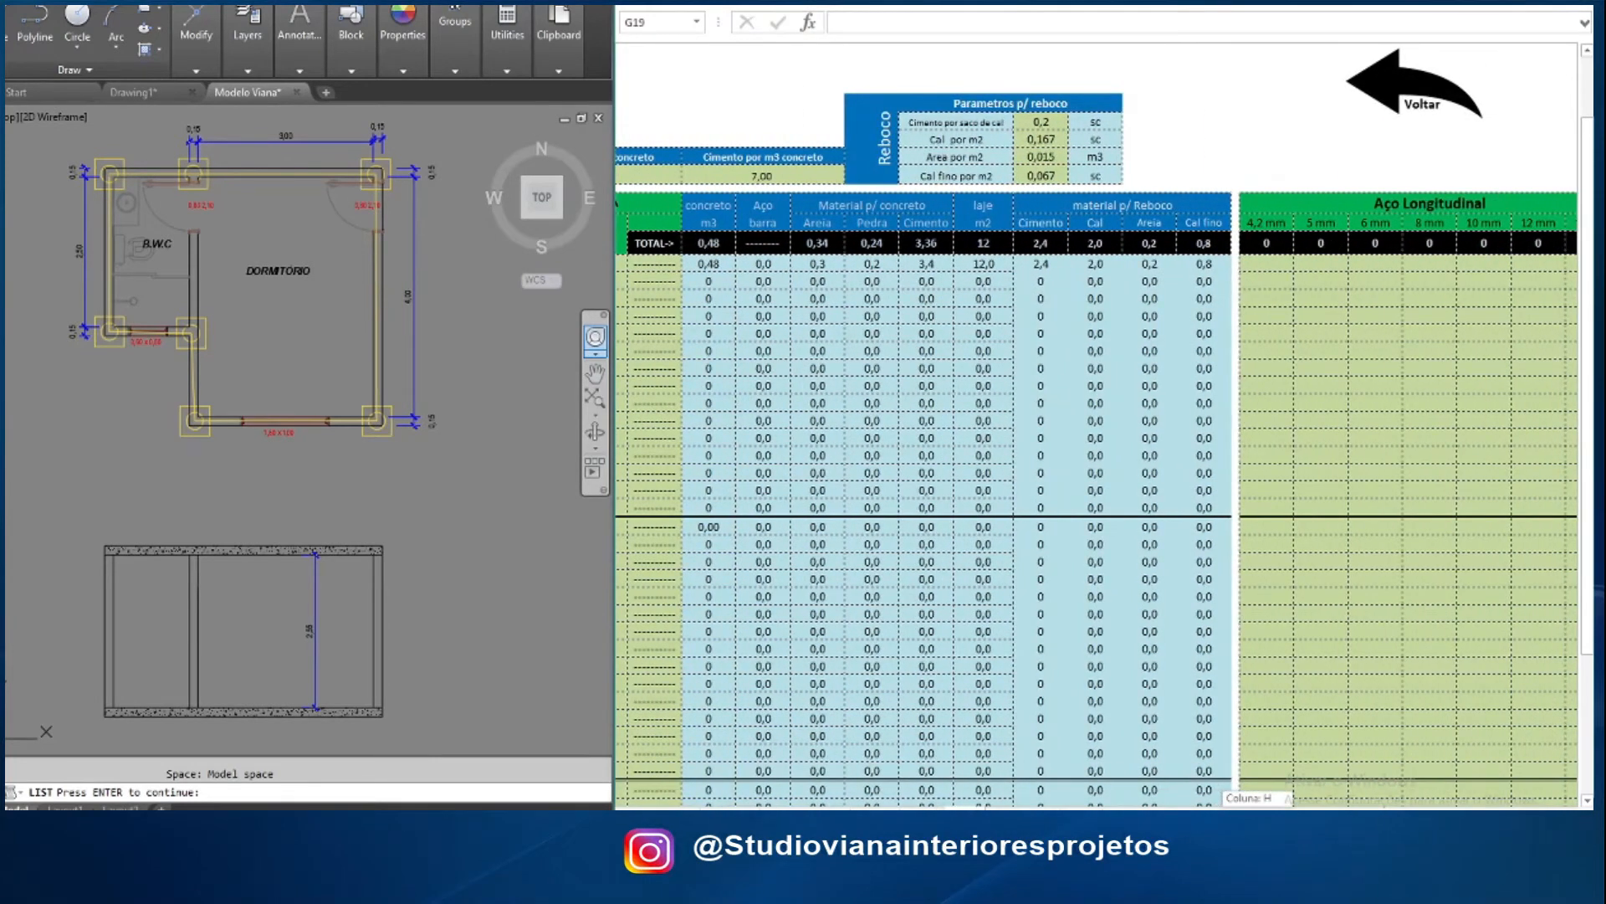
pyautogui.hscroll(-3, 1096, 418)
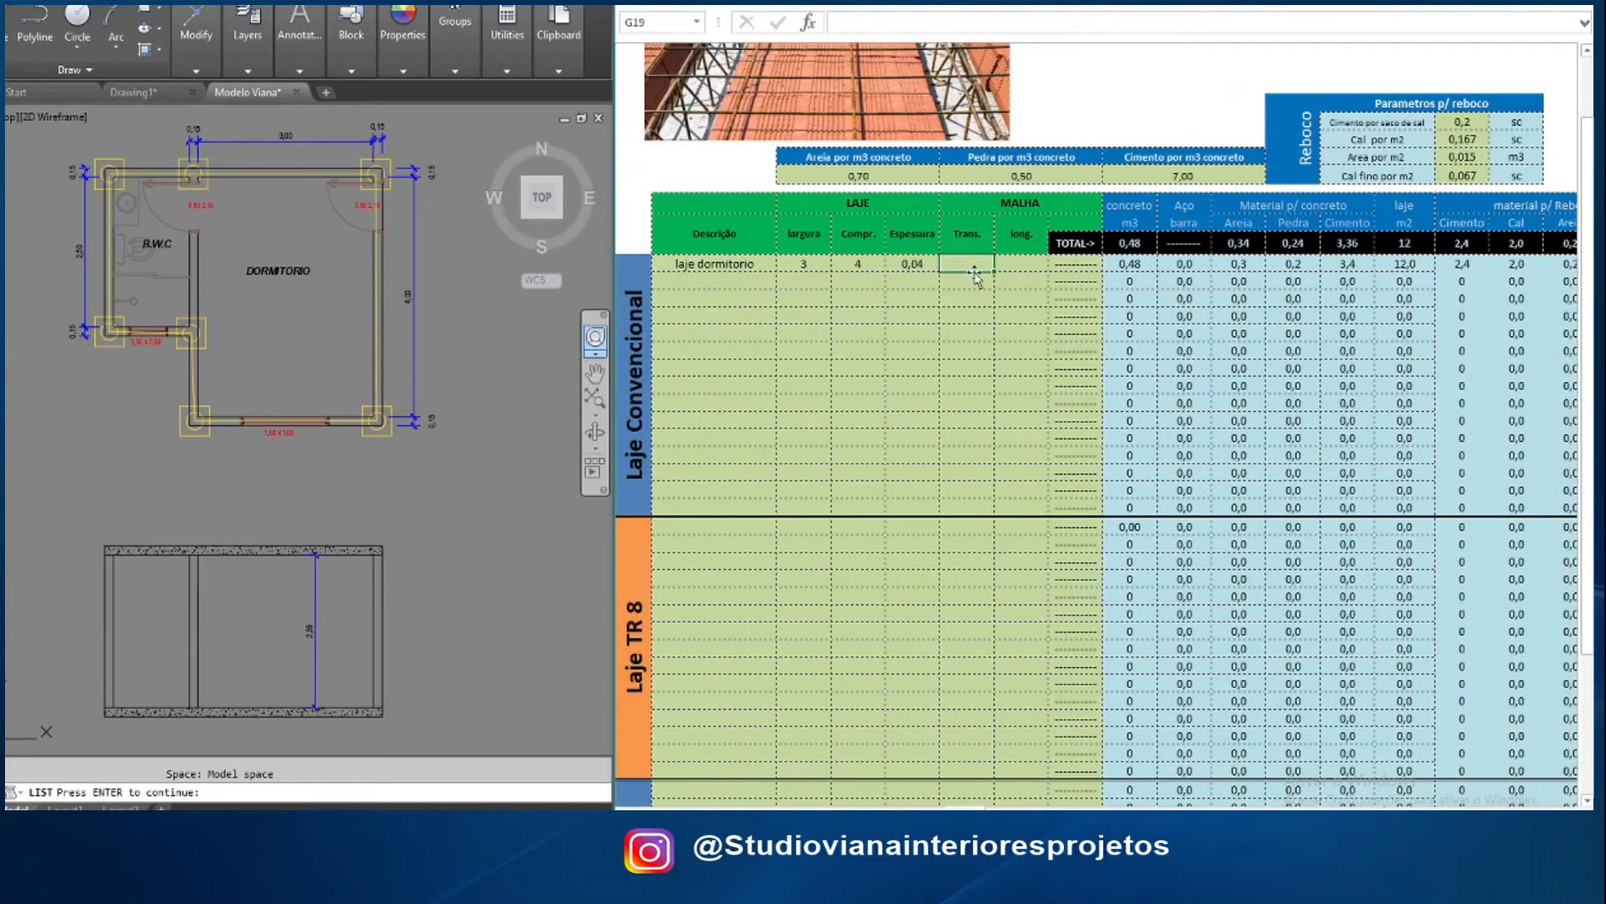
pyautogui.write('0,20')
pyautogui.press('Tab')
pyautogui.write('0,20')
pyautogui.click(972, 321)
# Enter 10 bars of 6 mm longitudinal steel for laje dormitorio
pyautogui.moveTo(1286, 811)
pyautogui.mouseDown()
pyautogui.moveTo(1407, 803)
pyautogui.moveTo(1243, 812)
pyautogui.moveTo(1349, 811)
pyautogui.moveTo(1311, 811)
pyautogui.mouseUp()
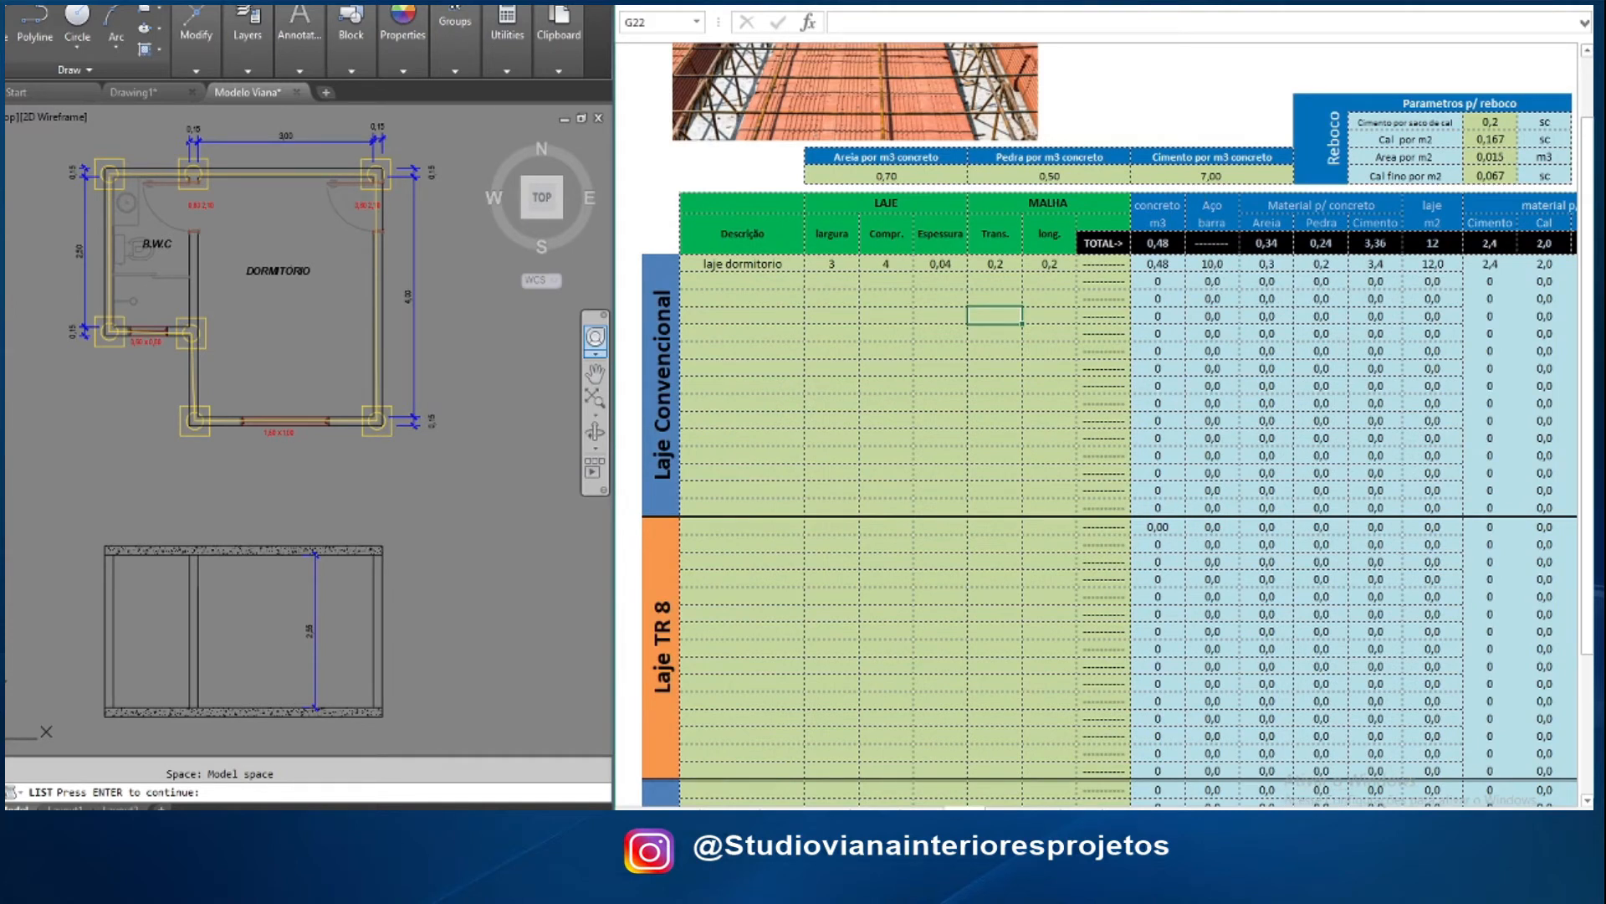
pyautogui.moveTo(1311, 811); pyautogui.dragTo(1342, 811)
pyautogui.click(1422, 263)
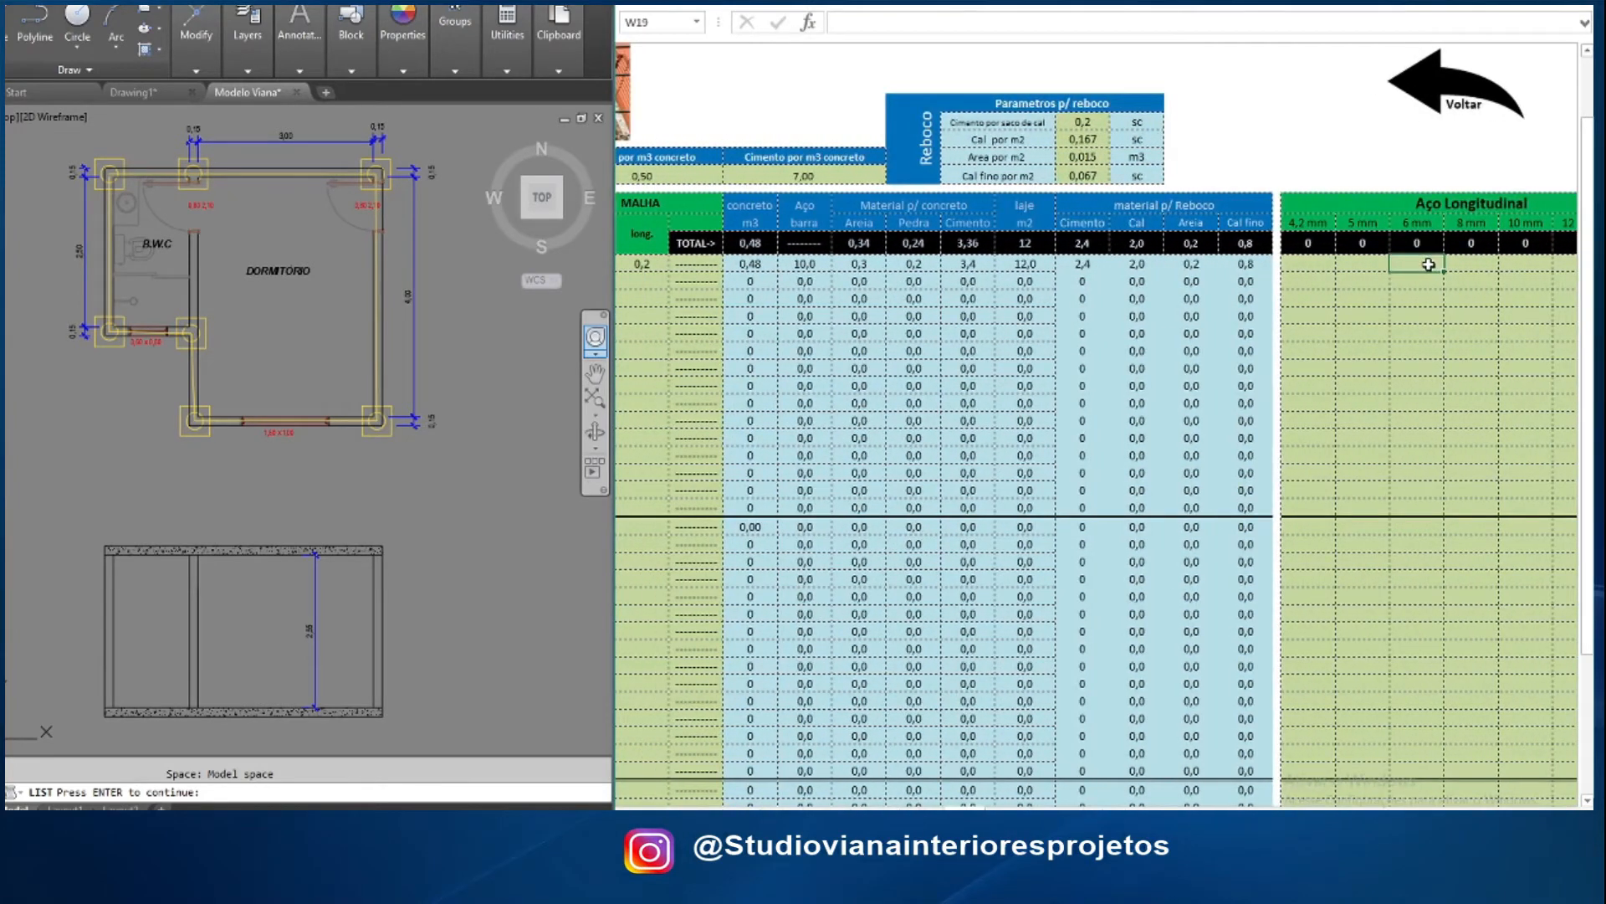
pyautogui.write('10')
pyautogui.press('Return')
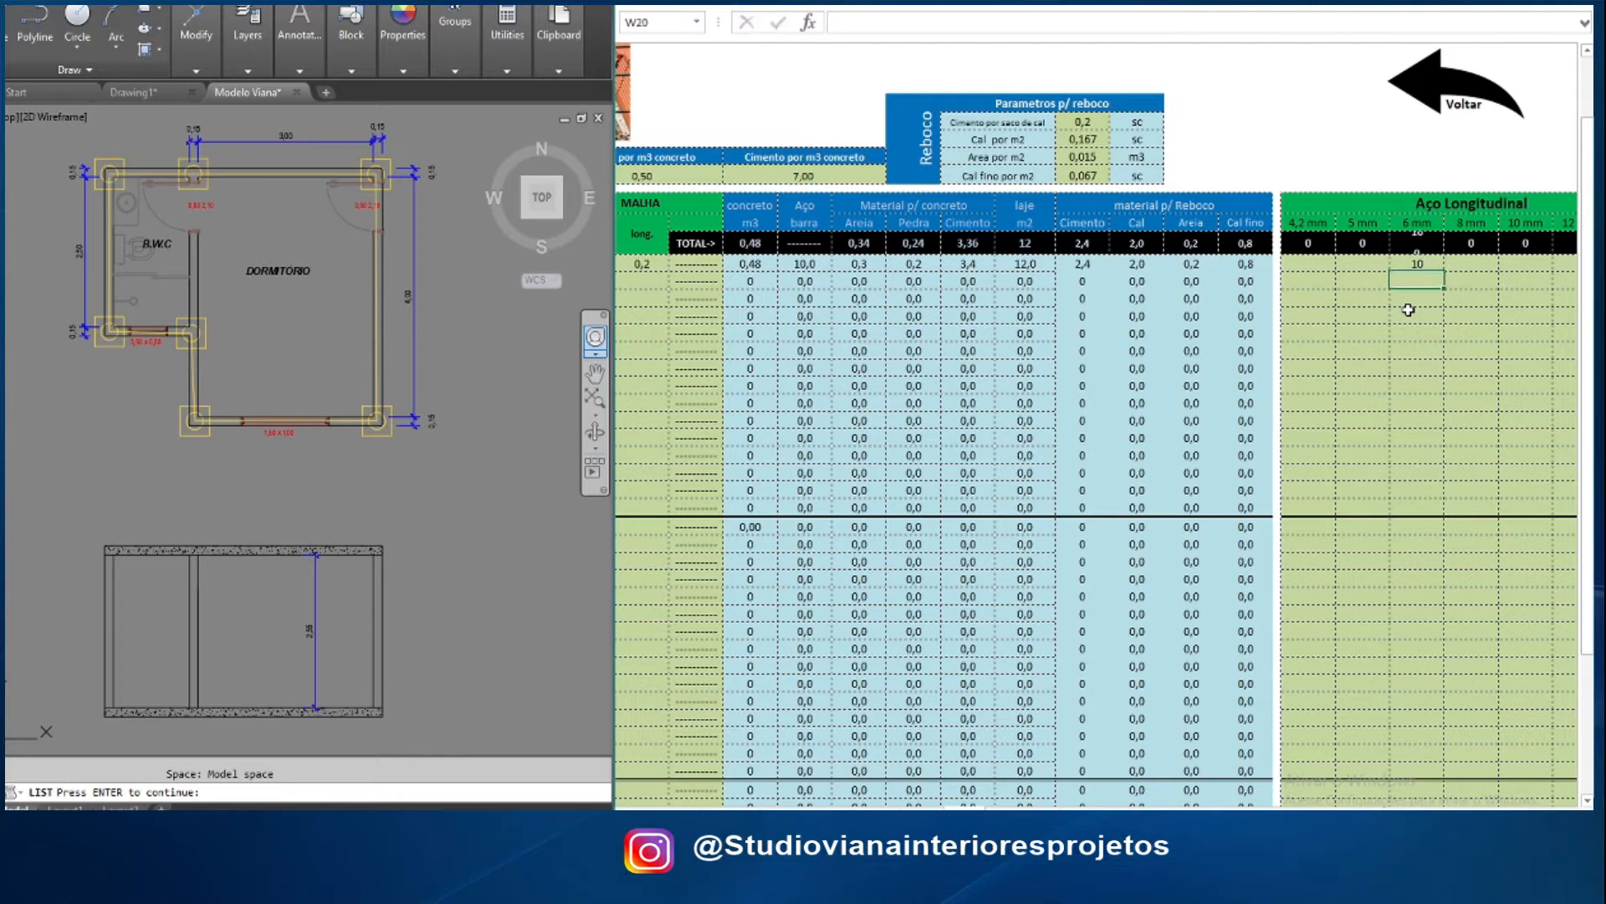
# Add "laje bwc" two rows below laje dormitorio, with largura 1,3 and Compr. 2,5
pyautogui.moveTo(1353, 811); pyautogui.dragTo(1307, 811)
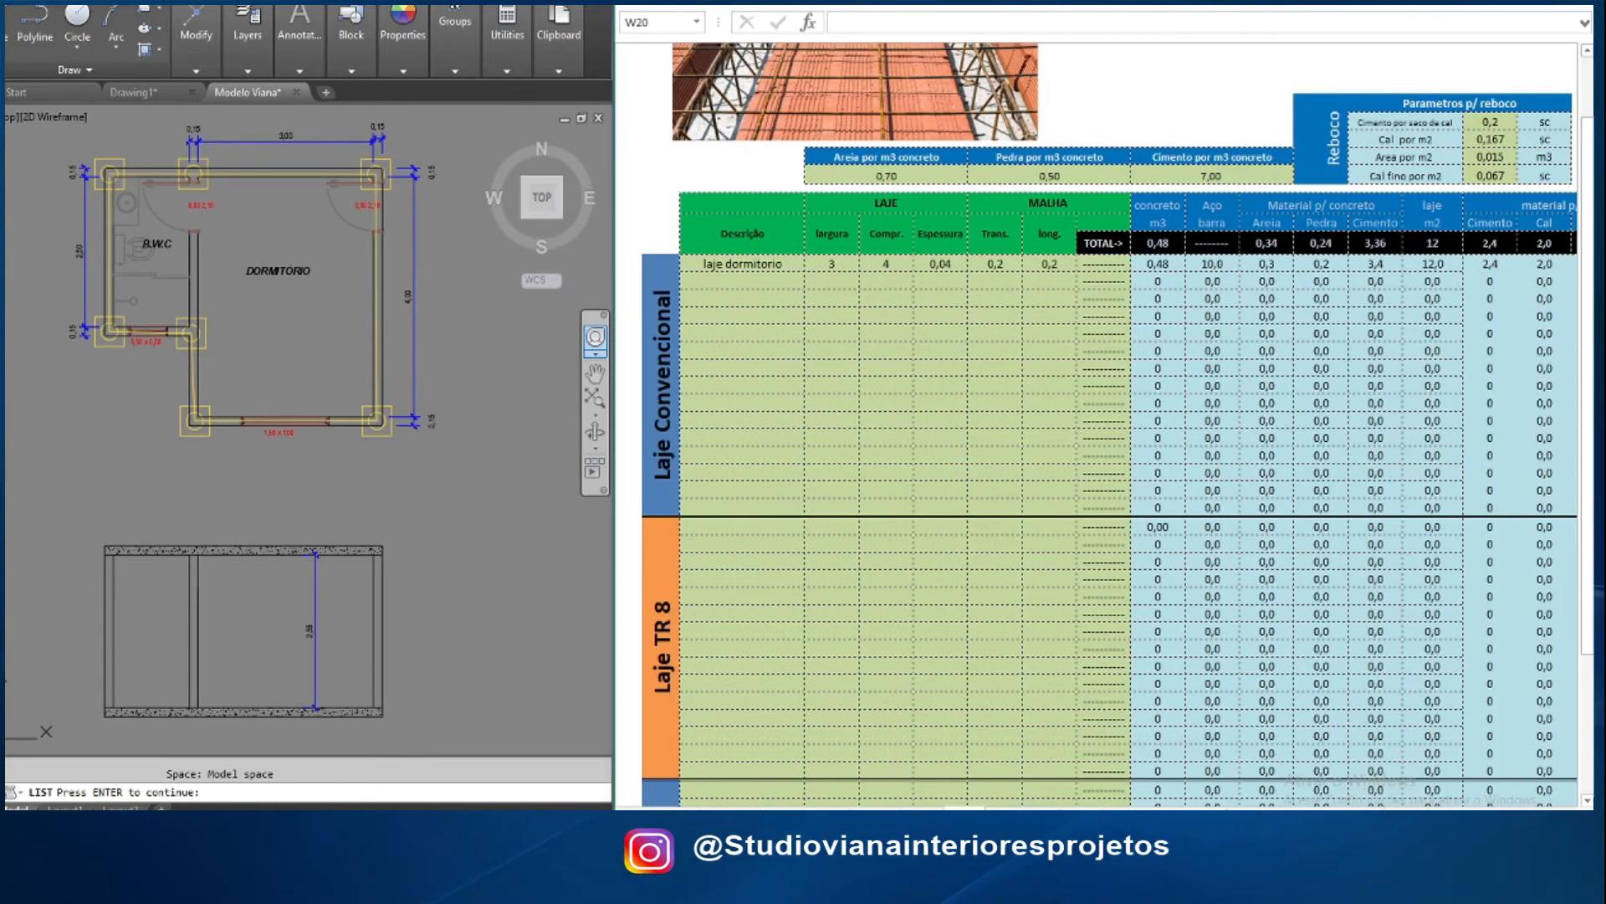
pyautogui.click(721, 284)
pyautogui.click(718, 296)
pyautogui.write('laje ')
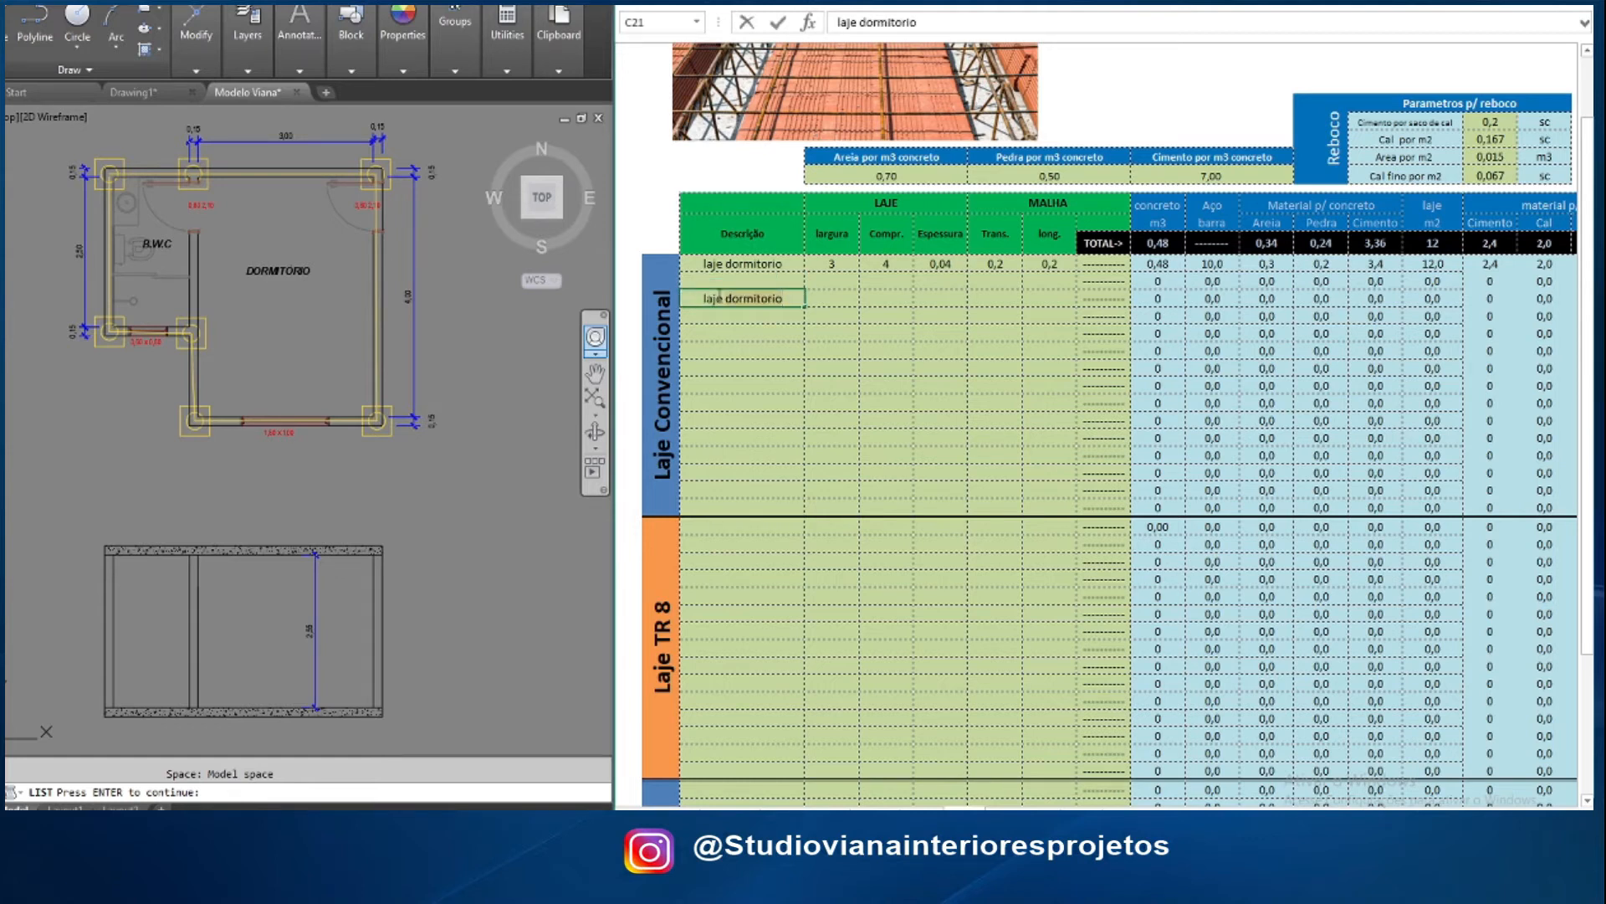
pyautogui.write('bwc')
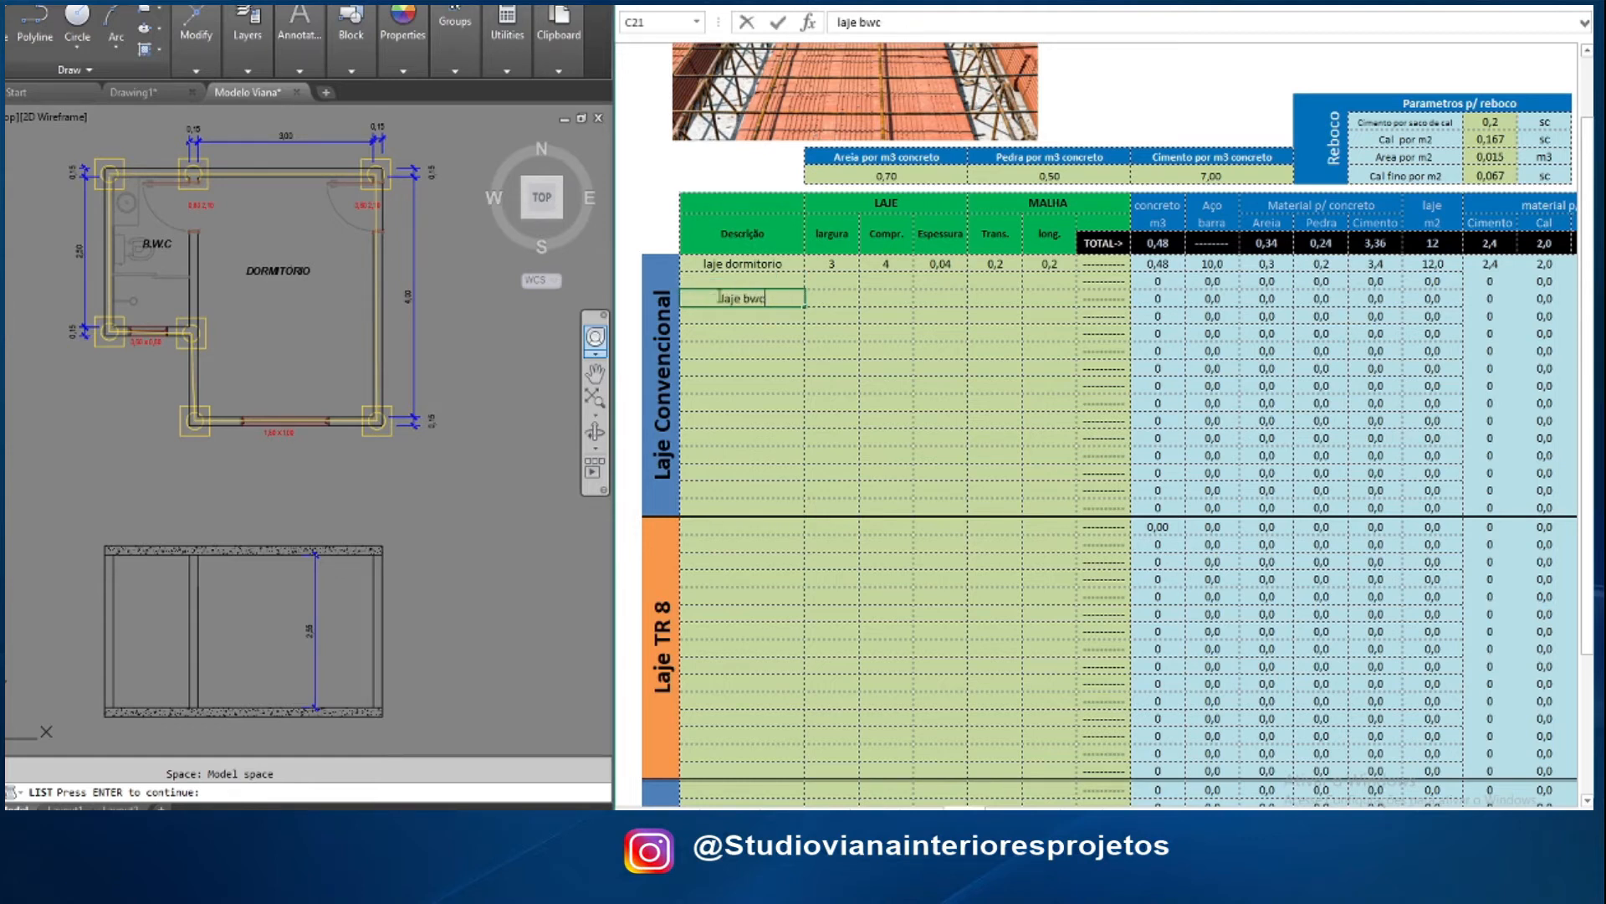
pyautogui.click(849, 306)
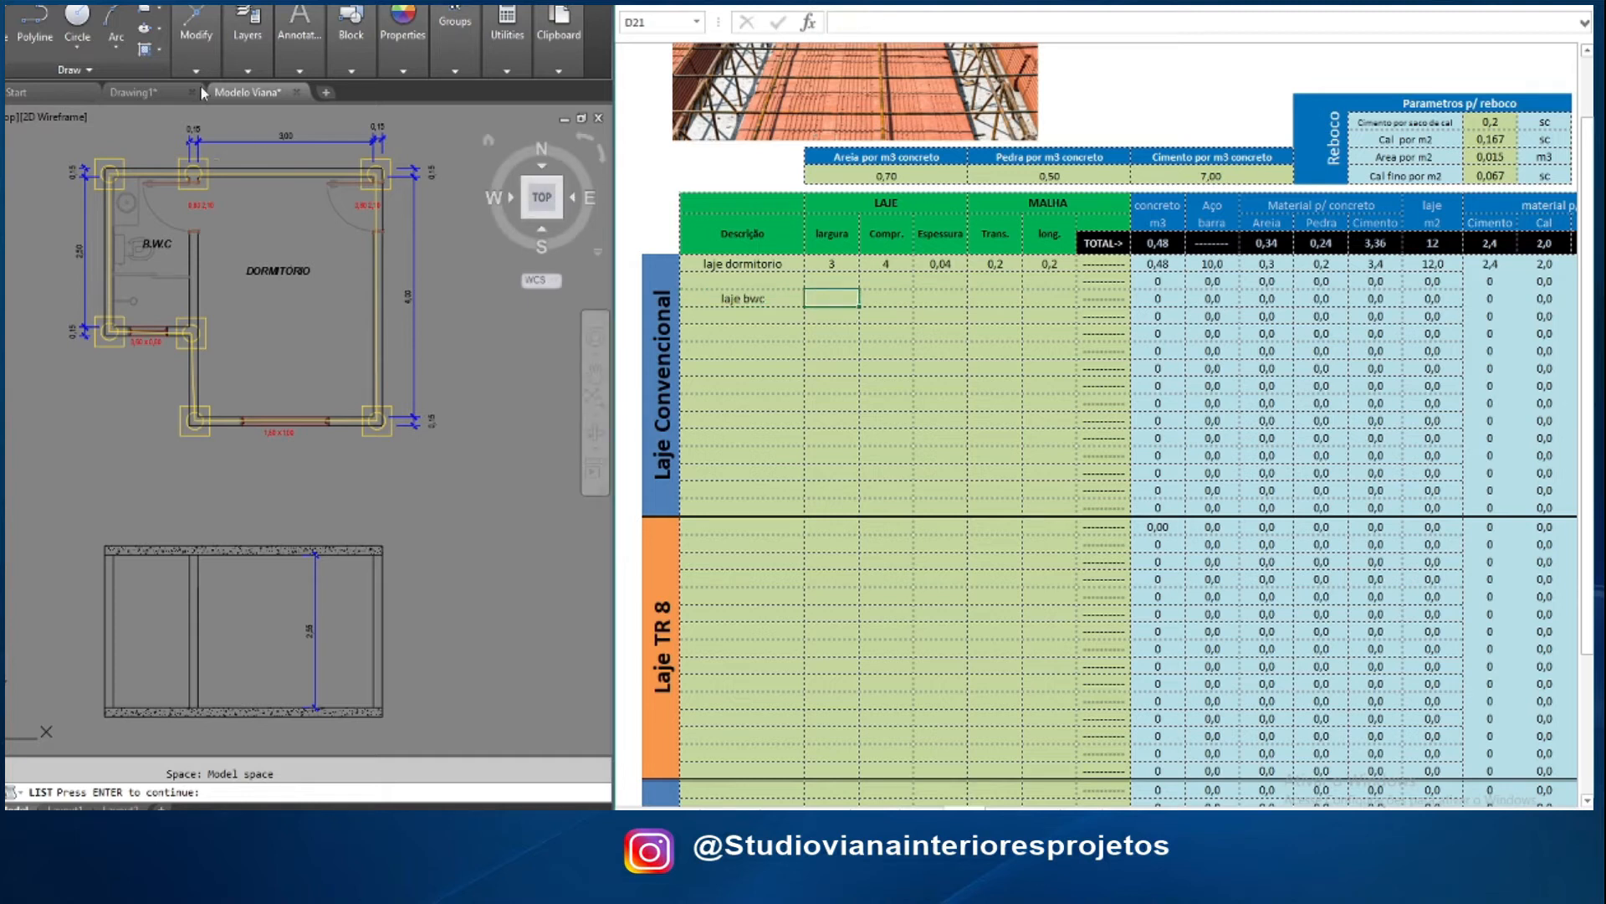
pyautogui.write('1,3')
pyautogui.click(884, 298)
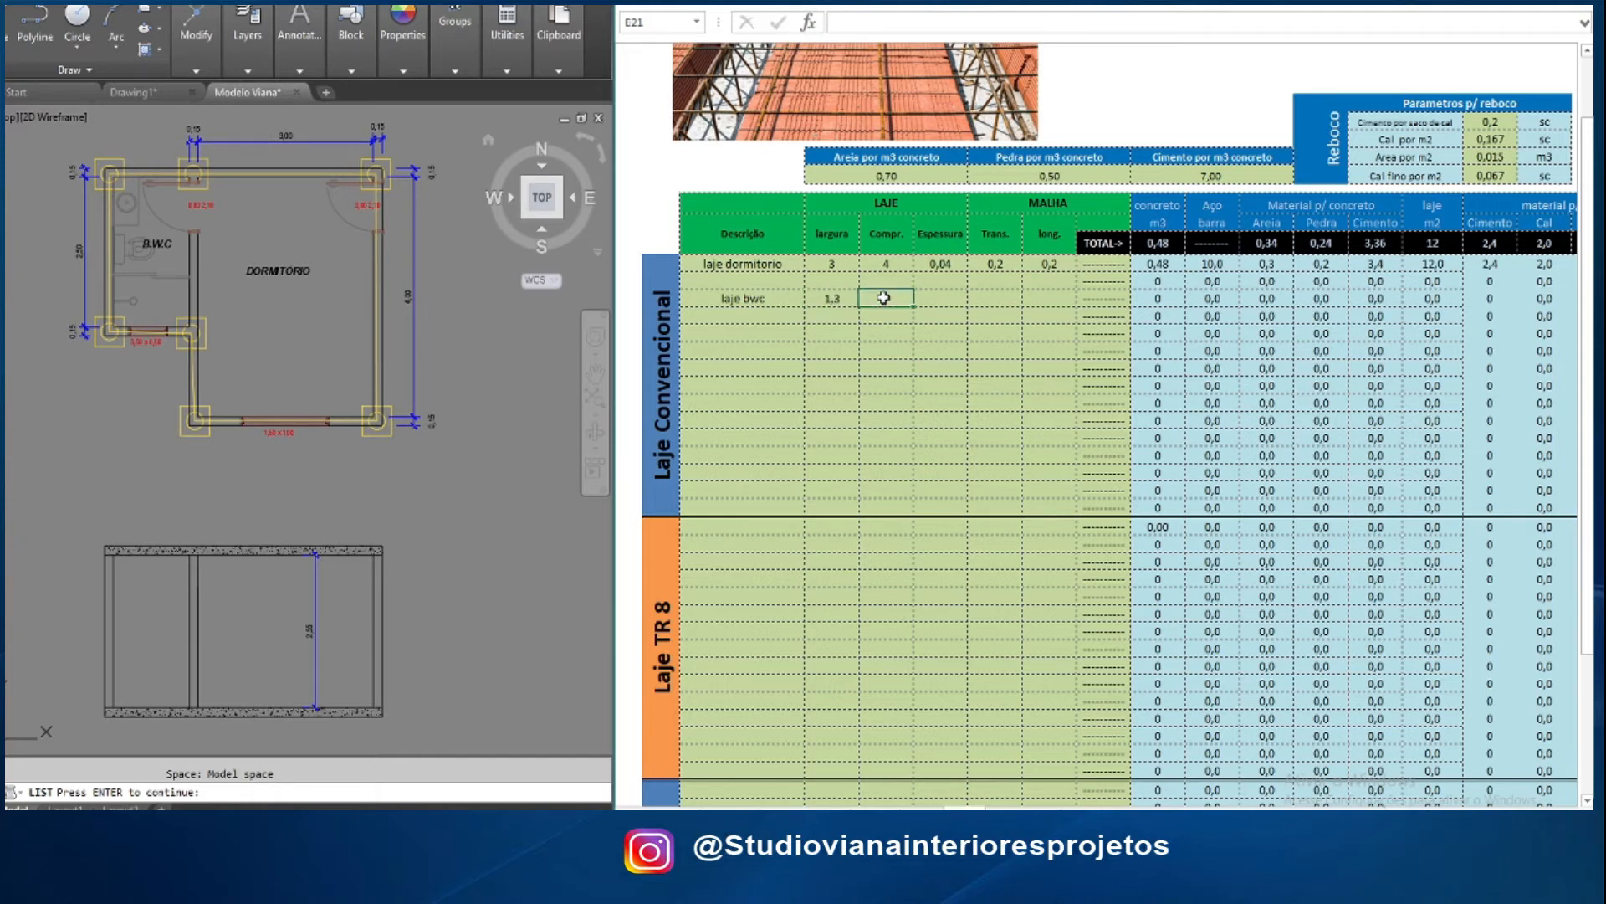
pyautogui.write('2,5')
pyautogui.click(935, 298)
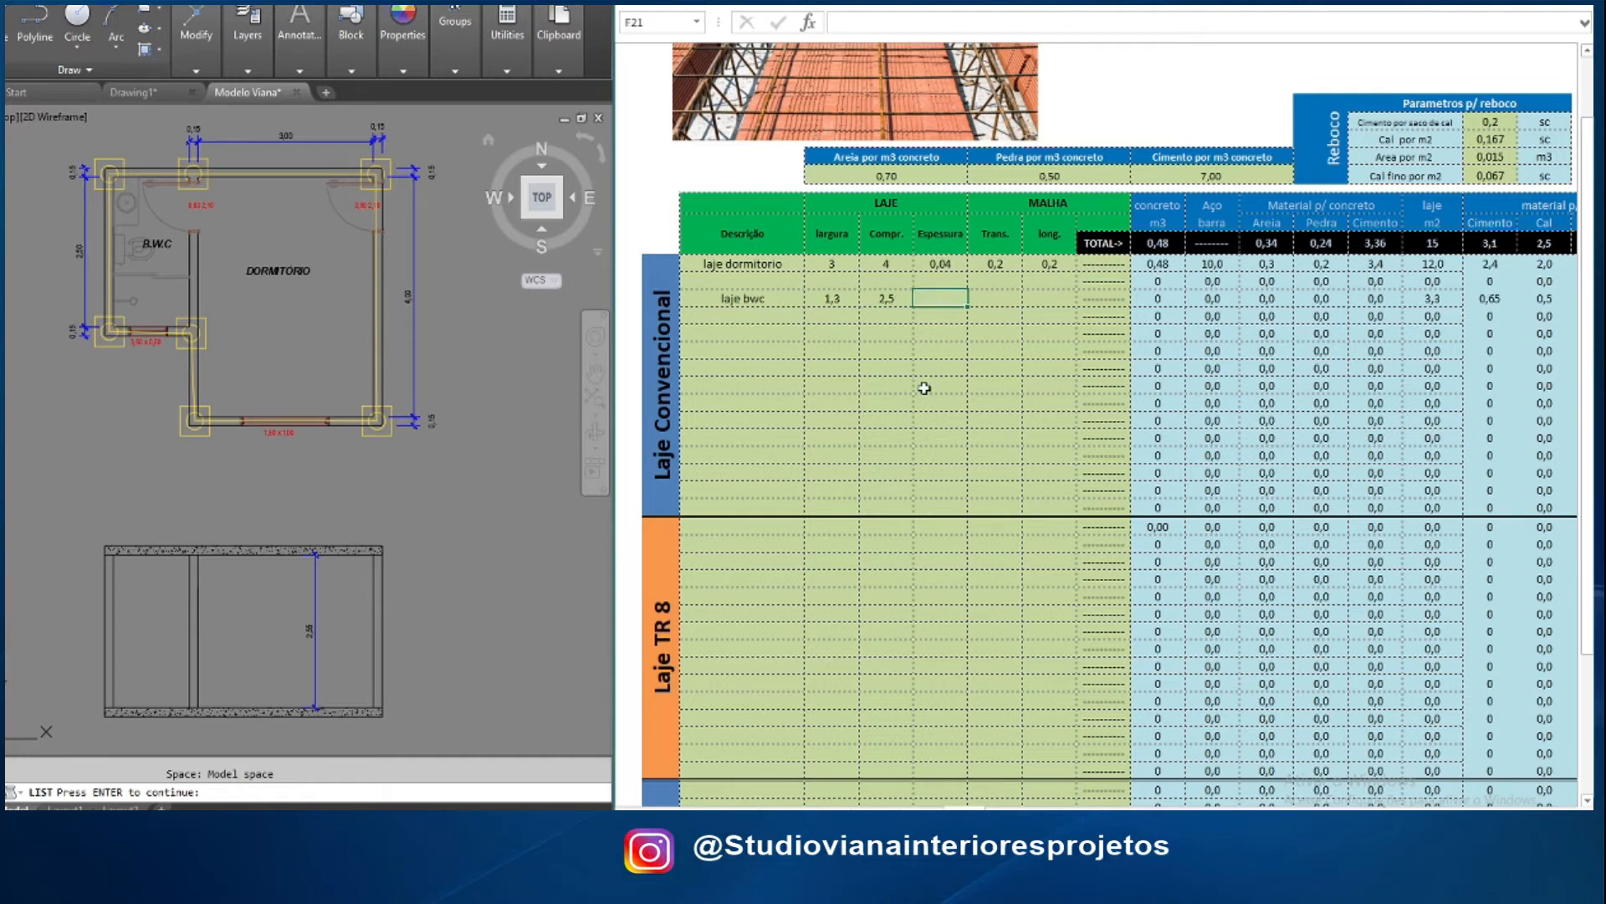
# Set laje bwc's Espessura to 0,04 and its mesh spacing to 0,20 in both Trans. and long
pyautogui.write('0,04')
pyautogui.press('Return')
pyautogui.click(984, 299)
pyautogui.write('0,20')
pyautogui.click(1033, 297)
pyautogui.write('0,20')
pyautogui.click(995, 385)
# Enter 2,7 bars of 6 mm longitudinal steel for laje bwc
pyautogui.hscroll(5, 855, 376)
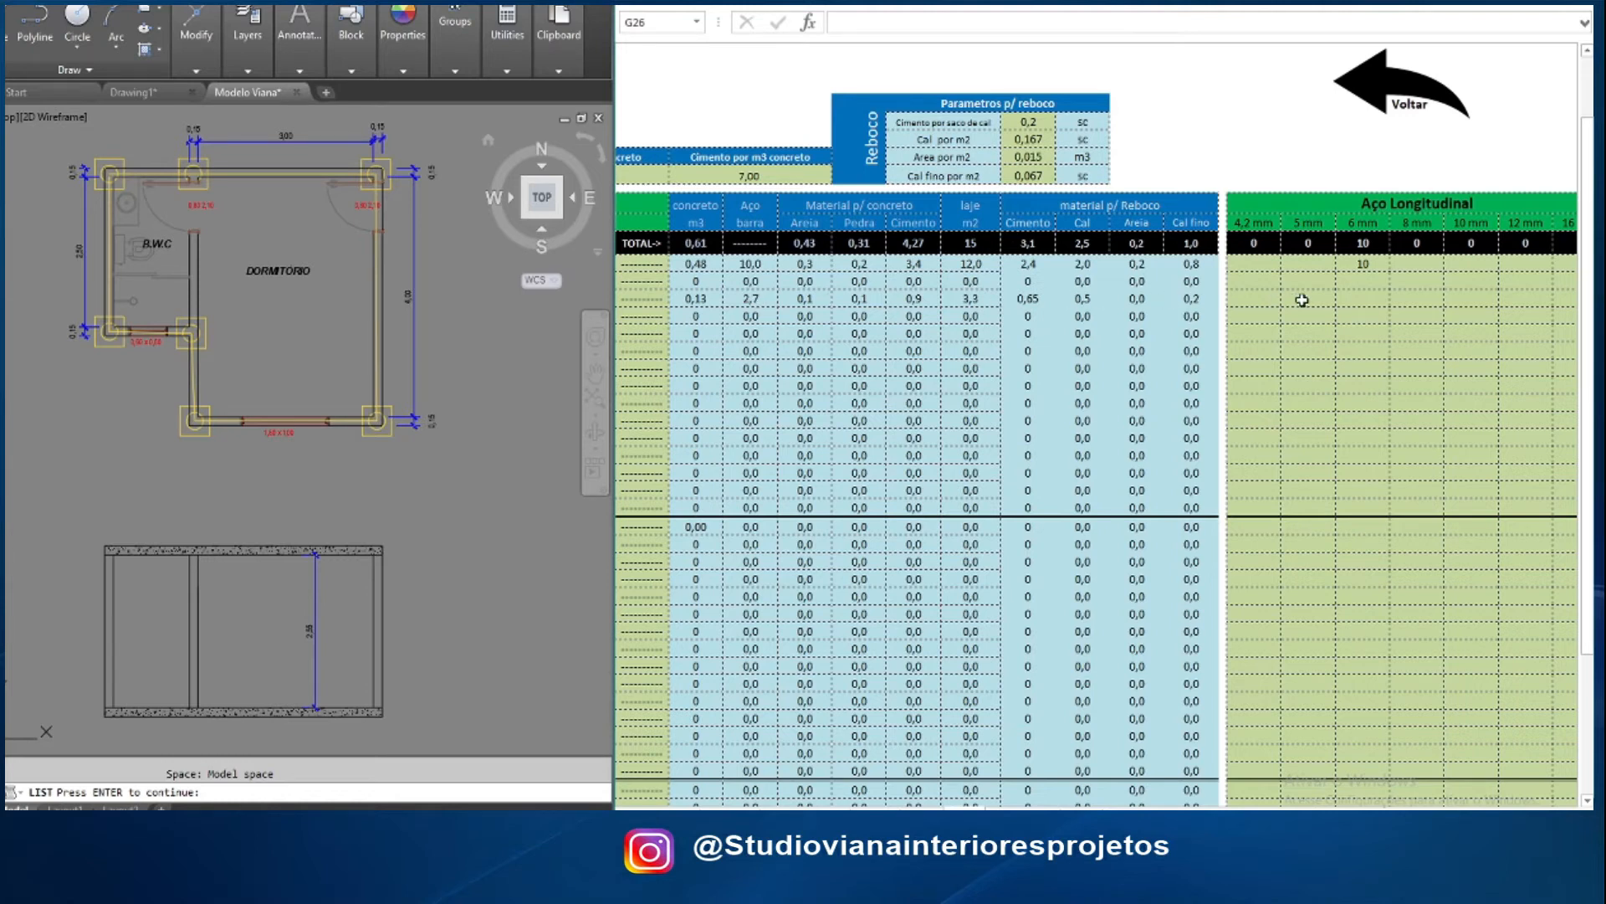
pyautogui.click(1359, 300)
pyautogui.write('2,7')
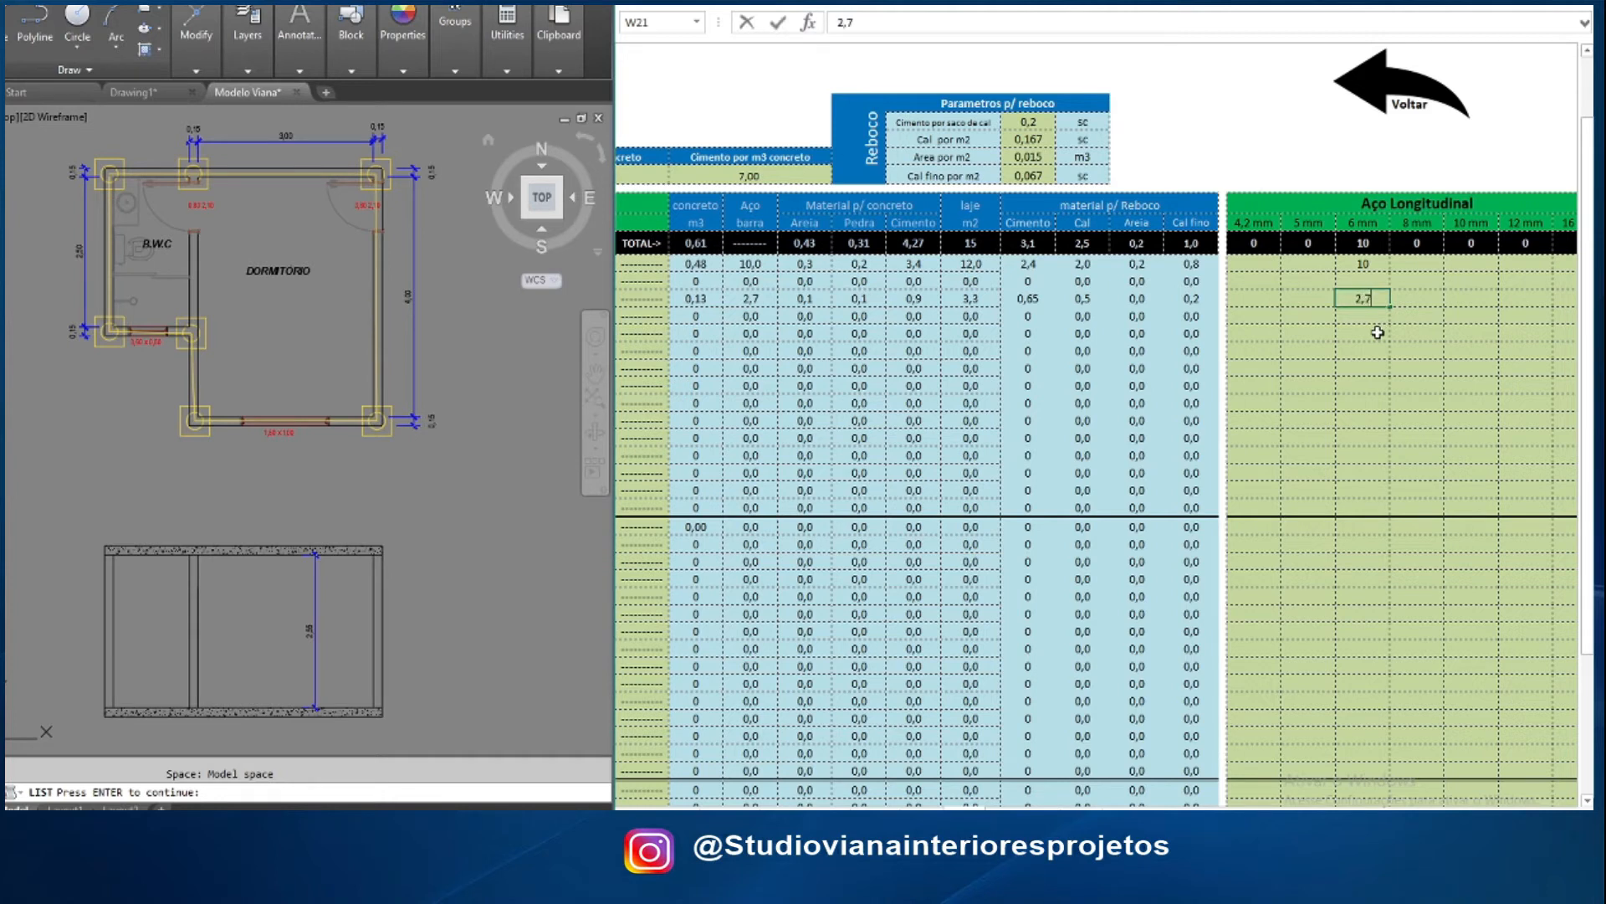
pyautogui.press('Return')
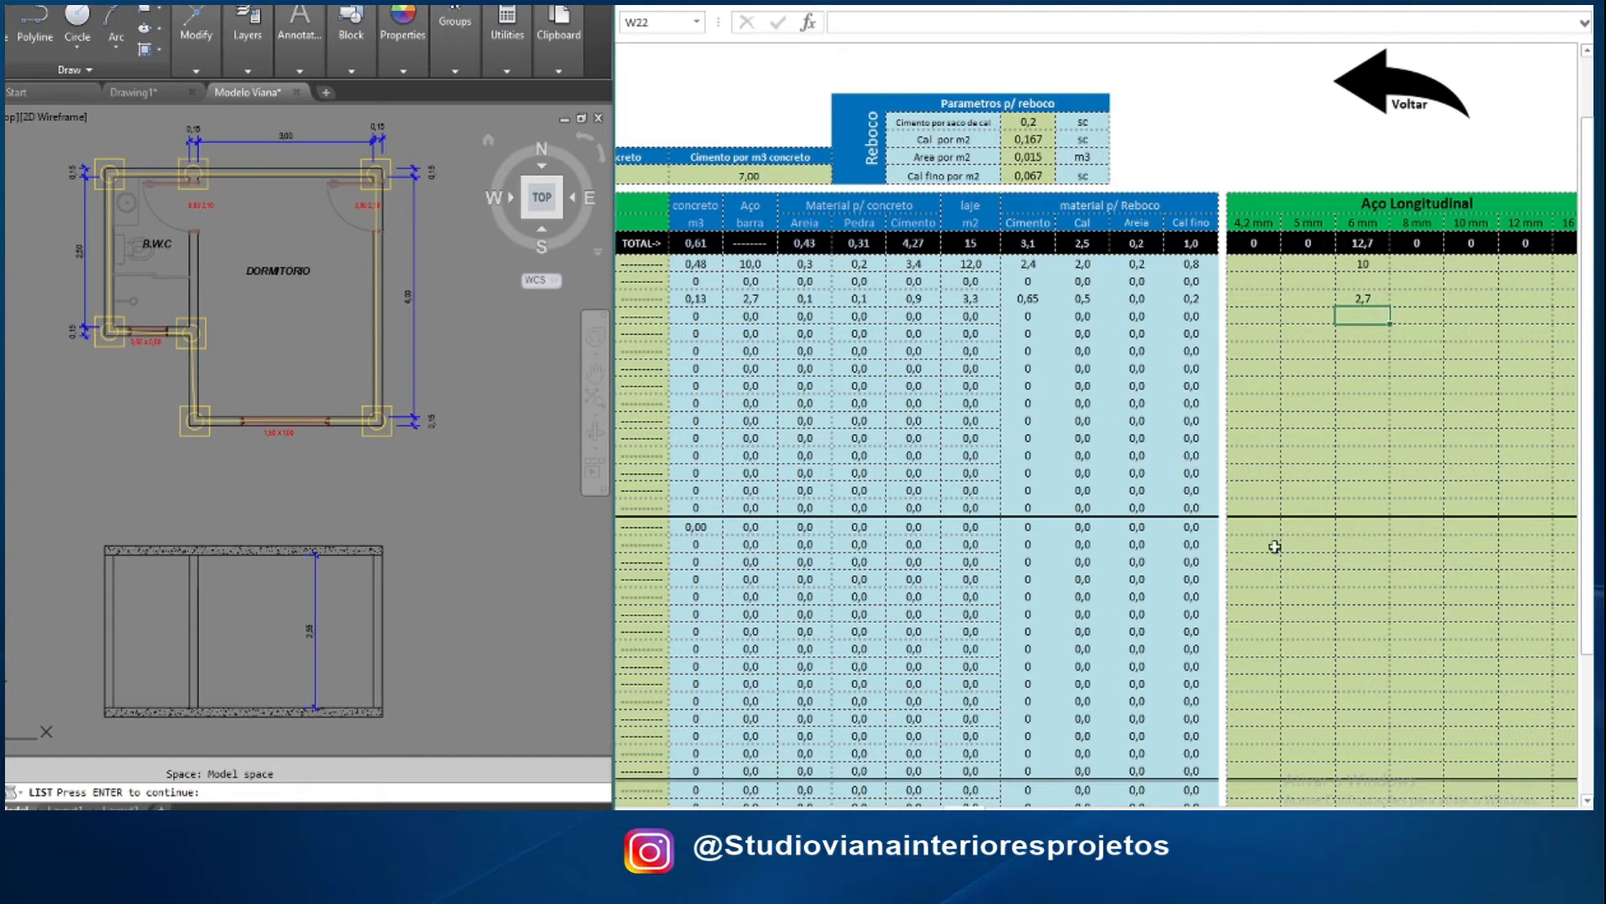
# Review the slab sheet's sand, gravel and cement rates per m3 of concrete and its plaster (Reboco) parameters
pyautogui.moveTo(1421, 815); pyautogui.dragTo(1330, 815)
pyautogui.click(925, 415)
pyautogui.scroll(2, 893, 440)
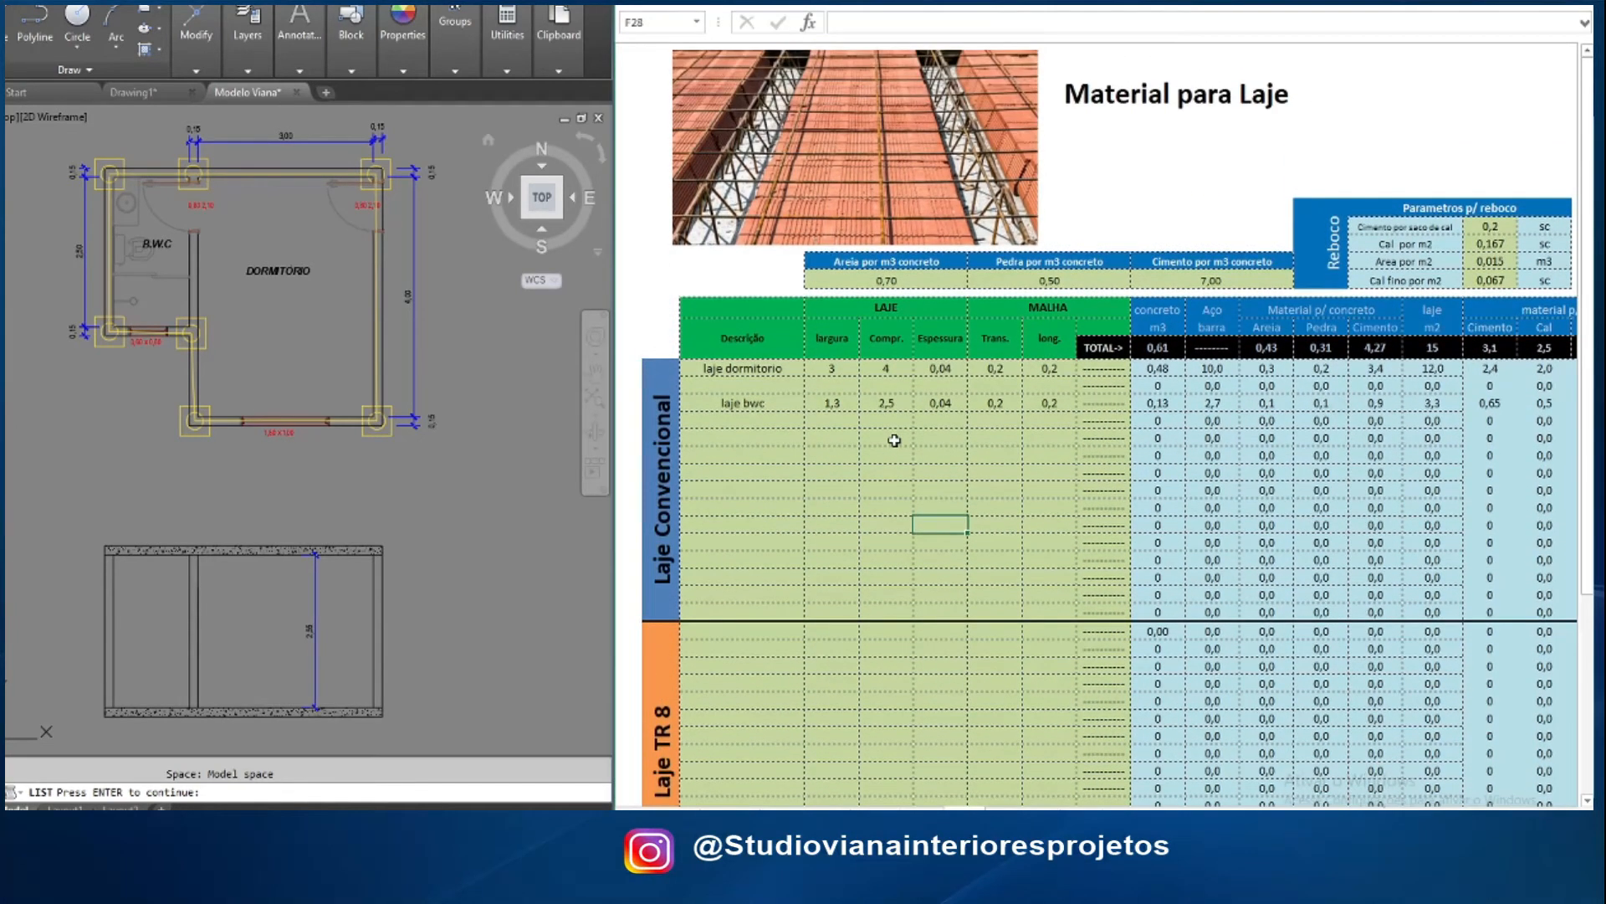
pyautogui.moveTo(1190, 813); pyautogui.dragTo(1219, 813)
pyautogui.click(710, 285)
pyautogui.click(877, 278)
pyautogui.click(1023, 279)
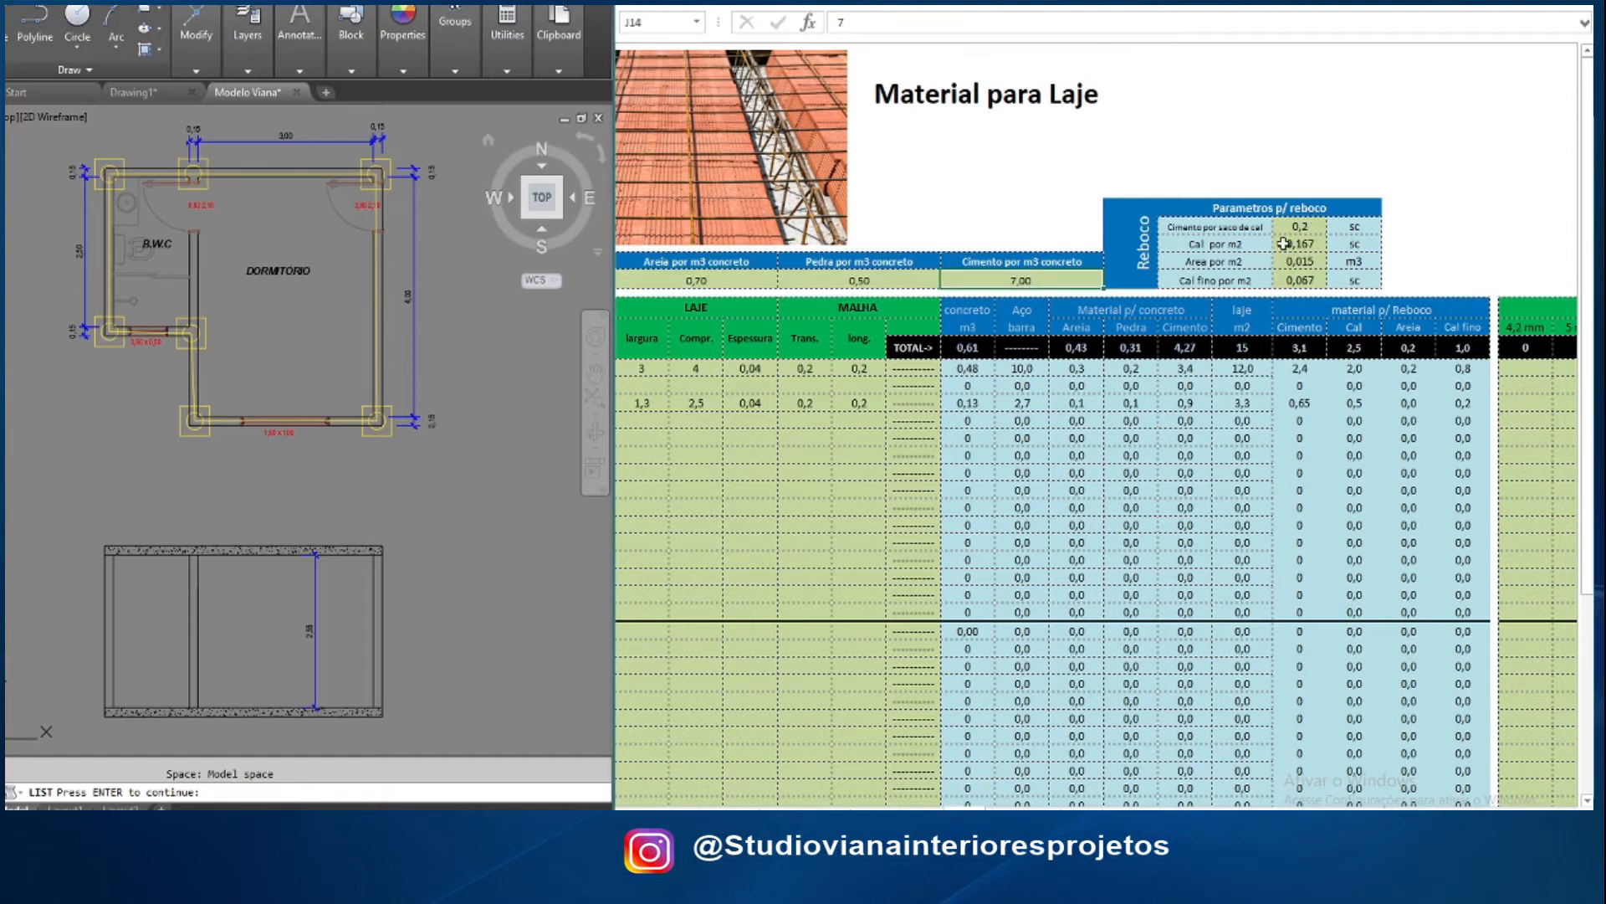
pyautogui.click(1310, 224)
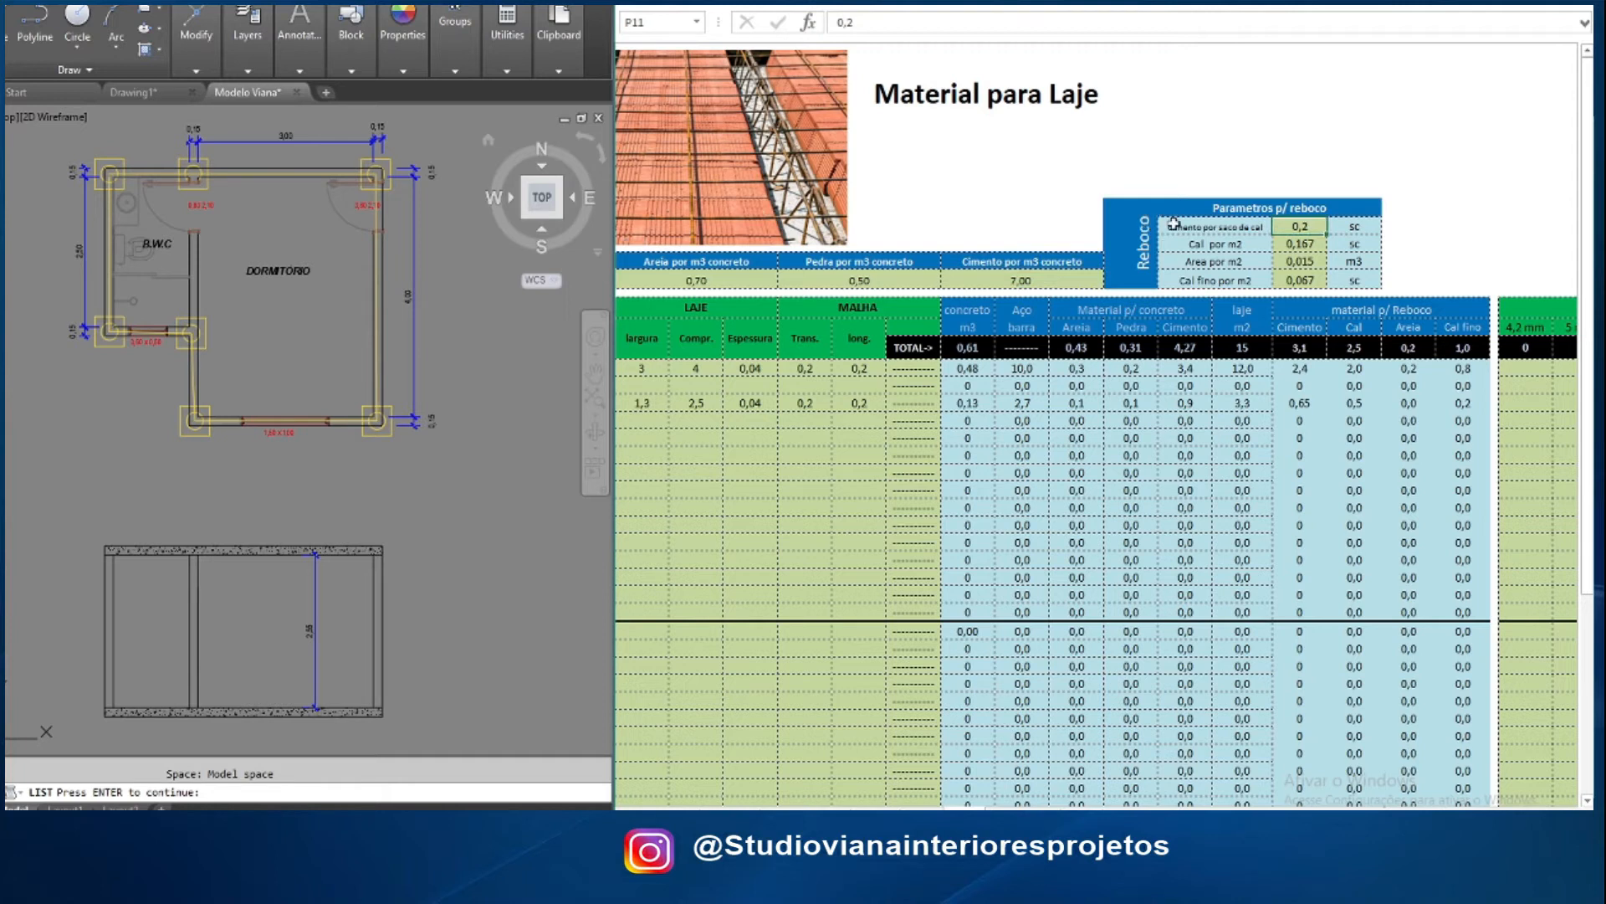
pyautogui.click(1301, 244)
pyautogui.click(1302, 261)
pyautogui.click(1300, 282)
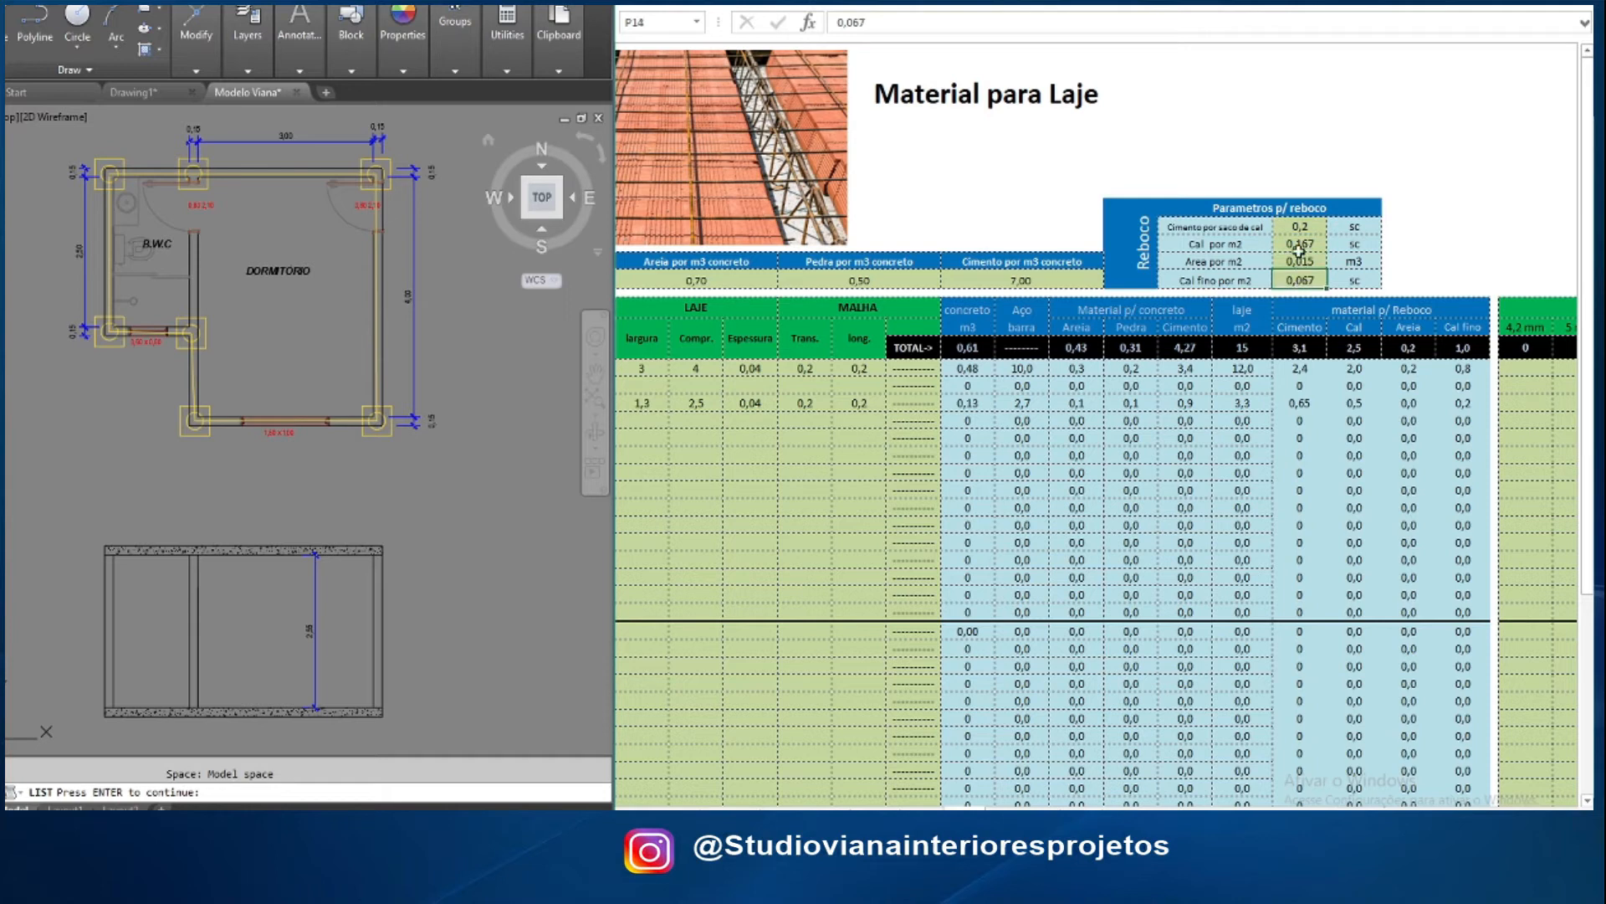
pyautogui.click(1298, 226)
pyautogui.click(1295, 246)
pyautogui.click(1295, 262)
pyautogui.click(1294, 281)
pyautogui.click(1298, 248)
pyautogui.click(1298, 227)
pyautogui.click(1302, 248)
pyautogui.click(1304, 263)
pyautogui.click(1305, 281)
pyautogui.click(1303, 264)
pyautogui.click(1301, 248)
pyautogui.click(1301, 227)
pyautogui.moveTo(1388, 815)
pyautogui.mouseDown()
pyautogui.moveTo(1345, 813)
pyautogui.moveTo(1366, 814)
pyautogui.mouseUp()
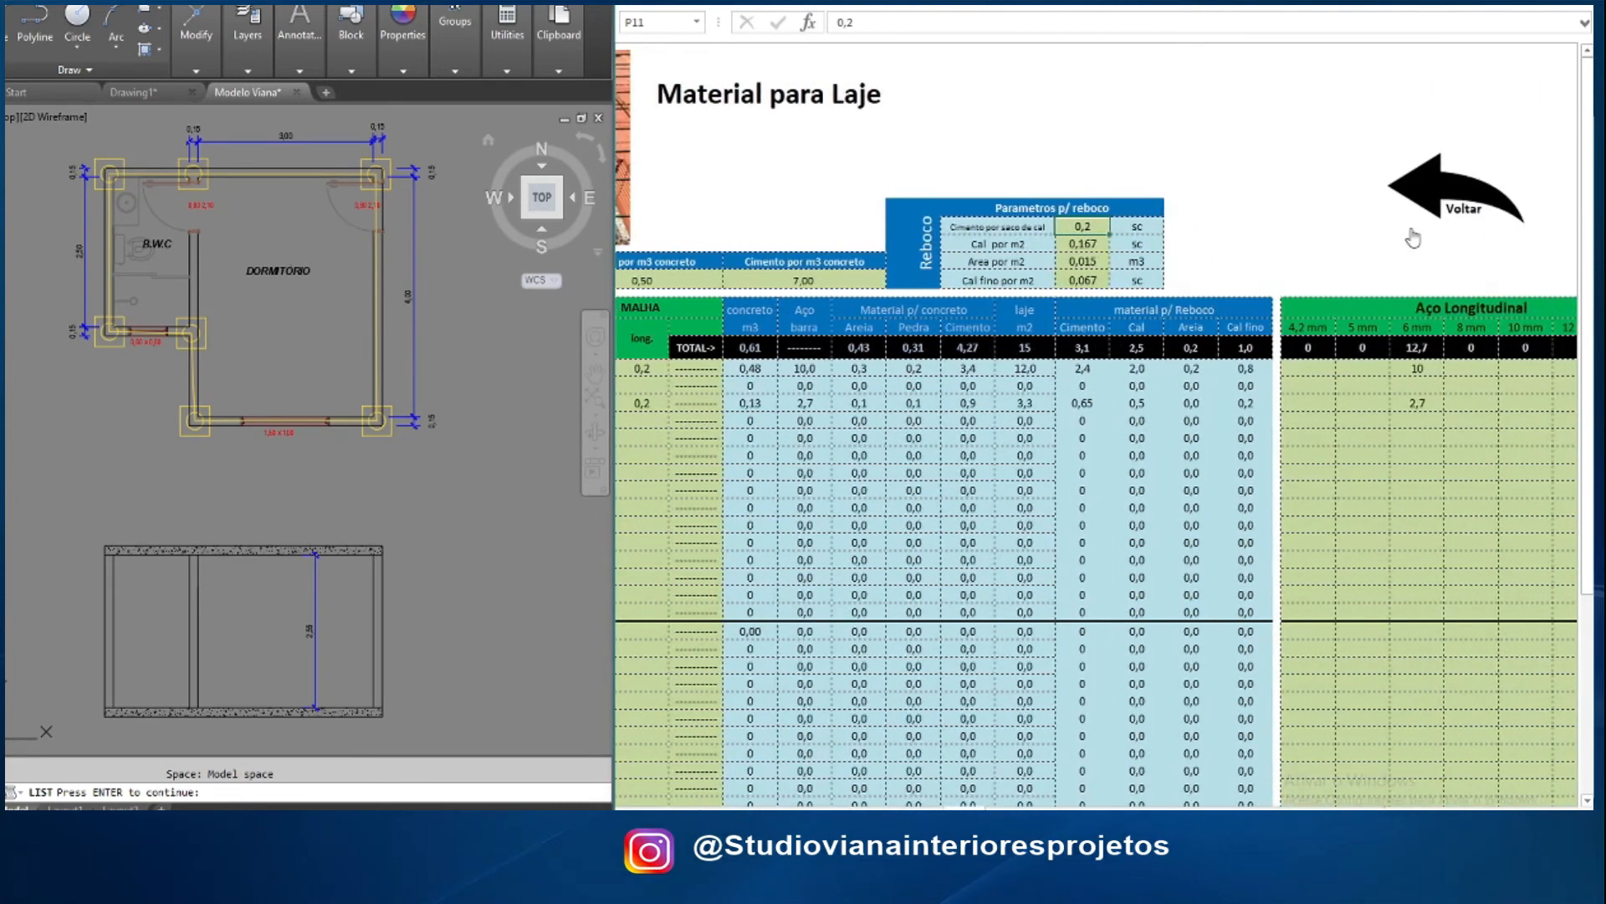
# Return to the Levantamento de Material overview and open the Alvenaria sheet
pyautogui.click(1422, 201)
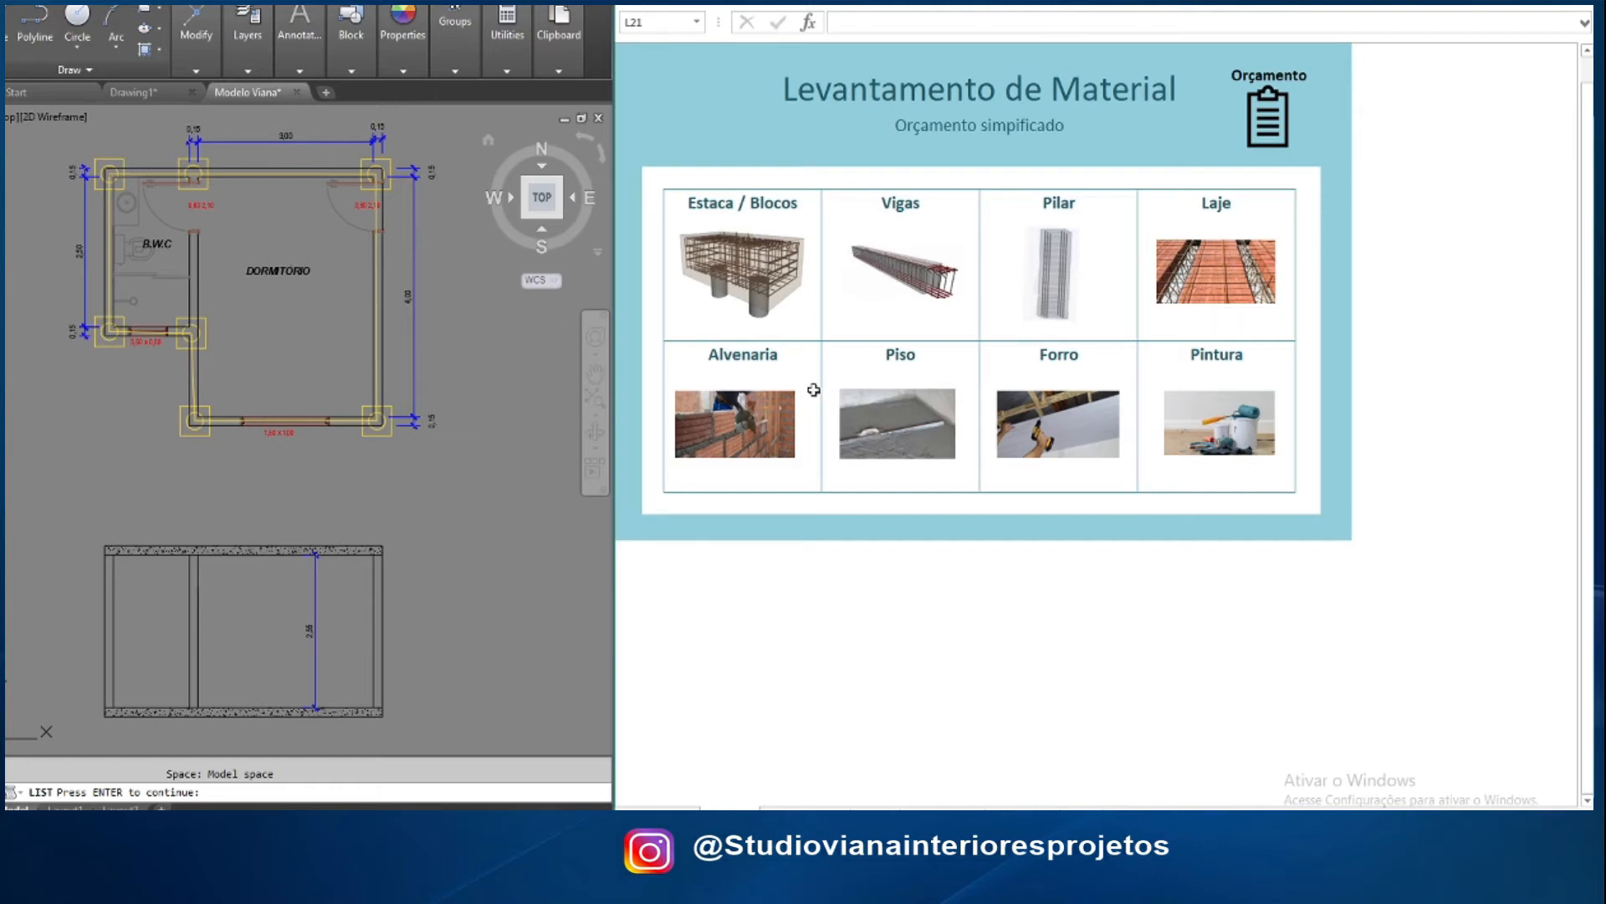
pyautogui.click(744, 418)
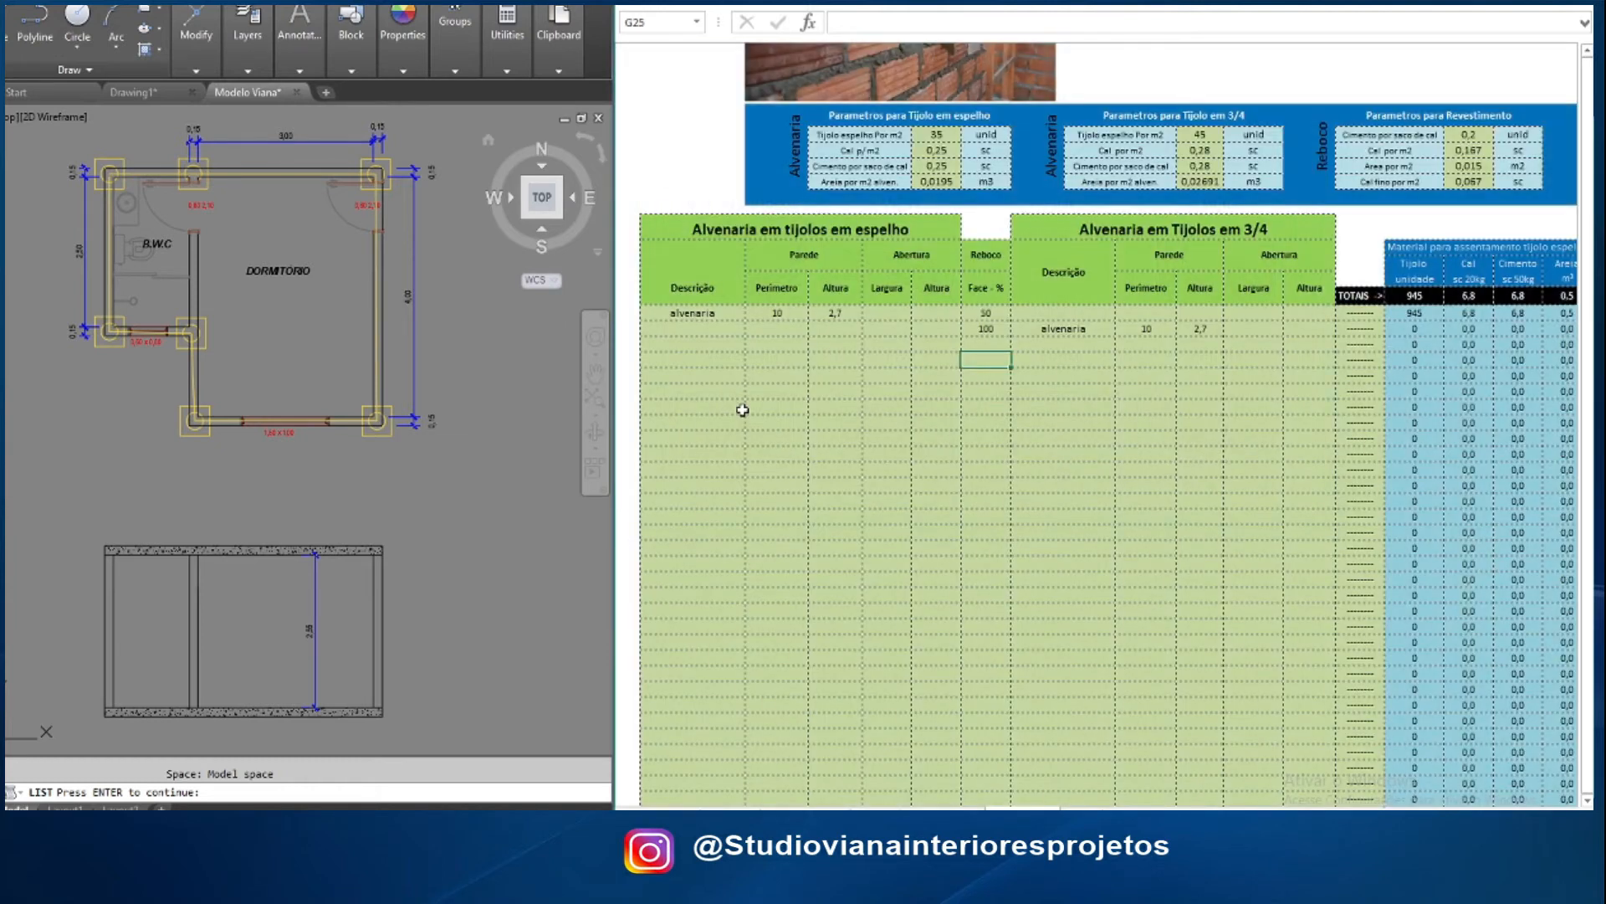
pyautogui.scroll(2, 747, 400)
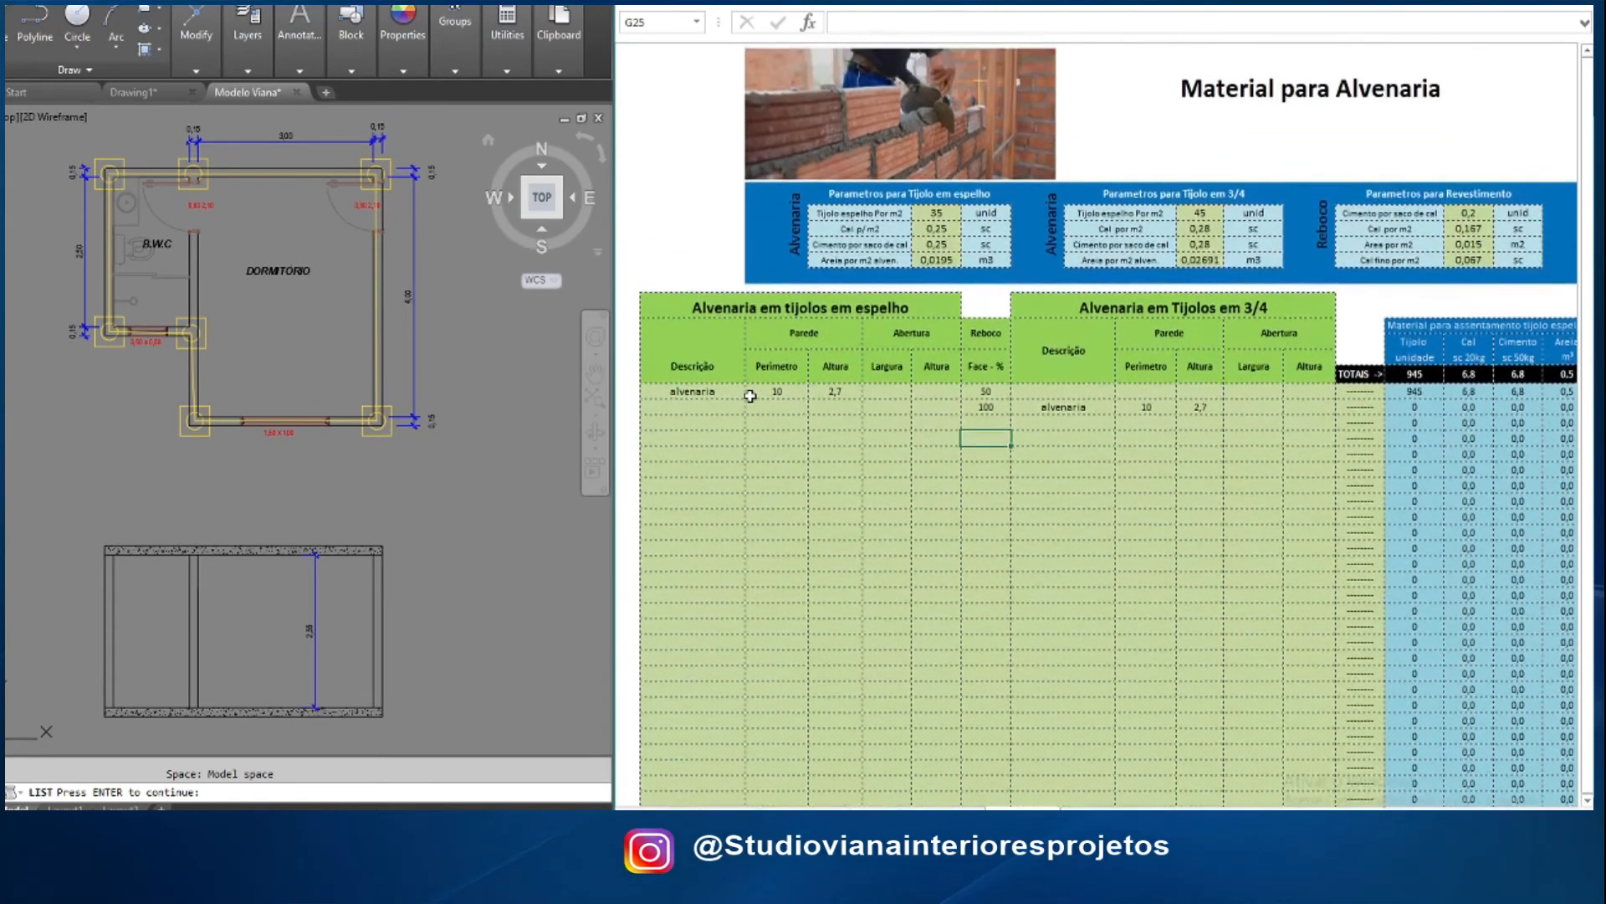
# Examine the masonry sheet's parameters for espelho bricks, 3/4 bricks and plaster coating
pyautogui.click(935, 223)
pyautogui.click(940, 215)
pyautogui.click(939, 230)
pyautogui.click(938, 260)
pyautogui.click(1197, 214)
pyautogui.click(1201, 231)
pyautogui.click(1206, 260)
pyautogui.click(1470, 260)
pyautogui.click(1470, 244)
pyautogui.click(1471, 229)
pyautogui.click(1477, 214)
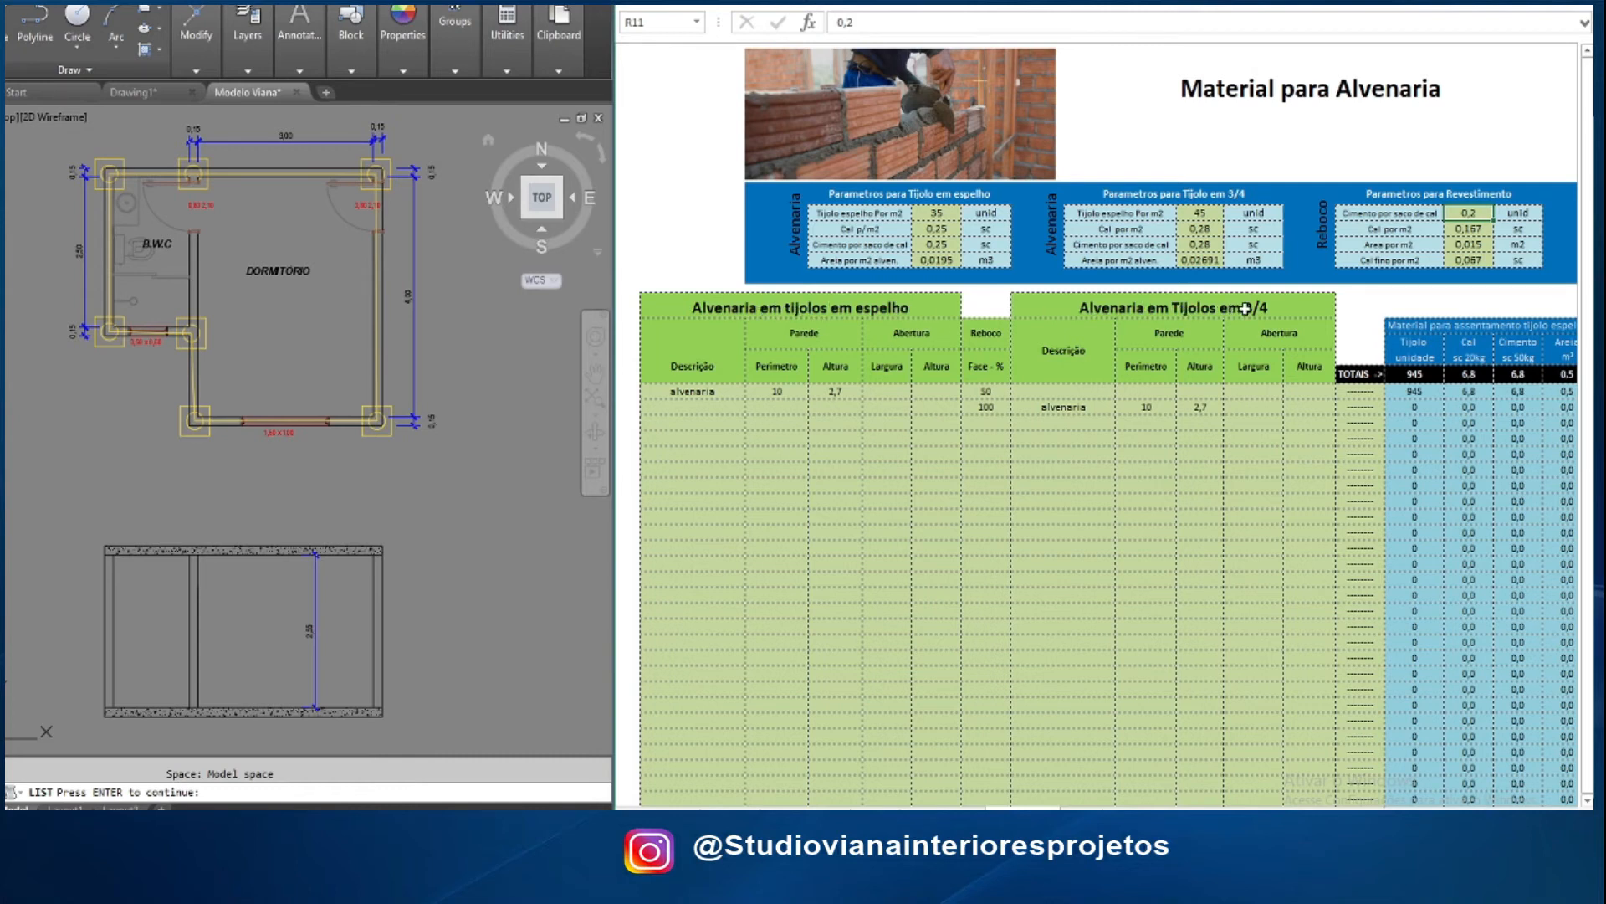
# Clear the two sample alvenaria rows across both brick tables, including their Reboco percentages
pyautogui.click(833, 435)
pyautogui.click(793, 421)
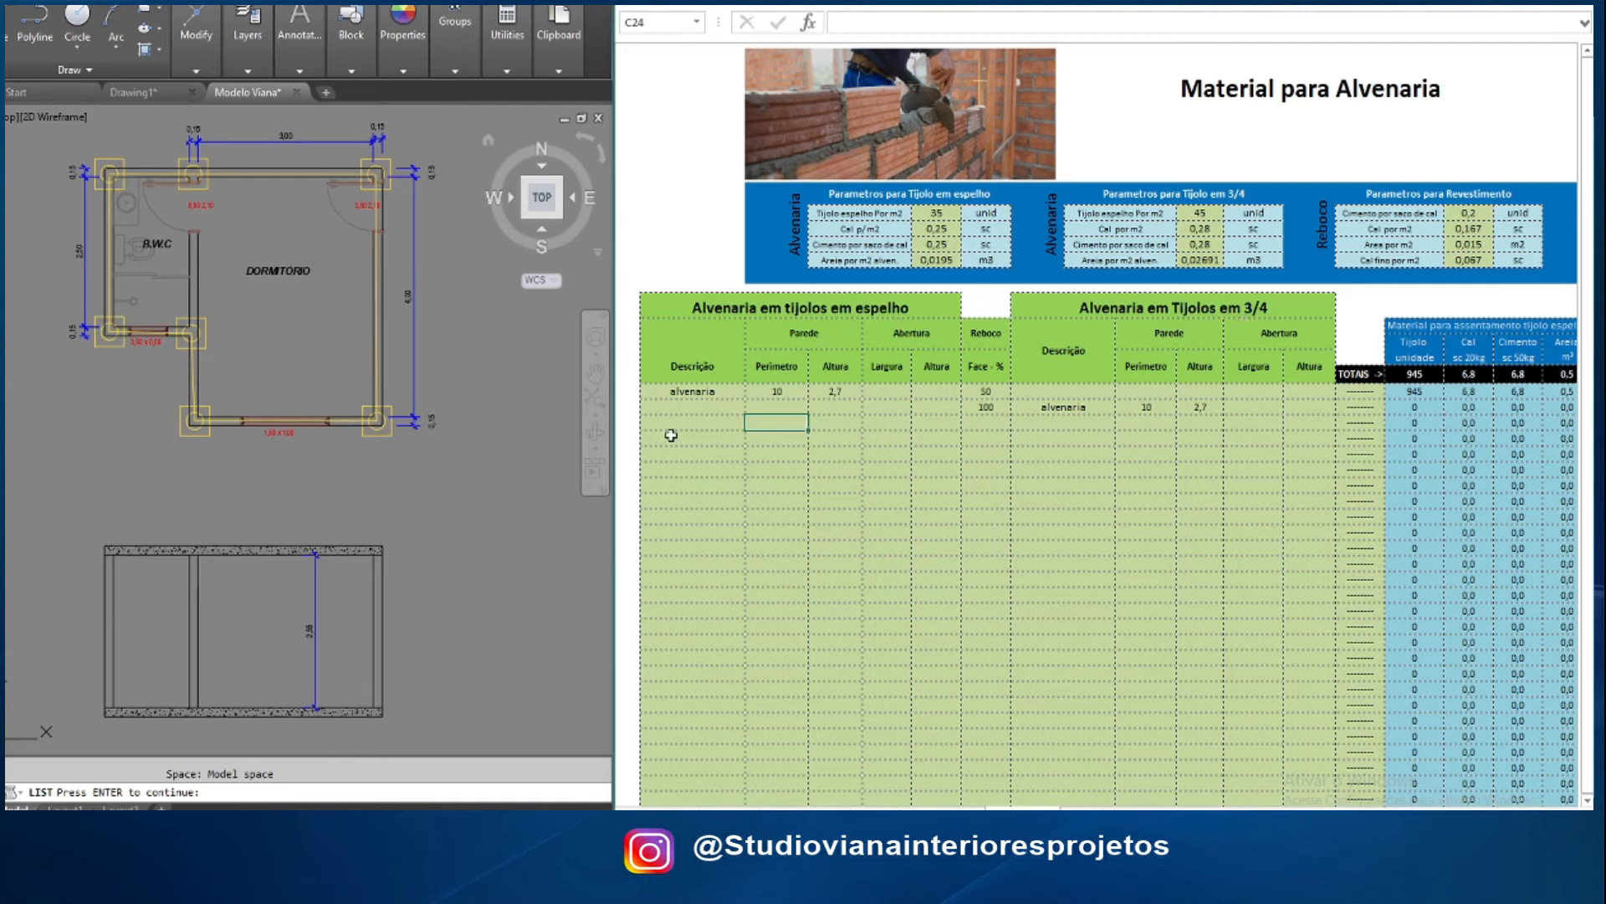
pyautogui.moveTo(691, 392); pyautogui.dragTo(1307, 408)
pyautogui.press('Delete')
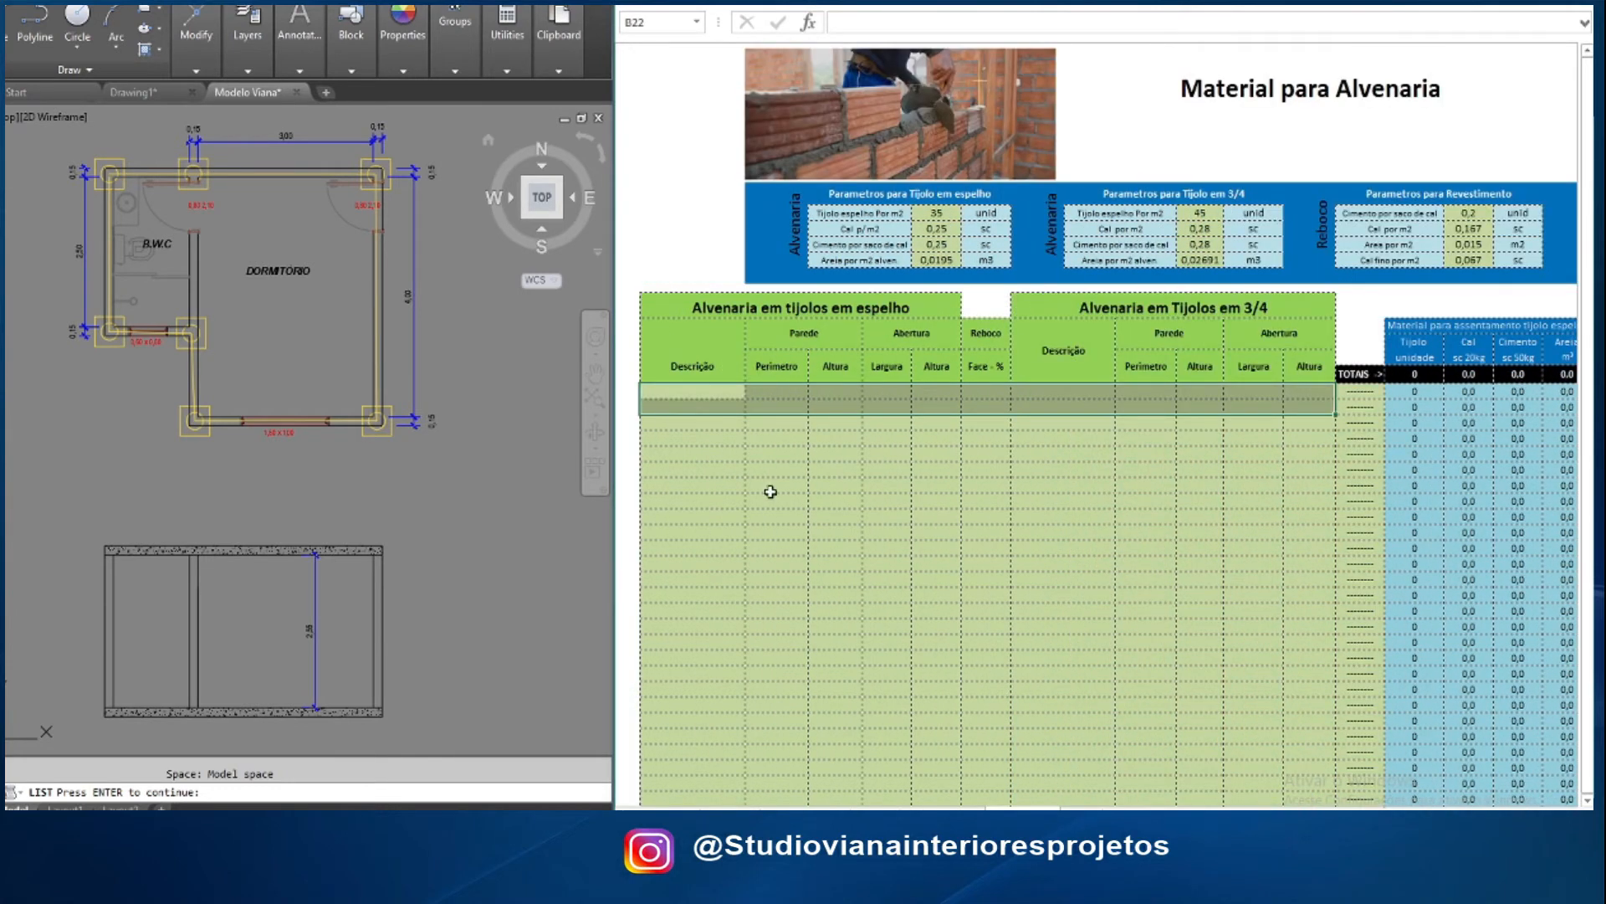
pyautogui.click(739, 470)
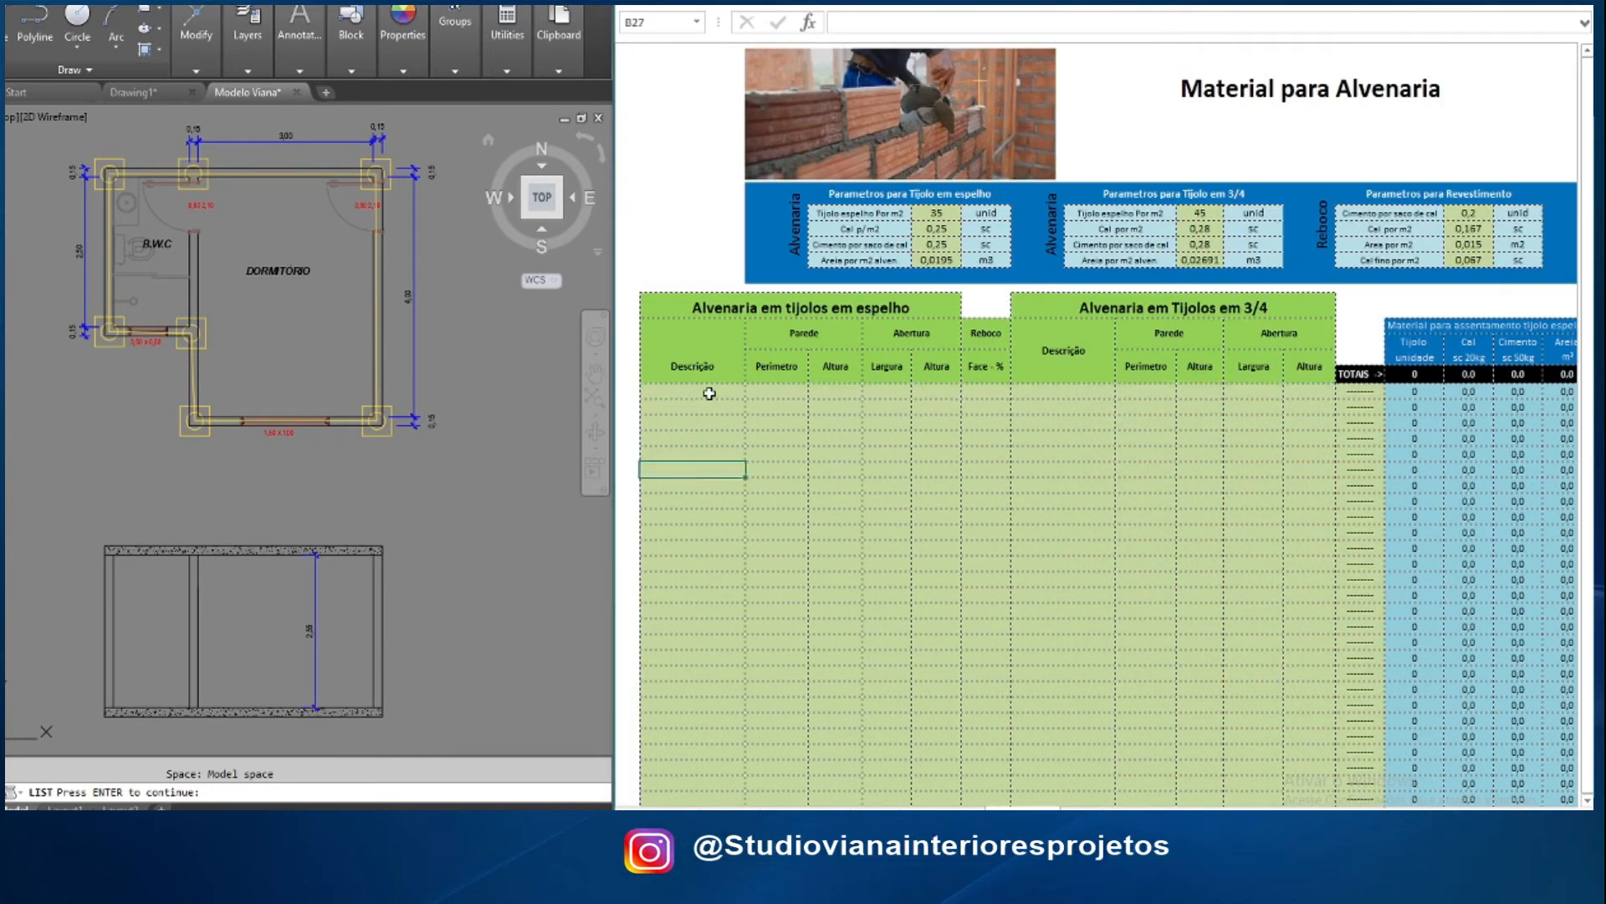
# Enter "paredes" as the first description in the Alvenaria em Tijolos em 3/4 table
pyautogui.click(694, 407)
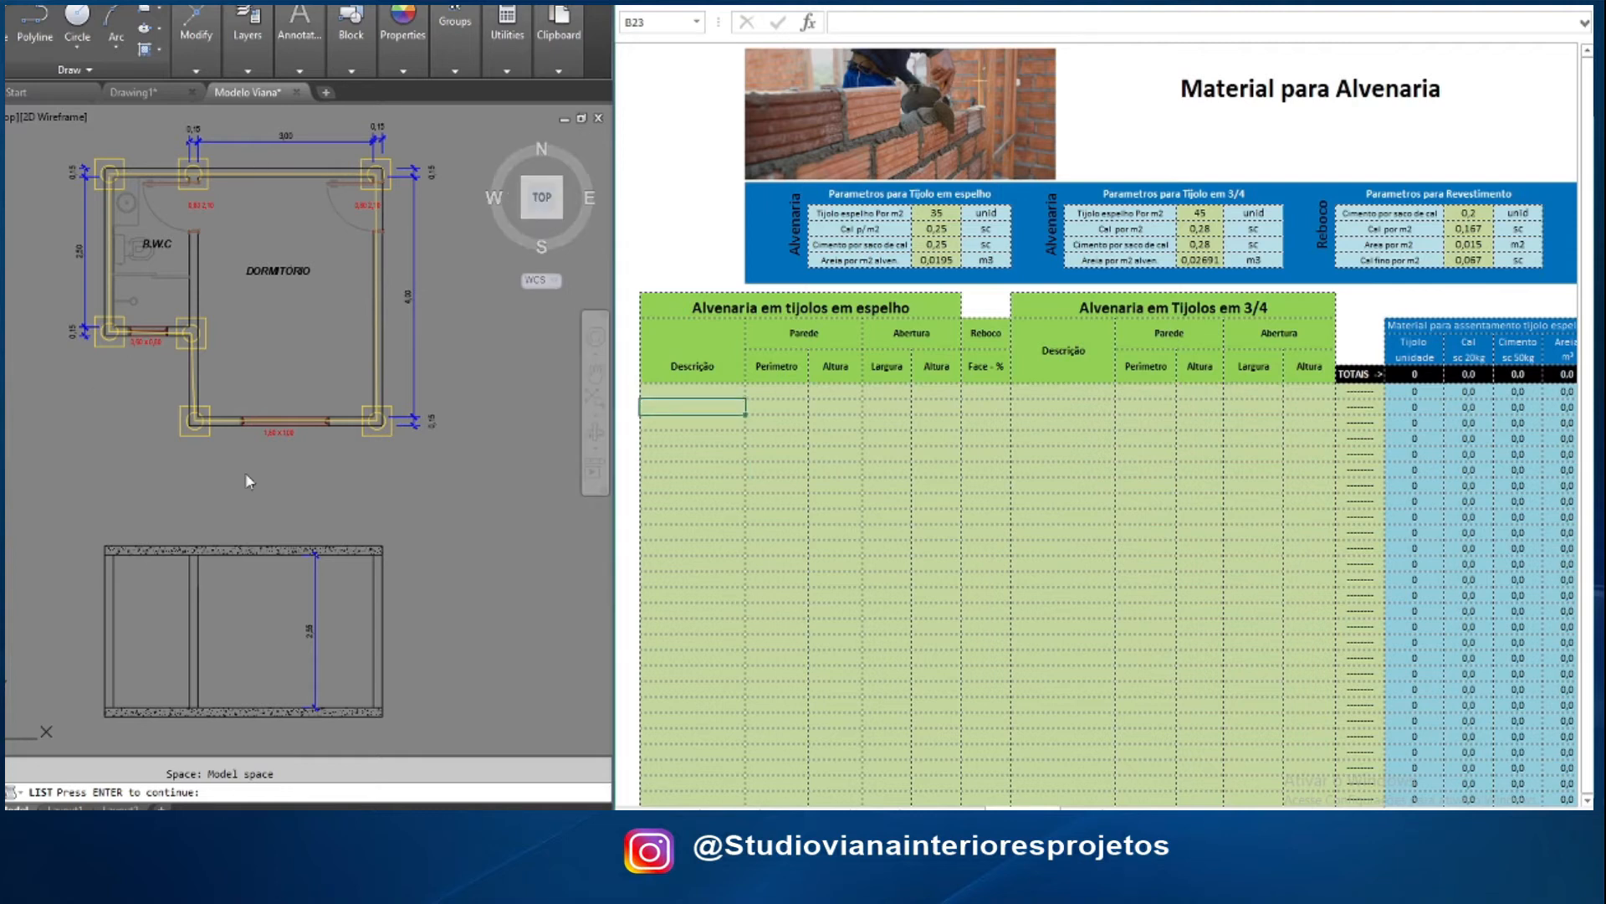
pyautogui.click(693, 436)
pyautogui.click(691, 407)
pyautogui.click(1057, 394)
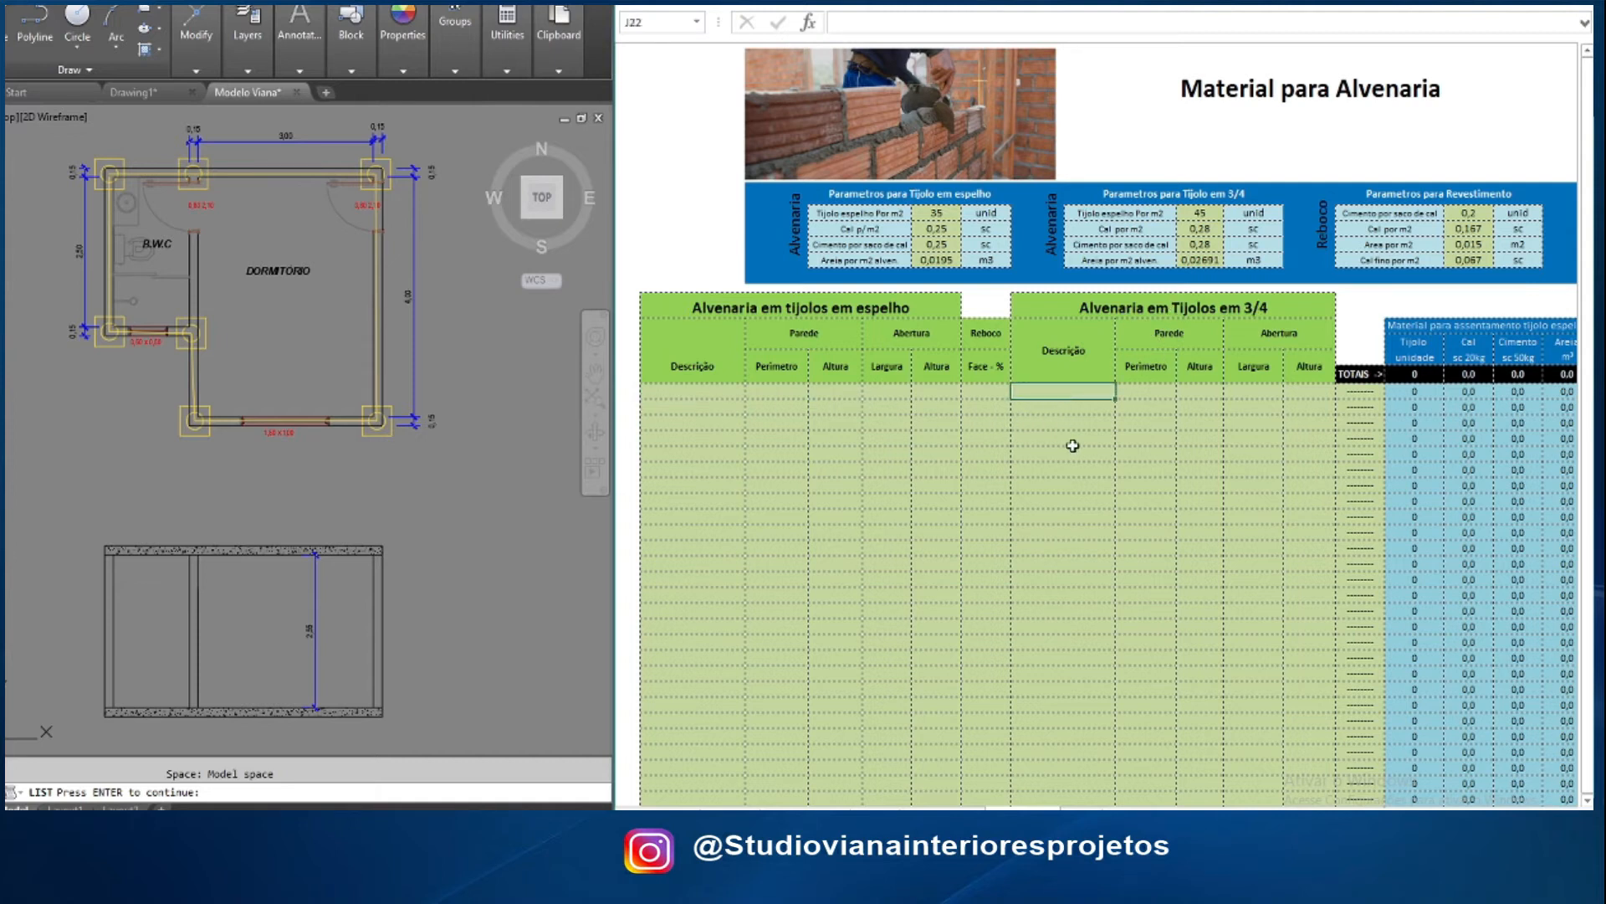
pyautogui.write('paredes')
pyautogui.click(1072, 445)
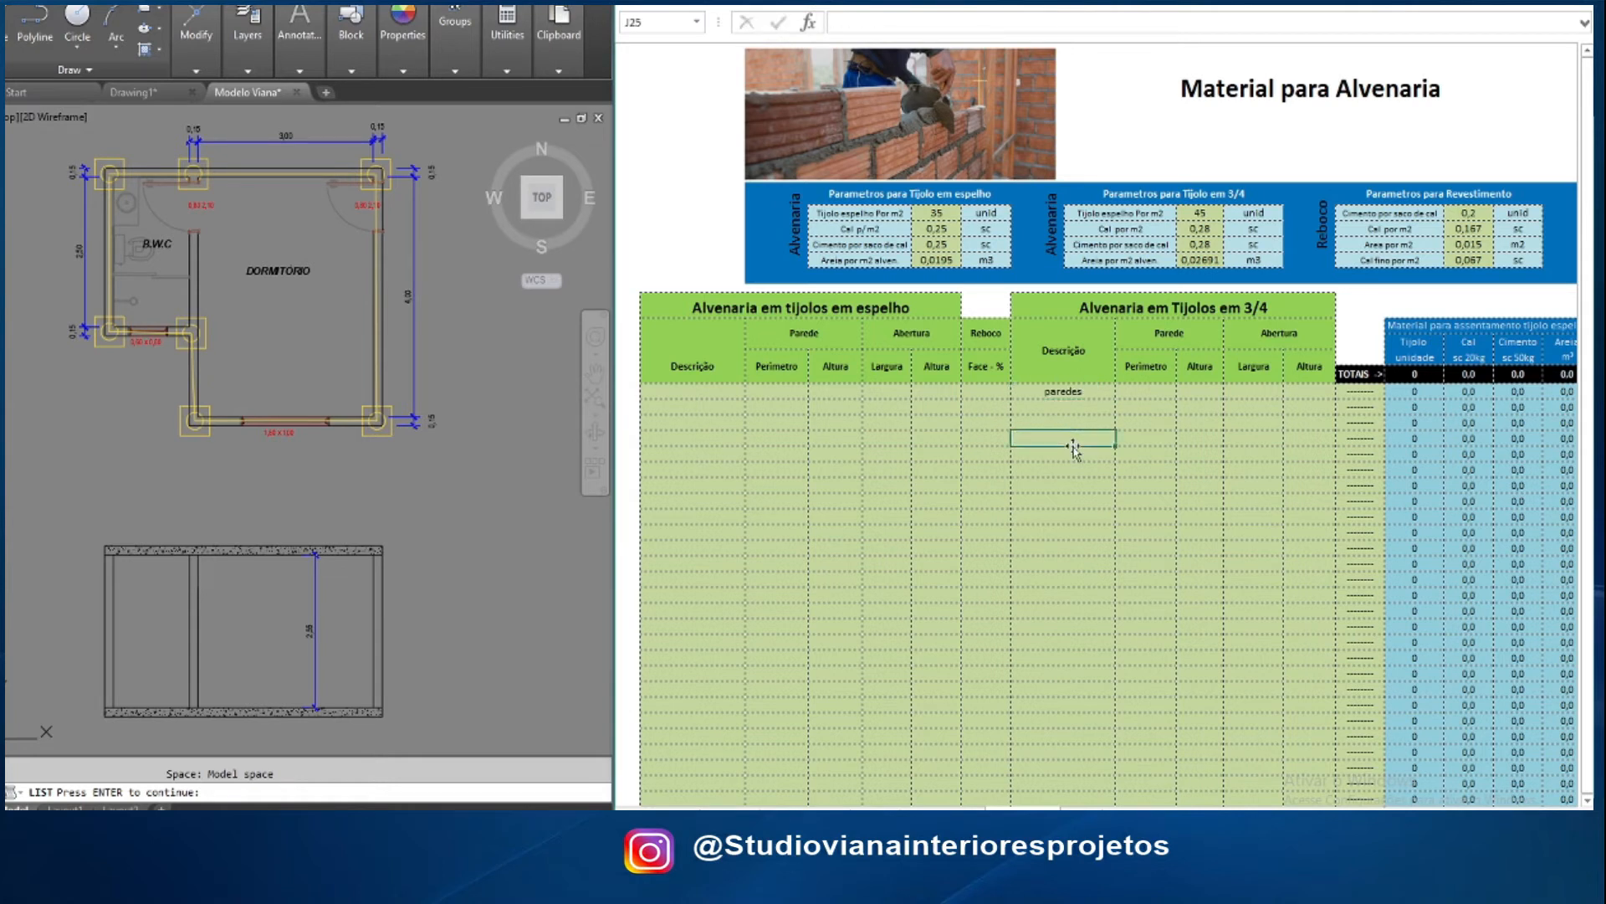
pyautogui.click(1071, 390)
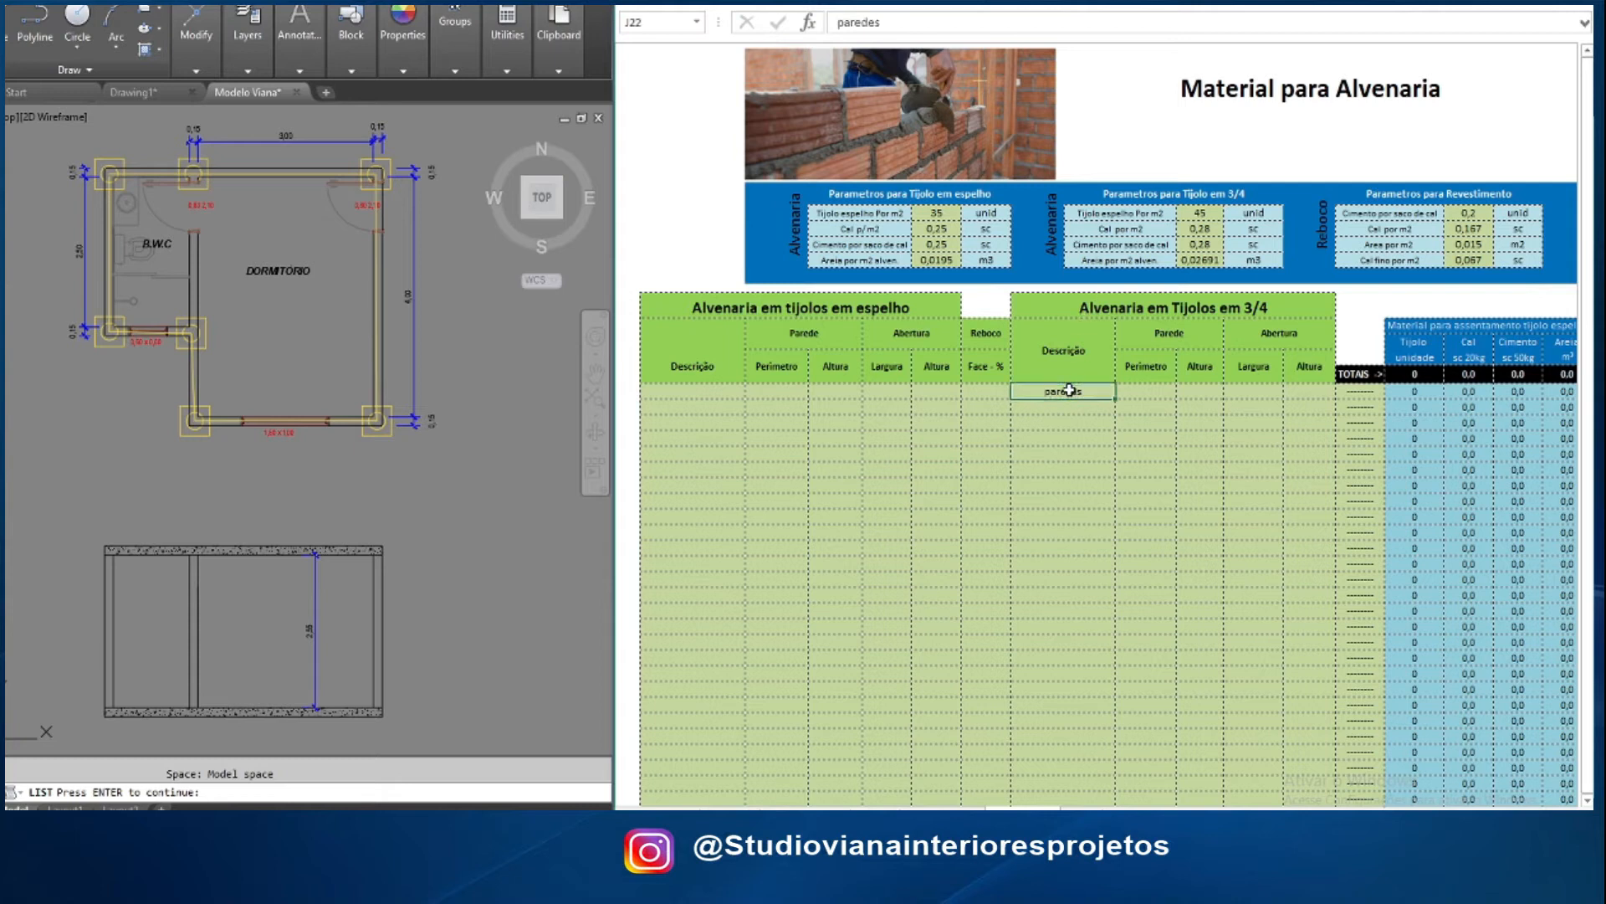
# Set the Perímetro of paredes to 19,73 and its wall Altura to 2,55
pyautogui.click(1151, 389)
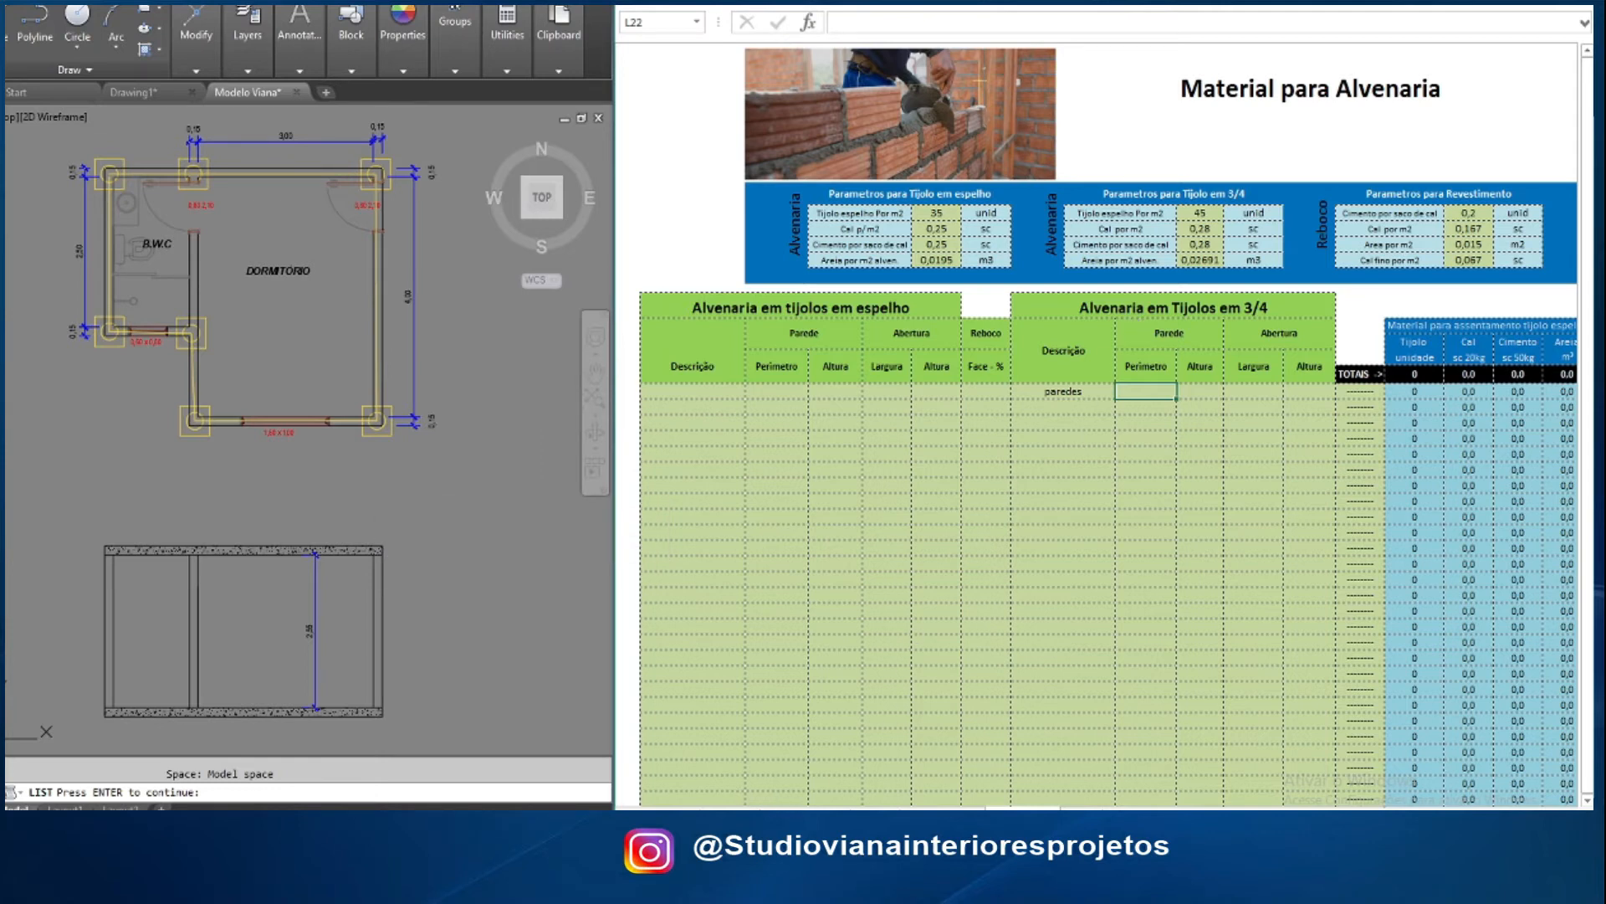
pyautogui.click(874, 809)
pyautogui.click(1406, 161)
pyautogui.click(756, 422)
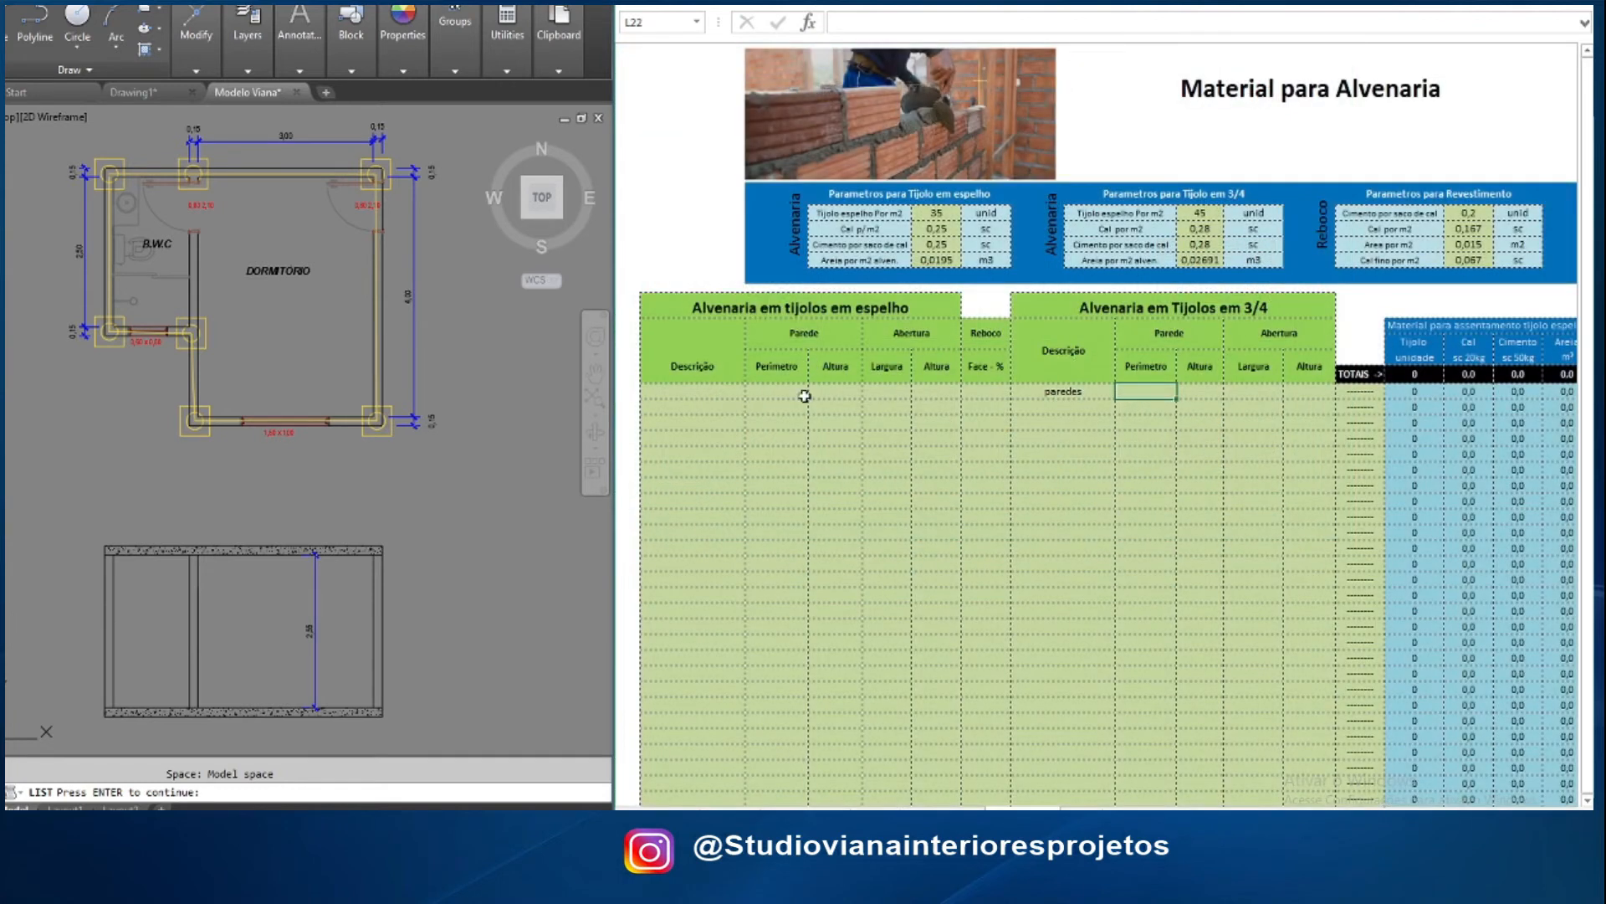
pyautogui.write('19,73')
pyautogui.click(1196, 393)
pyautogui.write('2,55')
pyautogui.click(1182, 456)
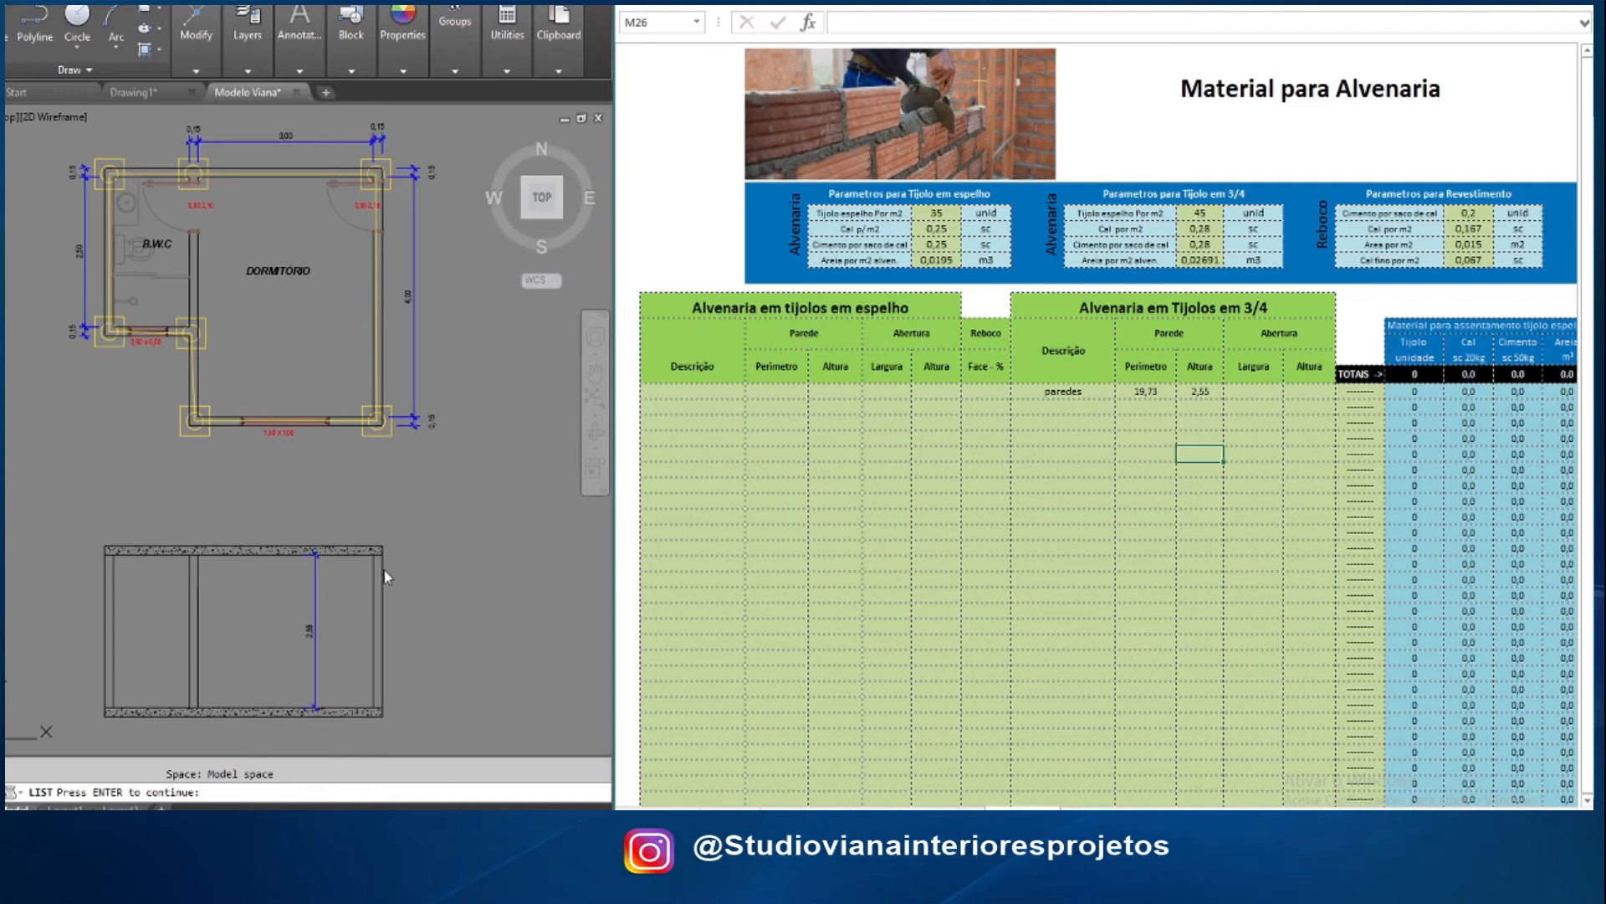
# Note the door and window opening areas 1,50, 0,48 and 3,36 in spare cells of the espelho table's Perímetro column
pyautogui.click(1209, 391)
pyautogui.click(1252, 390)
pyautogui.click(776, 469)
pyautogui.write('1,50')
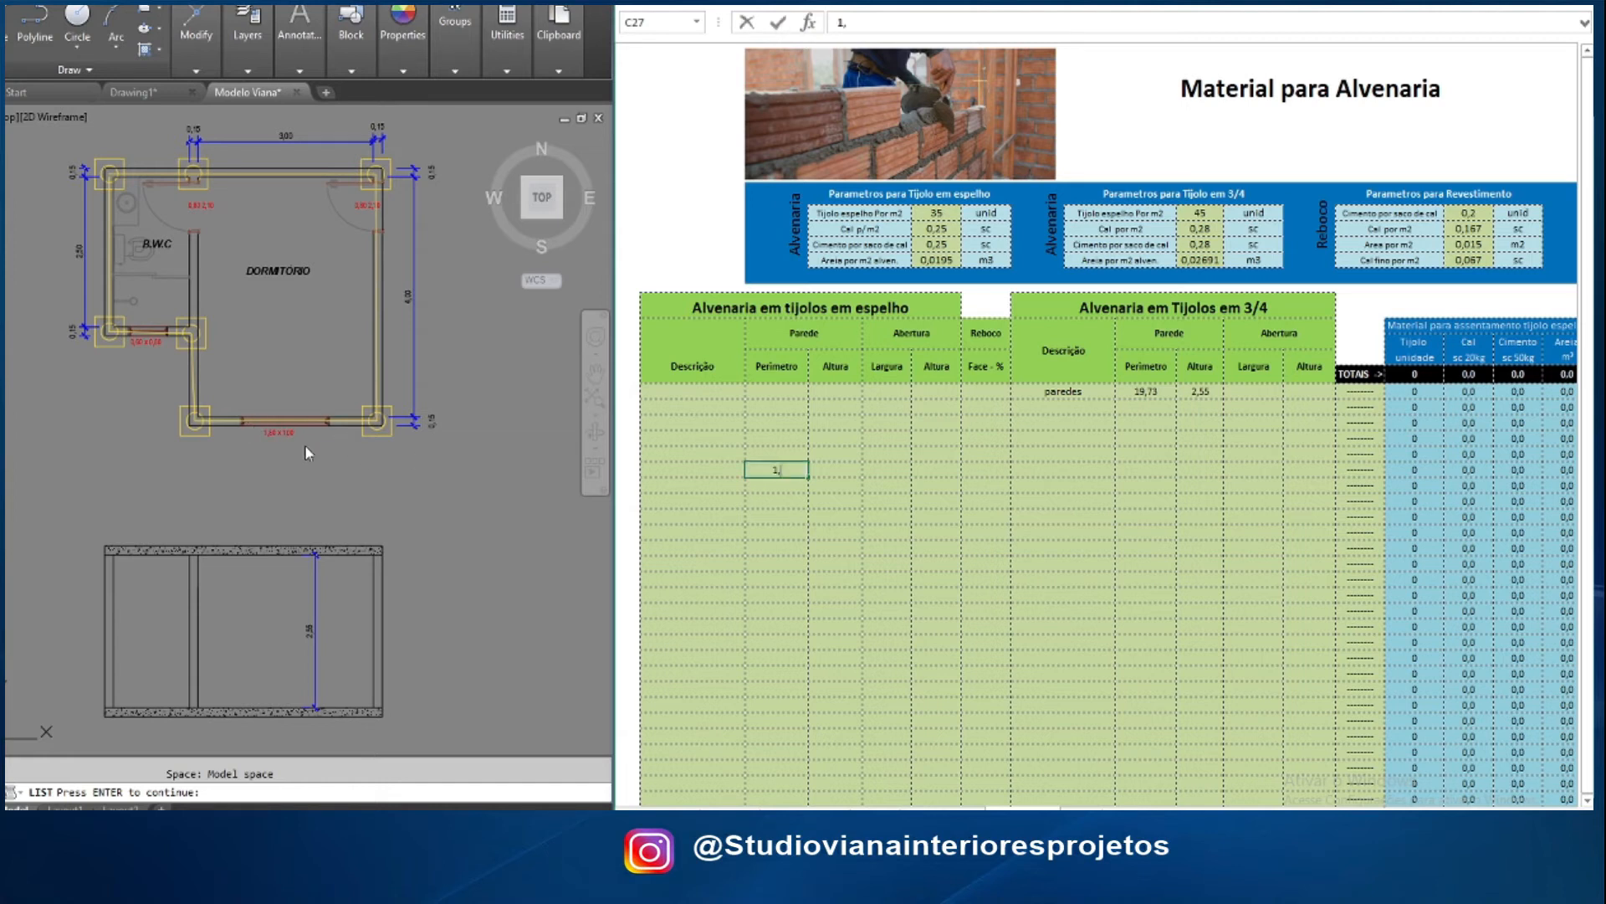
pyautogui.press('Return')
pyautogui.write('0,48')
pyautogui.press('Return')
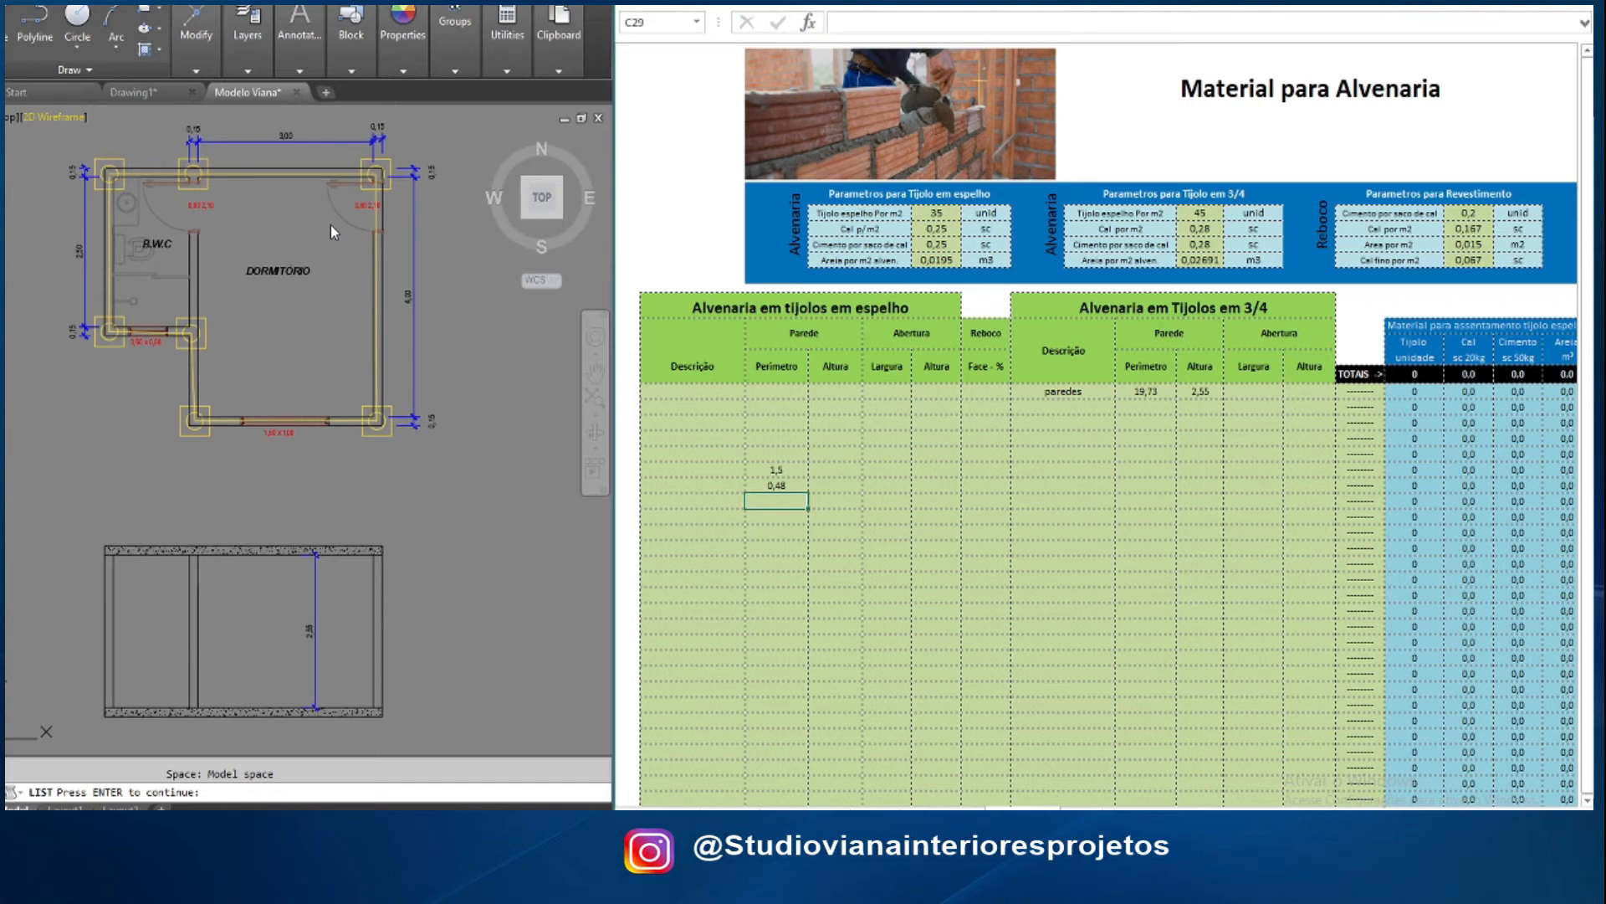
pyautogui.write('3,3')
pyautogui.write('6')
pyautogui.press('Return')
# Set the Abertura of paredes to Largura 5,34 and Altura 1
pyautogui.click(1255, 391)
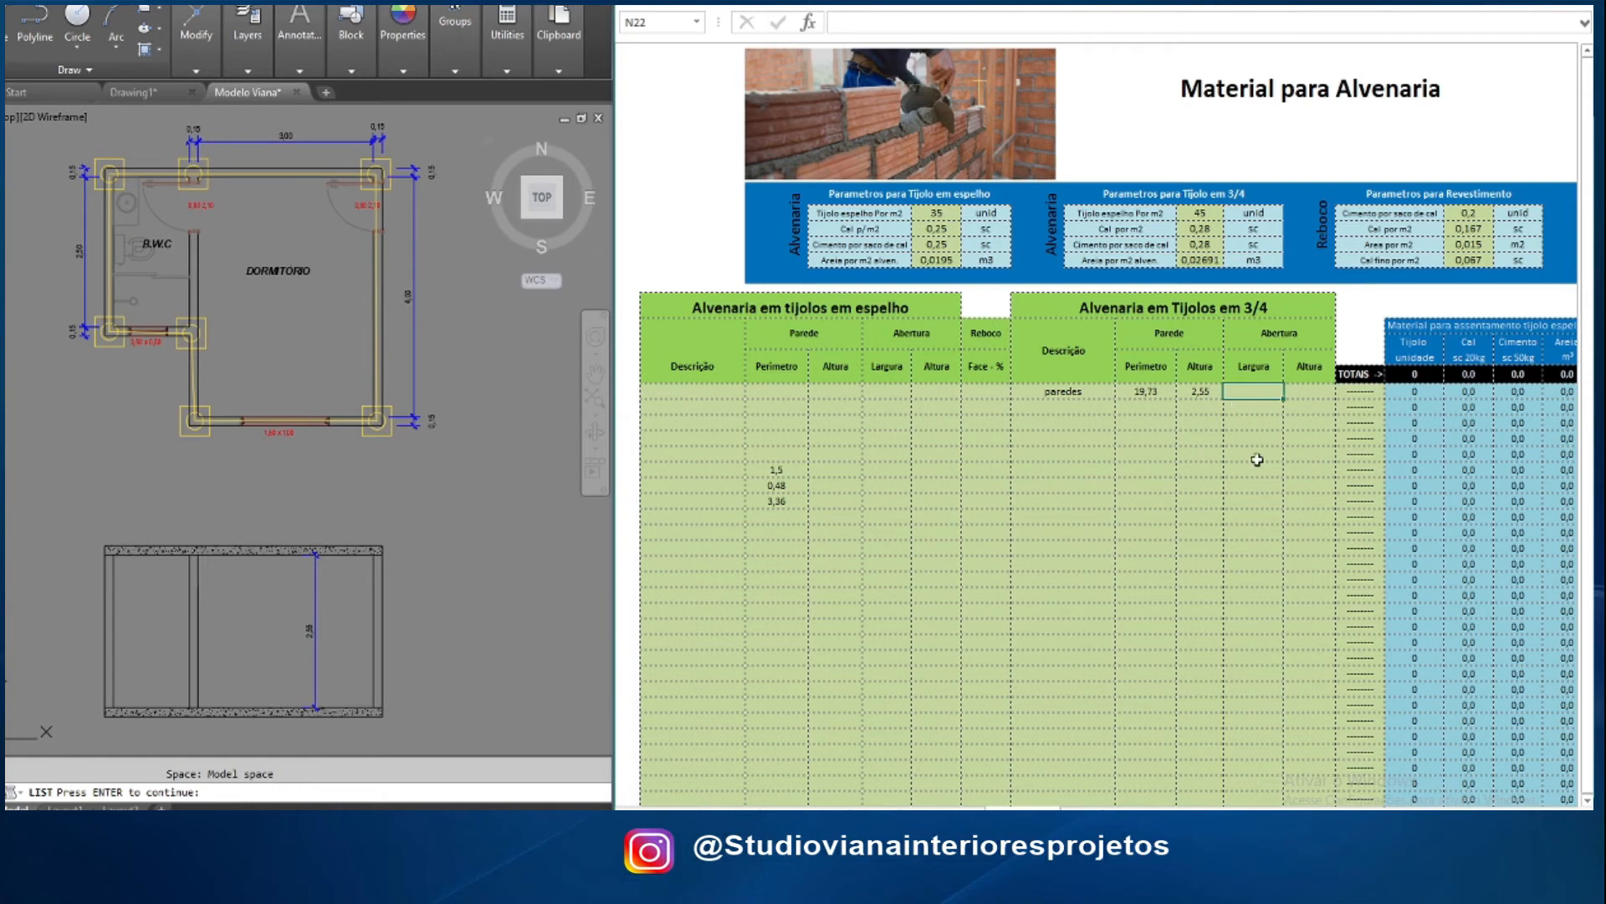
pyautogui.write('5,34')
pyautogui.press('Tab')
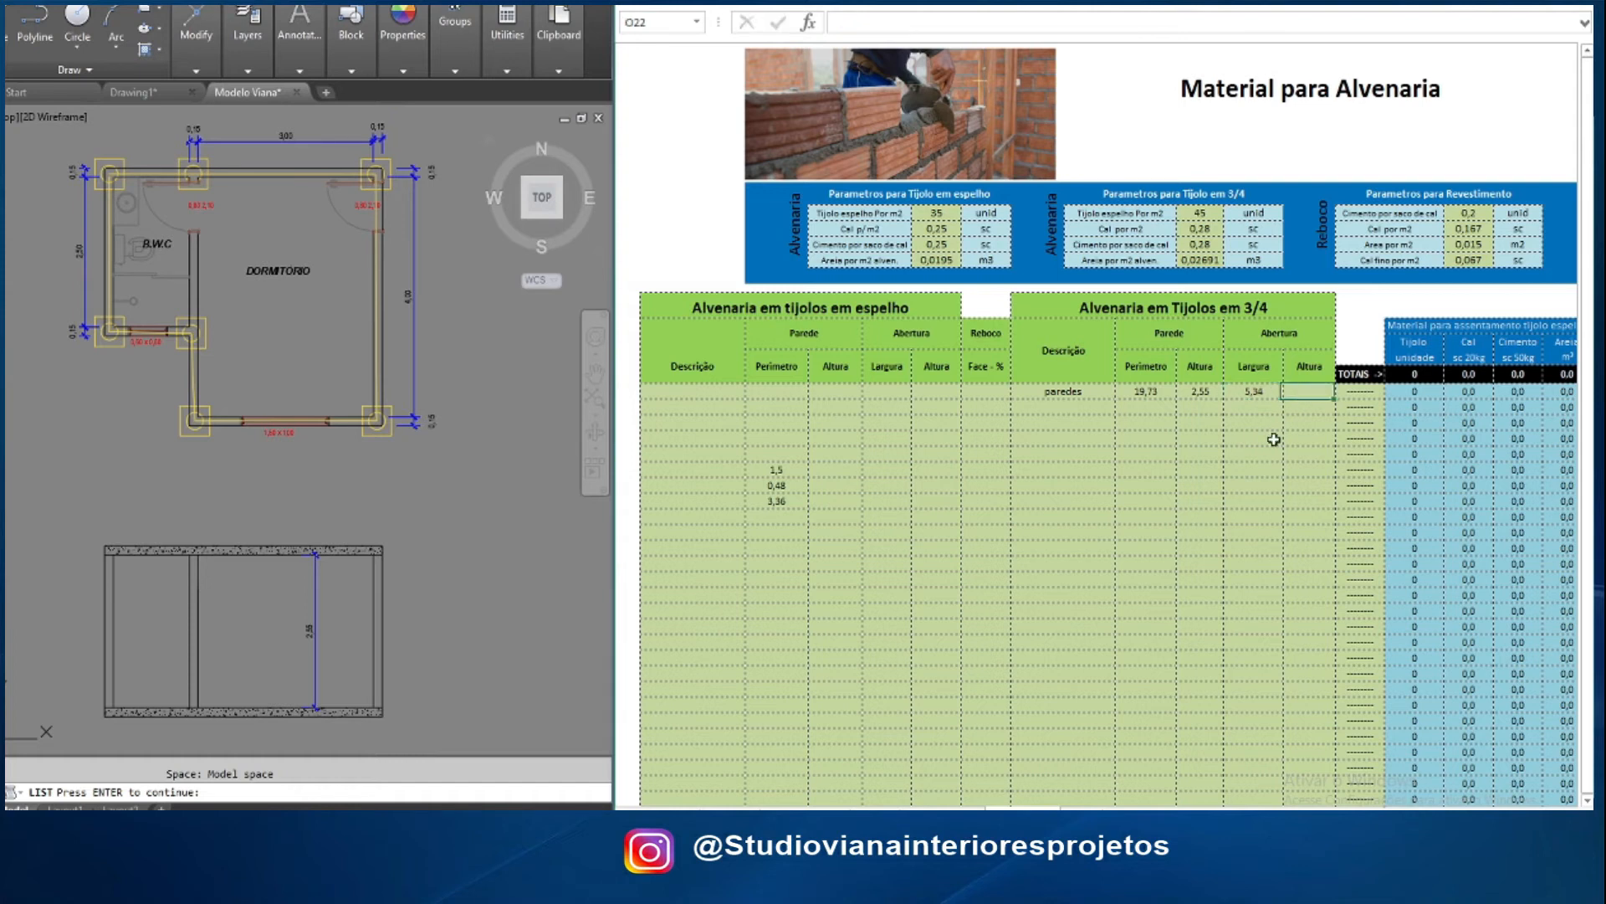
pyautogui.write('1')
pyautogui.press('Return')
# Delete the three noted opening areas and set the Reboco Face - % for paredes to 100
pyautogui.click(991, 395)
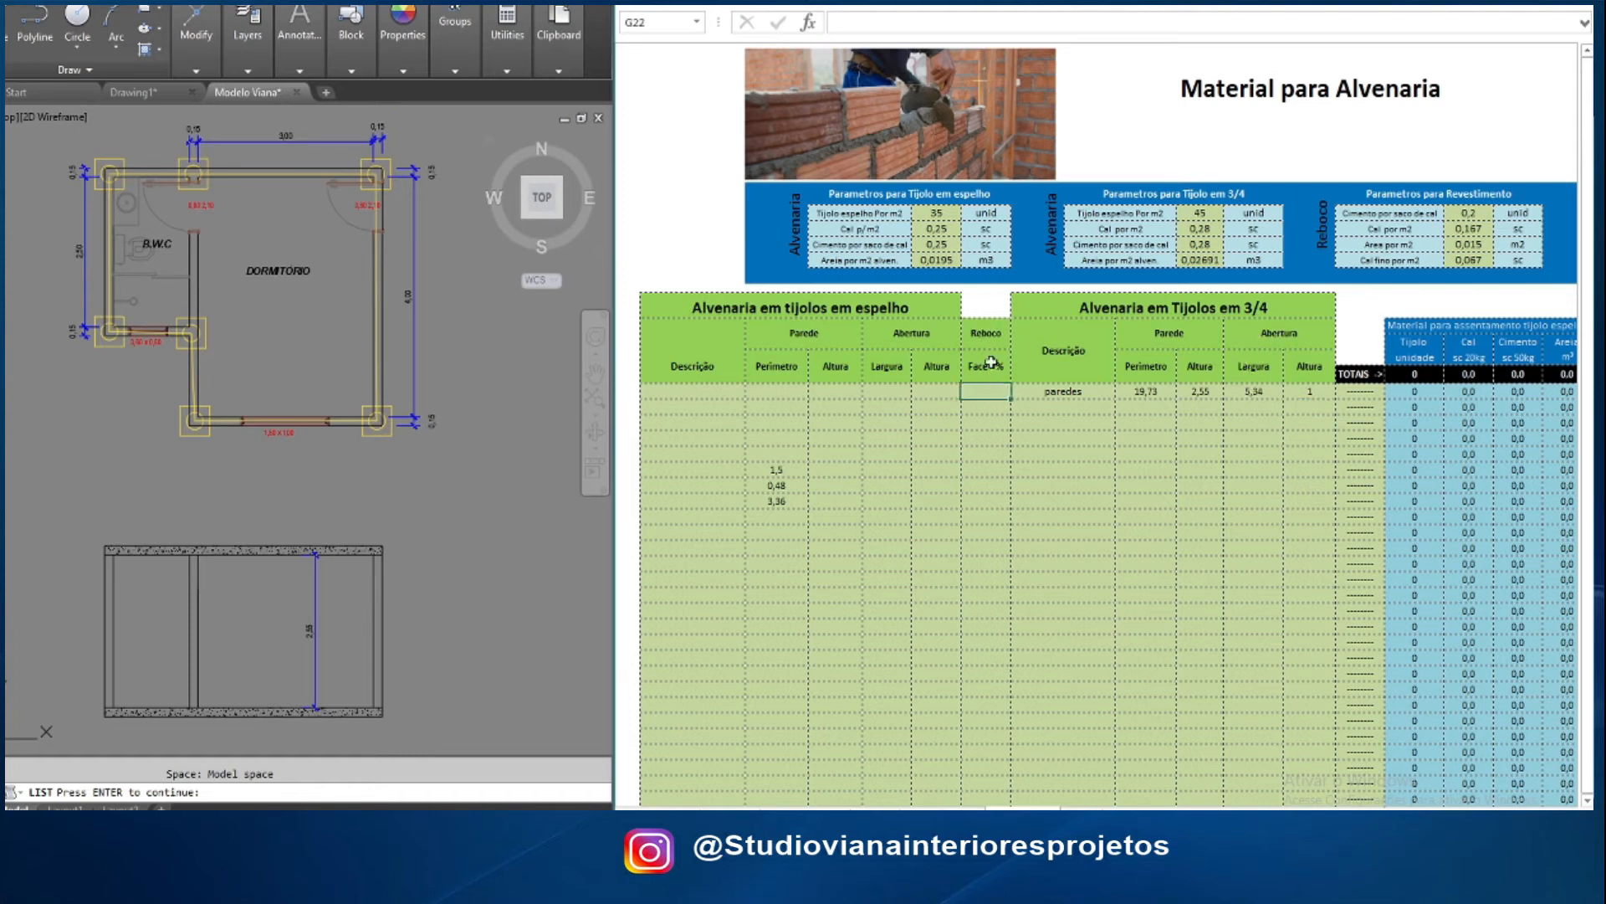
pyautogui.moveTo(782, 470); pyautogui.dragTo(789, 528)
pyautogui.press('Delete')
pyautogui.click(987, 393)
pyautogui.write('100')
pyautogui.press('Return')
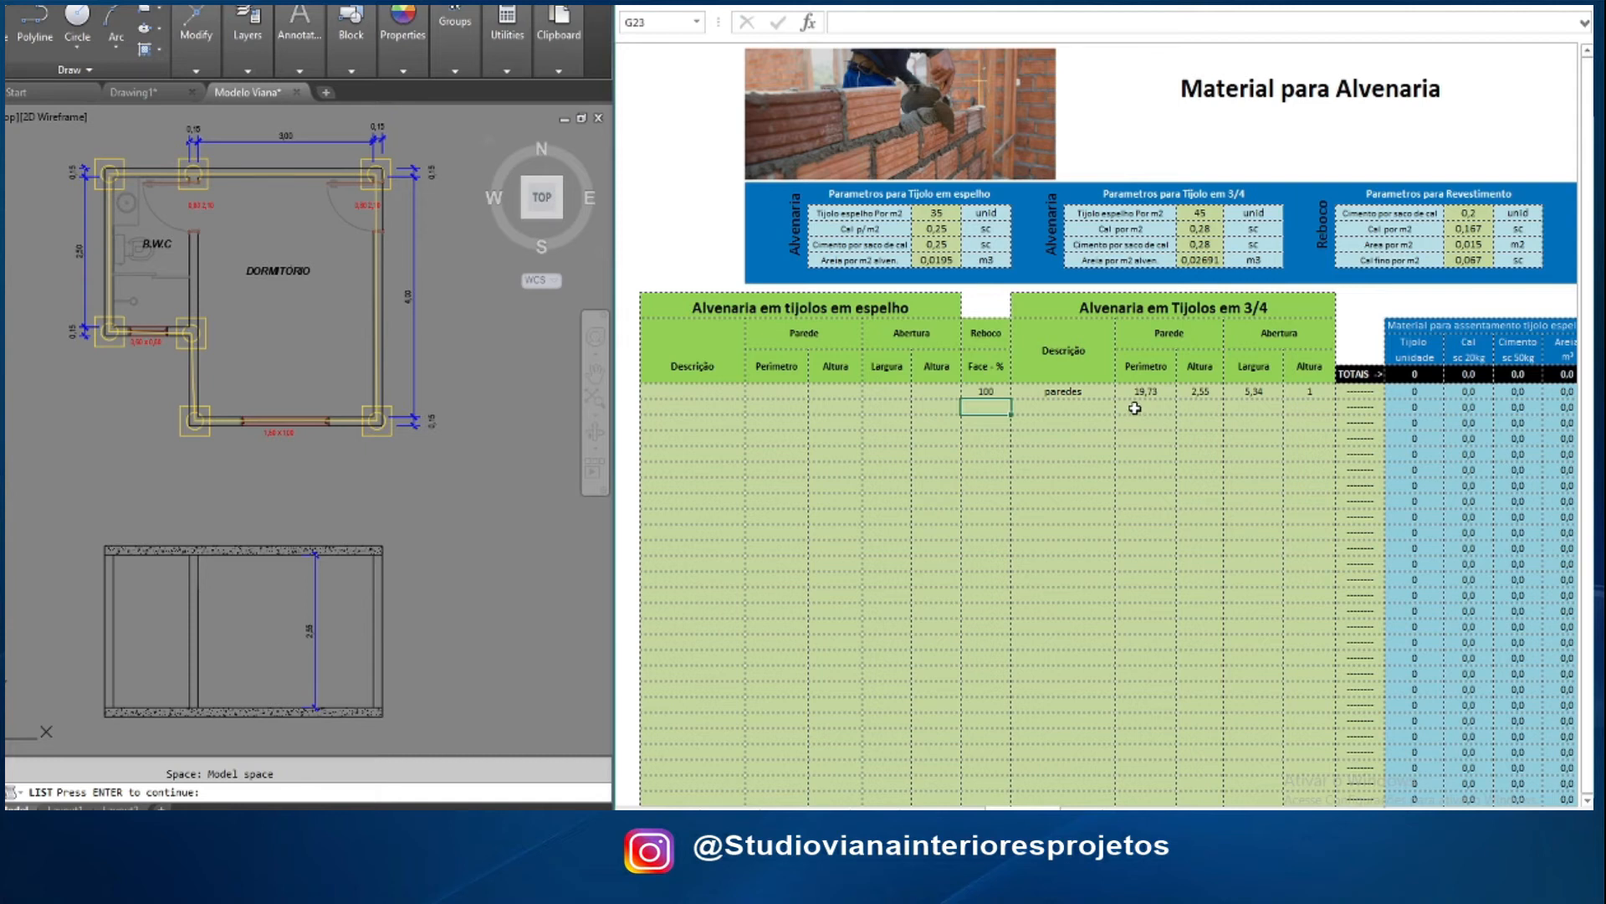
# Try 50 as the Reboco Face - % for paredes, and set it back to 100
pyautogui.click(1004, 389)
pyautogui.write('50')
pyautogui.write('100')
pyautogui.press('Return')
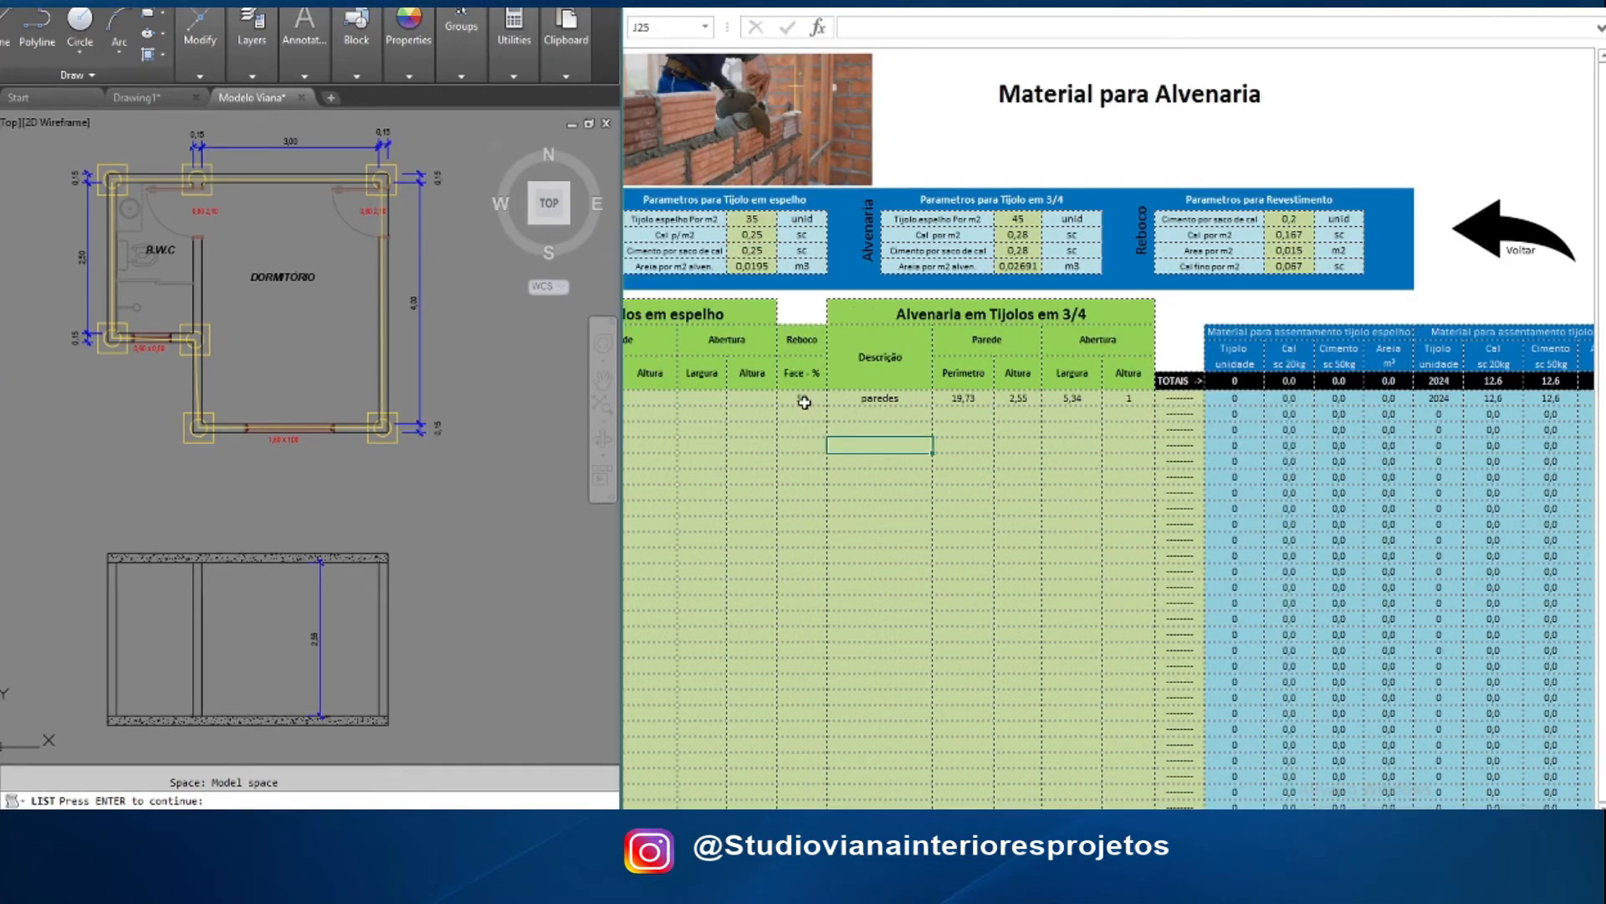
pyautogui.click(804, 402)
pyautogui.write('100')
pyautogui.press('Return')
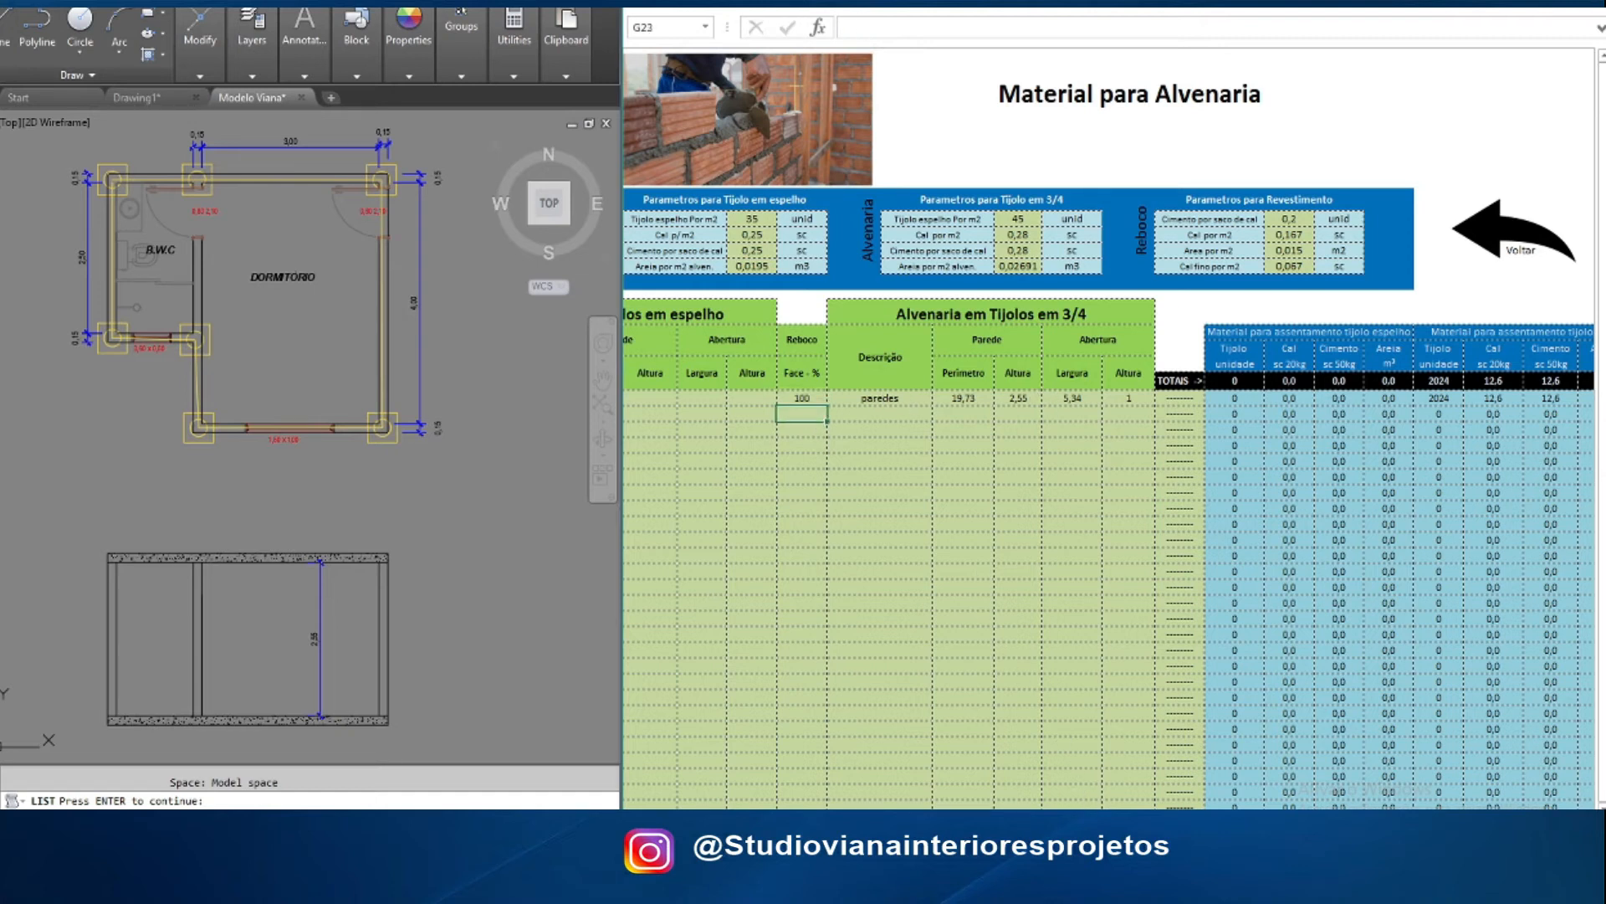
# Review the calculated masonry and plaster materials for paredes and the parameters behind them
pyautogui.hscroll(5, 1460, 536)
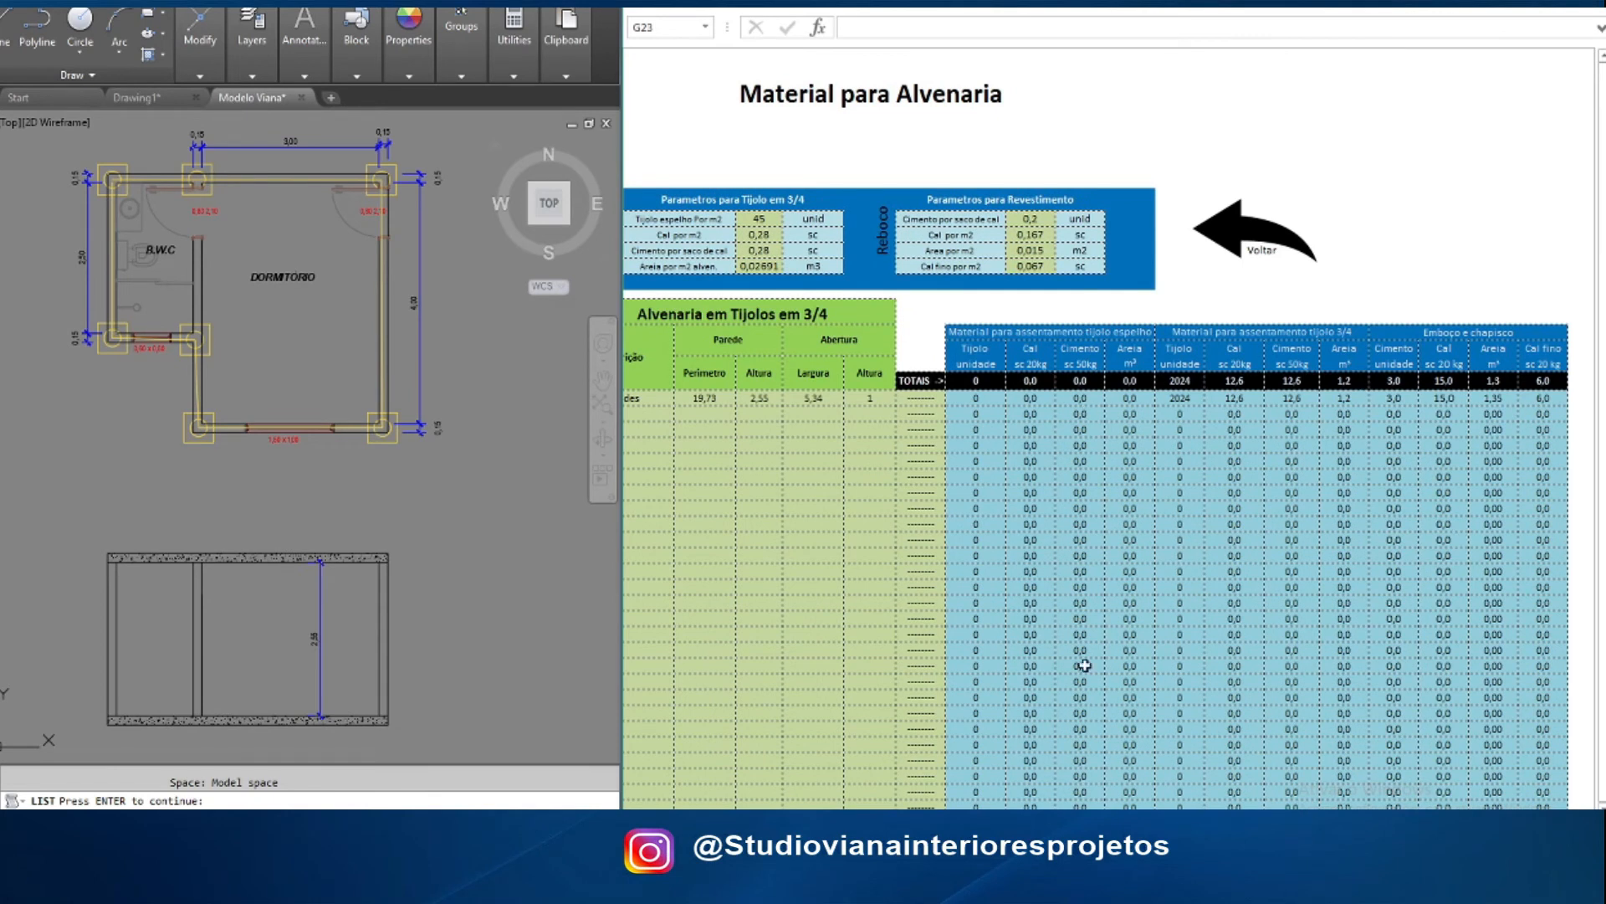
pyautogui.hscroll(-6, 1306, 296)
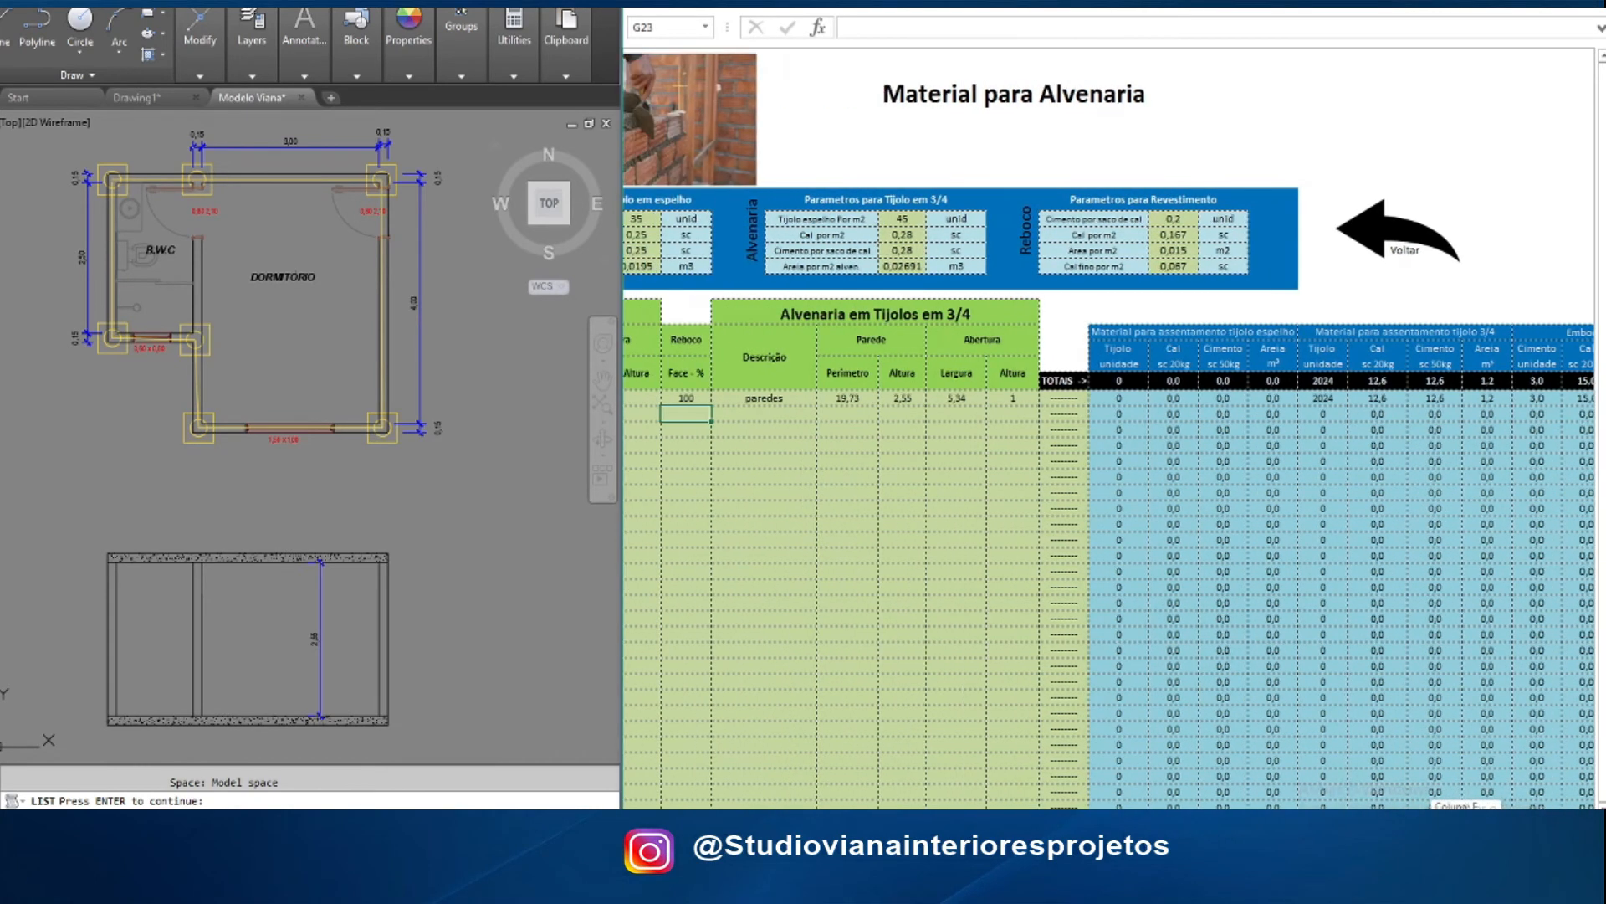
pyautogui.click(1342, 218)
pyautogui.click(1347, 236)
pyautogui.click(1347, 266)
pyautogui.click(1344, 220)
pyautogui.click(1082, 220)
pyautogui.click(1086, 236)
pyautogui.click(1086, 265)
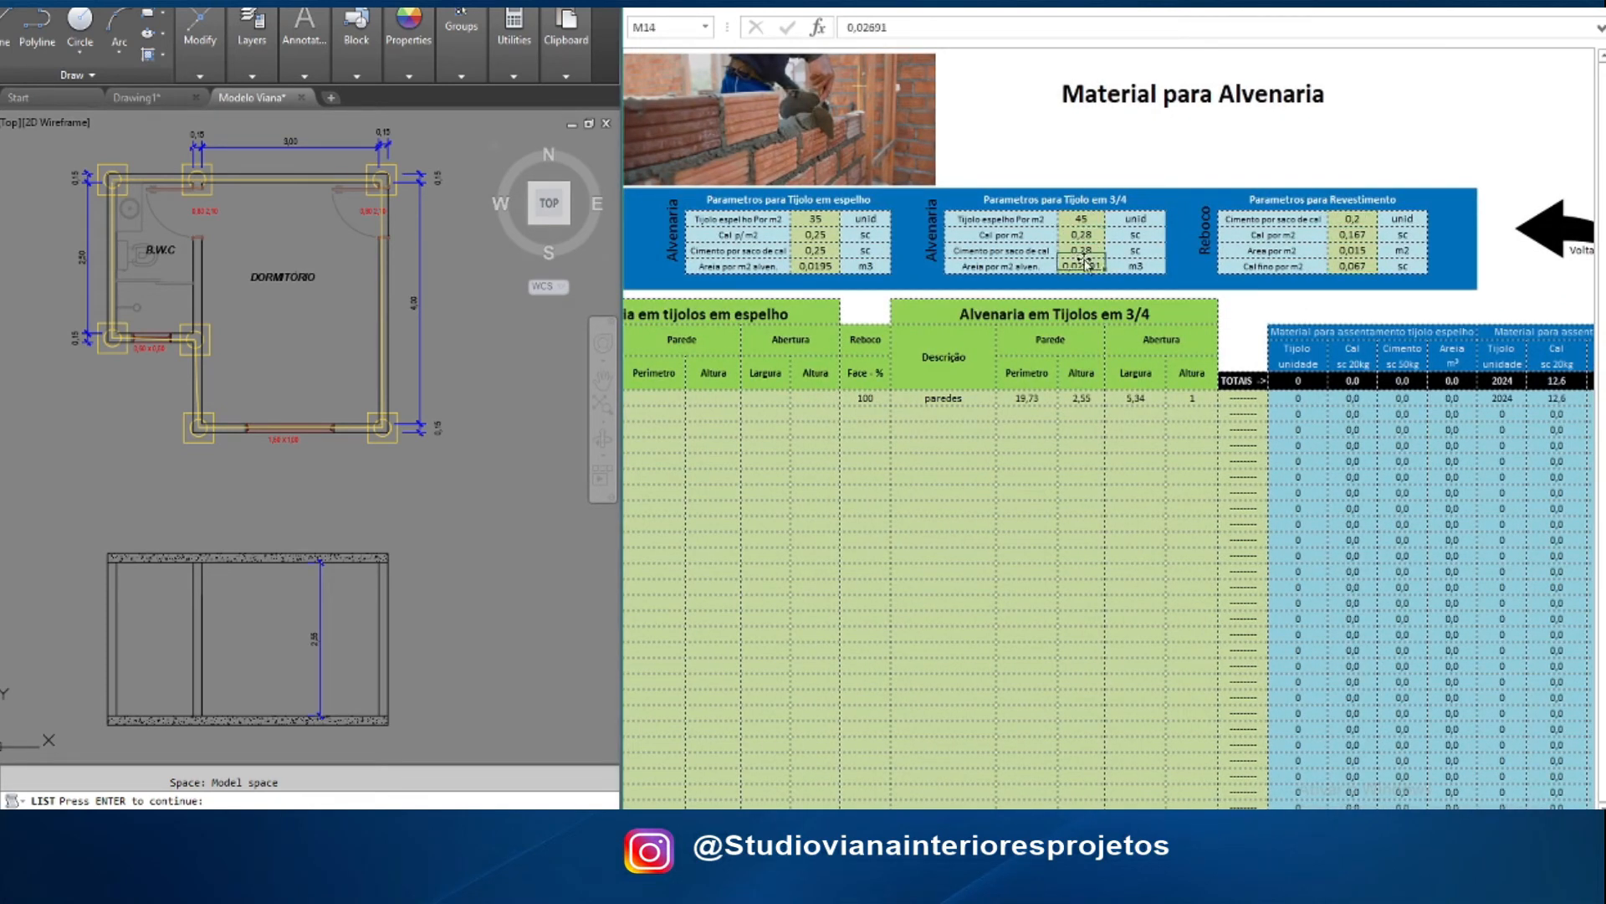
pyautogui.click(1083, 234)
pyautogui.click(1081, 218)
pyautogui.click(825, 217)
pyautogui.click(819, 236)
pyautogui.click(819, 251)
pyautogui.click(820, 266)
pyautogui.click(814, 219)
# Open the Piso sheet from the main overview and clear the sample entries in its first row
pyautogui.click(1558, 230)
pyautogui.click(907, 422)
pyautogui.click(700, 339)
pyautogui.click(697, 322)
pyautogui.press('Delete')
pyautogui.click(785, 325)
pyautogui.press('Delete')
pyautogui.click(834, 325)
pyautogui.press('Delete')
pyautogui.click(885, 321)
pyautogui.press('Delete')
pyautogui.click(925, 321)
pyautogui.press('Delete')
# Enter "piso dormitório" as the first floor, with largura 3 and Comprim. 4
pyautogui.click(696, 320)
pyautogui.write('piso')
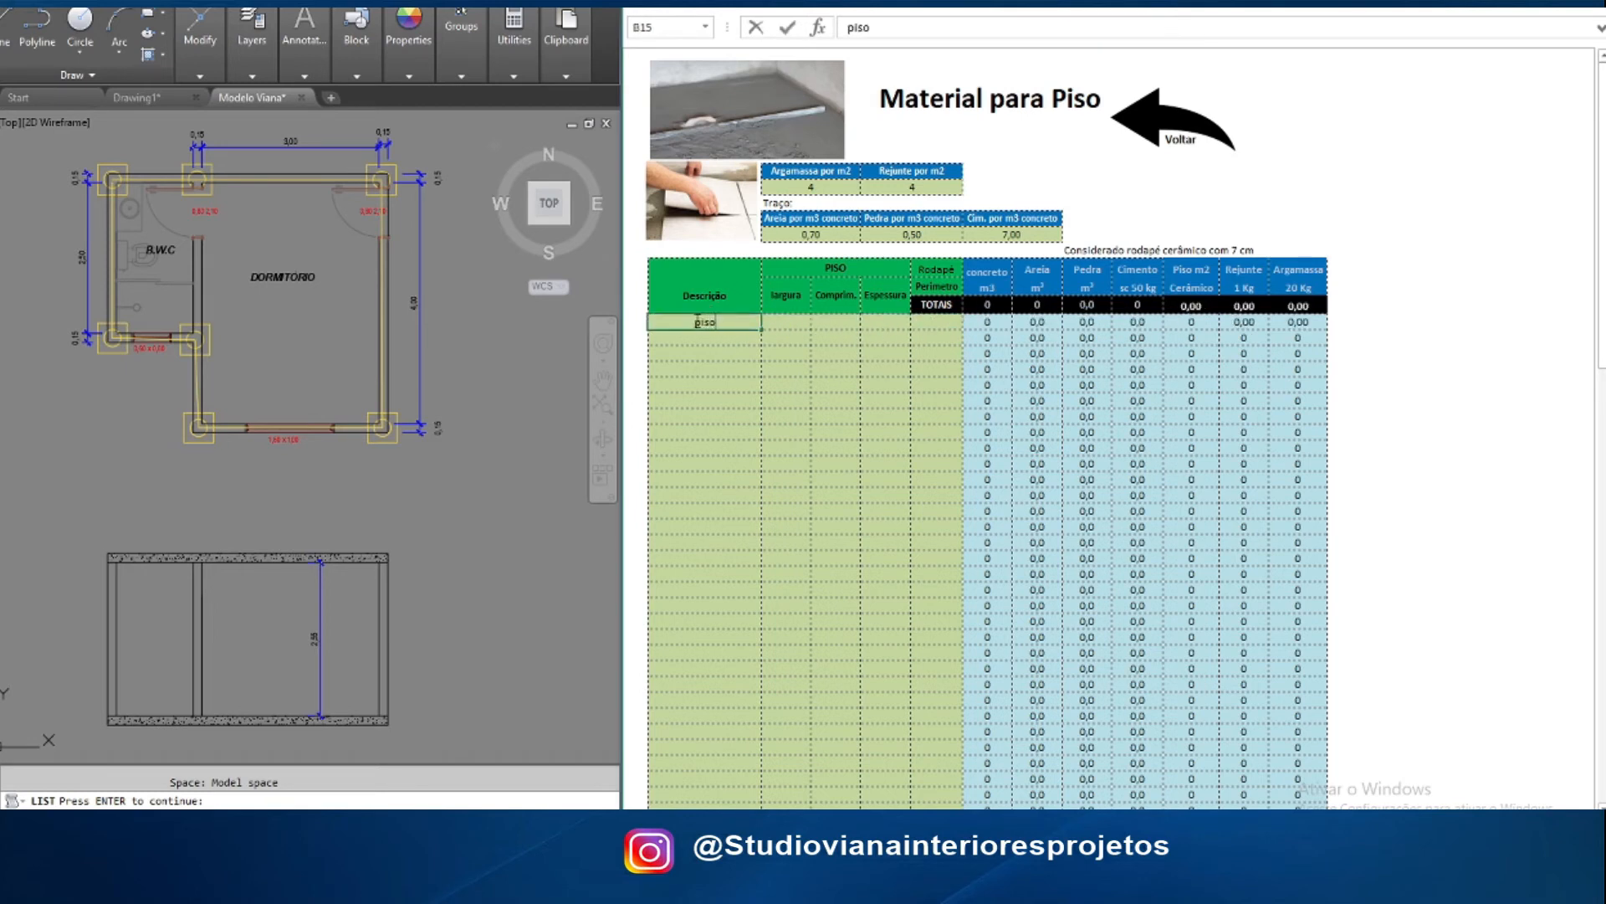
pyautogui.write(' dormitório')
pyautogui.click(792, 318)
pyautogui.write('3')
pyautogui.press('Tab')
pyautogui.write('4')
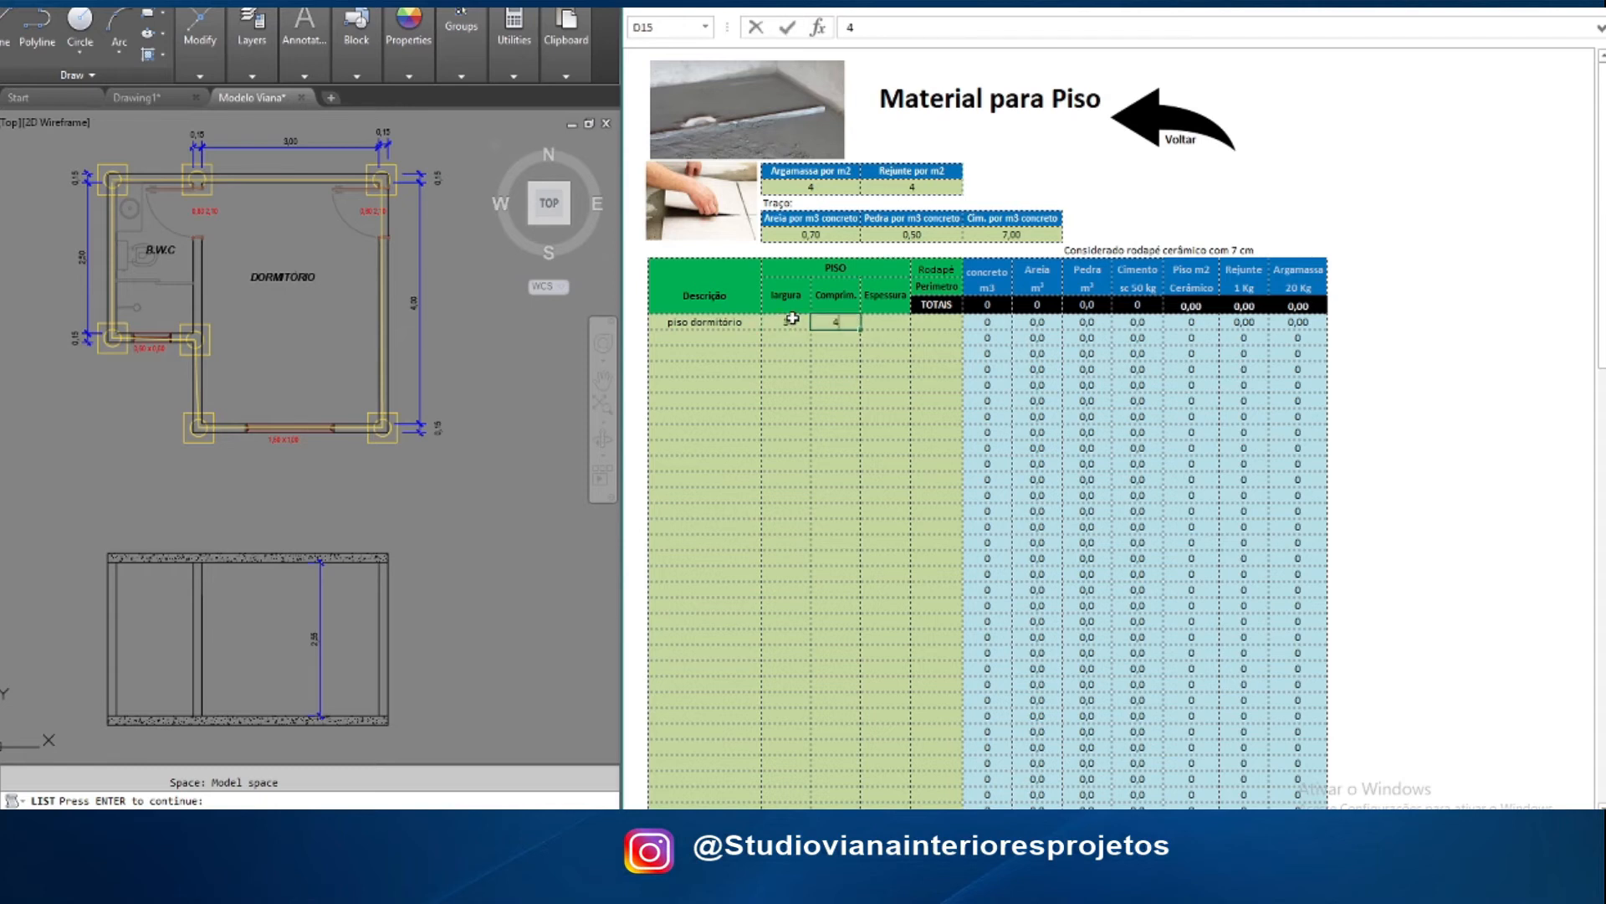
# Set Espessura to 0,05 and Rodapé Perimetro to 14 for piso dormitório
pyautogui.press('Tab')
pyautogui.write('0,05')
pyautogui.press('Down')
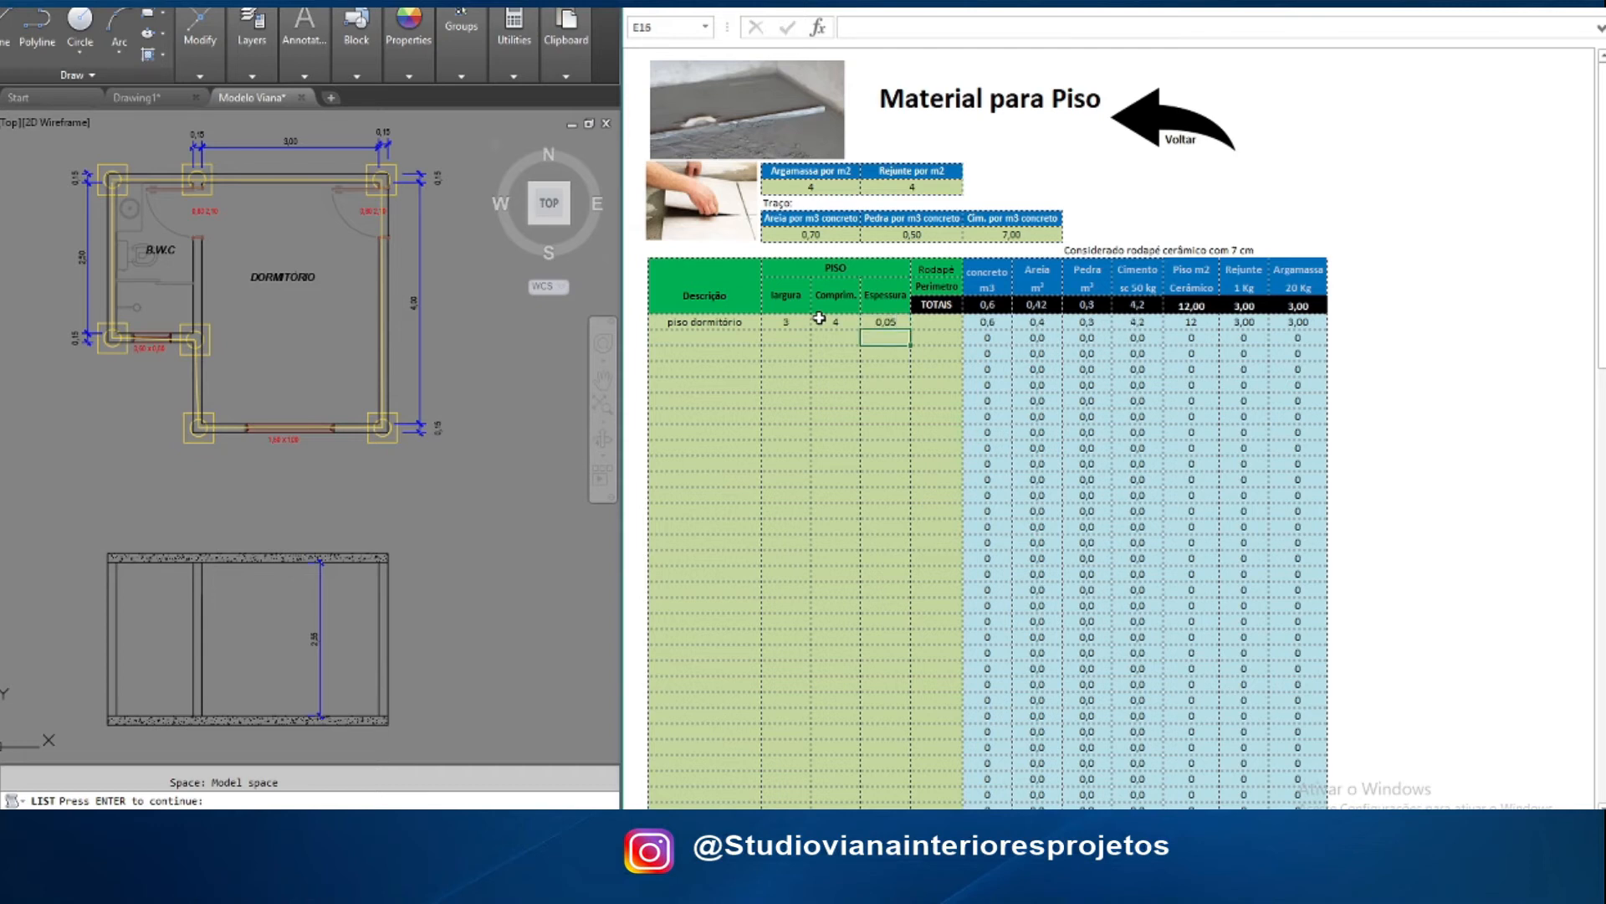
pyautogui.click(935, 320)
pyautogui.click(285, 148)
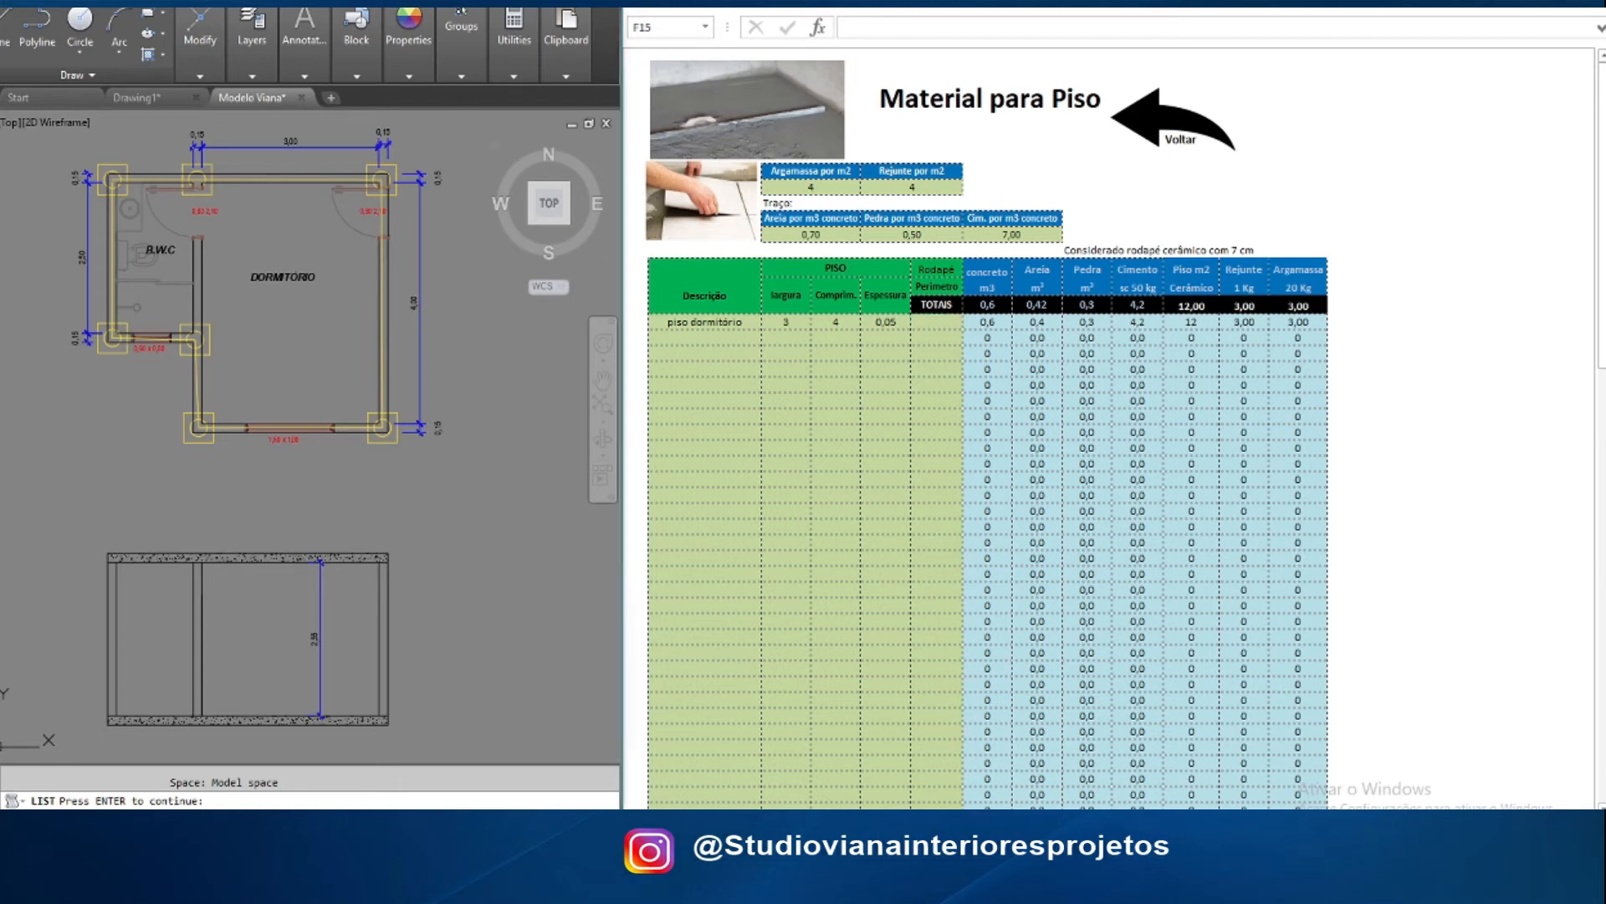
pyautogui.press('Escape')
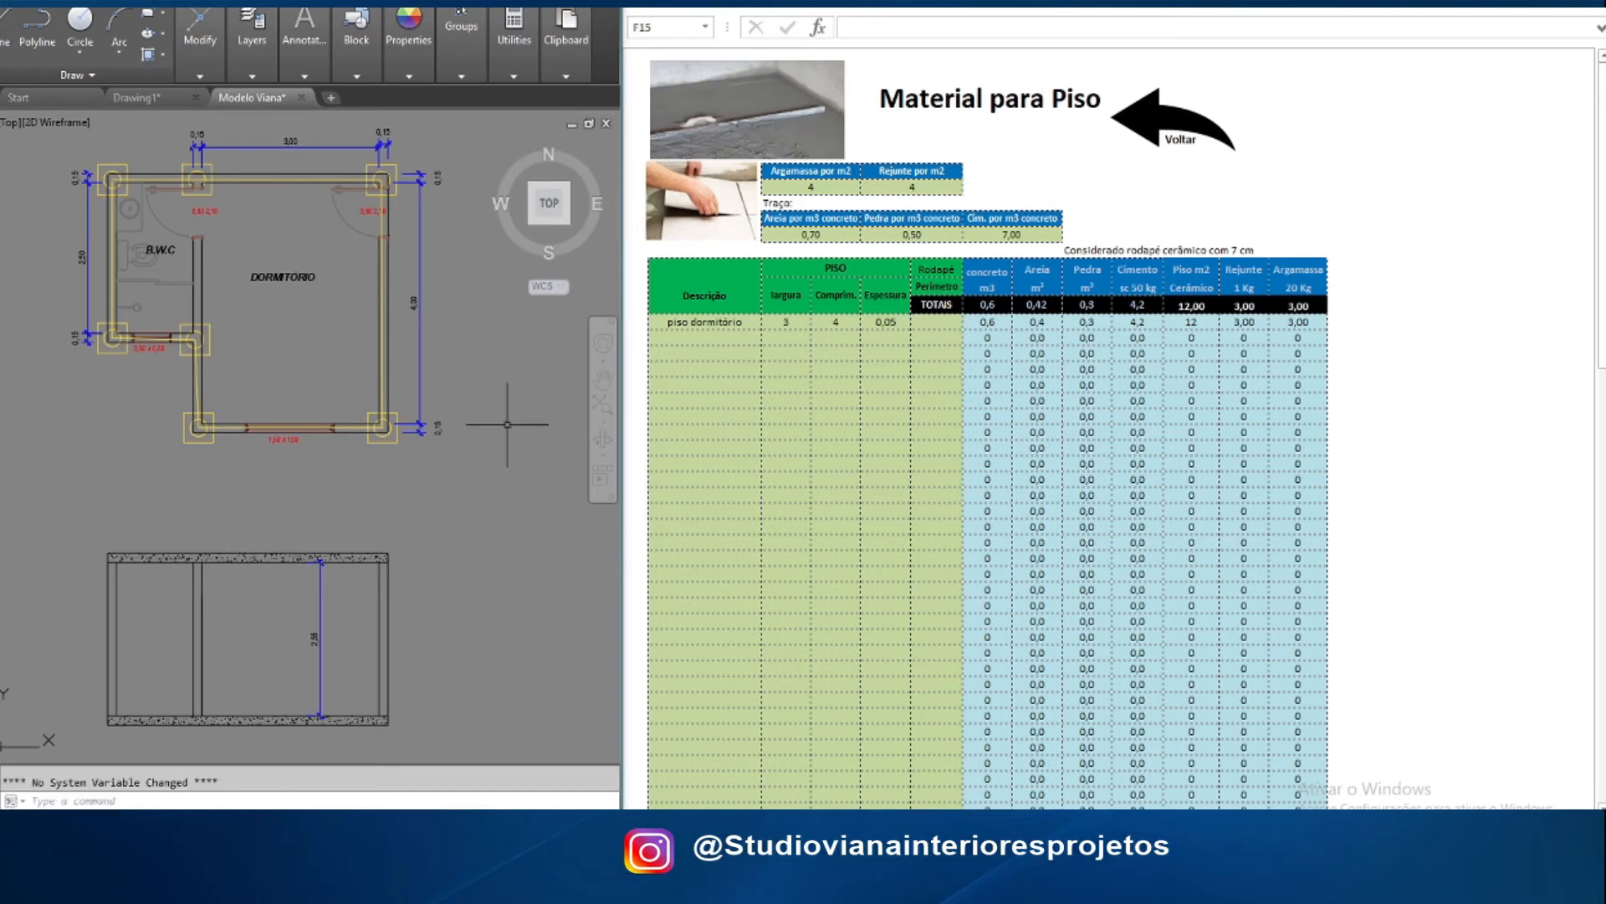
pyautogui.click(745, 477)
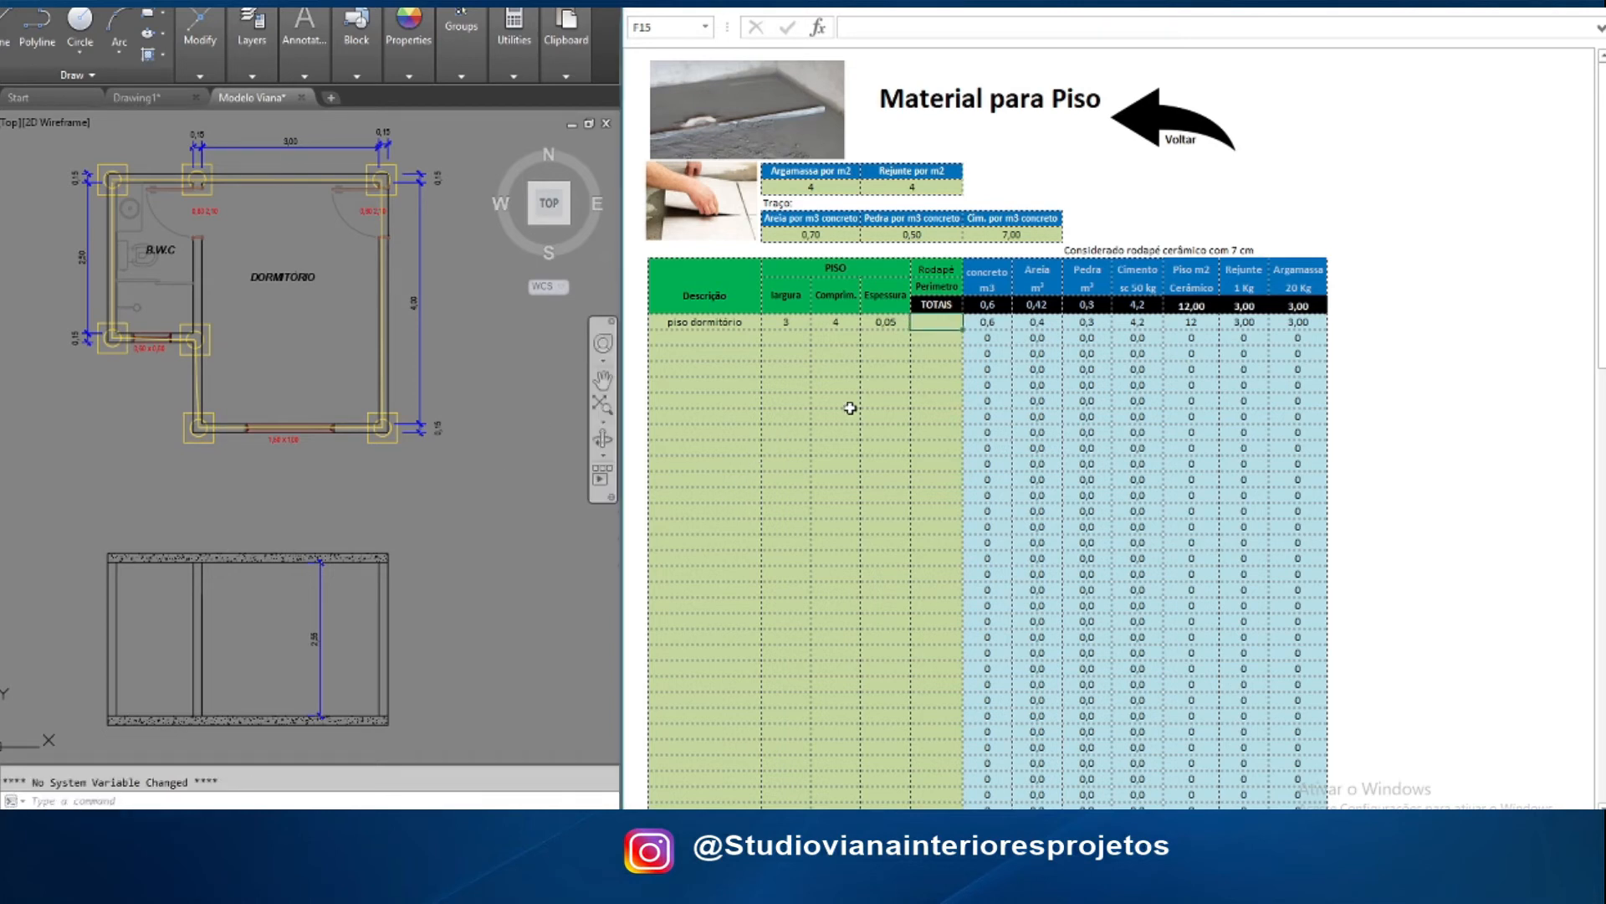
pyautogui.write('14')
pyautogui.click(900, 369)
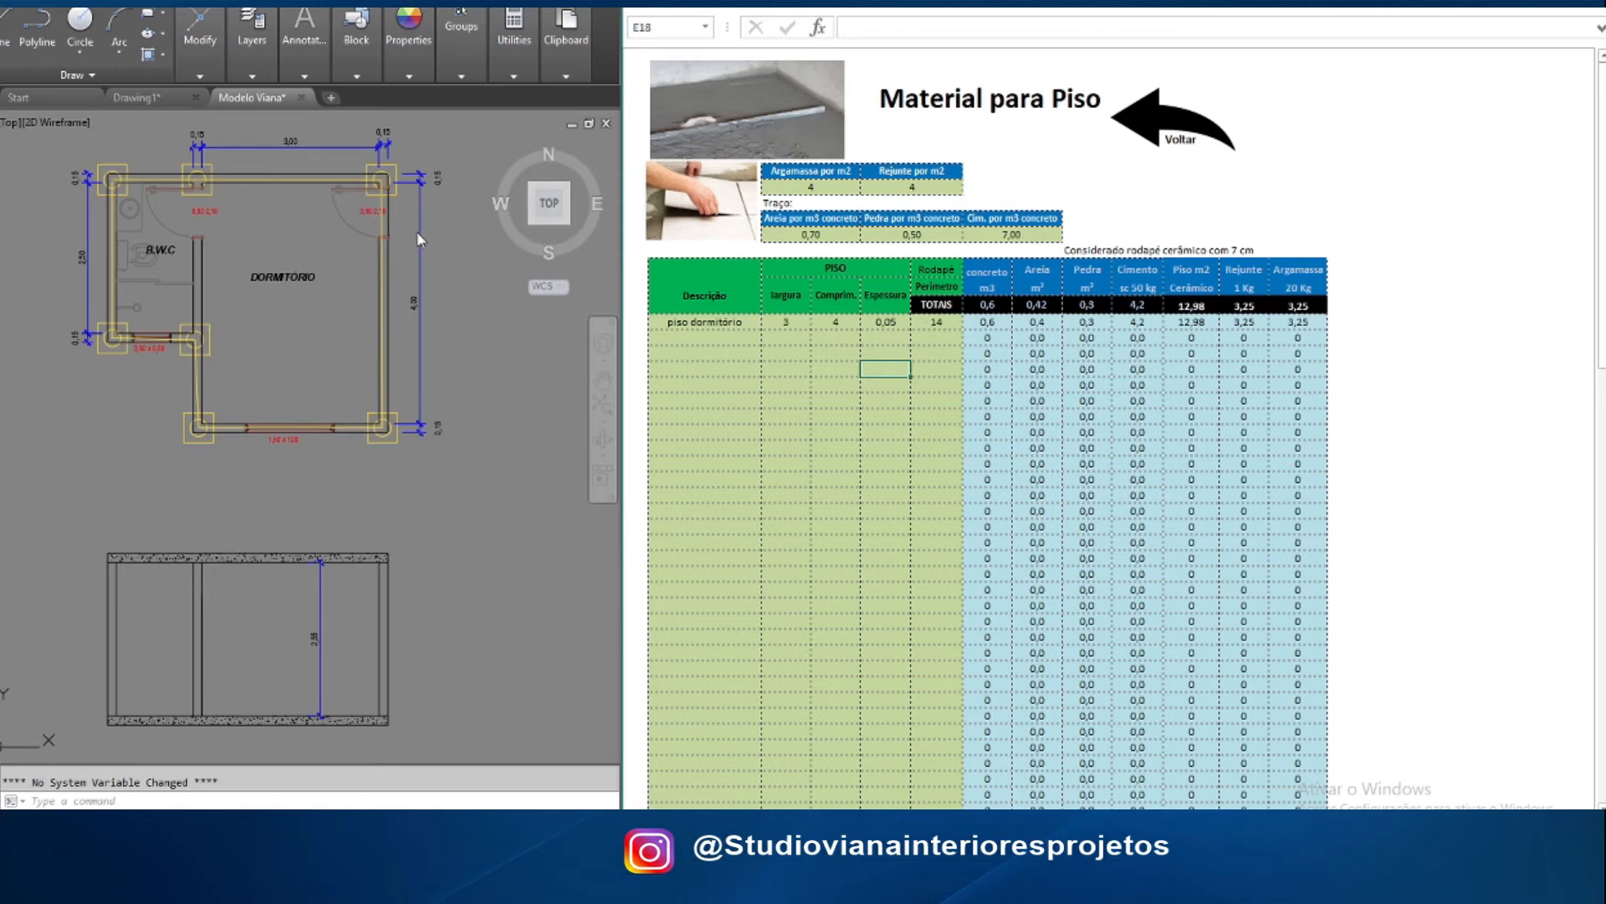
pyautogui.click(934, 329)
pyautogui.click(733, 413)
pyautogui.click(845, 423)
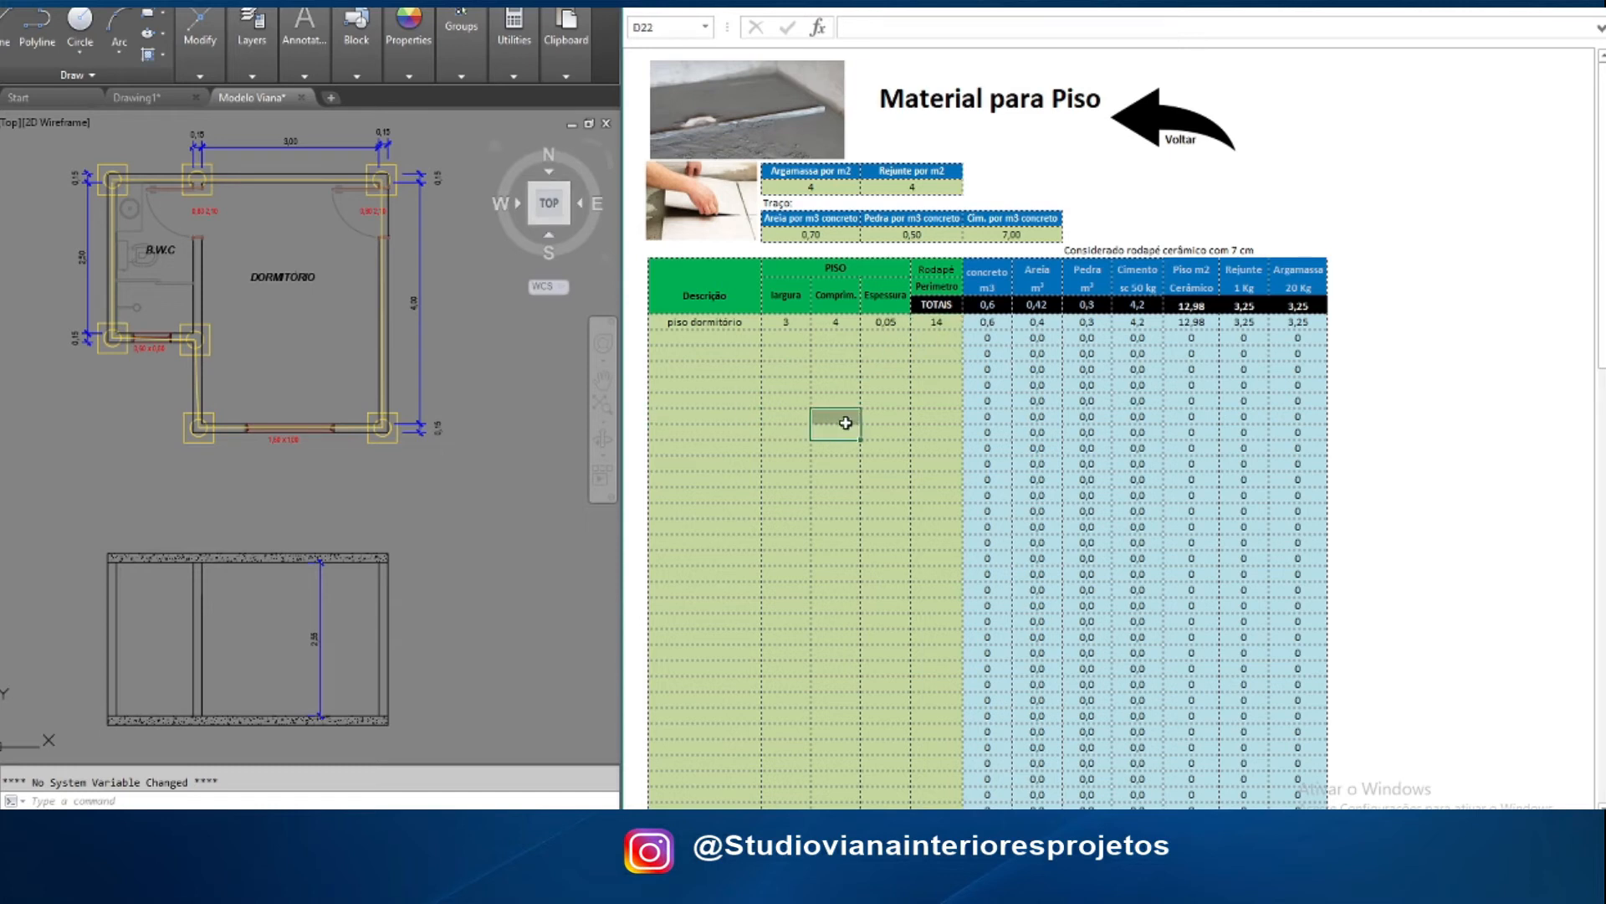
pyautogui.click(937, 325)
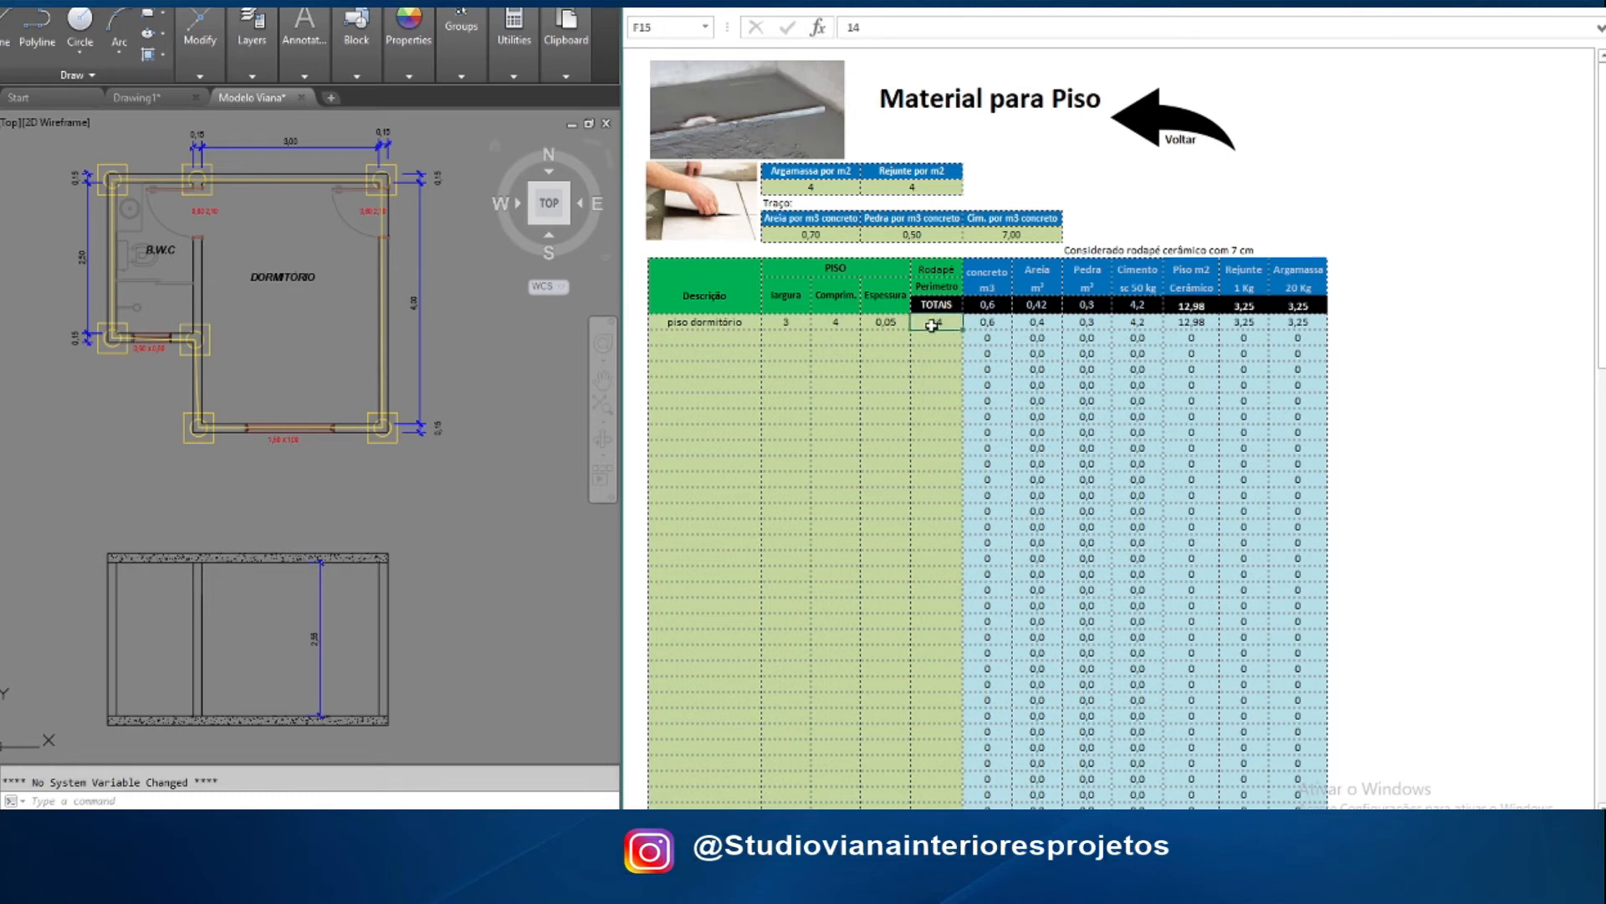
pyautogui.click(932, 365)
pyautogui.click(938, 324)
# Enter "bwc" as the second floor, with largura 1,30, Comprim. 2,50, Espessura 0,05 and Rodapé Perimetro 7,60
pyautogui.click(715, 338)
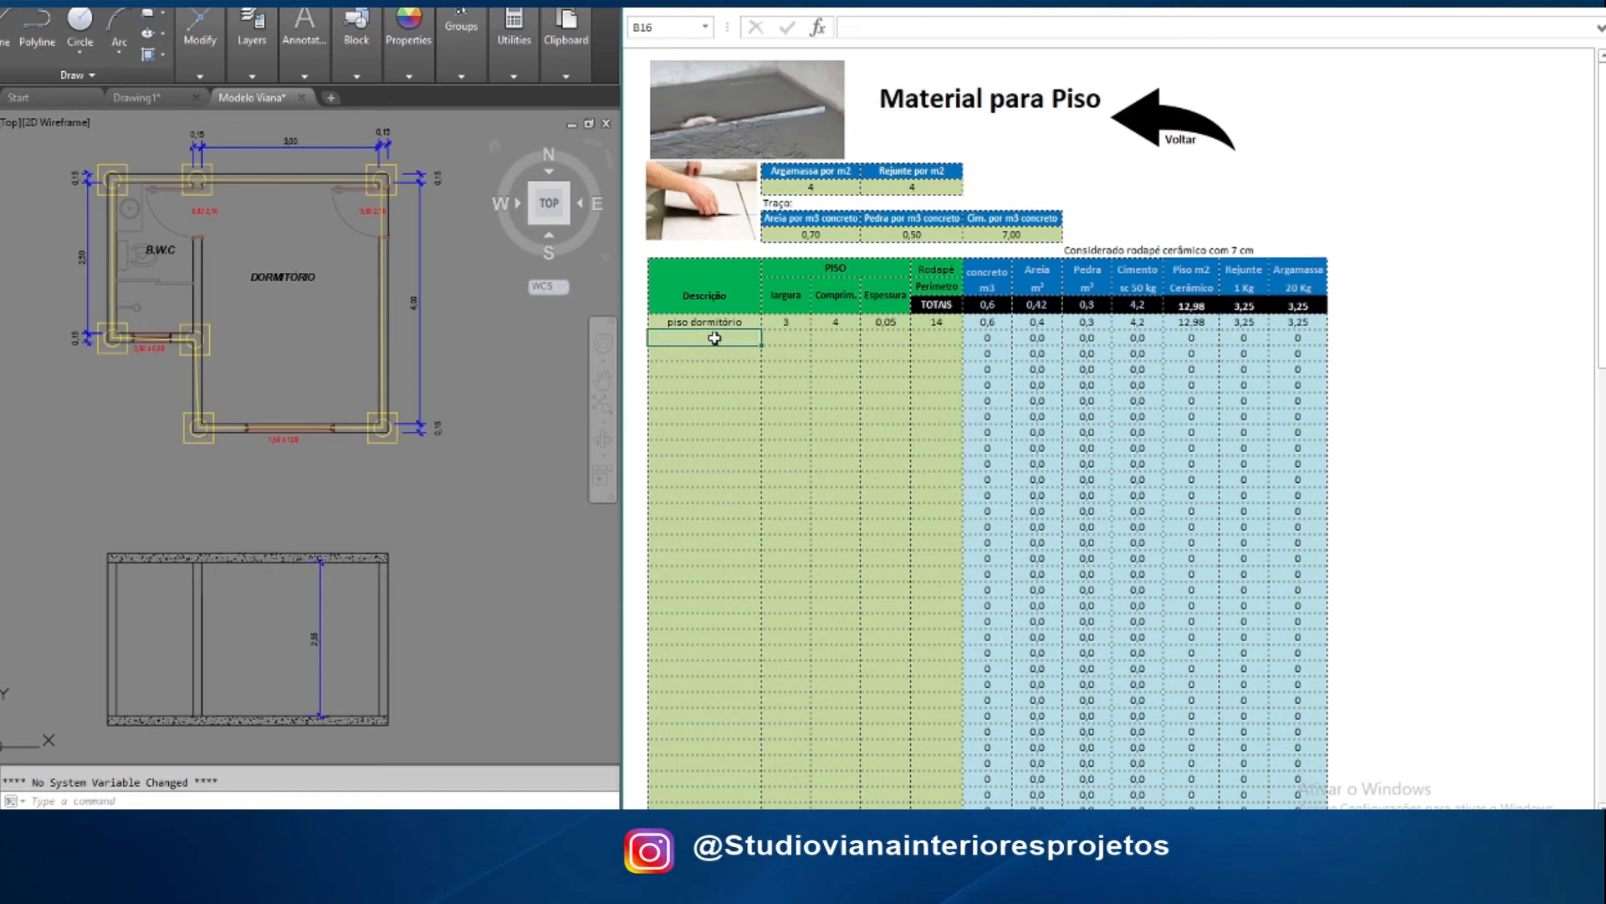
pyautogui.write('bwc')
pyautogui.click(785, 339)
pyautogui.write('1,30')
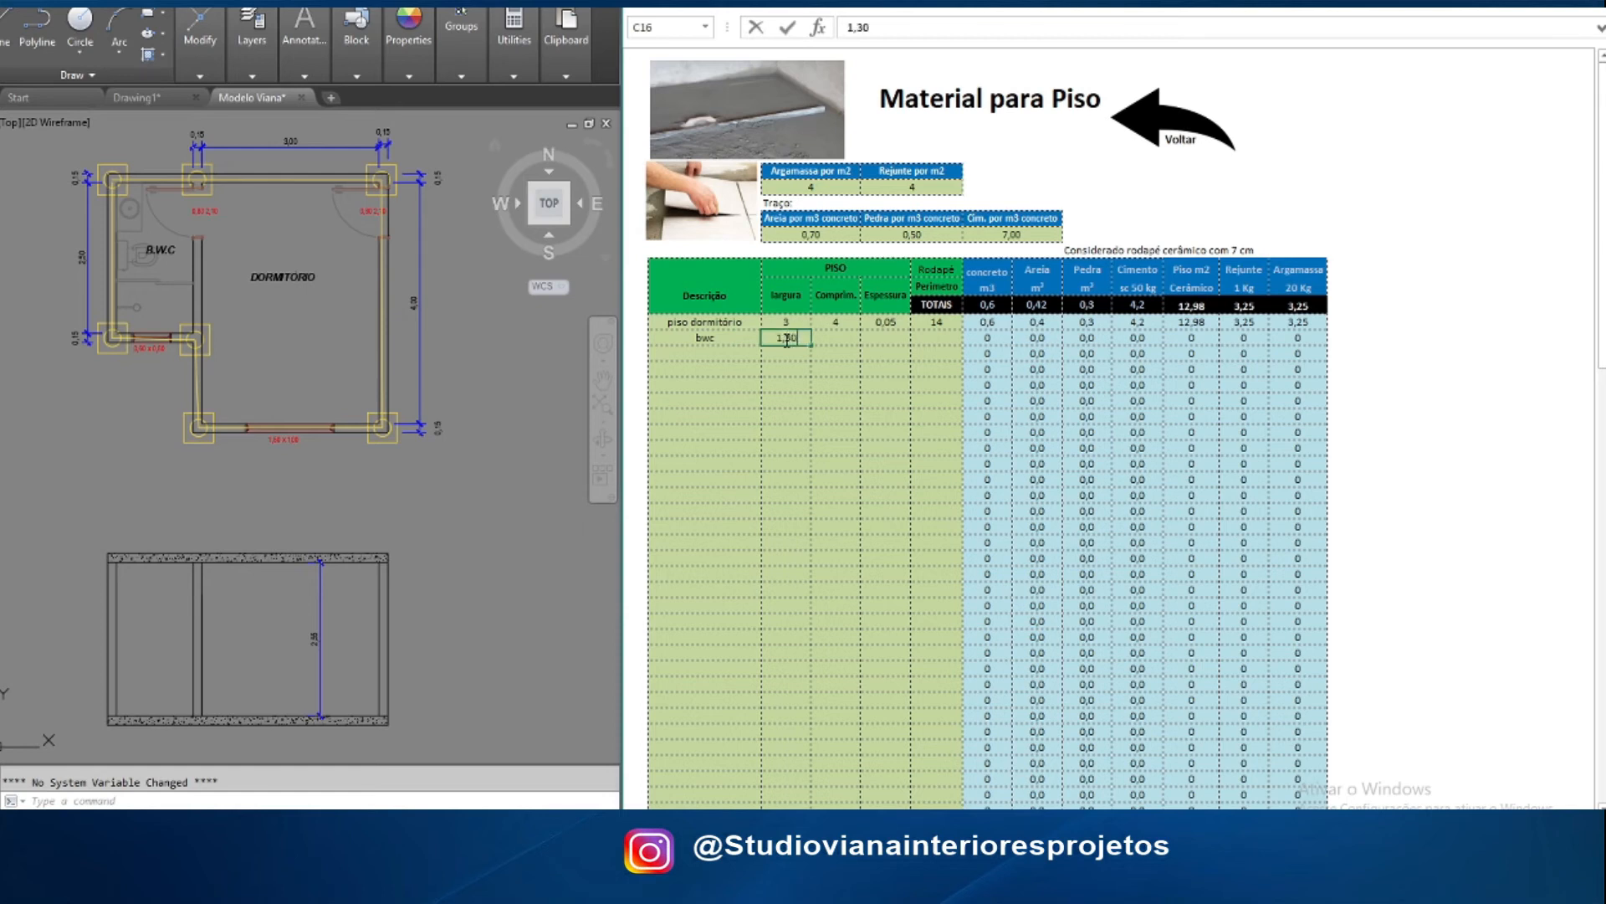
pyautogui.press('Tab')
pyautogui.write('2,50')
pyautogui.press('Tab')
pyautogui.write('0,05')
pyautogui.press('Return')
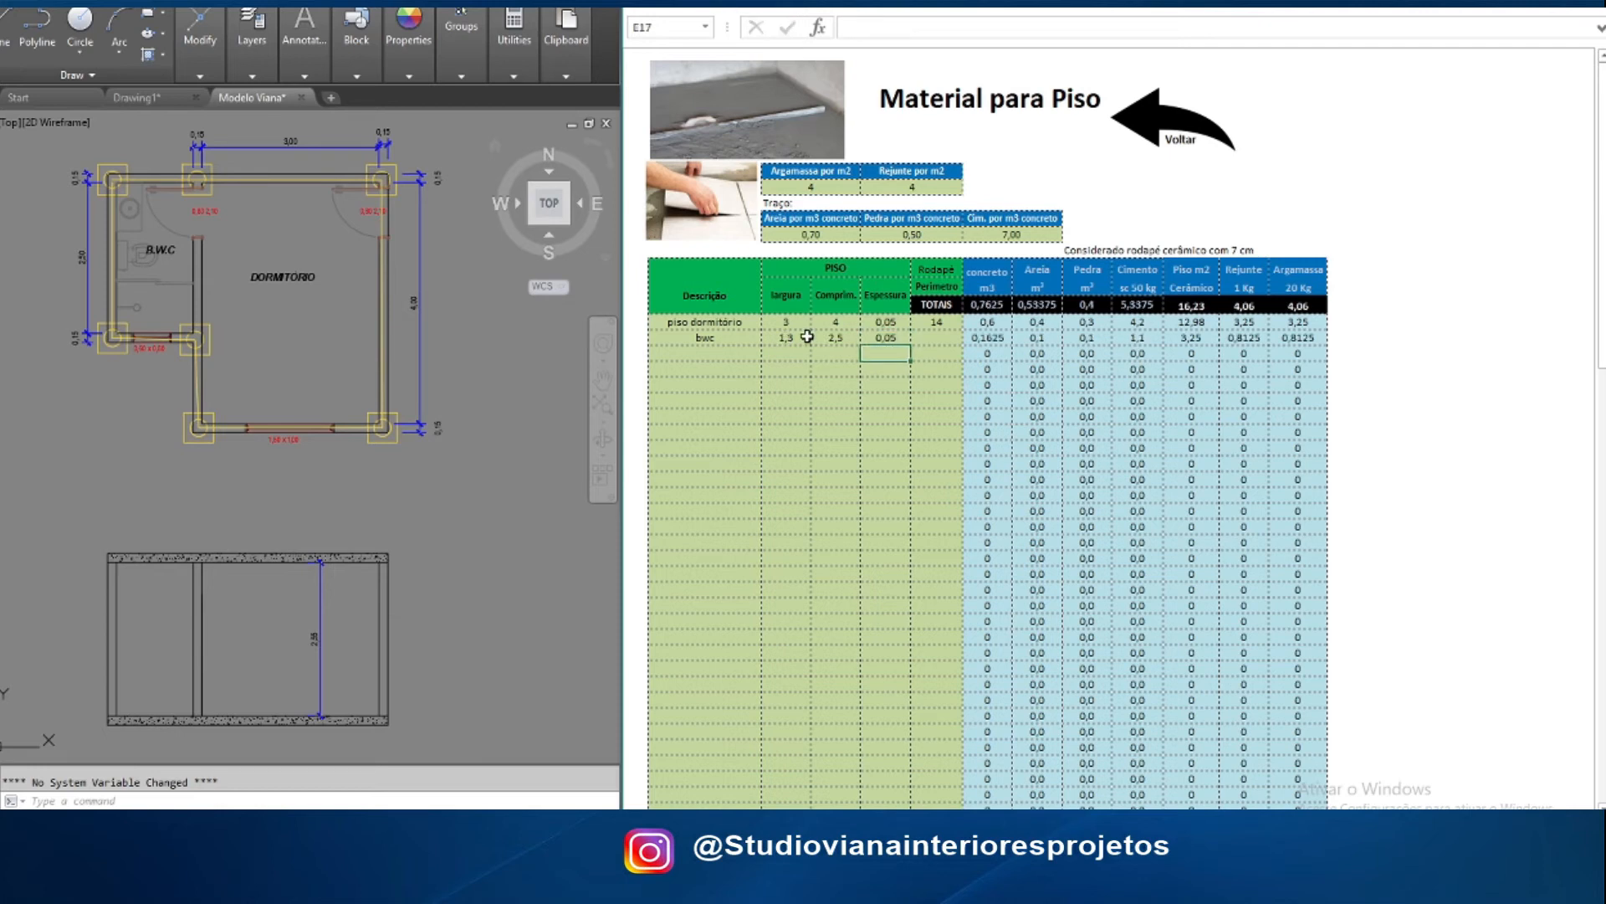
pyautogui.click(928, 336)
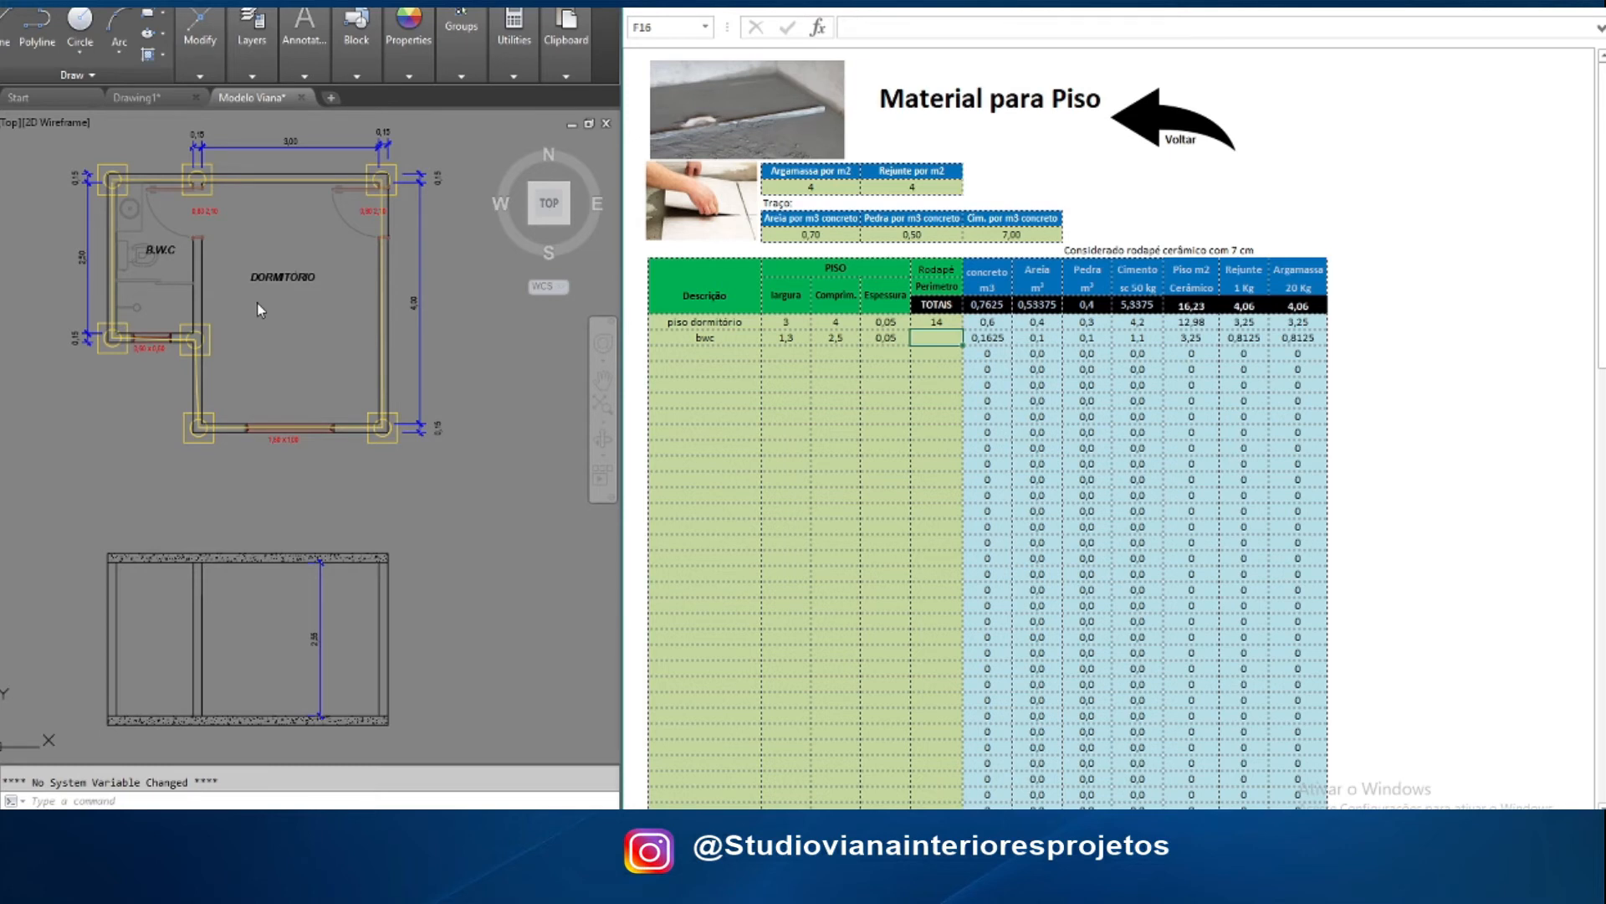
pyautogui.write('7,60')
pyautogui.press('Return')
# Review the floor parameters for Argamassa and Rejunte per m2 and the Traço values for Areia, Pedra and Cimento
pyautogui.click(811, 187)
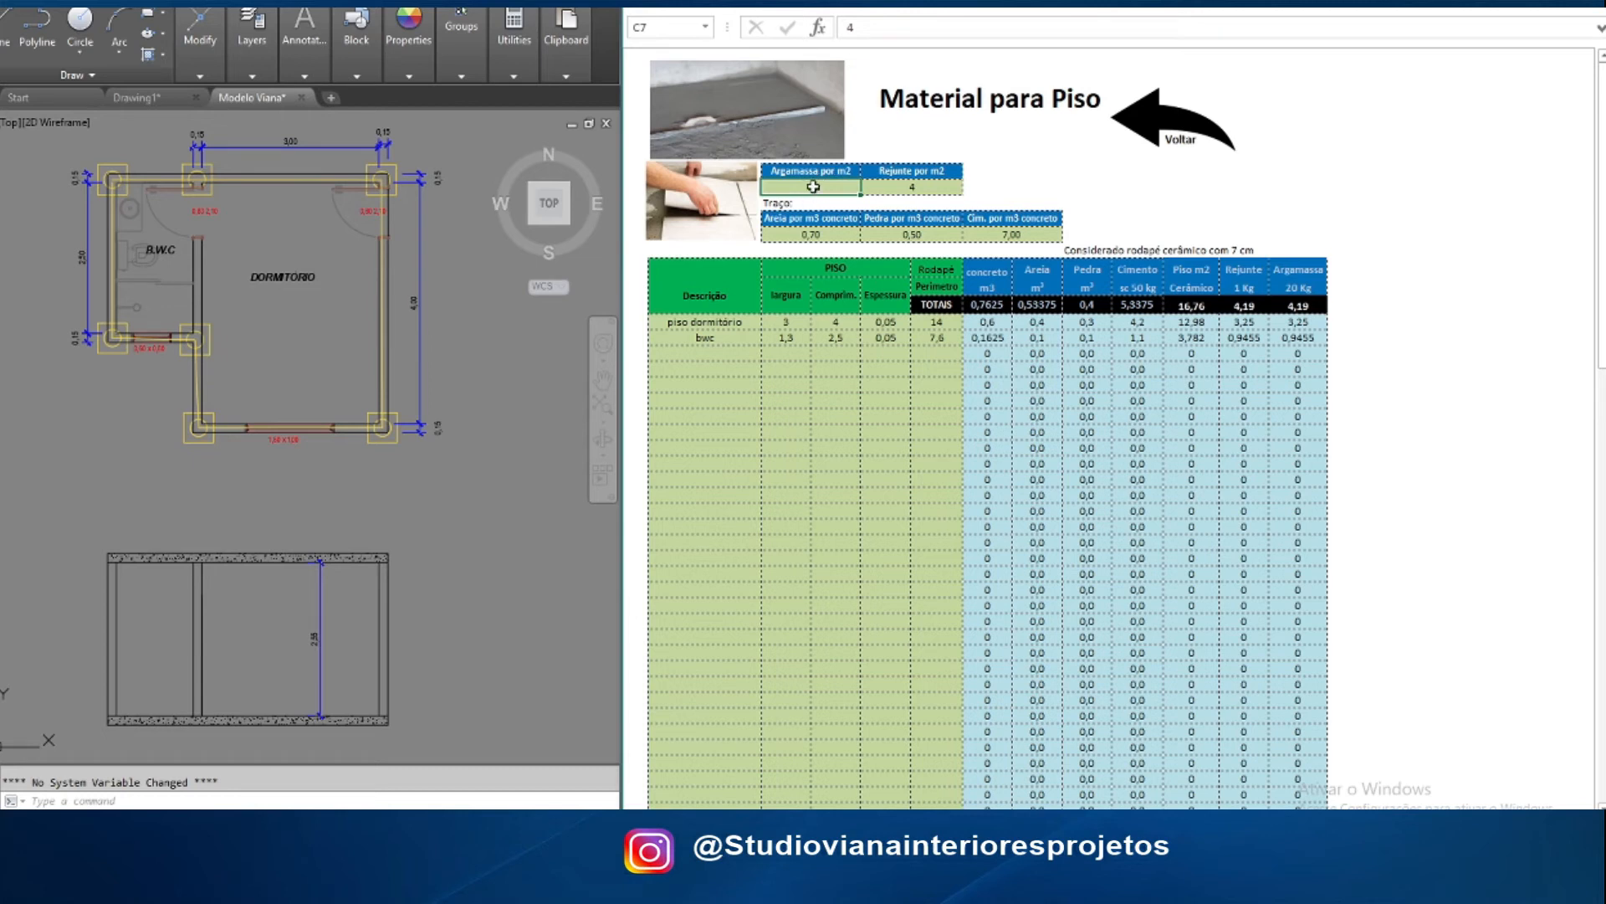
pyautogui.click(927, 184)
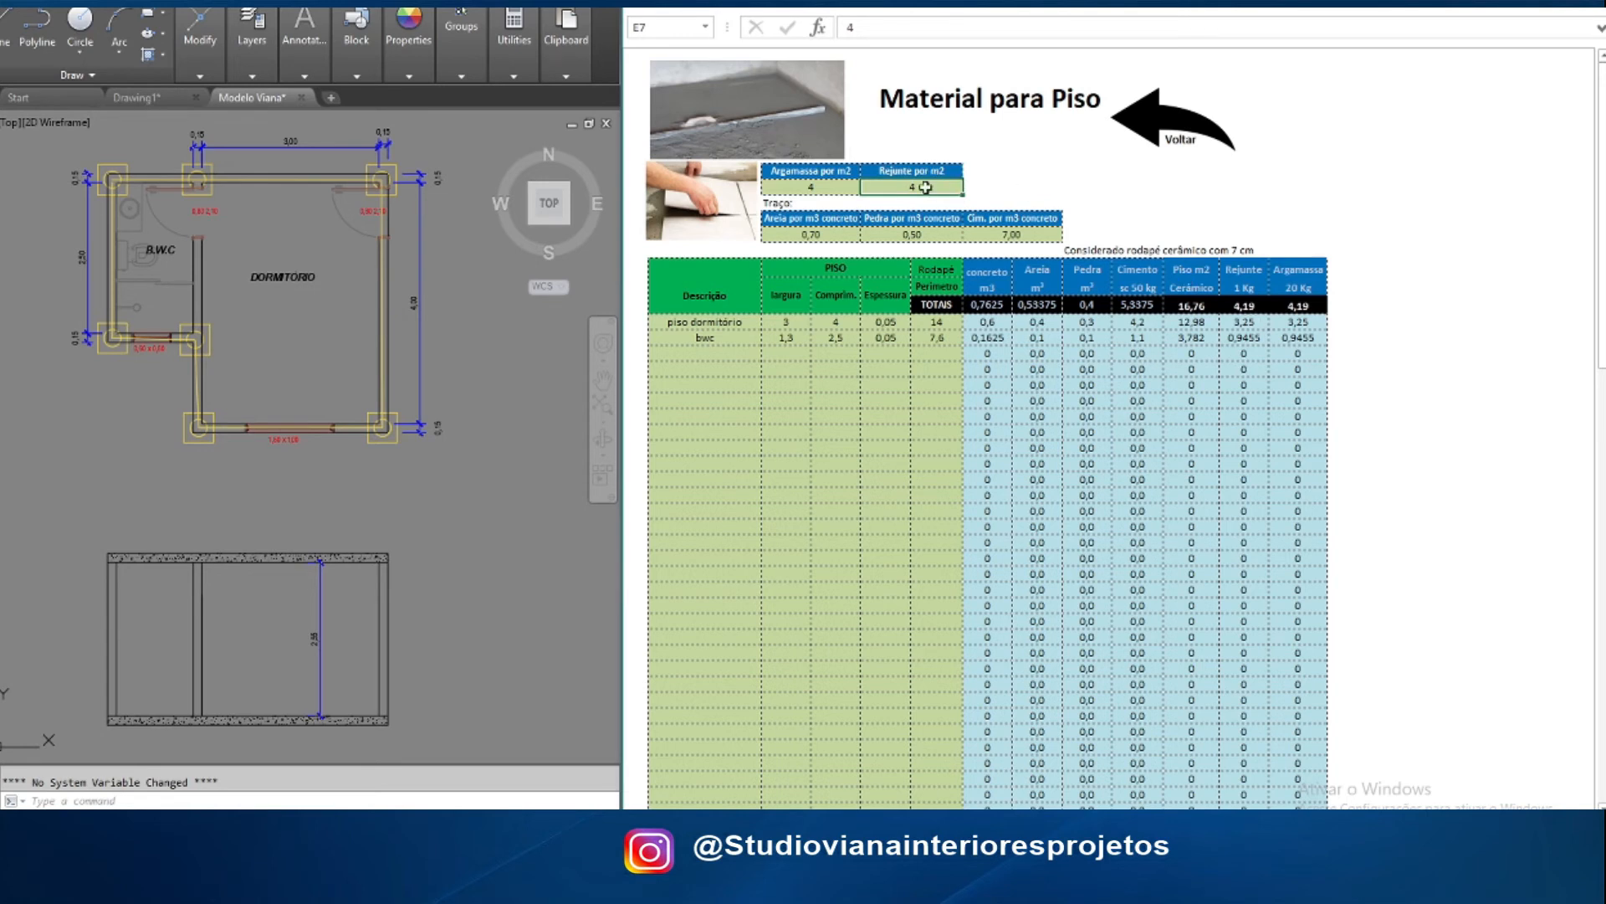
pyautogui.click(834, 232)
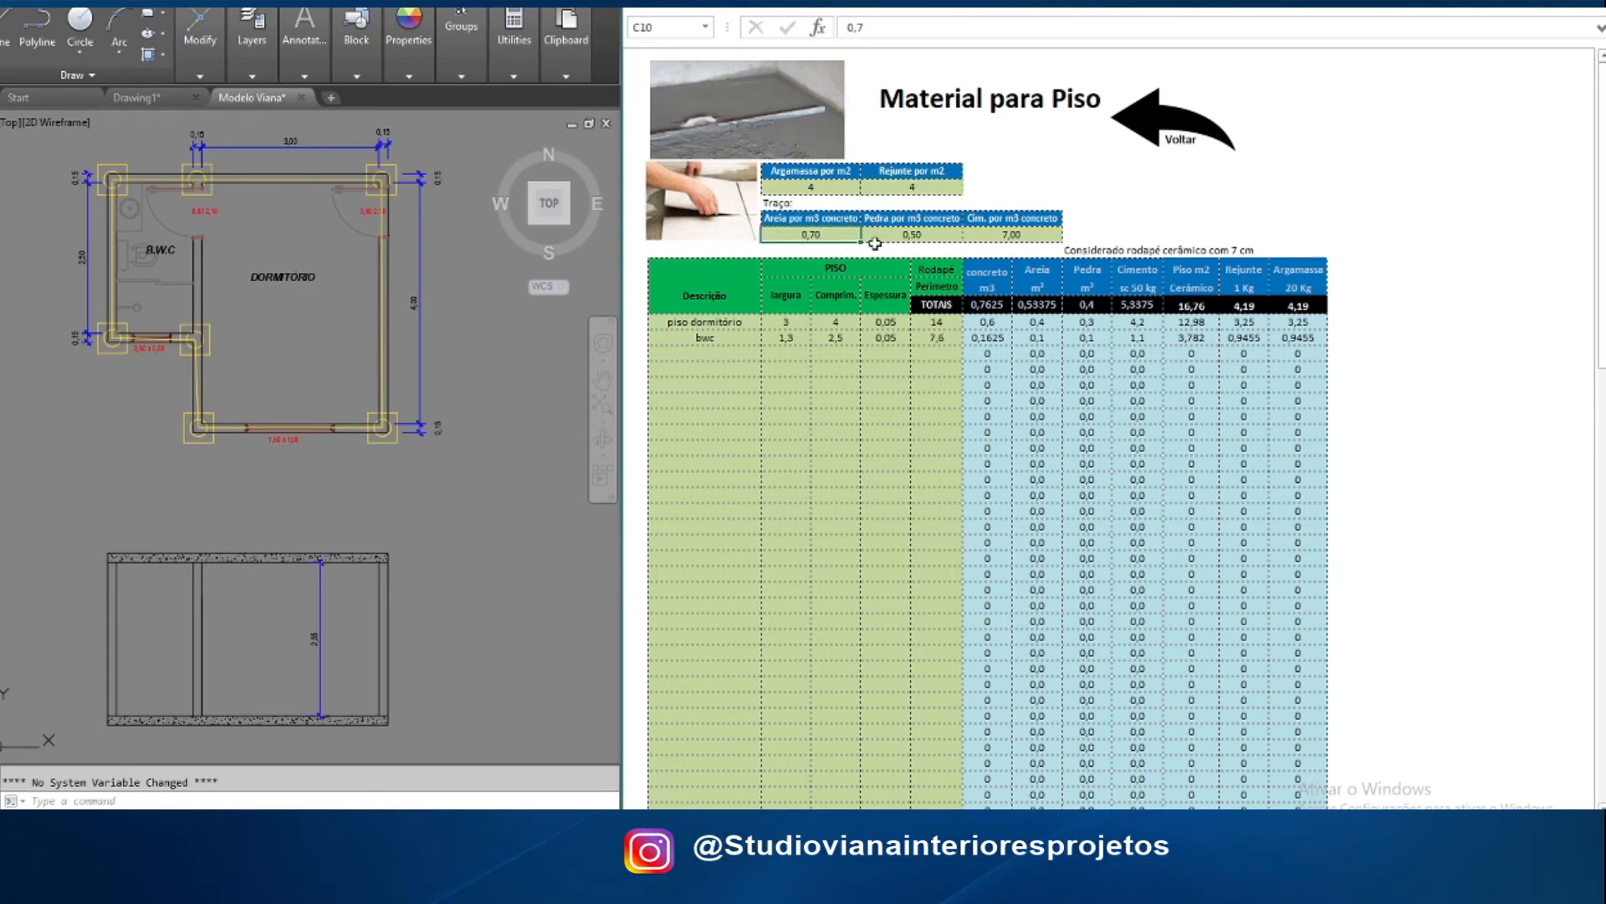
pyautogui.click(895, 234)
pyautogui.click(1020, 234)
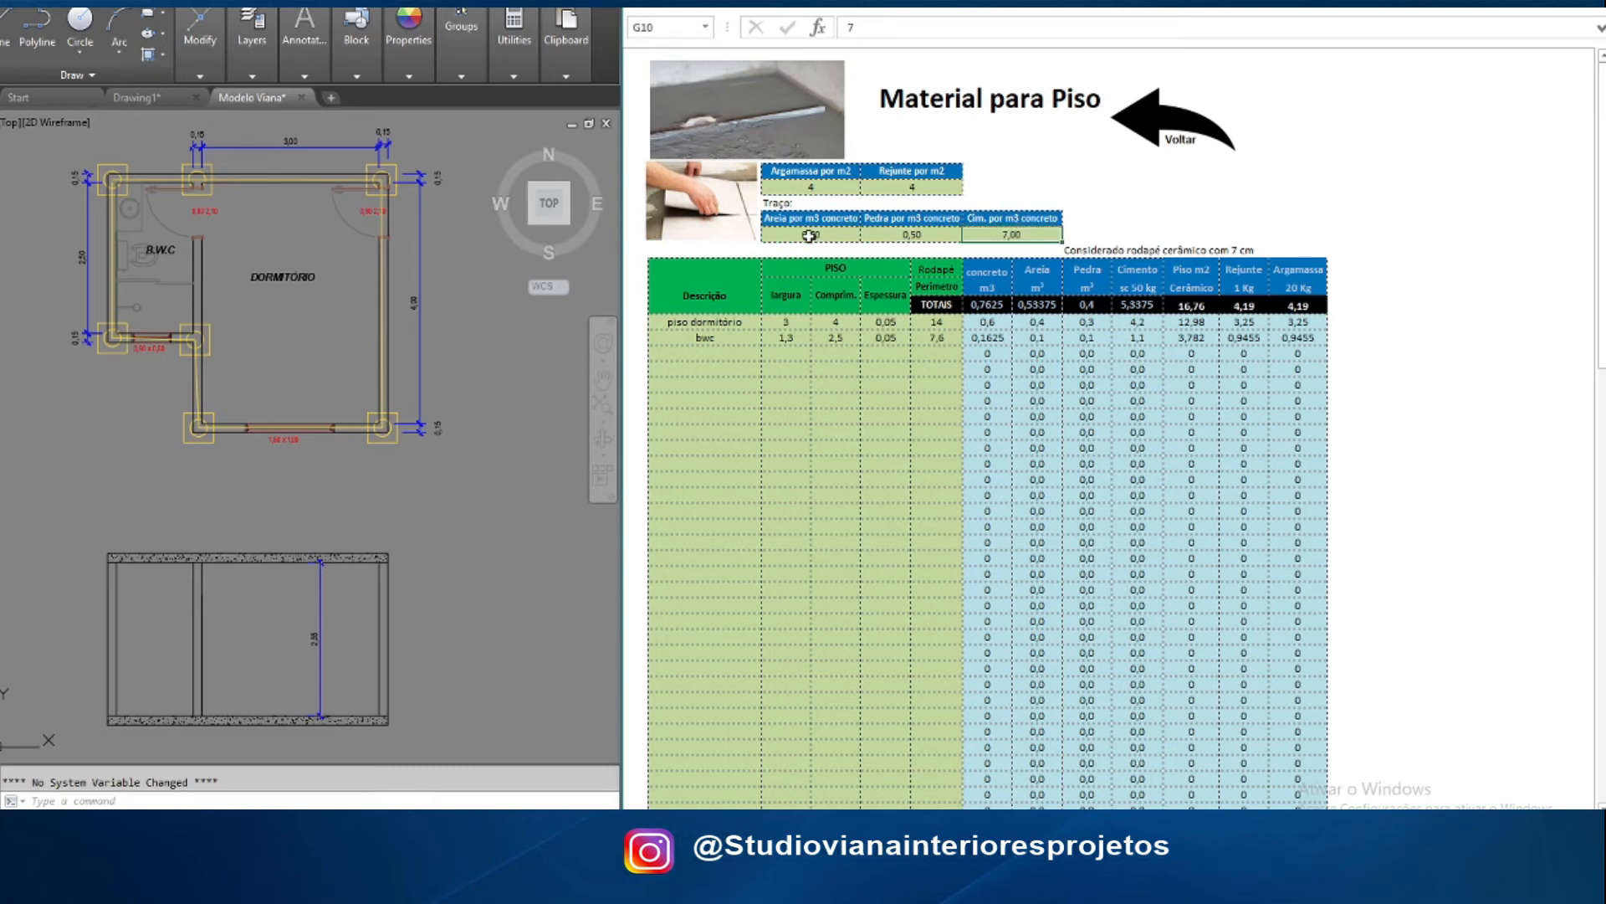
# Open the Forro sheet from the main overview and clear the sample banheiro entries in its first row, except Afastam. largura
pyautogui.click(1154, 121)
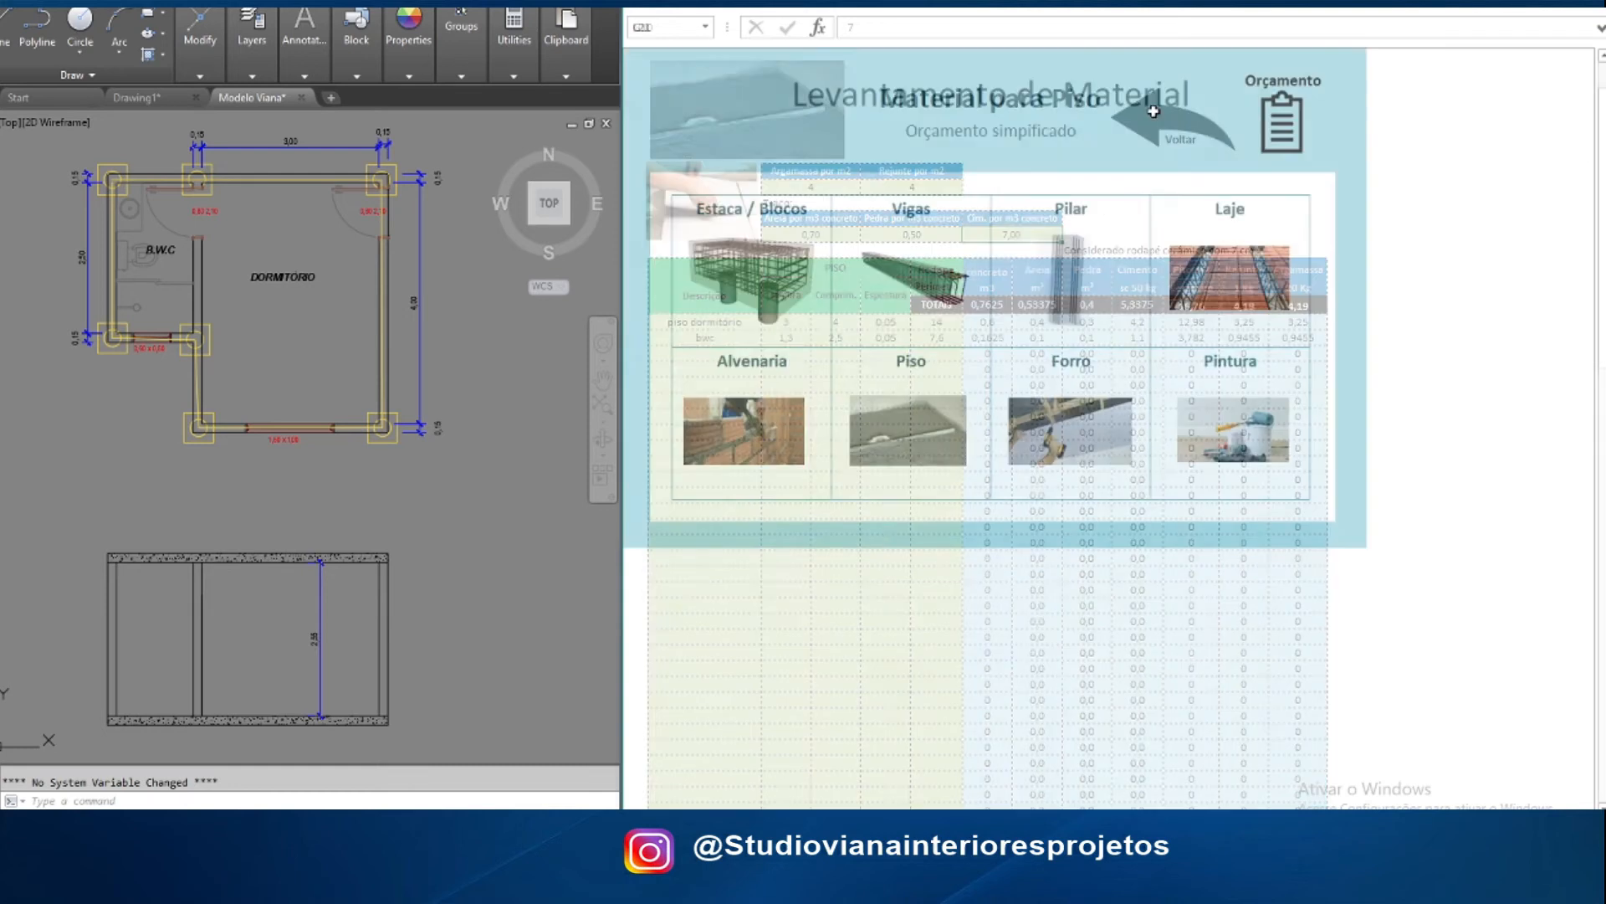
pyautogui.click(1074, 422)
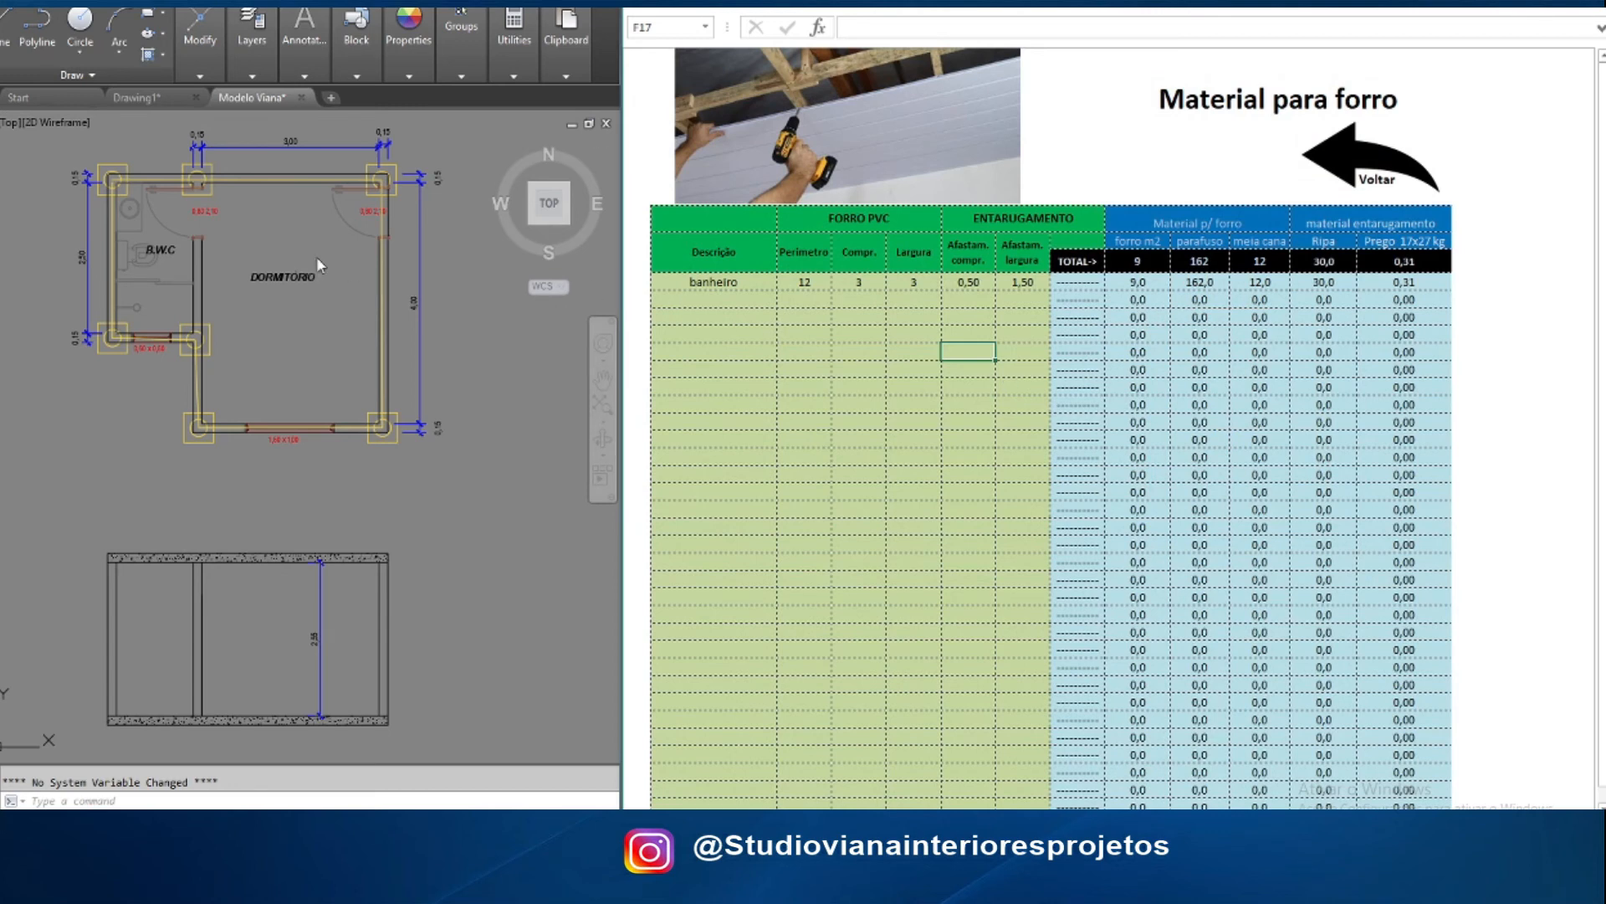
pyautogui.click(740, 289)
pyautogui.press('Delete')
pyautogui.click(794, 284)
pyautogui.press('Delete')
pyautogui.click(861, 286)
pyautogui.press('Delete')
pyautogui.click(930, 282)
pyautogui.press('Delete')
pyautogui.click(968, 285)
pyautogui.press('Delete')
pyautogui.click(1022, 282)
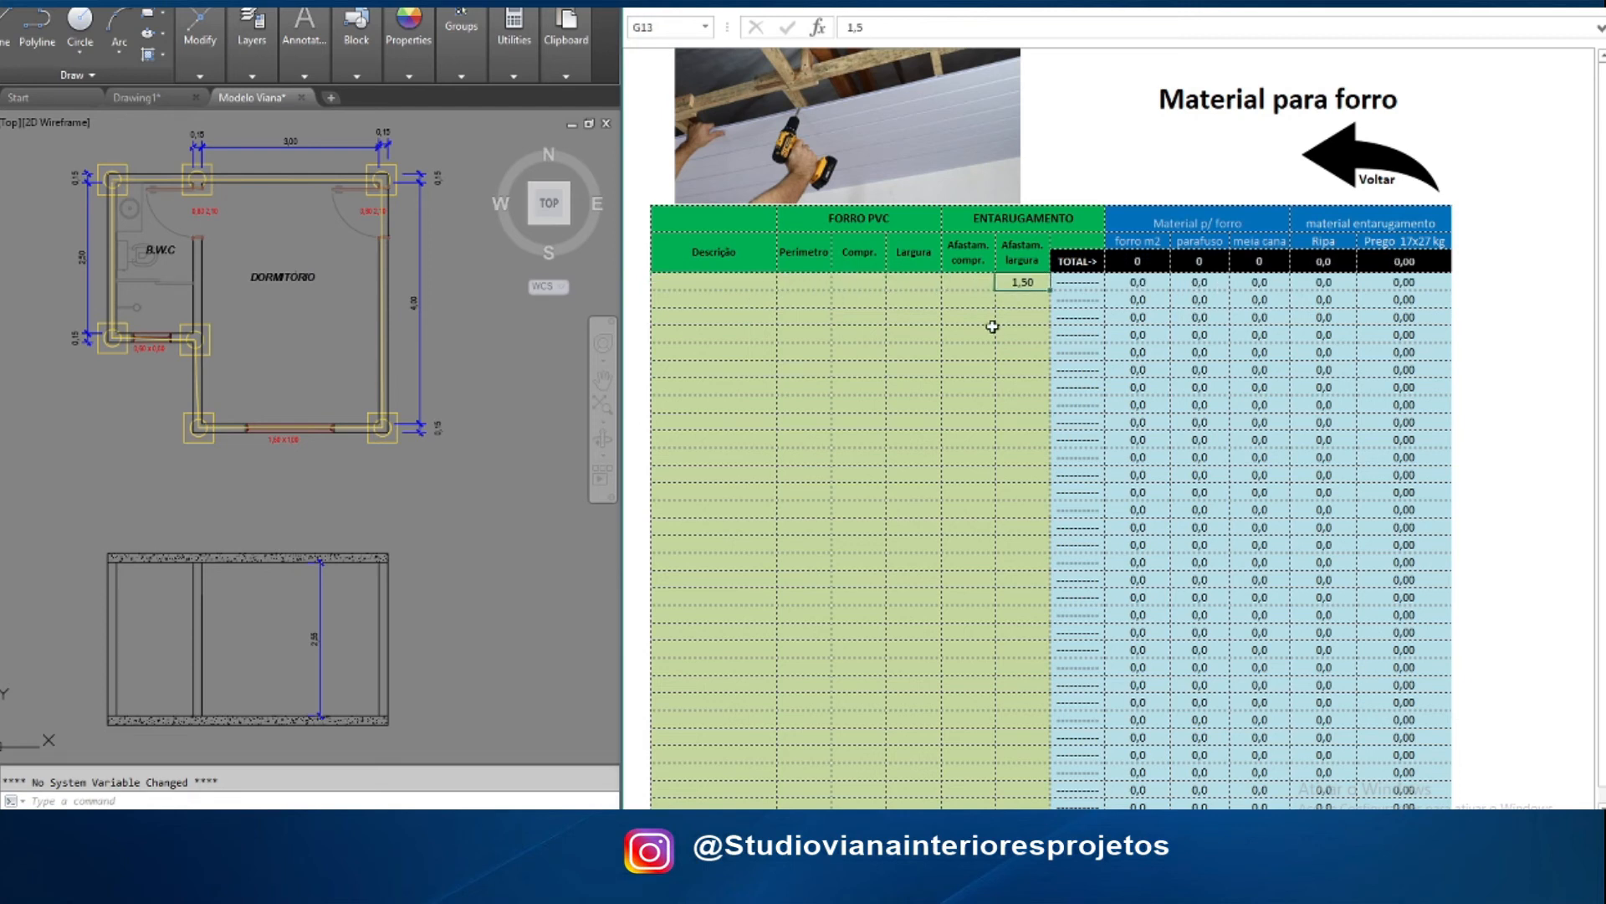
pyautogui.click(974, 282)
# Enter "forro" as the first ceiling, with Perimetro 14, Compr. 4 and Largura 3
pyautogui.click(756, 281)
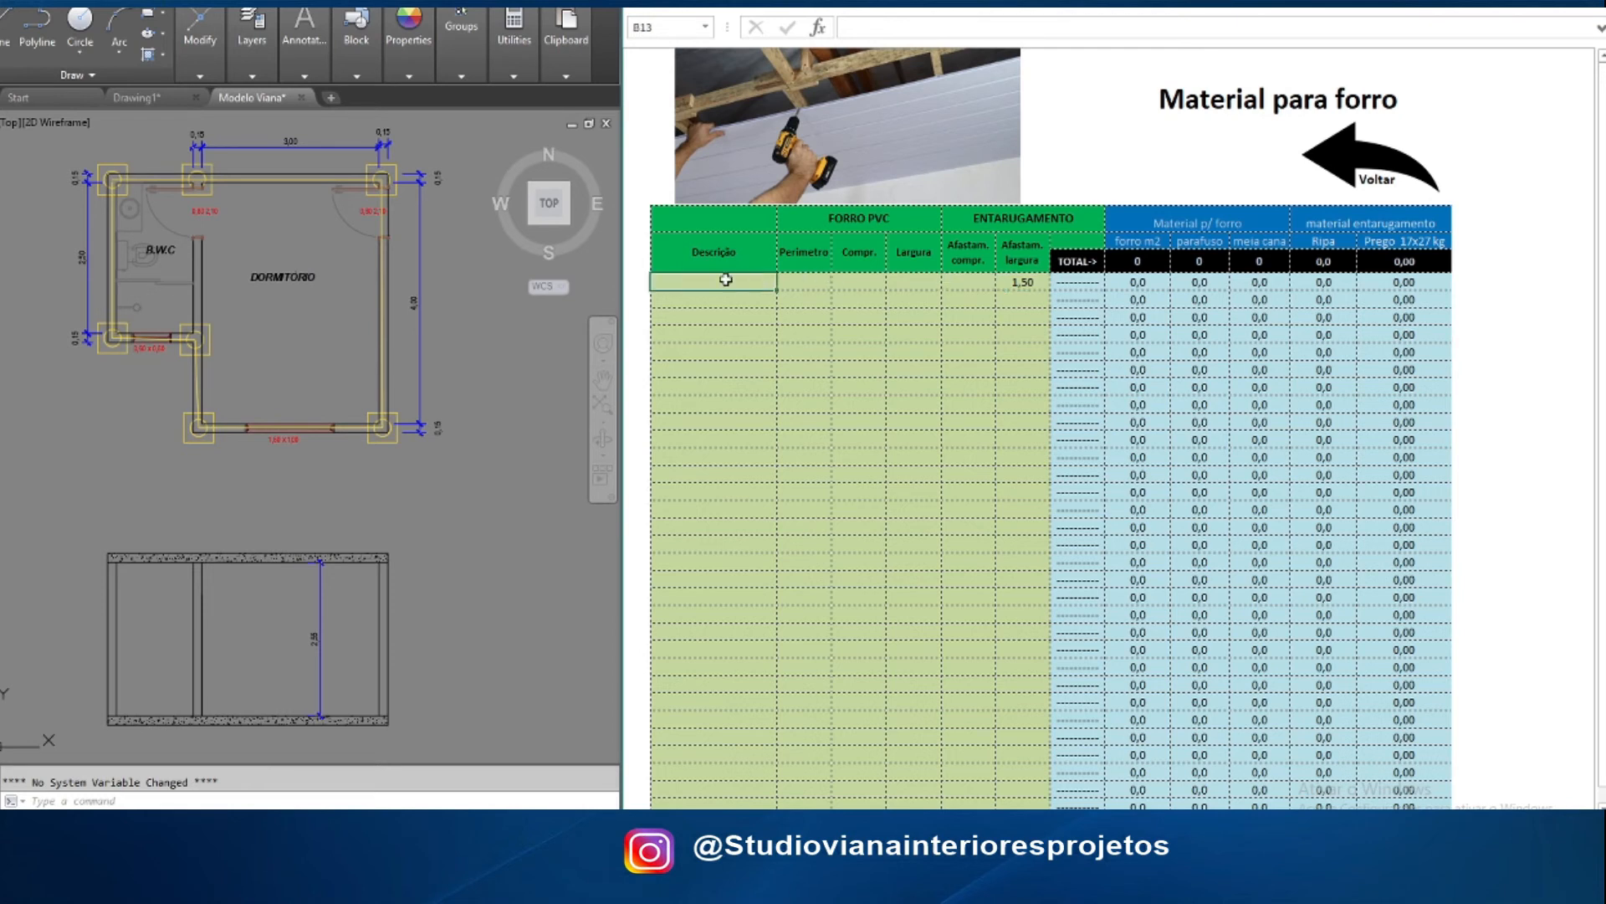
pyautogui.write('forro')
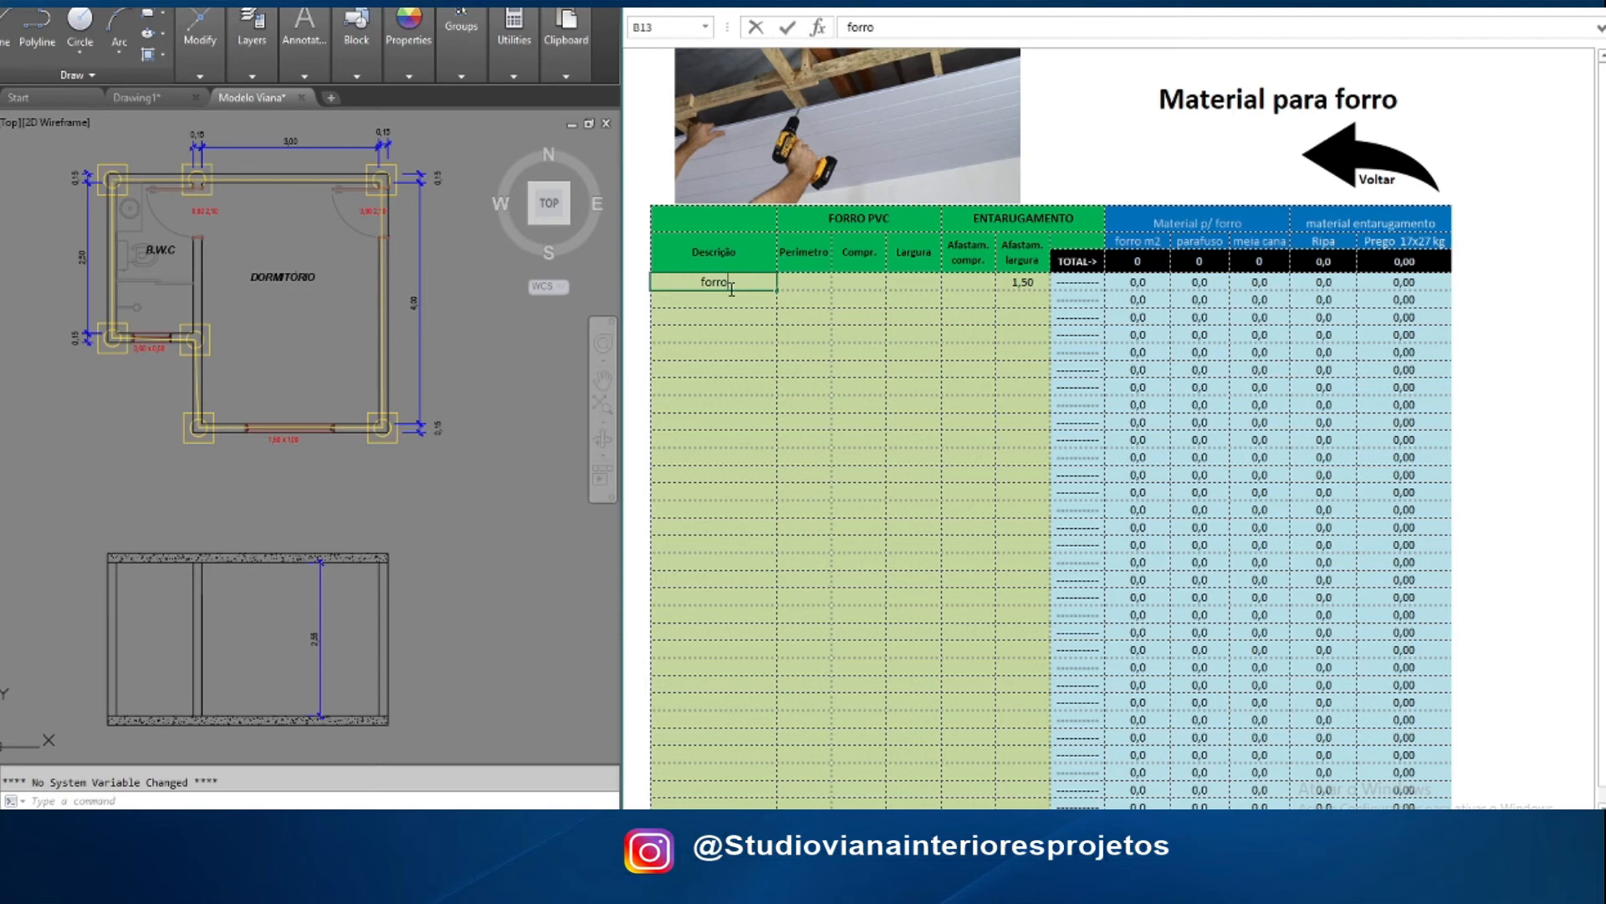
pyautogui.click(806, 282)
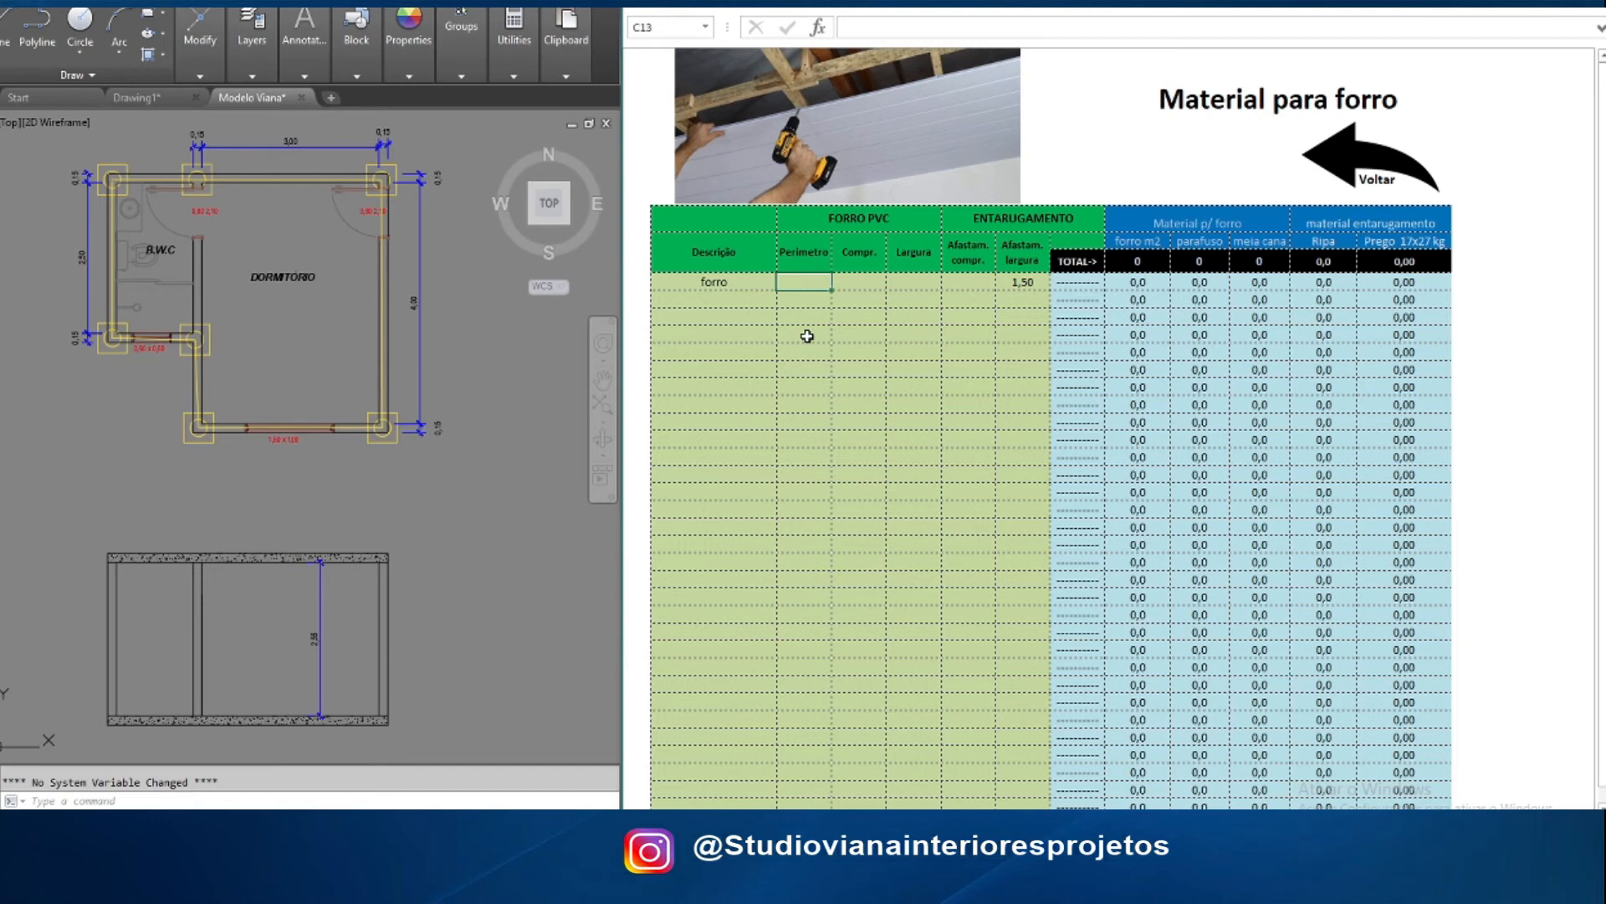
pyautogui.write('14')
pyautogui.click(860, 285)
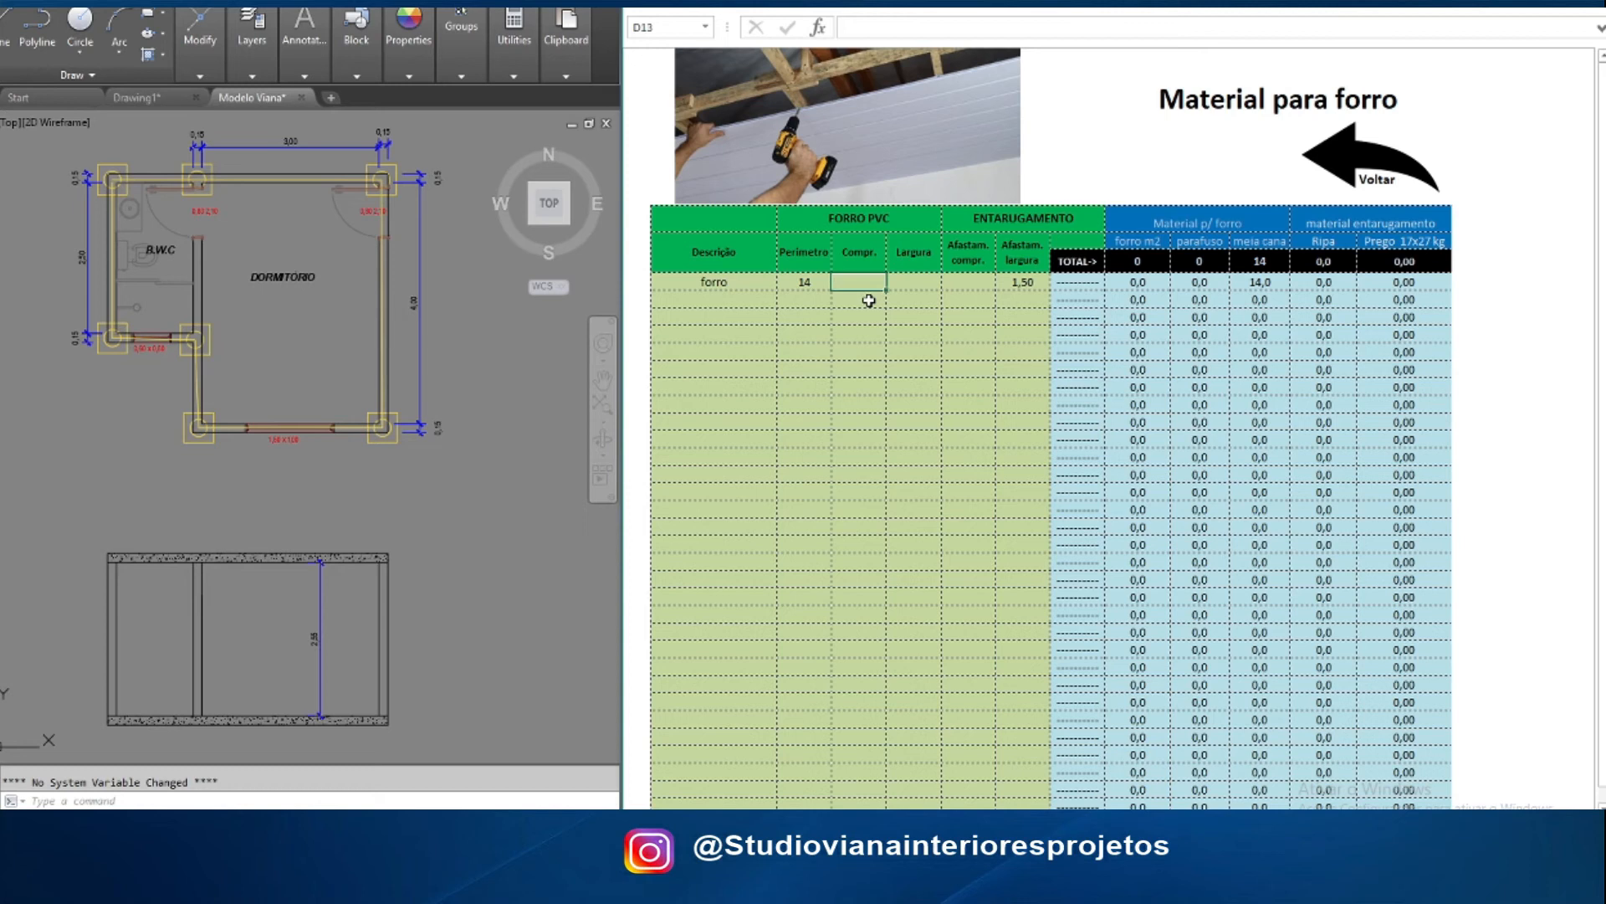
pyautogui.write('4')
pyautogui.click(910, 282)
pyautogui.write('3')
pyautogui.click(913, 302)
# Set the Afastam. compr. of the forro row to 0,50 under Entarugamento
pyautogui.click(970, 282)
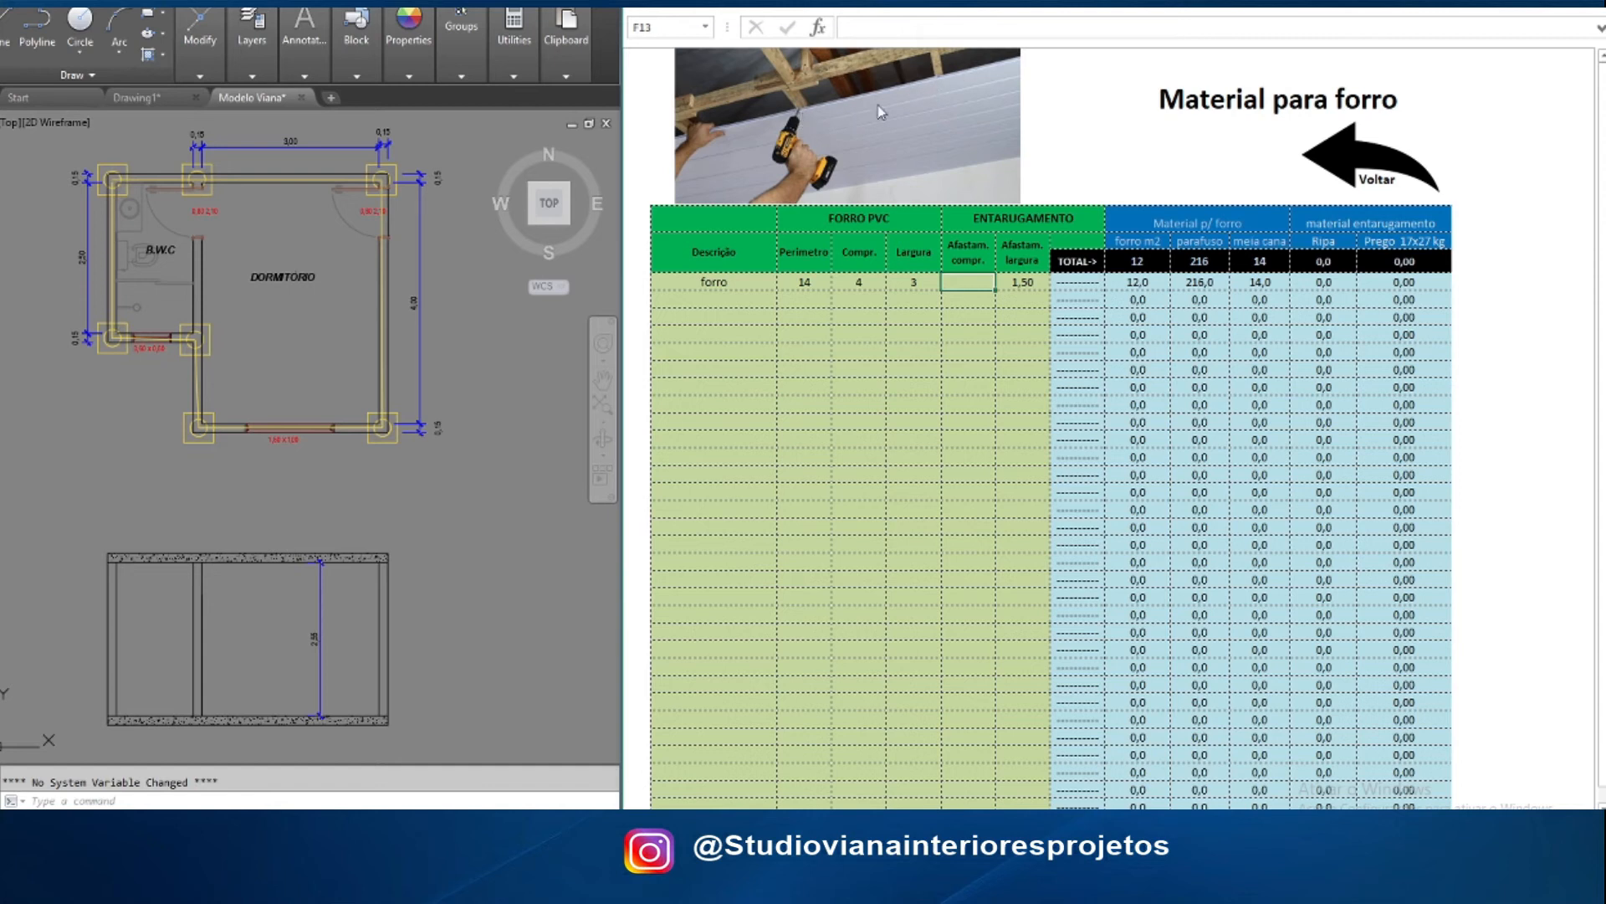
pyautogui.write('0,50')
pyautogui.click(1023, 317)
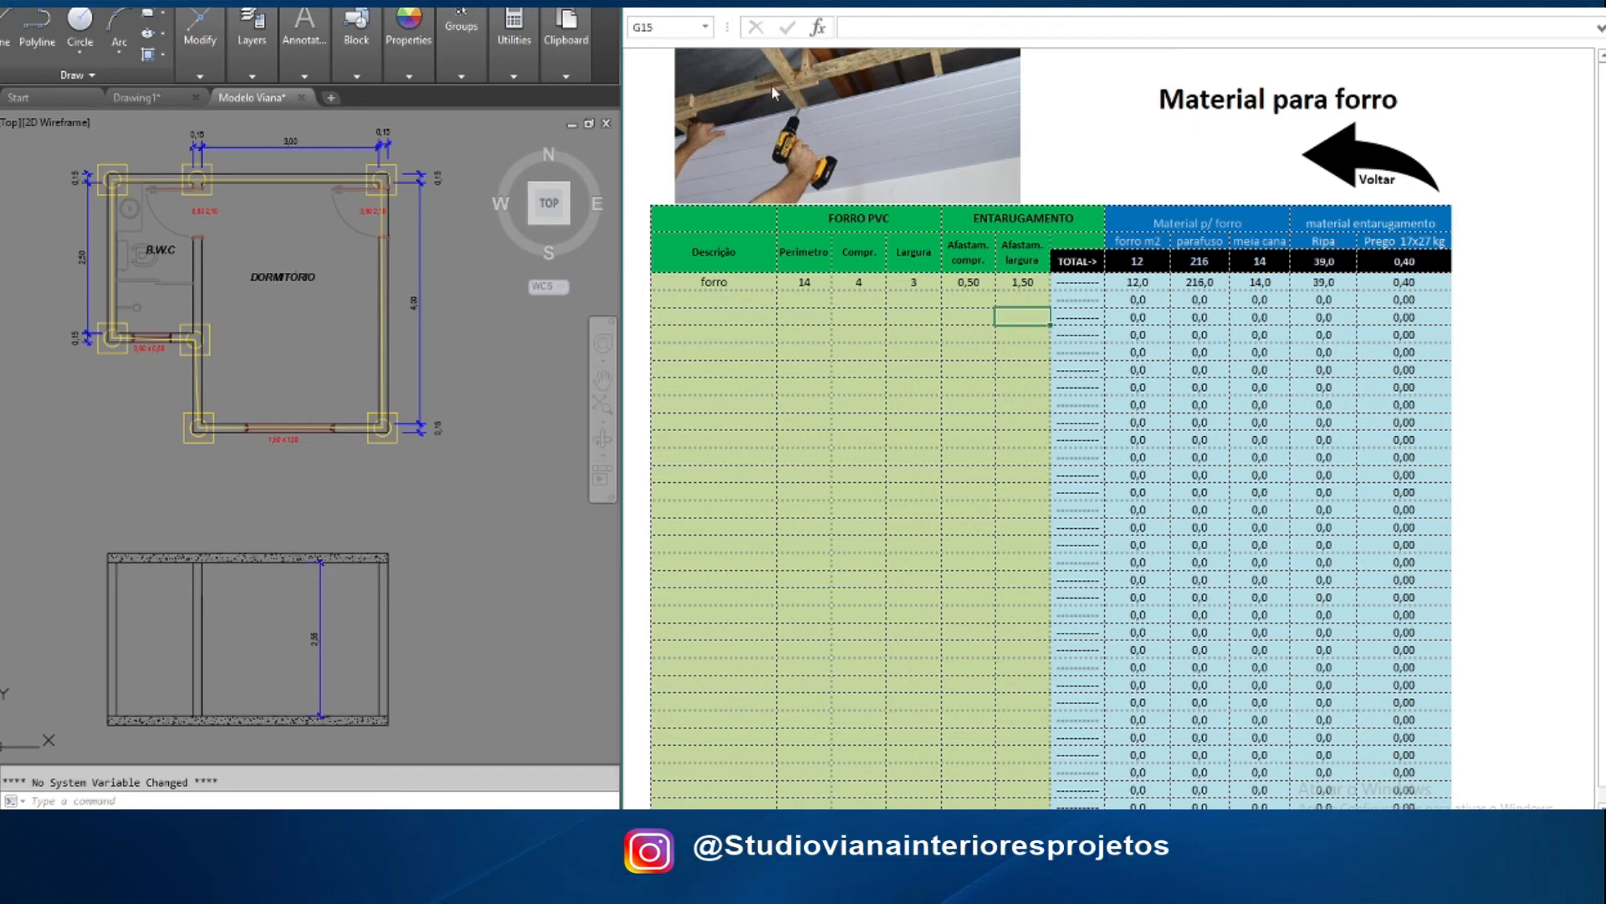
pyautogui.click(1025, 285)
pyautogui.click(968, 354)
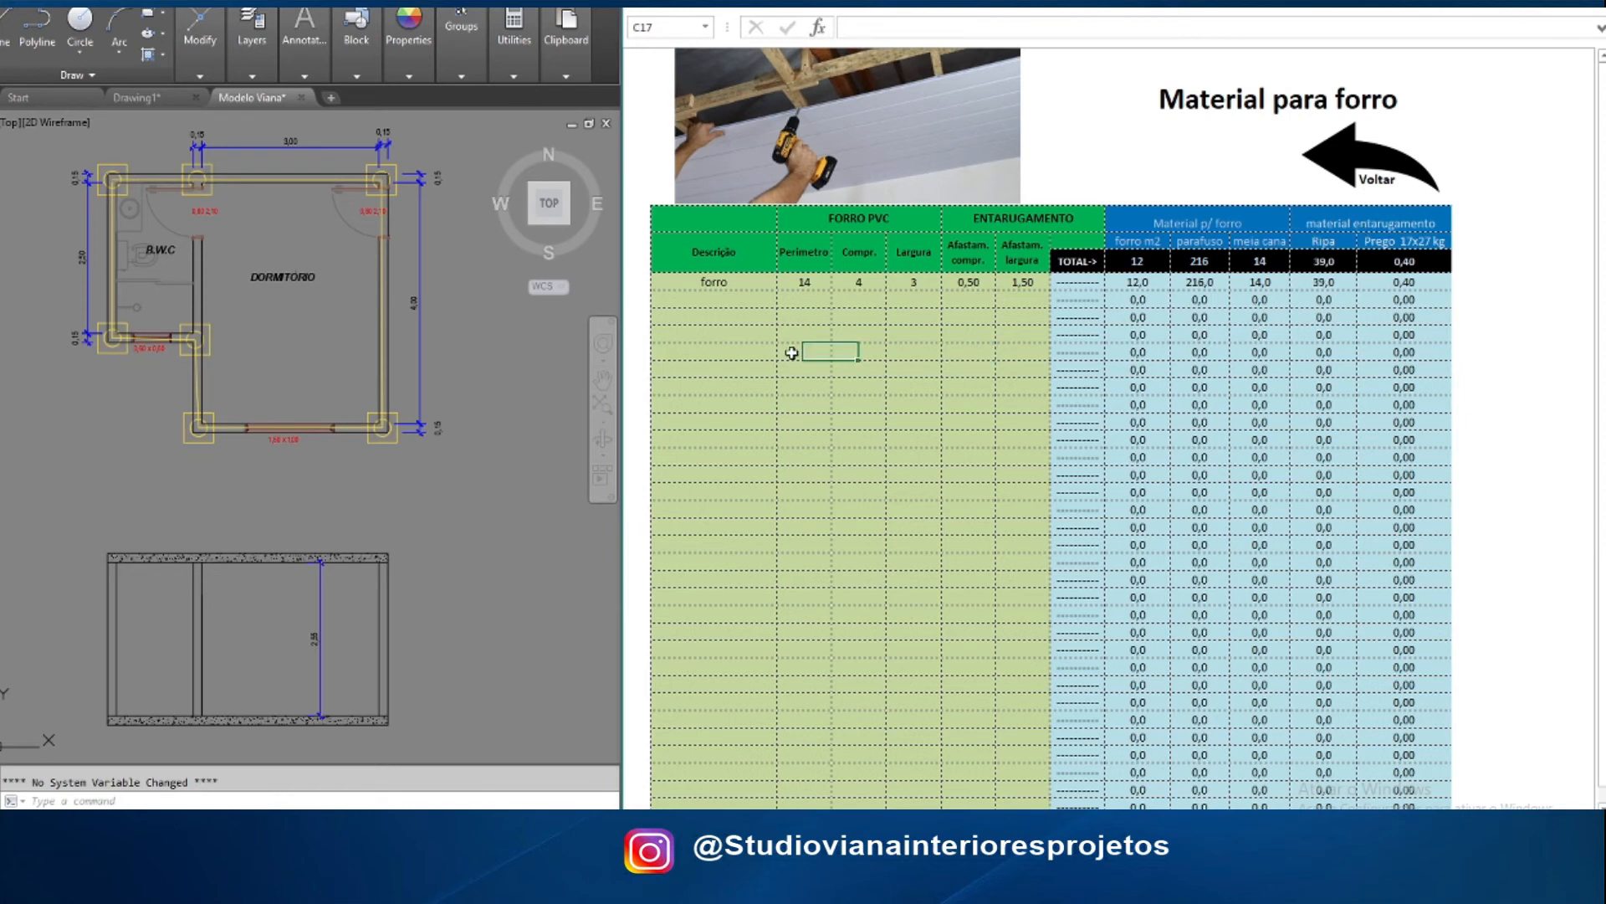
# Enter "bwc" in the third ceiling row, with Perimetro 7,60, Compr. 2,50 and Largura 1,30
pyautogui.click(726, 298)
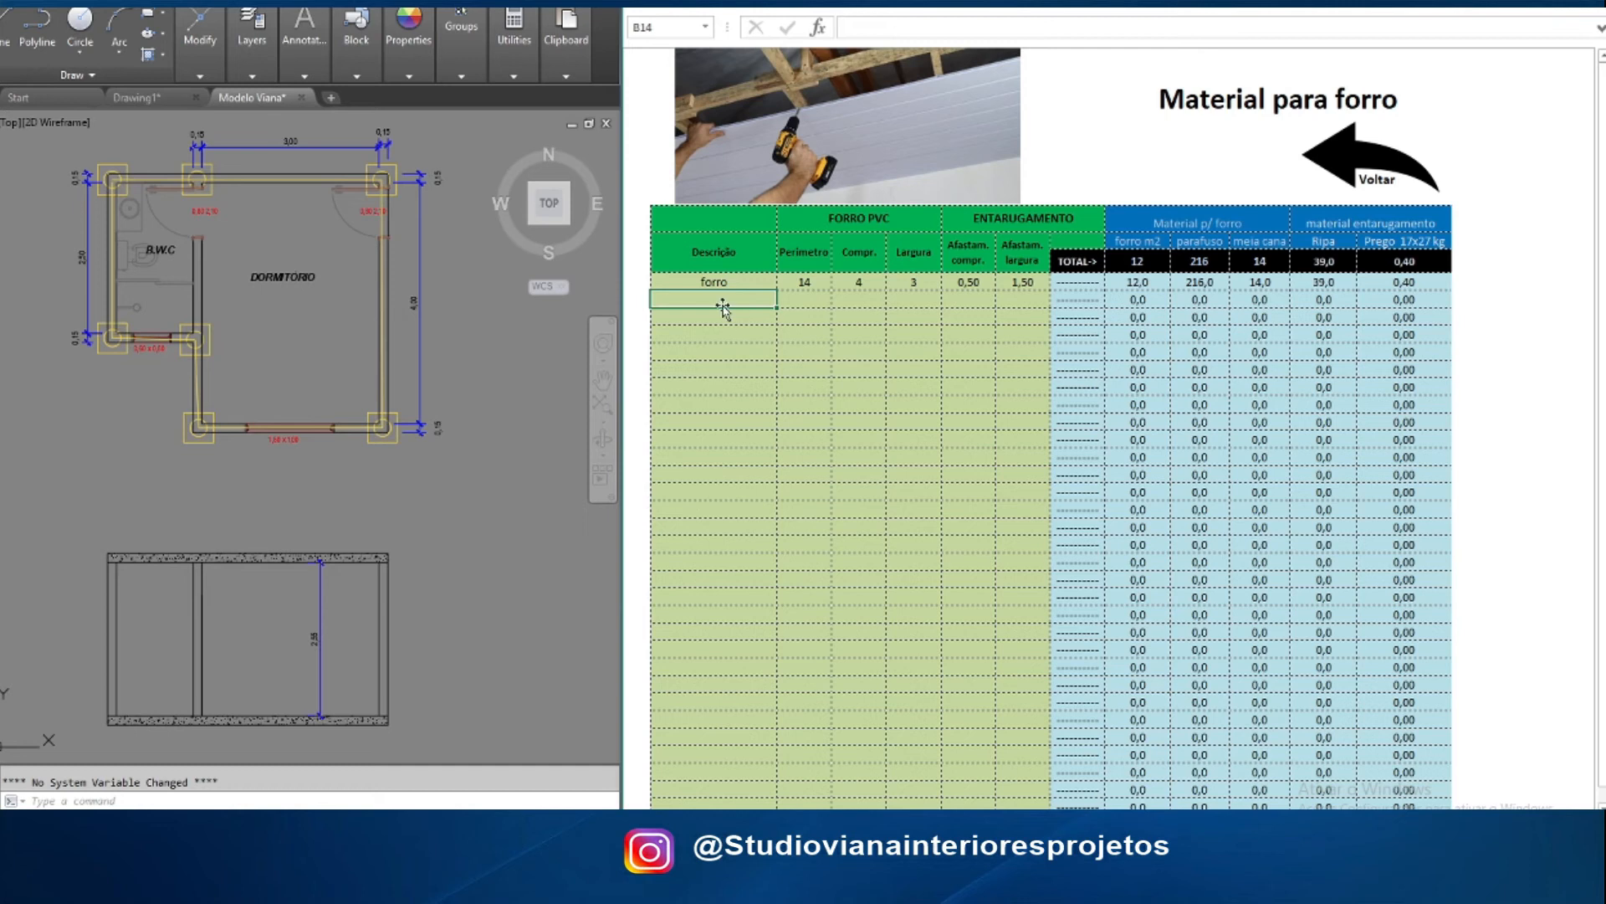
pyautogui.click(729, 317)
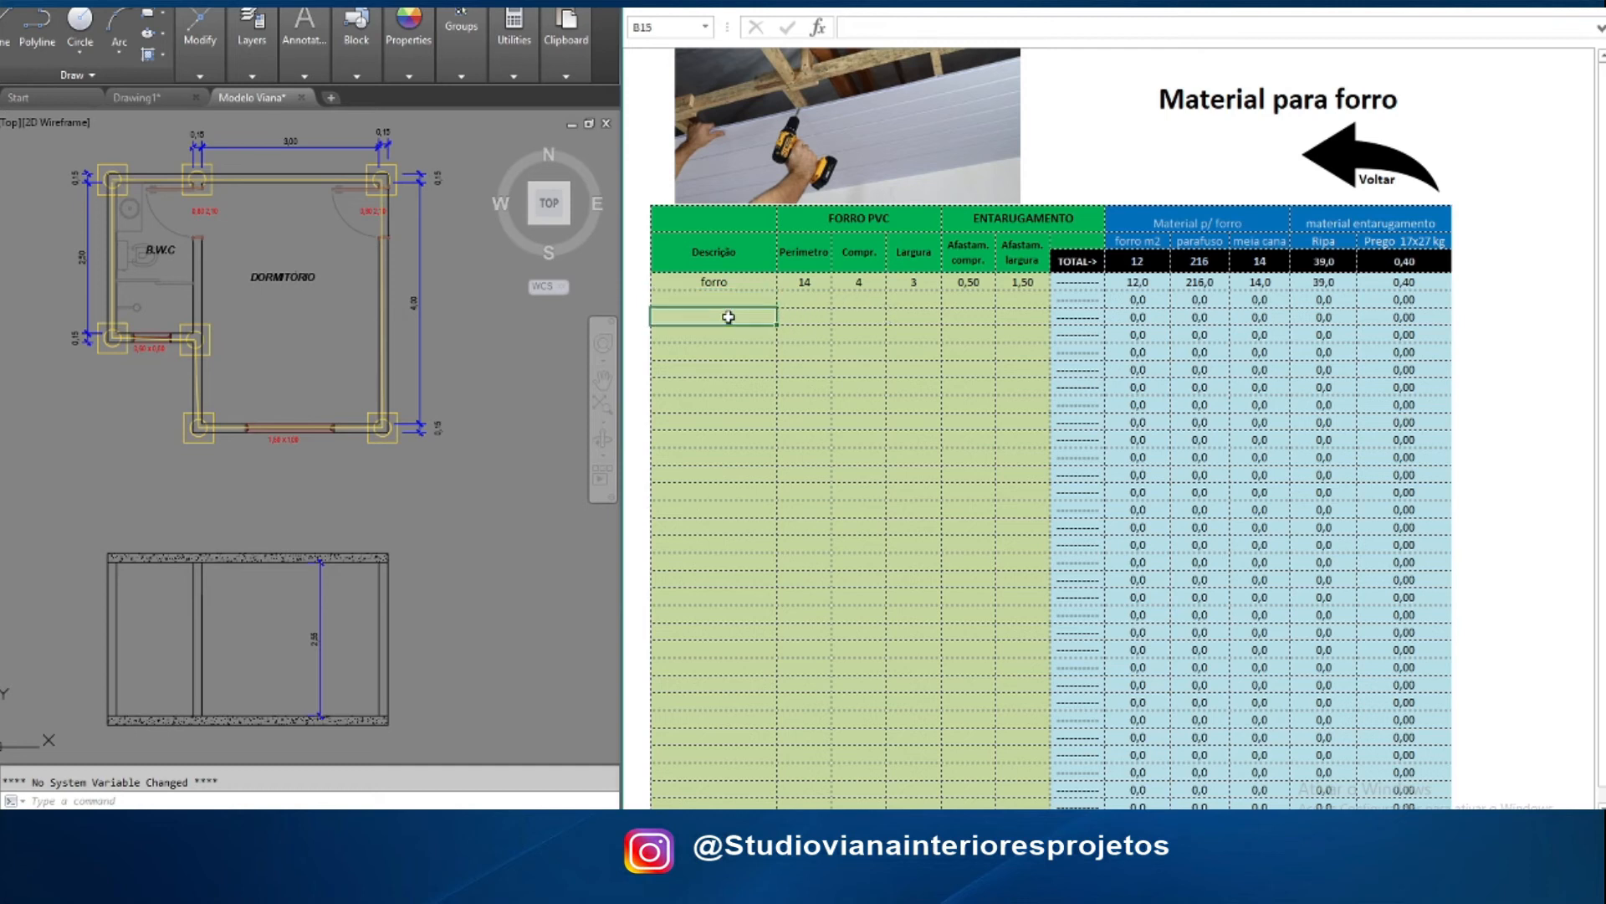
pyautogui.doubleClick(729, 317)
pyautogui.write('bwc')
pyautogui.click(804, 316)
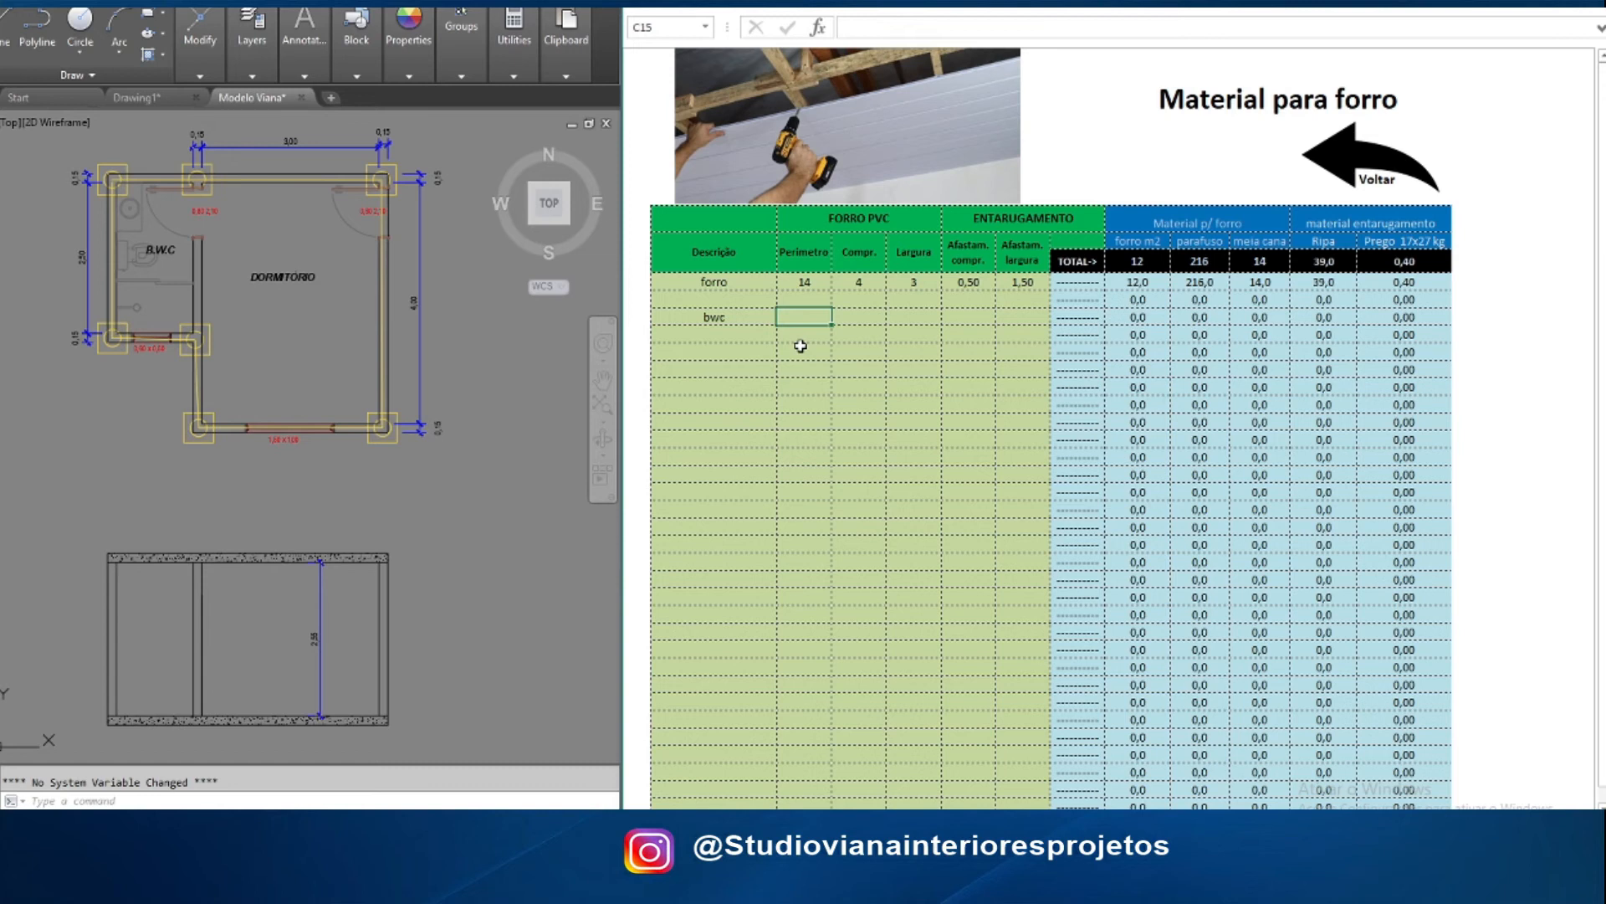
pyautogui.write('7,60')
pyautogui.click(862, 315)
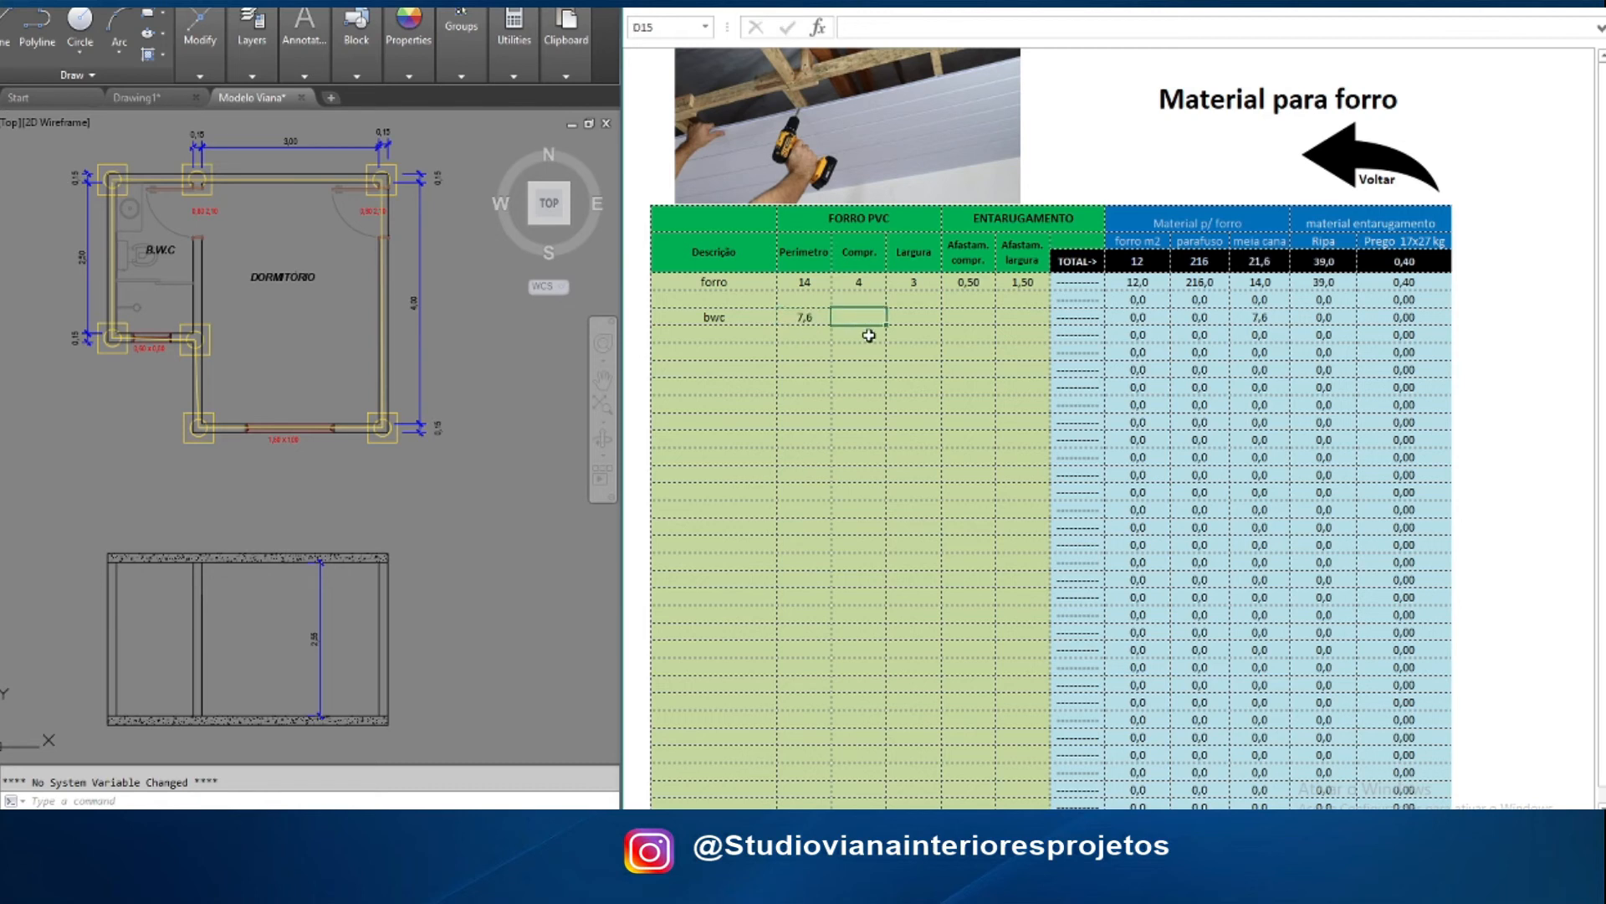
pyautogui.write('2,50')
pyautogui.click(912, 315)
pyautogui.write('1,30')
# Set the bwc ceiling's Afastam. compr. to 0,50 and its Afastam. largura to 1,50
pyautogui.click(974, 315)
pyautogui.write('0,50')
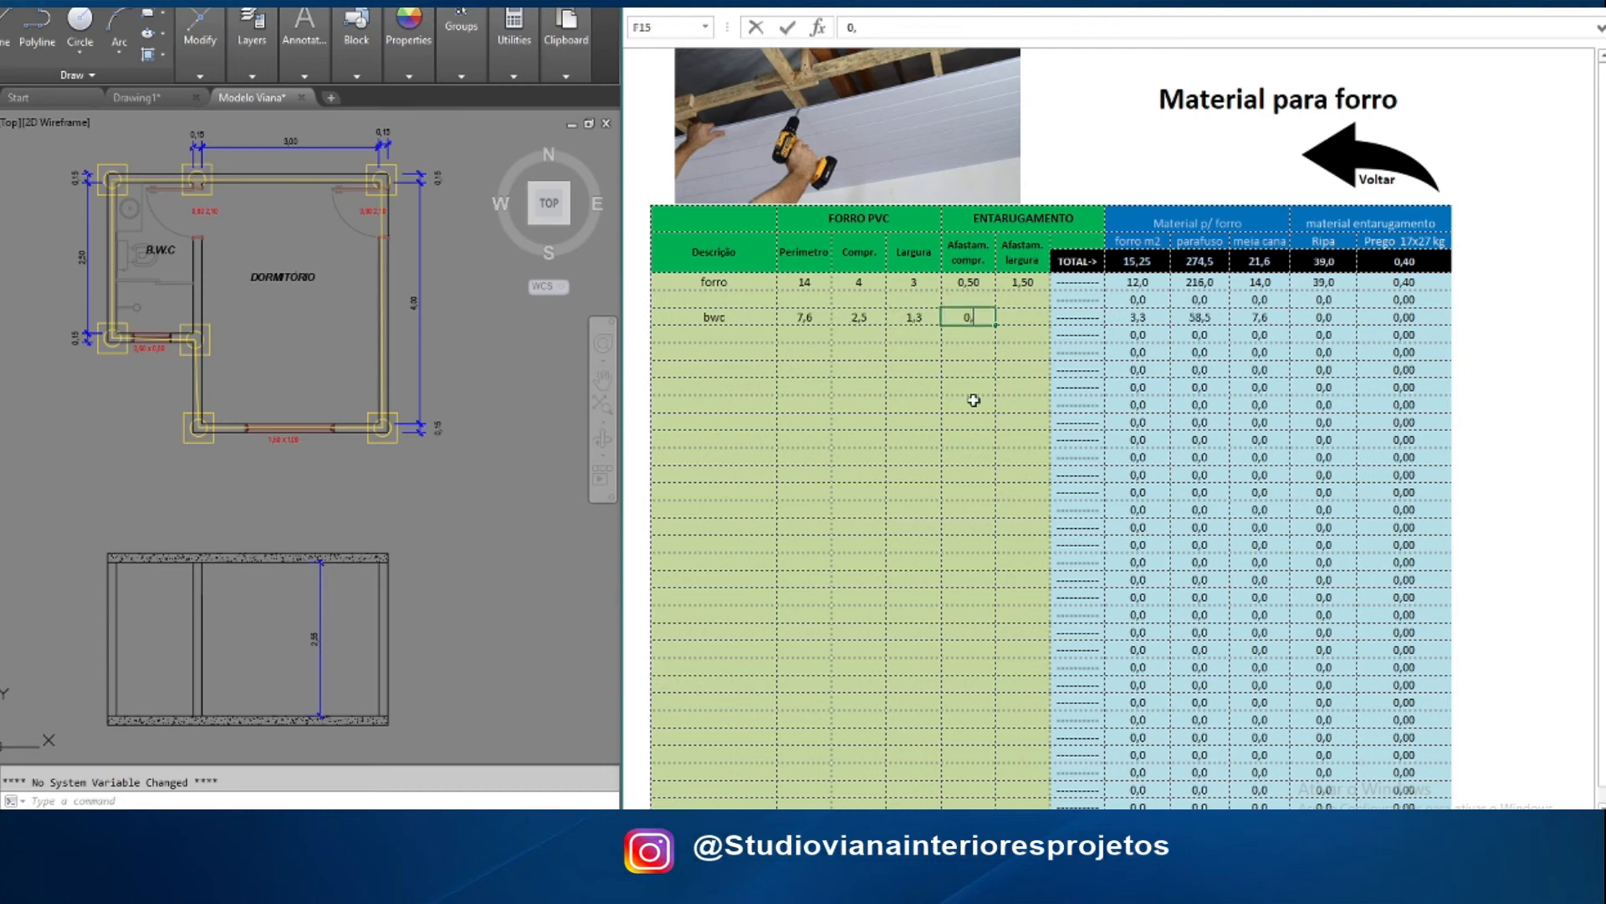
pyautogui.click(1014, 317)
pyautogui.write('1,50')
pyautogui.press('Return')
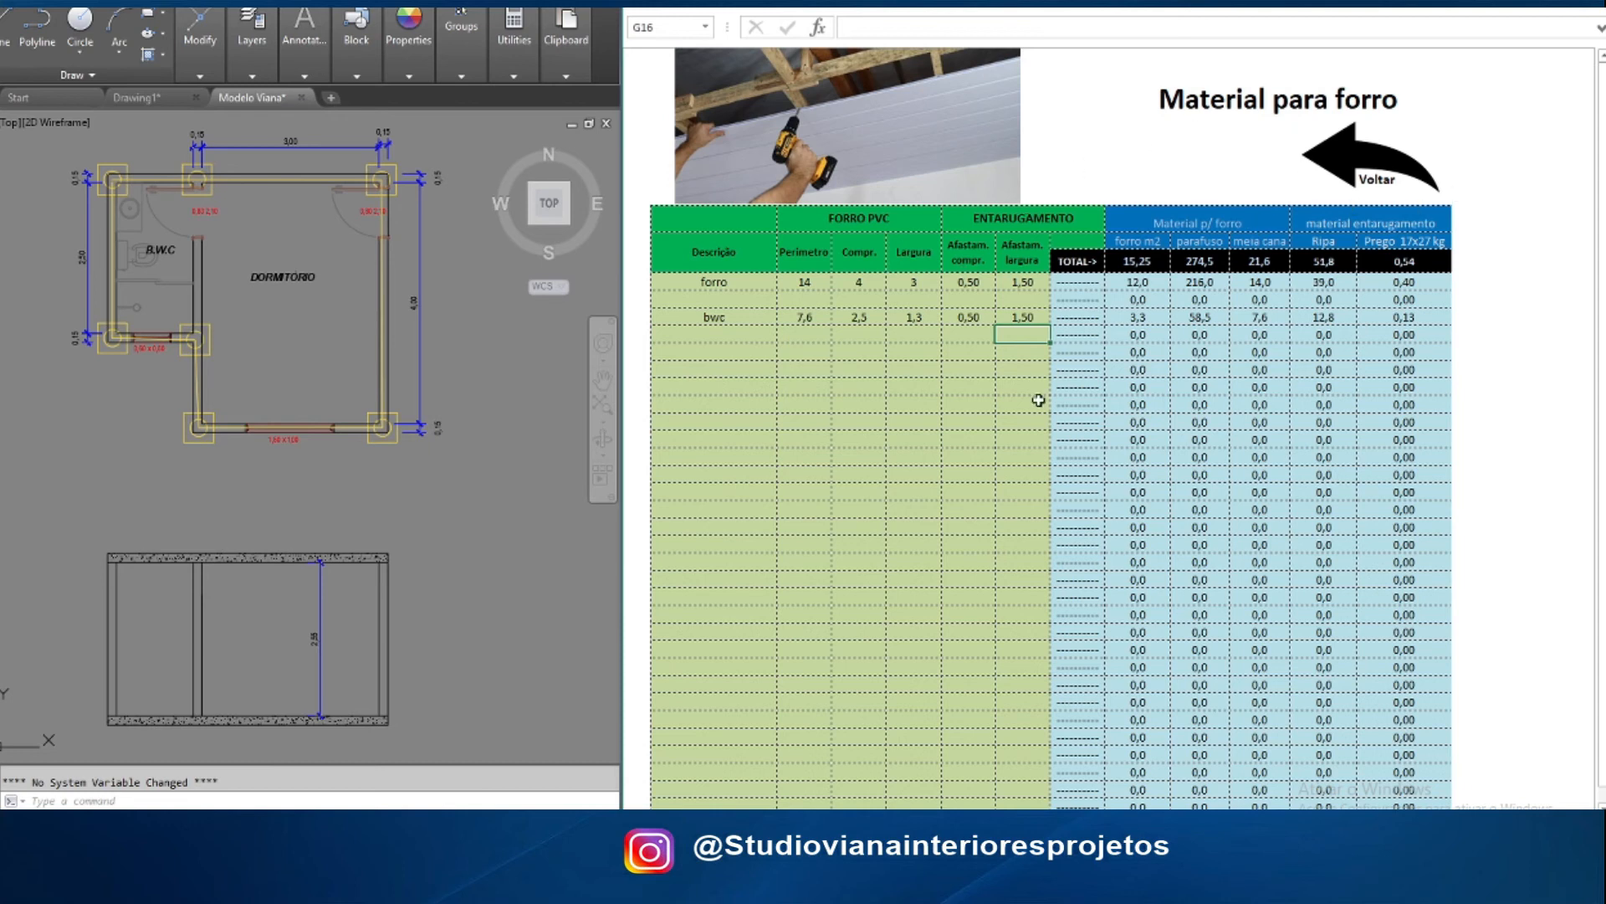
# Open the Pintura sheet from the main overview and clear the sample entries across its first row
pyautogui.click(1344, 150)
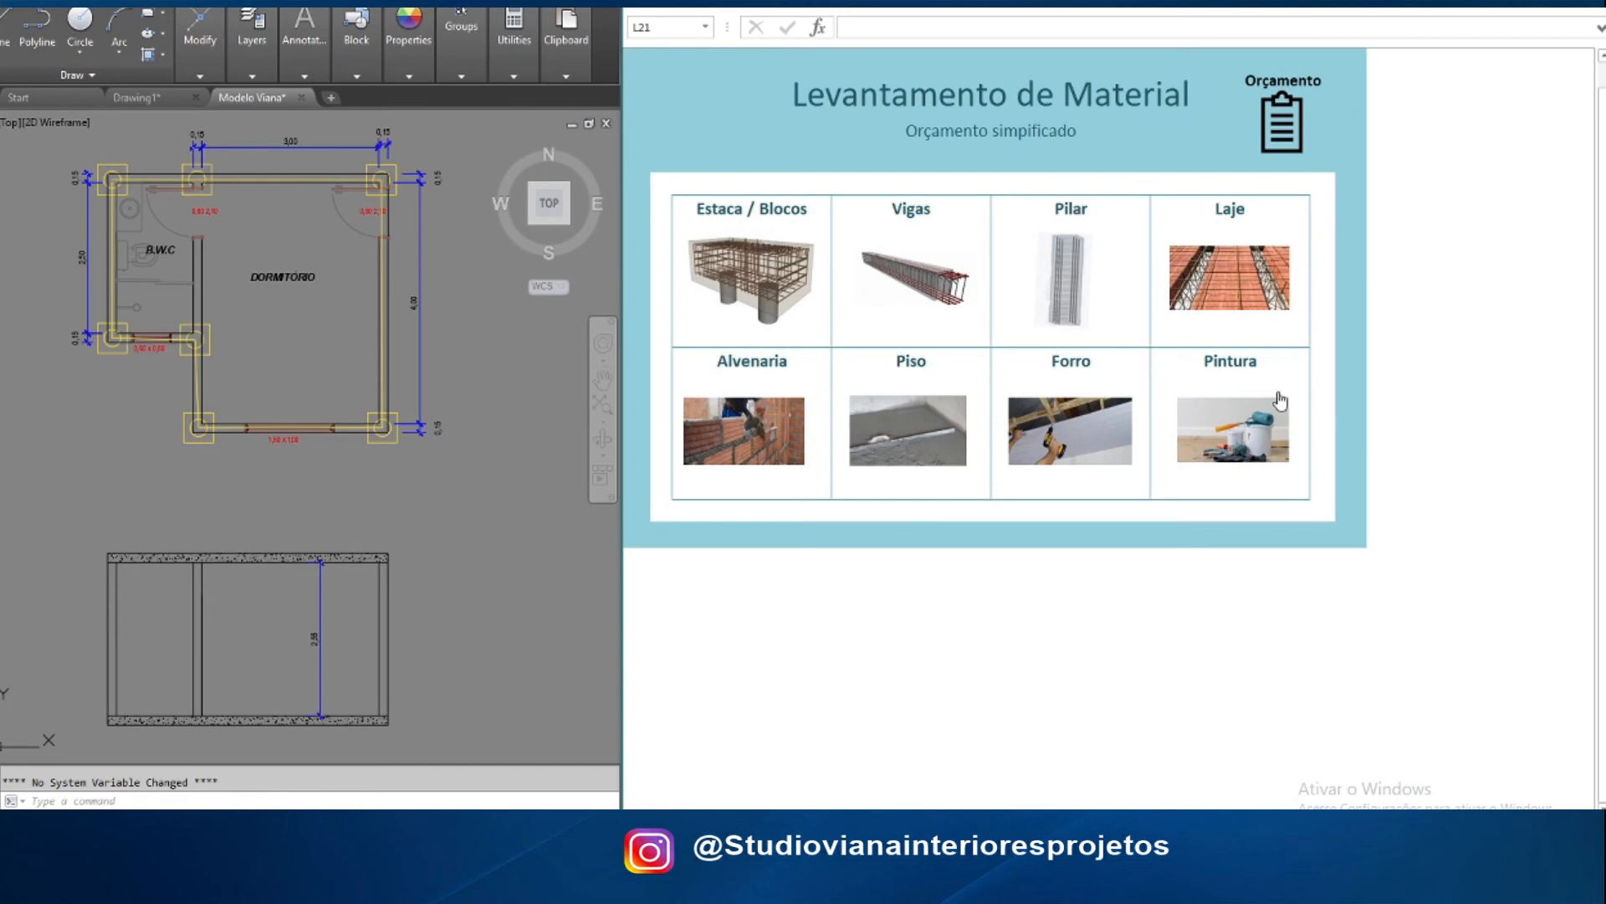
pyautogui.click(1252, 435)
pyautogui.click(720, 294)
pyautogui.press('Delete')
pyautogui.press('Right')
pyautogui.press('Delete')
pyautogui.press('Right')
pyautogui.press('Delete')
pyautogui.press('Right')
pyautogui.press('Delete')
pyautogui.press('Right')
pyautogui.press('Delete')
pyautogui.press('Right')
pyautogui.press('Delete')
pyautogui.press('Right')
pyautogui.press('Delete')
pyautogui.press('Right')
pyautogui.press('Delete')
pyautogui.press('Right')
pyautogui.press('Delete')
pyautogui.press('Right')
pyautogui.press('Delete')
pyautogui.press('Right')
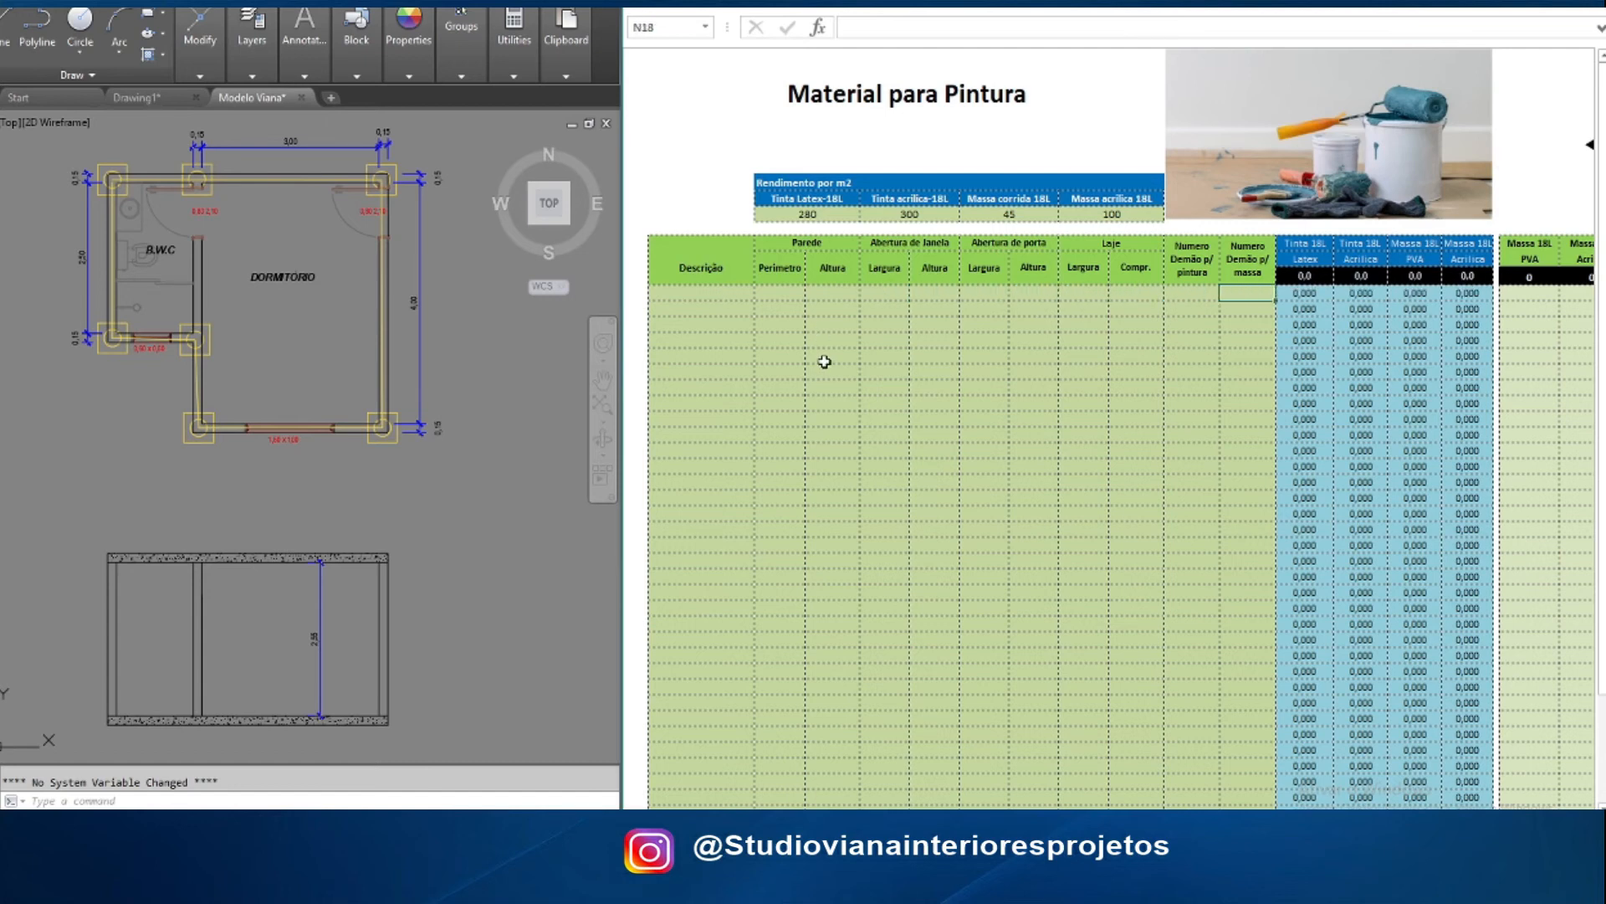
pyautogui.hscroll(6, 1032, 348)
pyautogui.moveTo(786, 383); pyautogui.dragTo(780, 390, button='middle')
pyautogui.moveTo(1297, 824)
pyautogui.mouseDown()
pyautogui.moveTo(1363, 823)
pyautogui.moveTo(1297, 824)
pyautogui.mouseUp()
# Enter "dormitório" in the first Pintura row with a wall Perimetro of 14 and Altura of 2,55
pyautogui.click(687, 293)
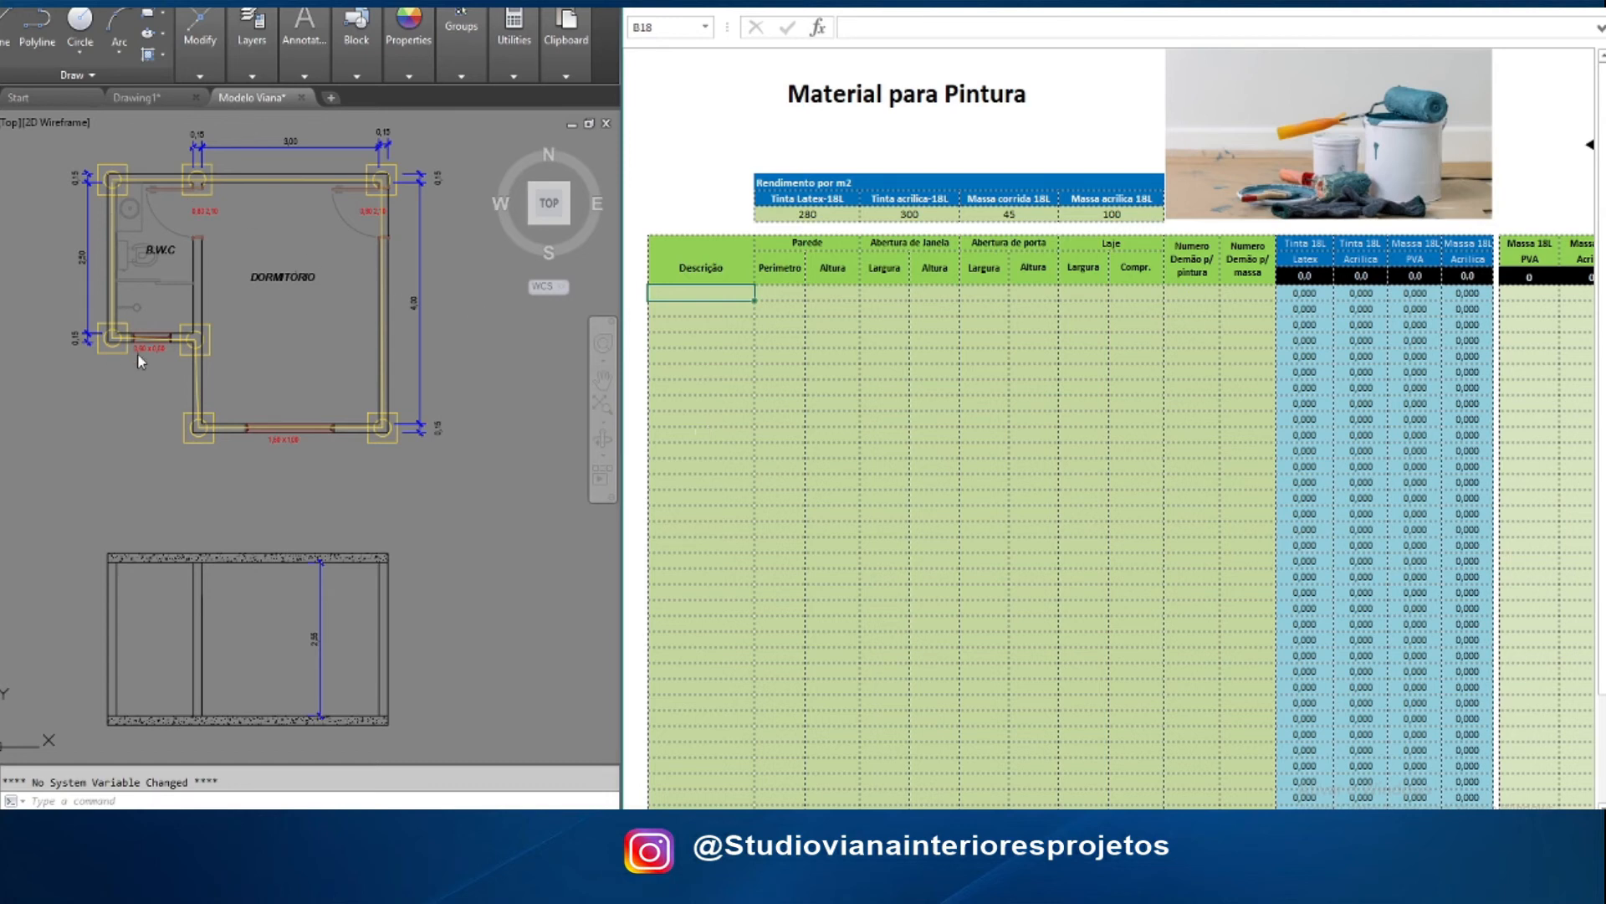
pyautogui.click(249, 223)
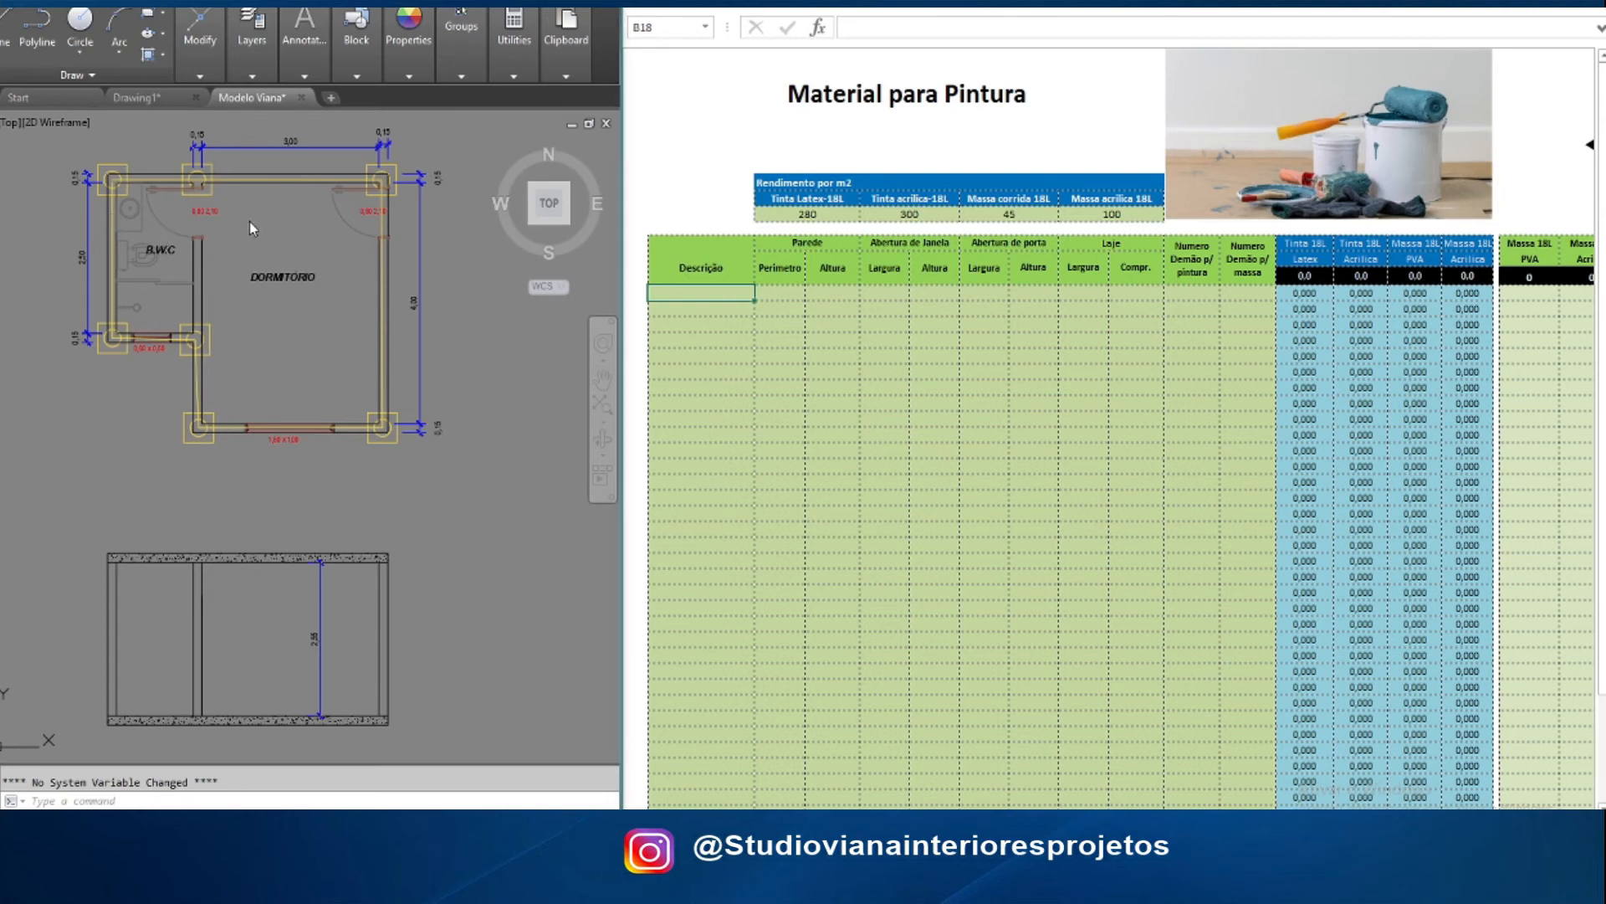
pyautogui.click(688, 291)
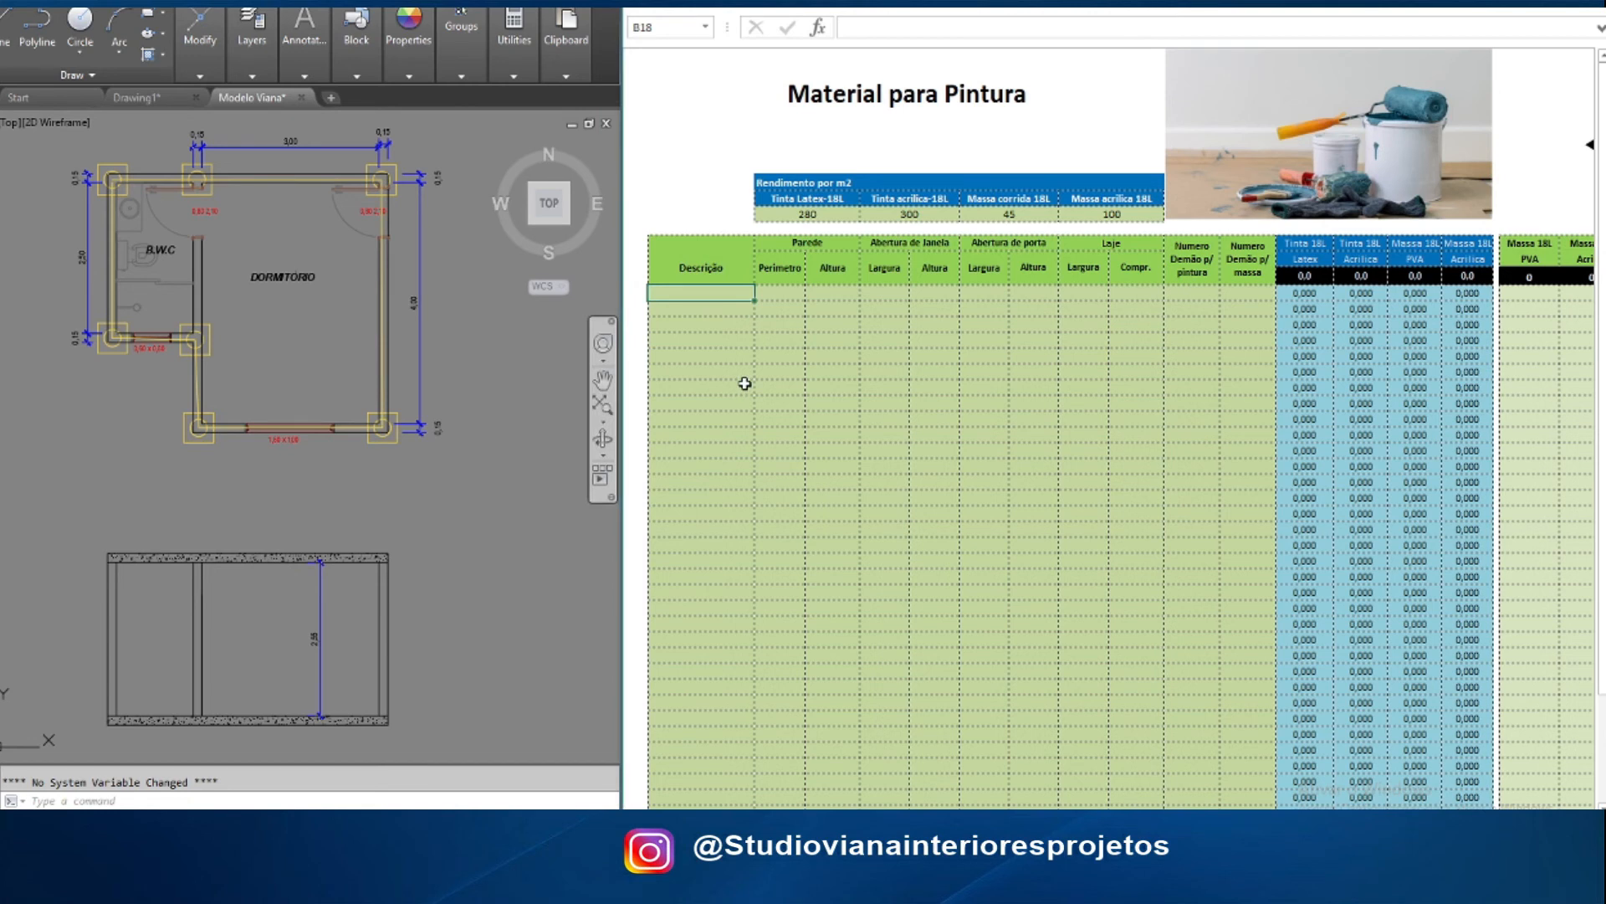
pyautogui.write('dormitório')
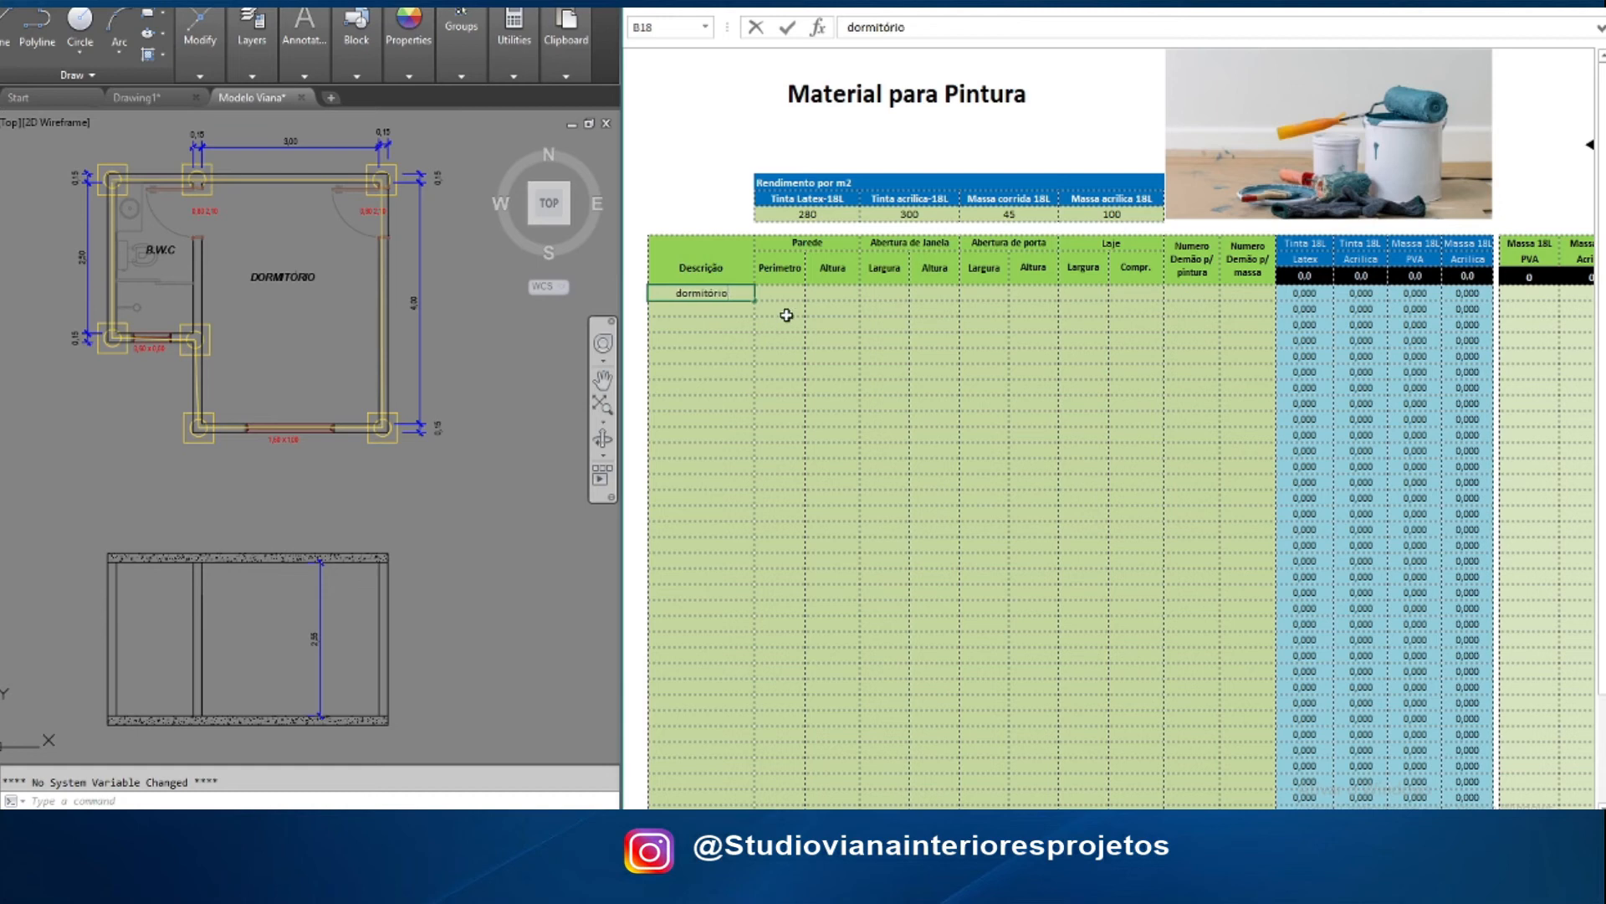
pyautogui.press('Tab')
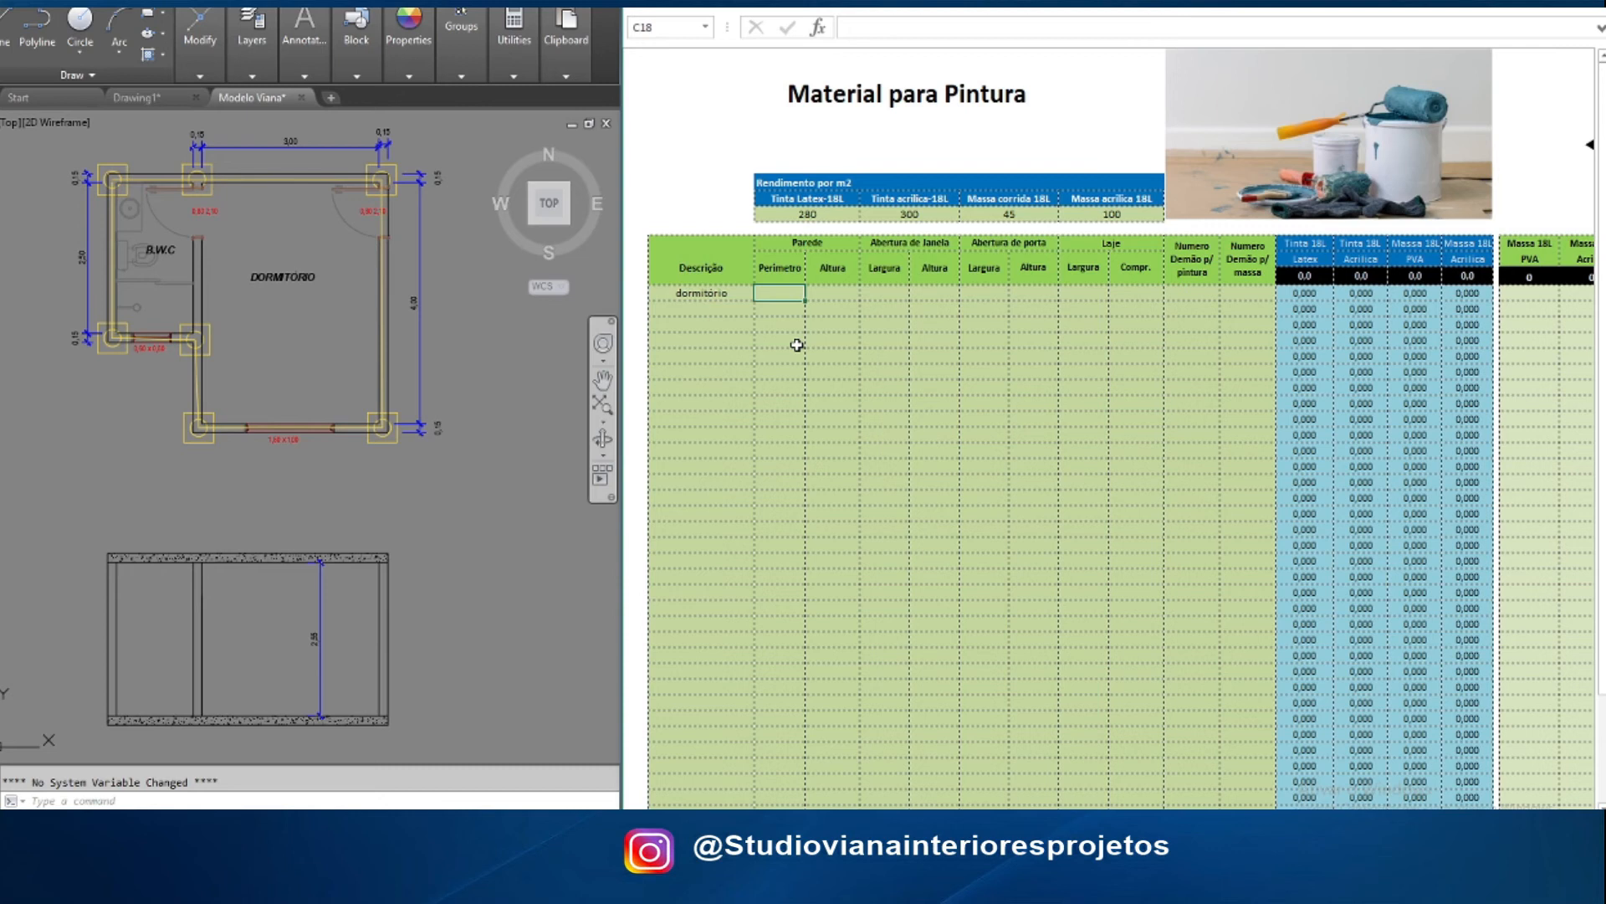
pyautogui.write('14')
pyautogui.press('Tab')
pyautogui.write('2,55')
pyautogui.press('Return')
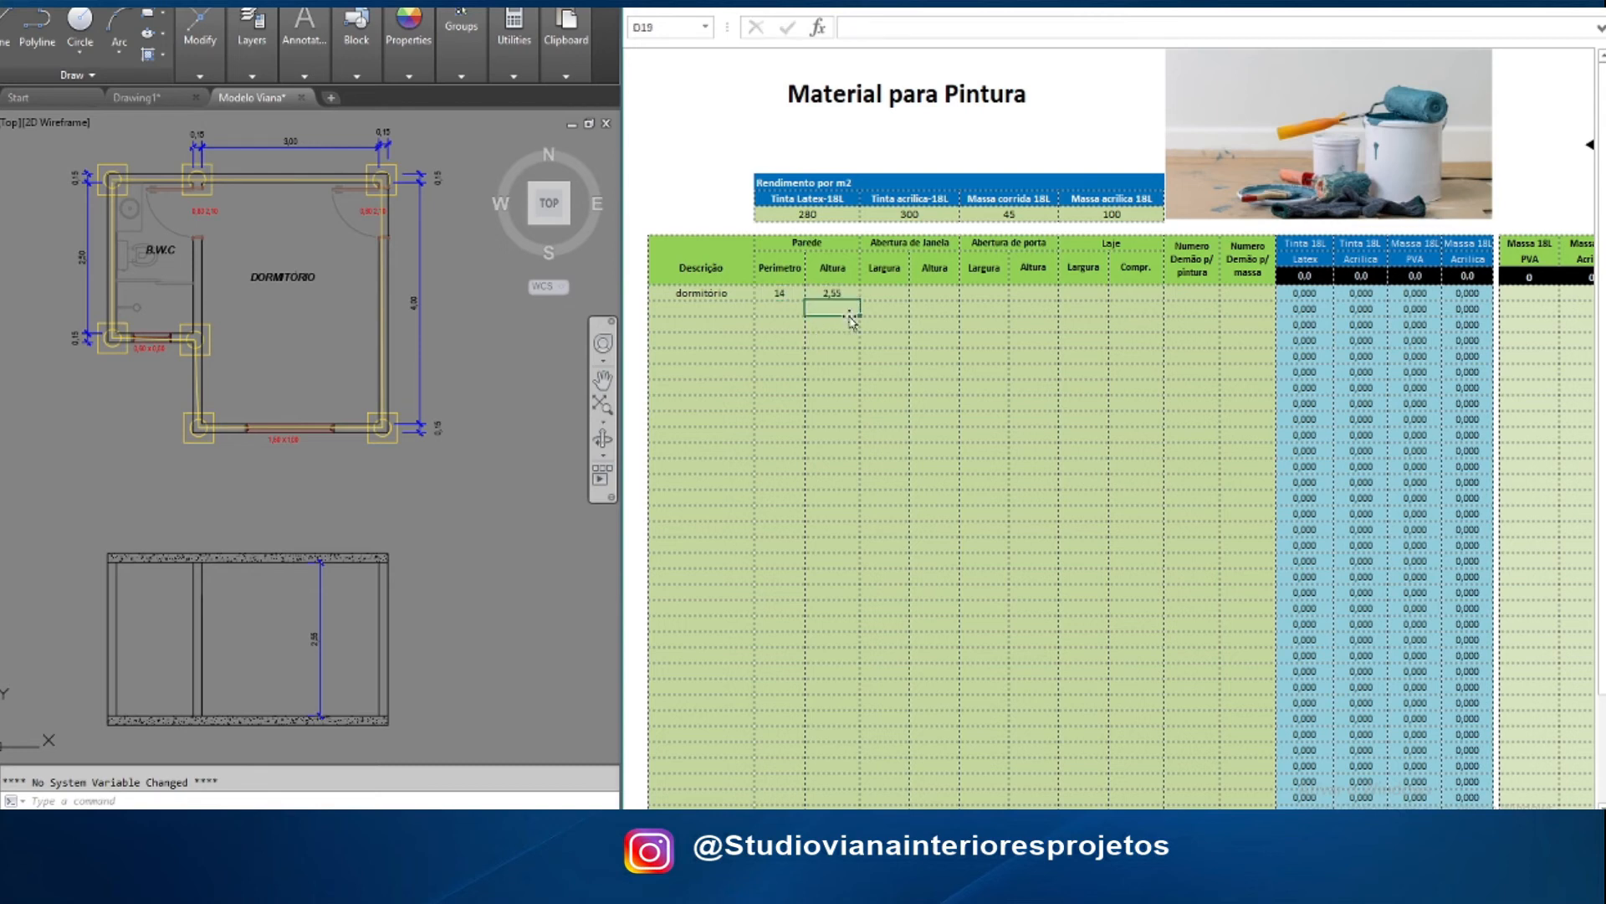
# Set the dormitório's window opening to 1,50 wide by 1 high and its door opening to 0,80 by 2,10
pyautogui.click(884, 293)
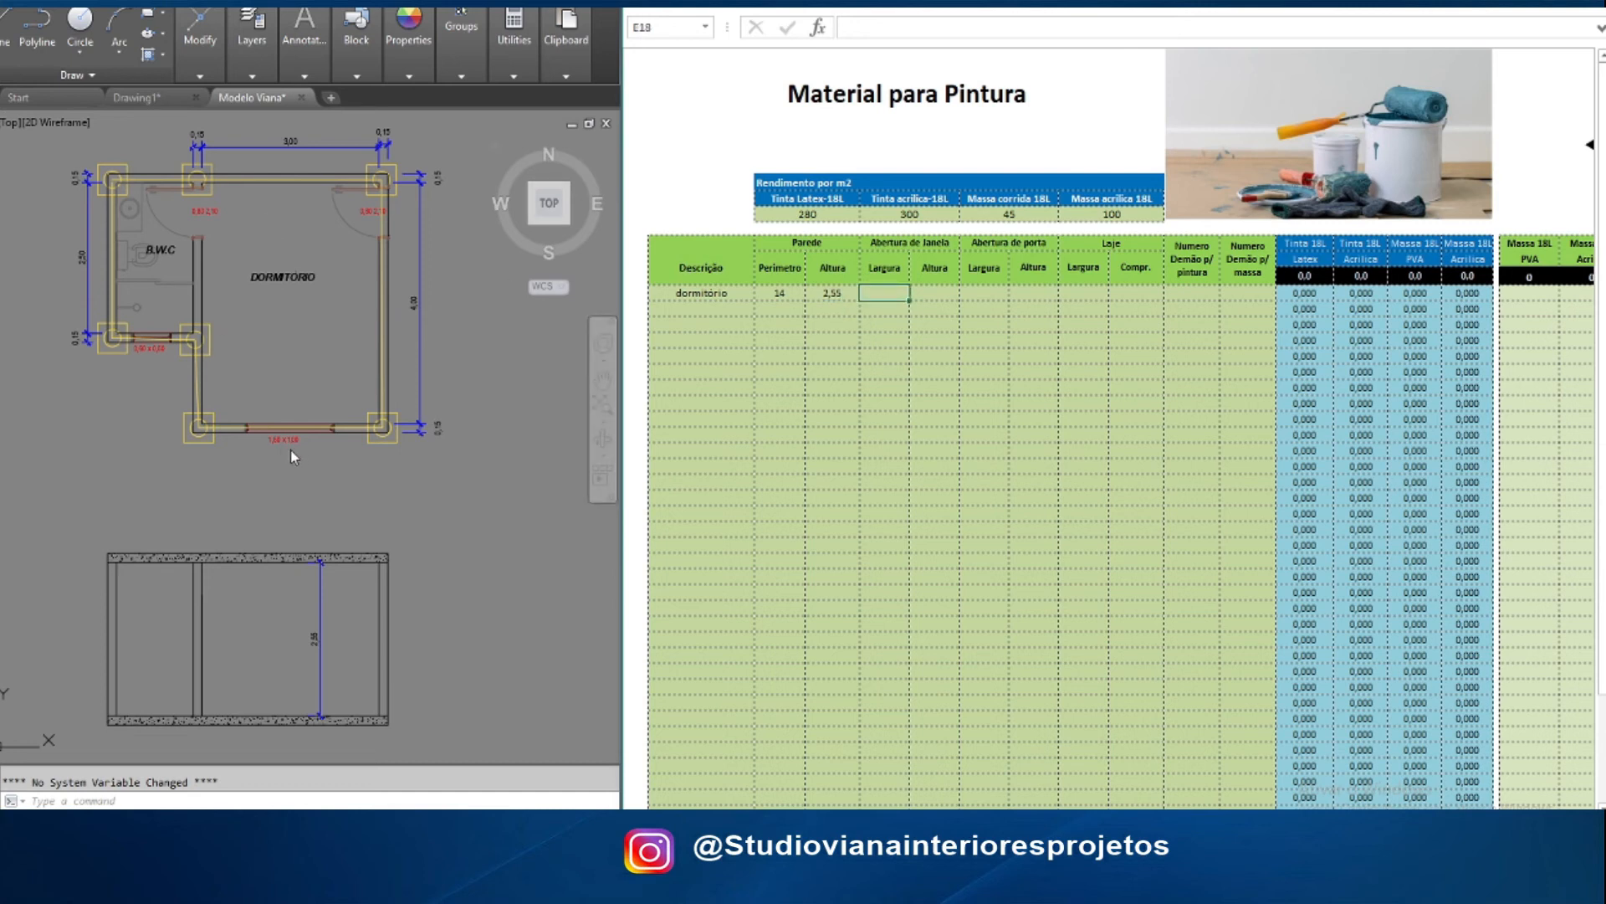
pyautogui.write('1,50')
pyautogui.press('Tab')
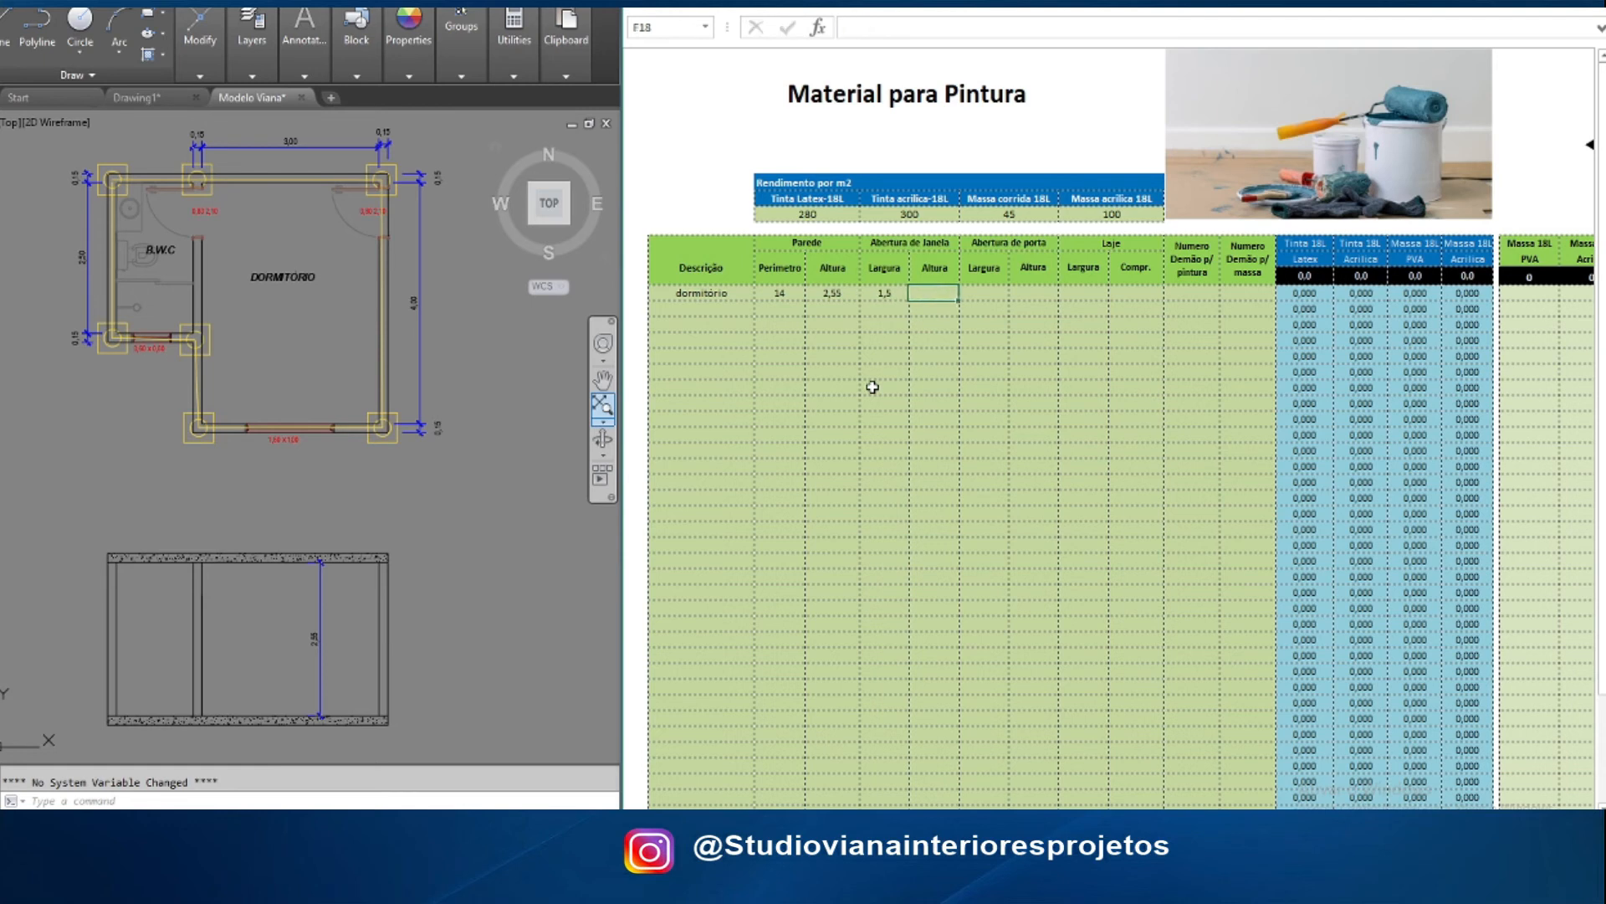
pyautogui.write('1')
pyautogui.press('Tab')
pyautogui.write('0,80')
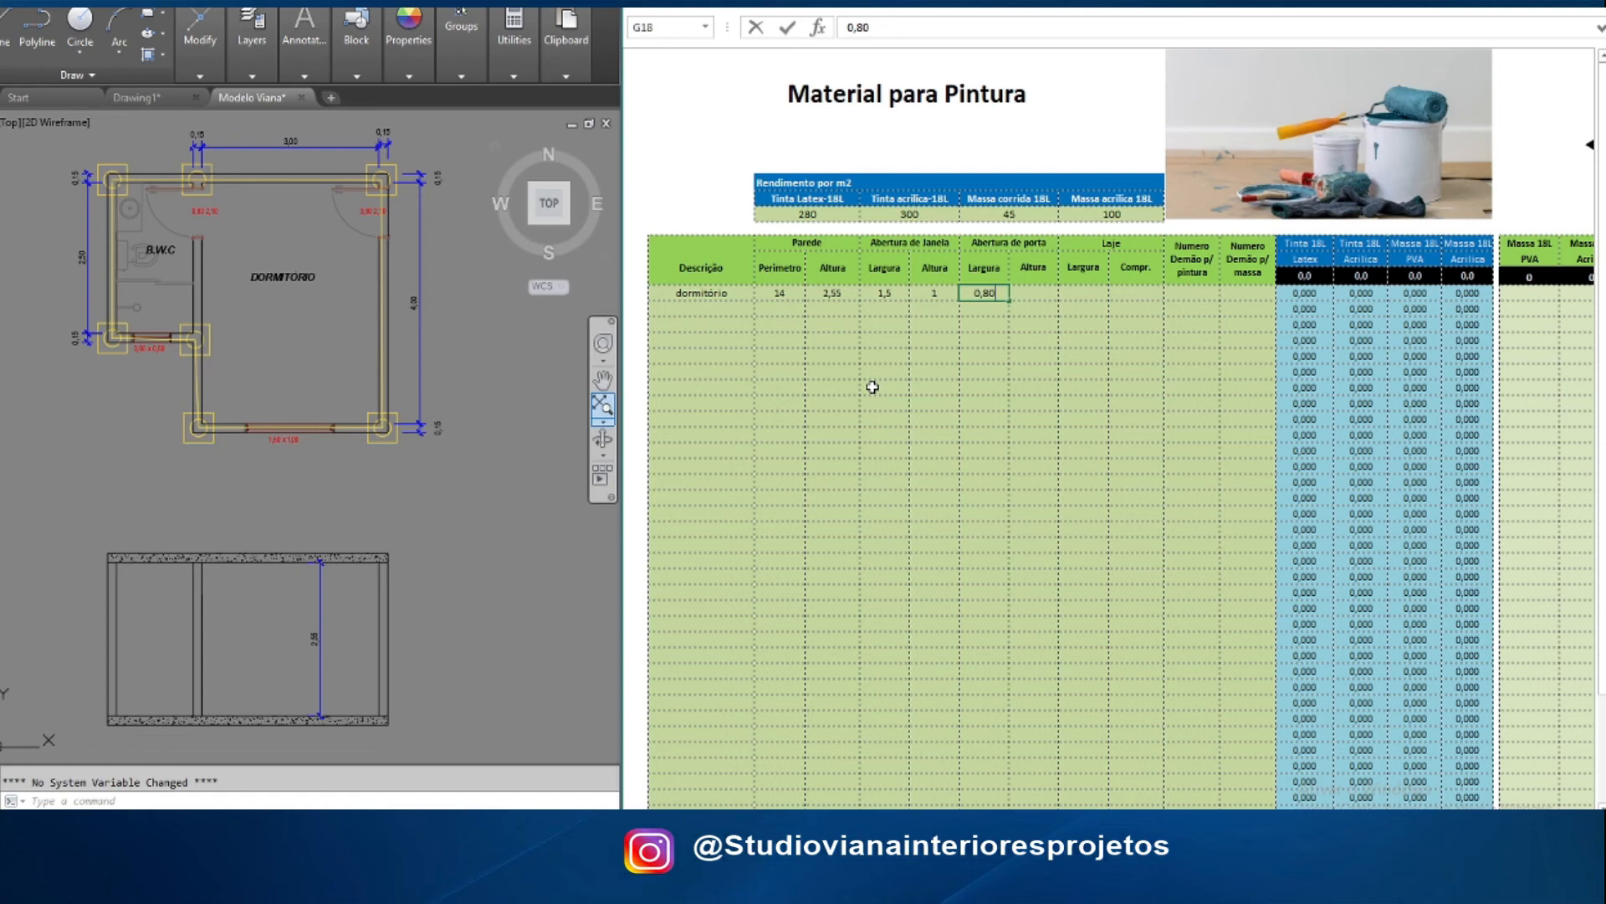
pyautogui.press('Tab')
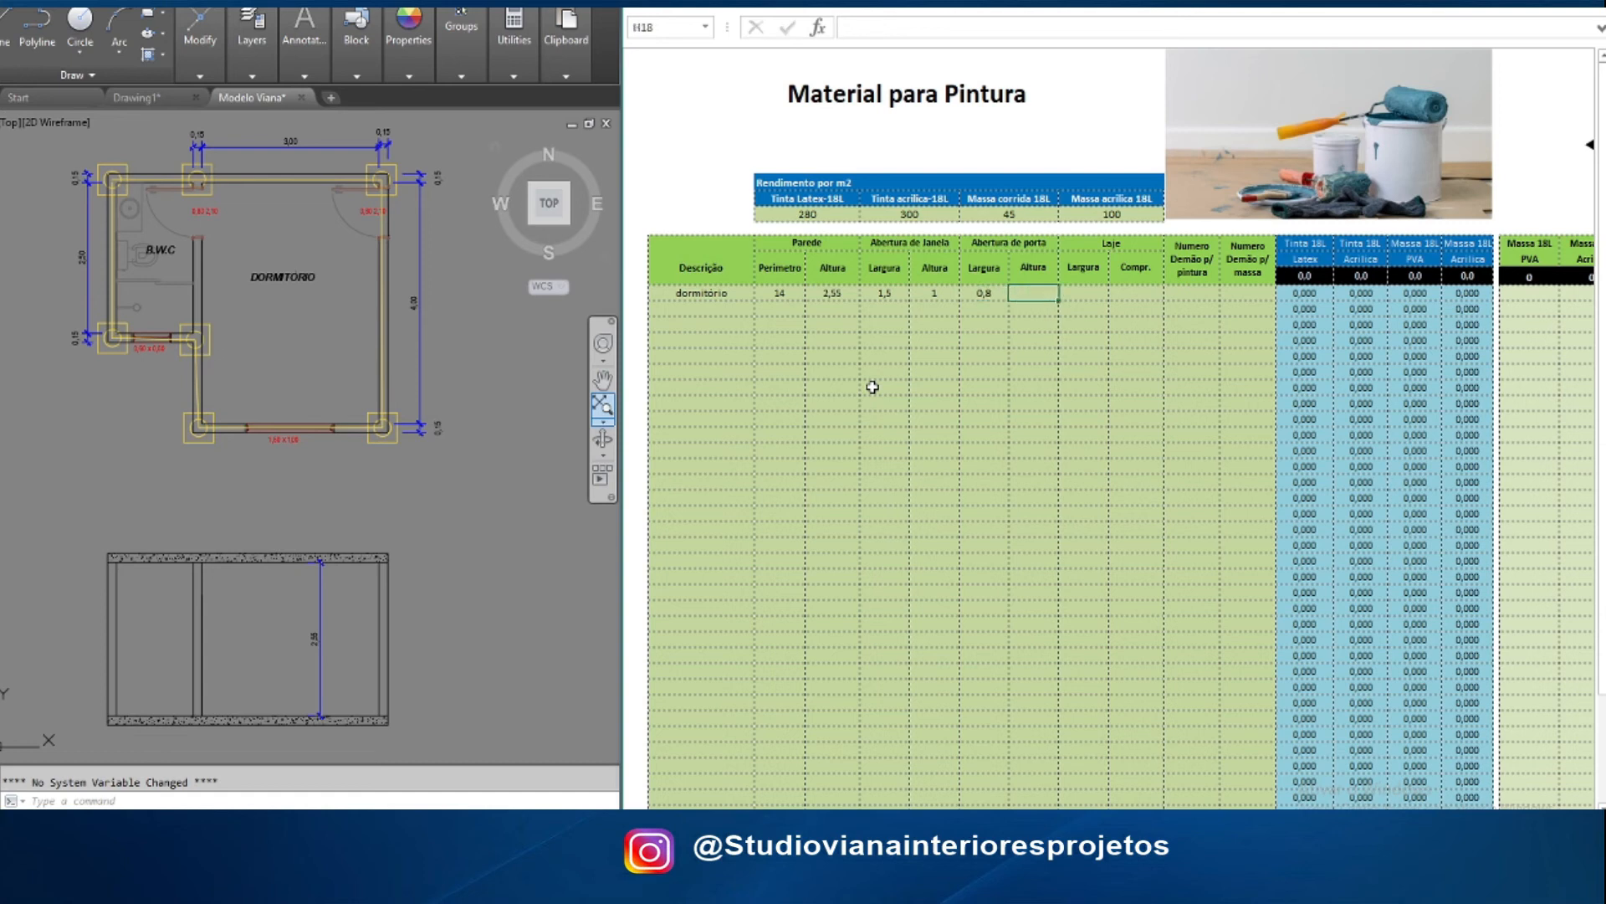
pyautogui.write('2,10')
pyautogui.press('Tab')
# Enter the dormitório's Laje as Largura 3 and Compr. 4, with 3 coats of paint and 2 coats of massa
pyautogui.write('3')
pyautogui.press('Tab')
pyautogui.write('4')
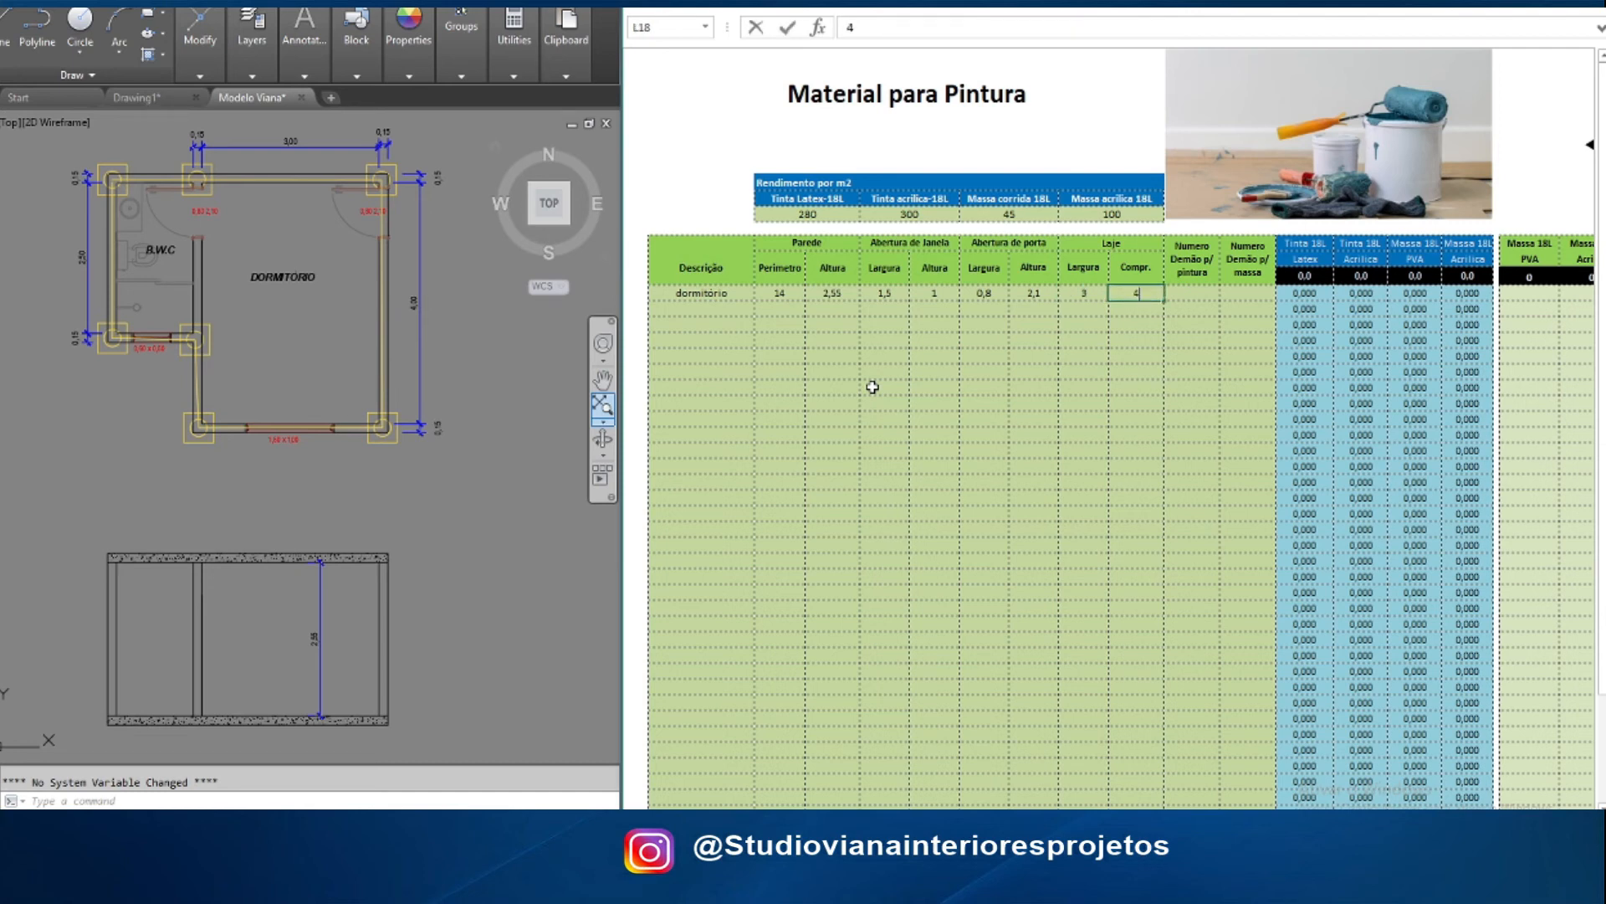
pyautogui.press('Tab')
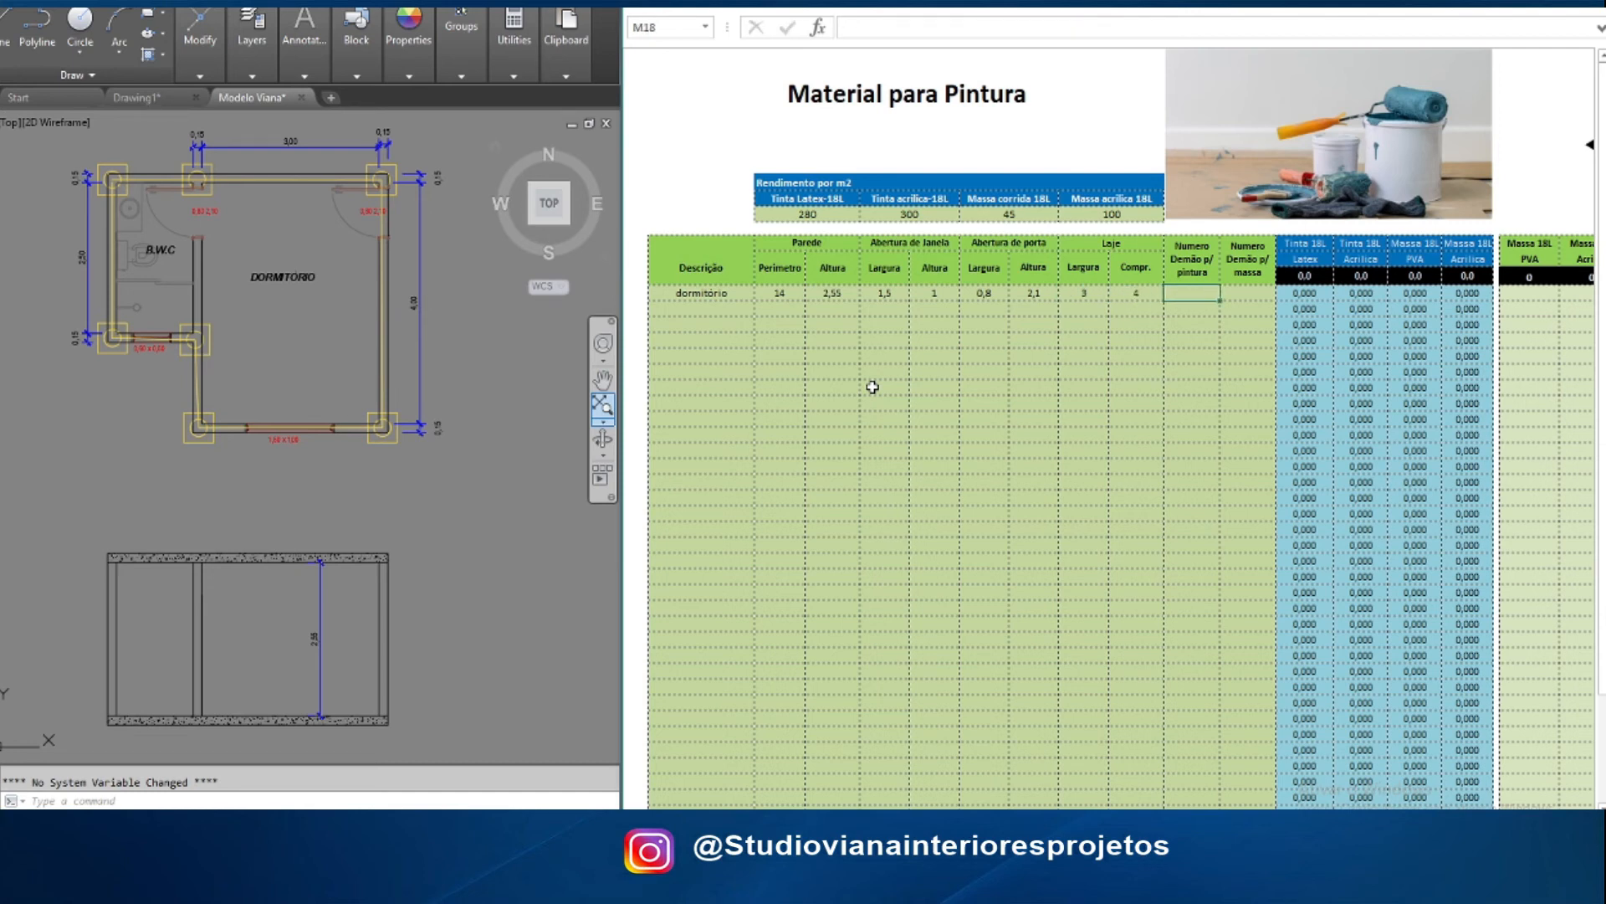
pyautogui.write('3')
pyautogui.press('Tab')
pyautogui.write('2')
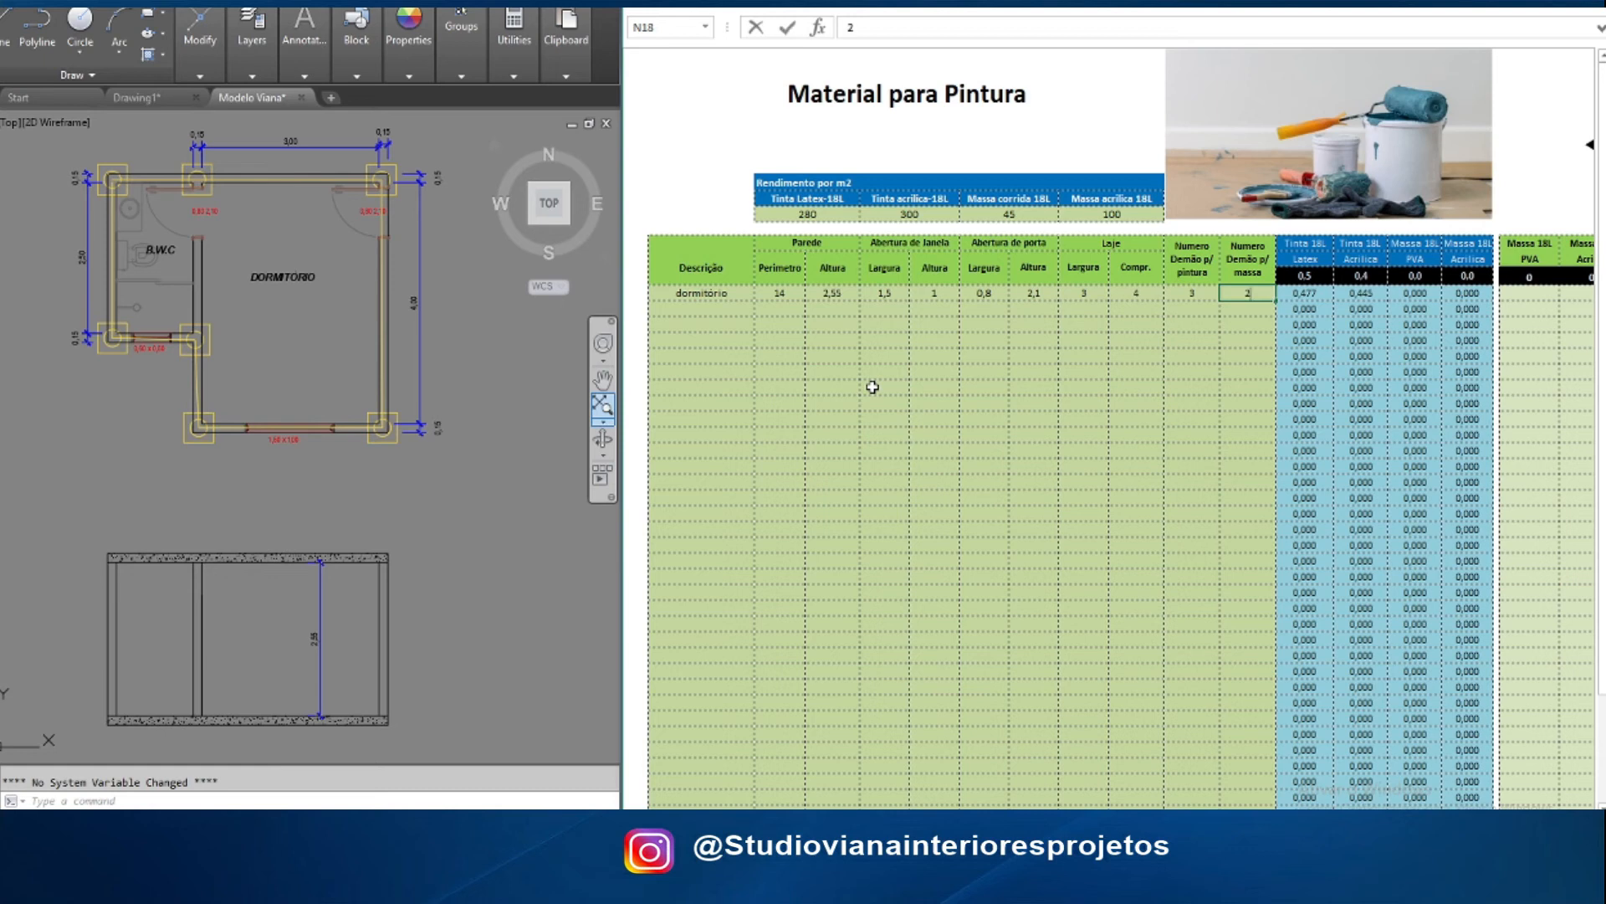
pyautogui.press('Return')
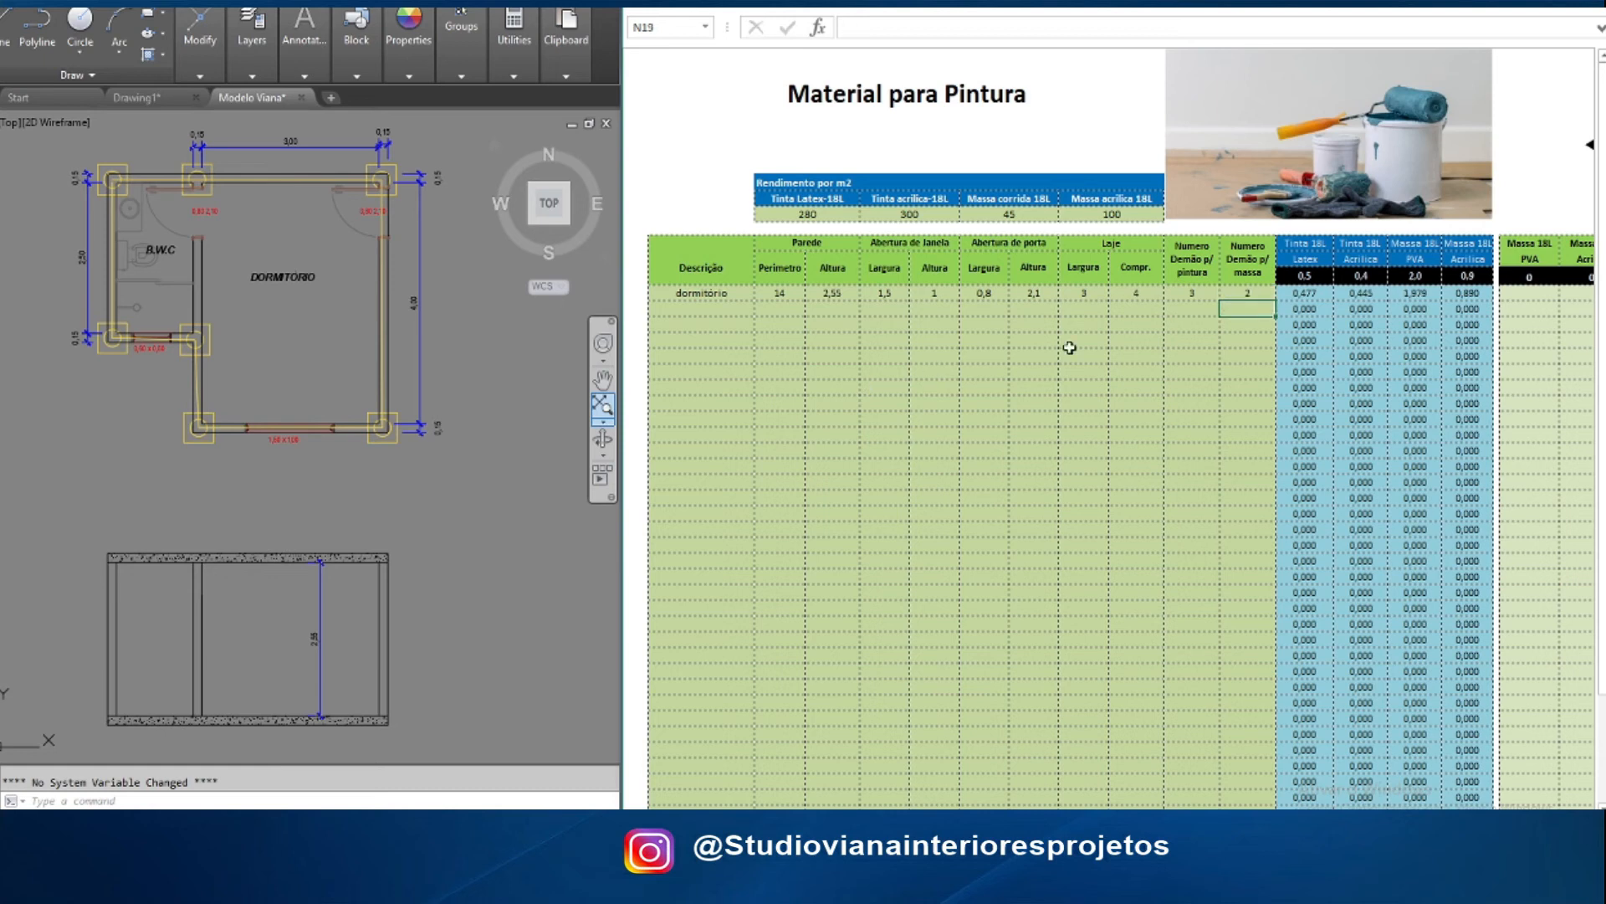
# Enter the dormitório's purchase quantities as 2,0 for Massa 18L PVA and 0,4 for Tinta 18L Acrílica
pyautogui.hscroll(3, 1363, 773)
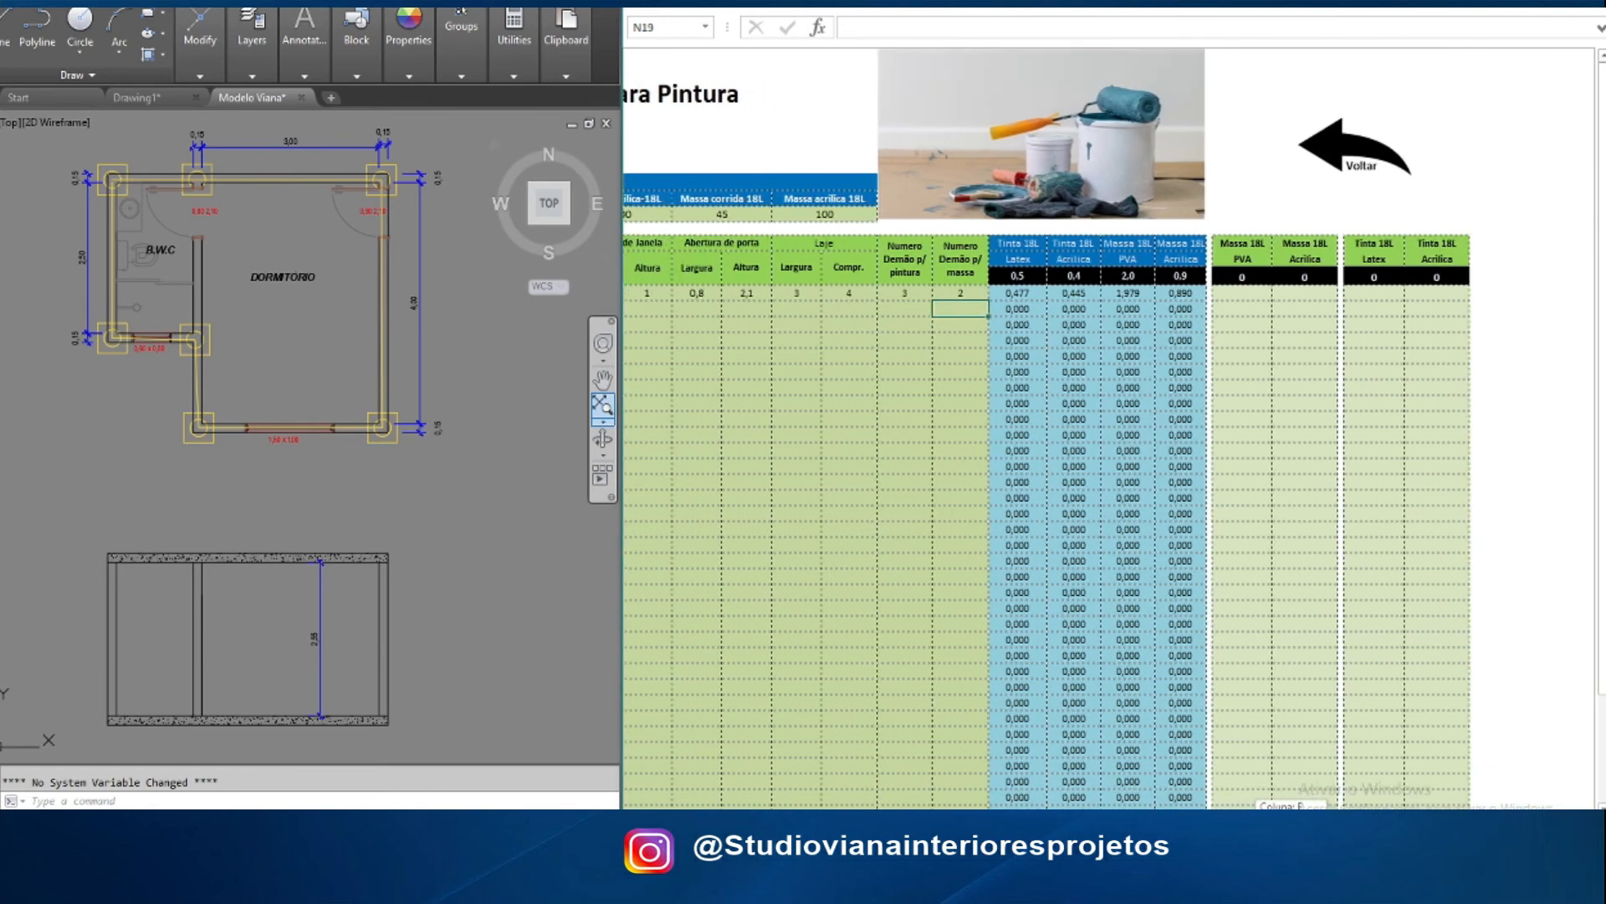
pyautogui.click(1248, 289)
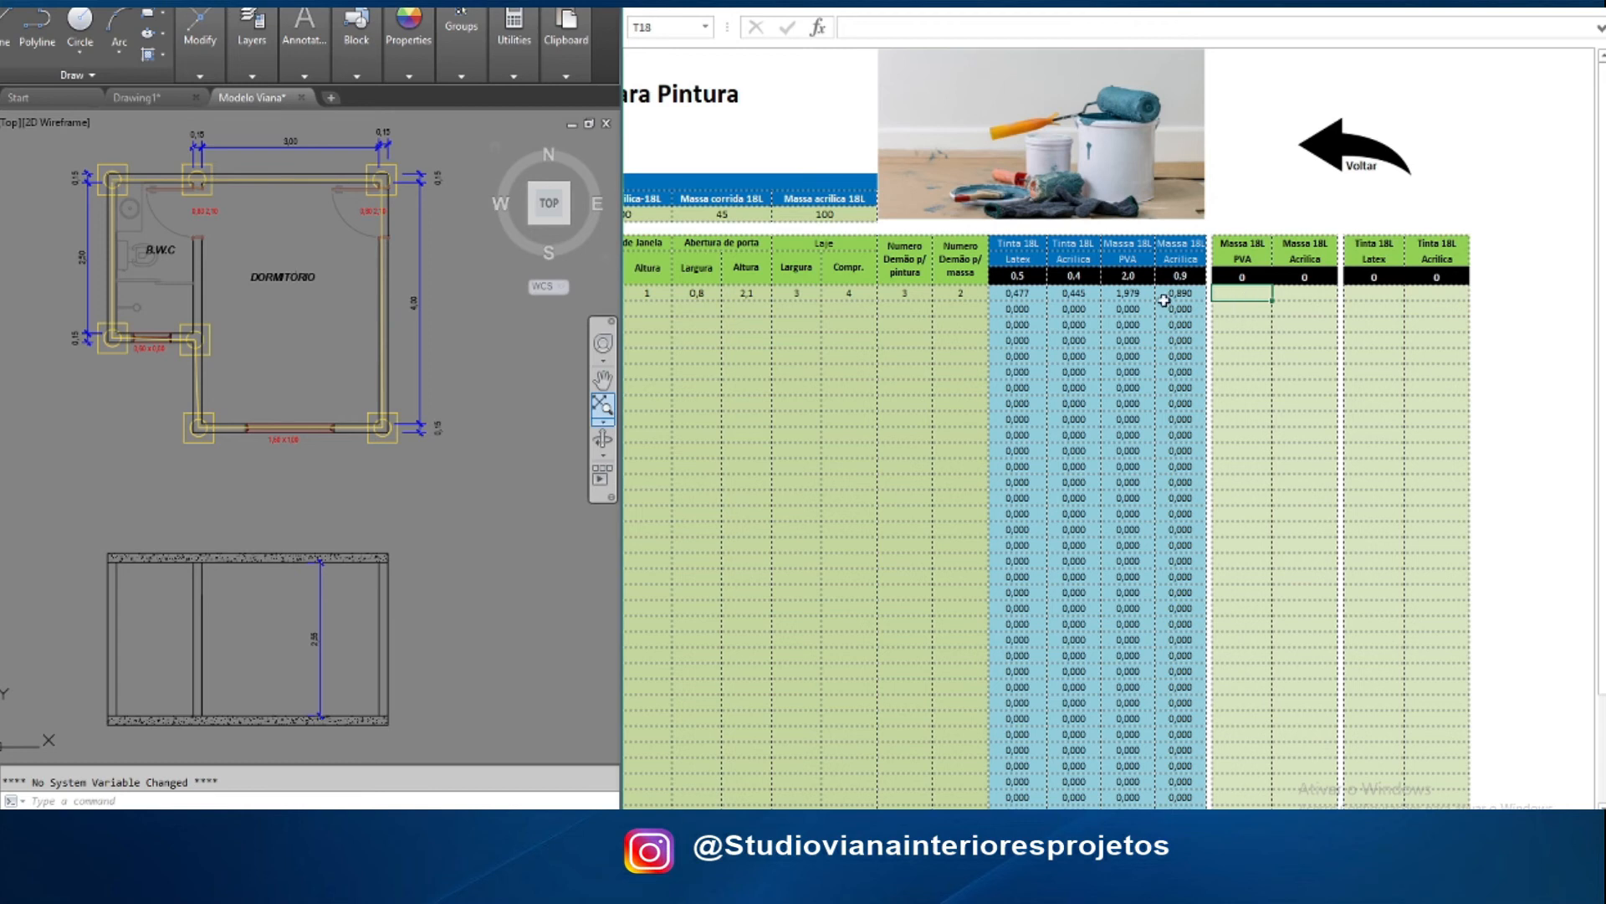
pyautogui.write('2,0')
pyautogui.click(1311, 294)
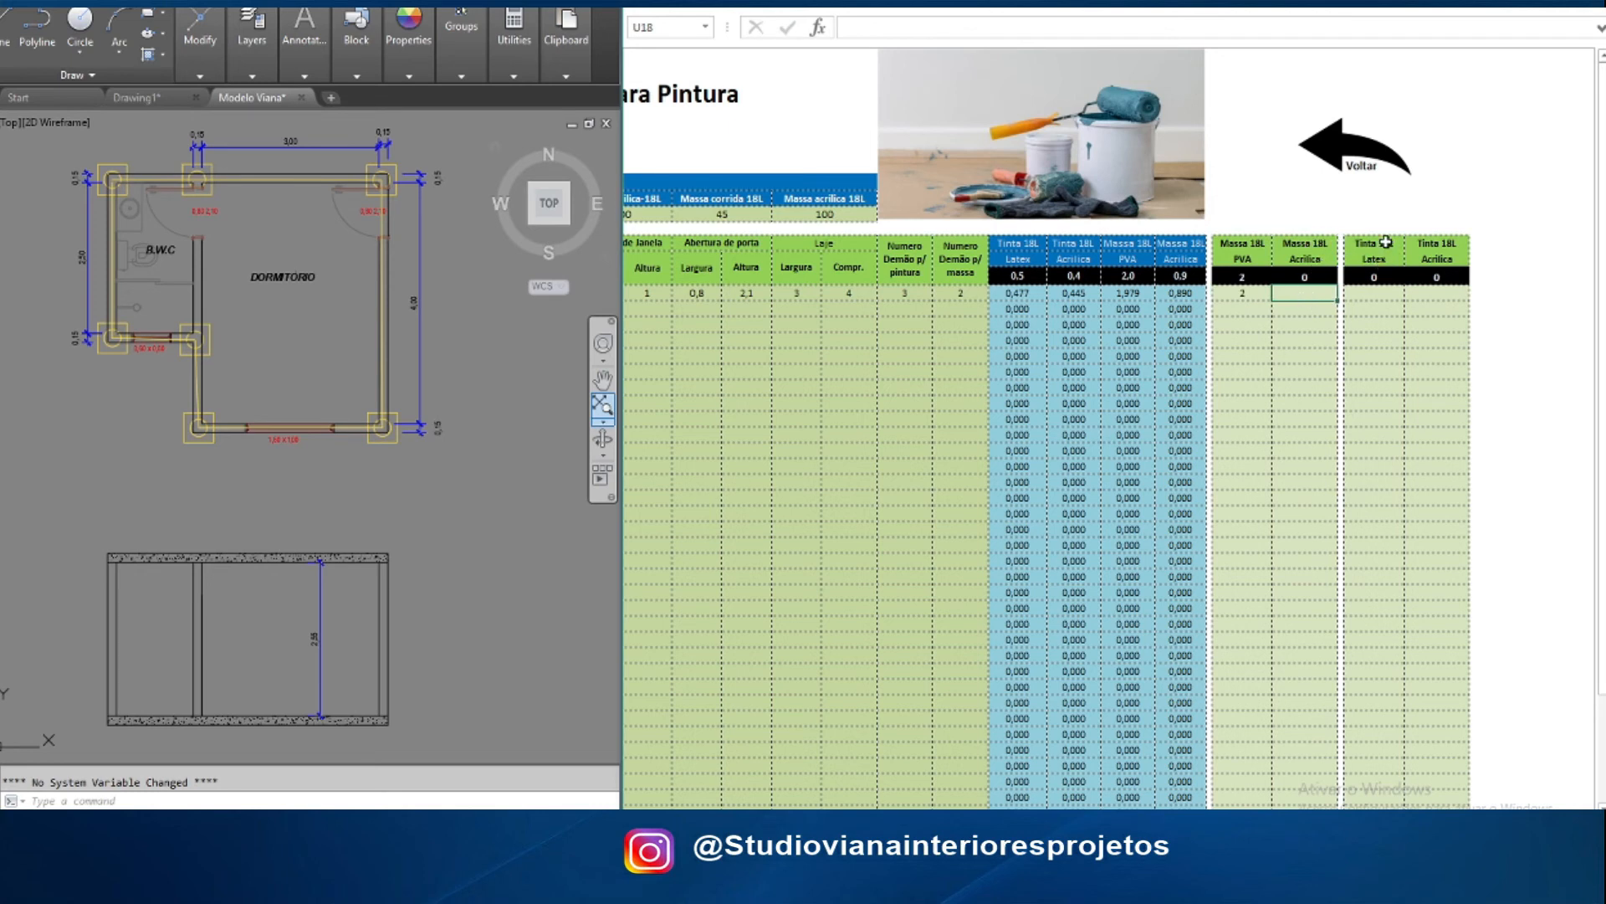
pyautogui.click(1369, 292)
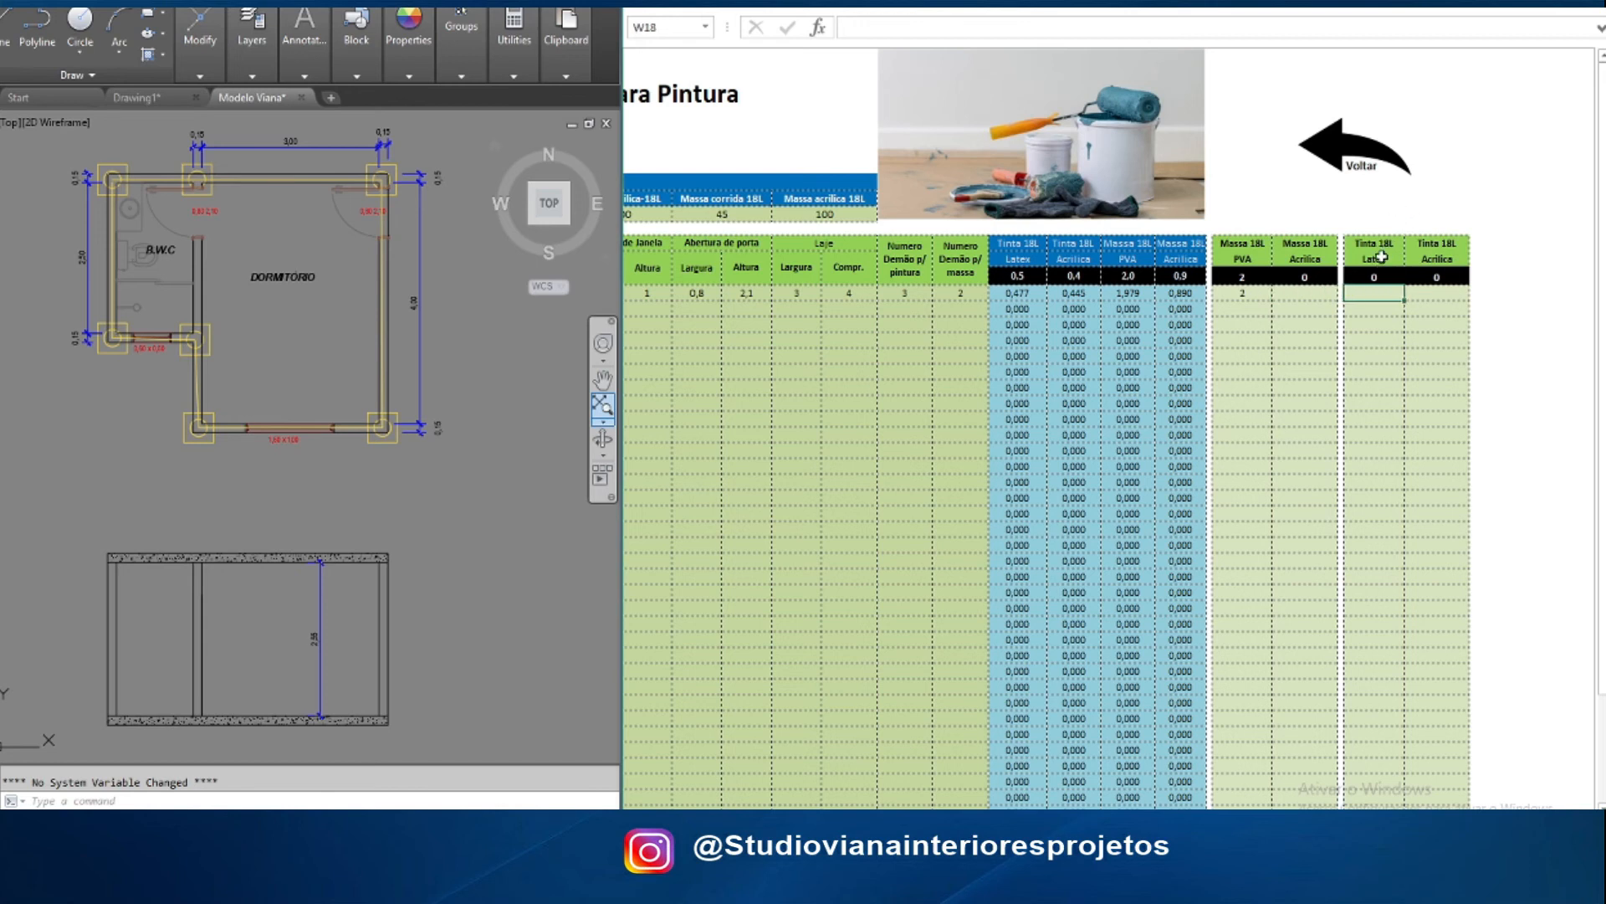
pyautogui.click(1441, 295)
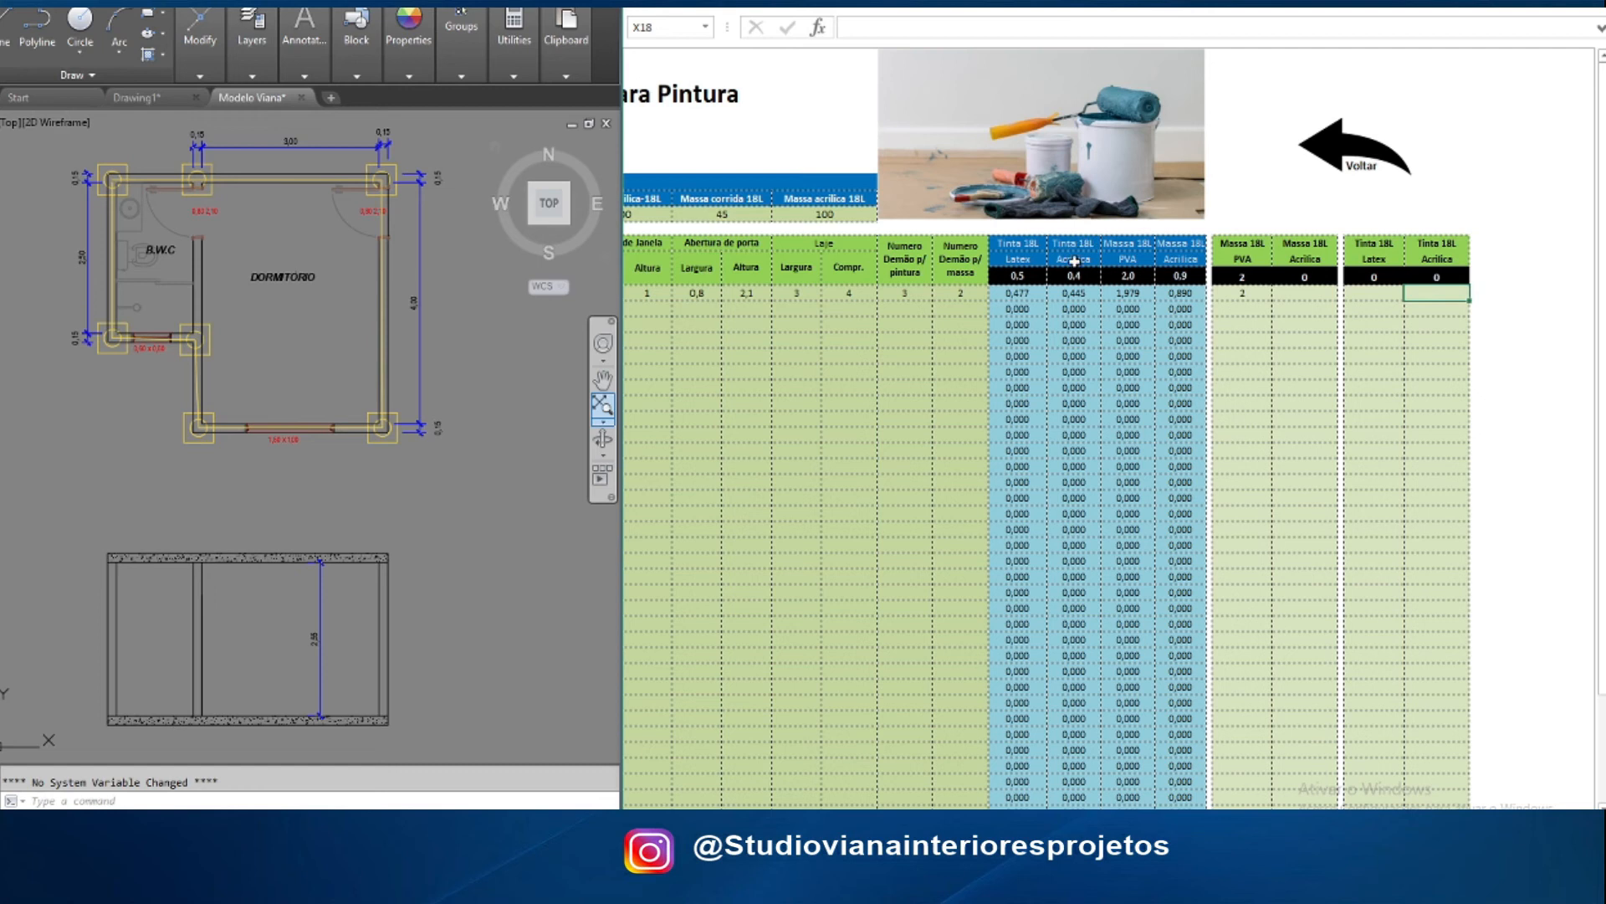
pyautogui.write('0,4')
pyautogui.press('Return')
# Enter "externo" as the description in the third Pintura row, leaving one blank row below dormitório
pyautogui.hscroll(-5, 894, 502)
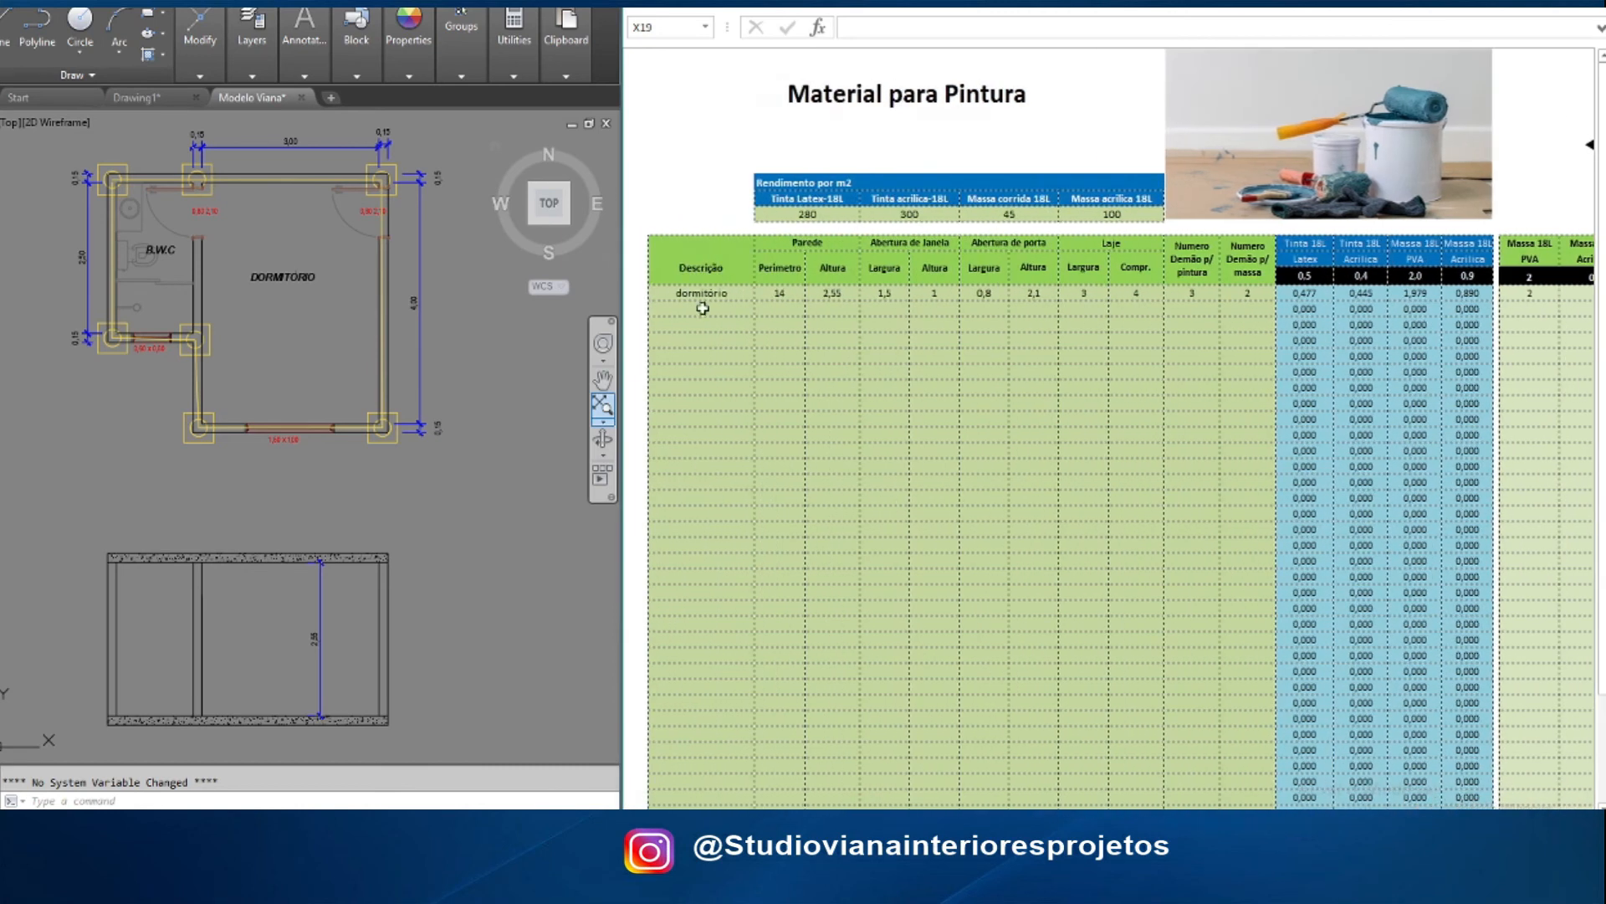
pyautogui.click(696, 342)
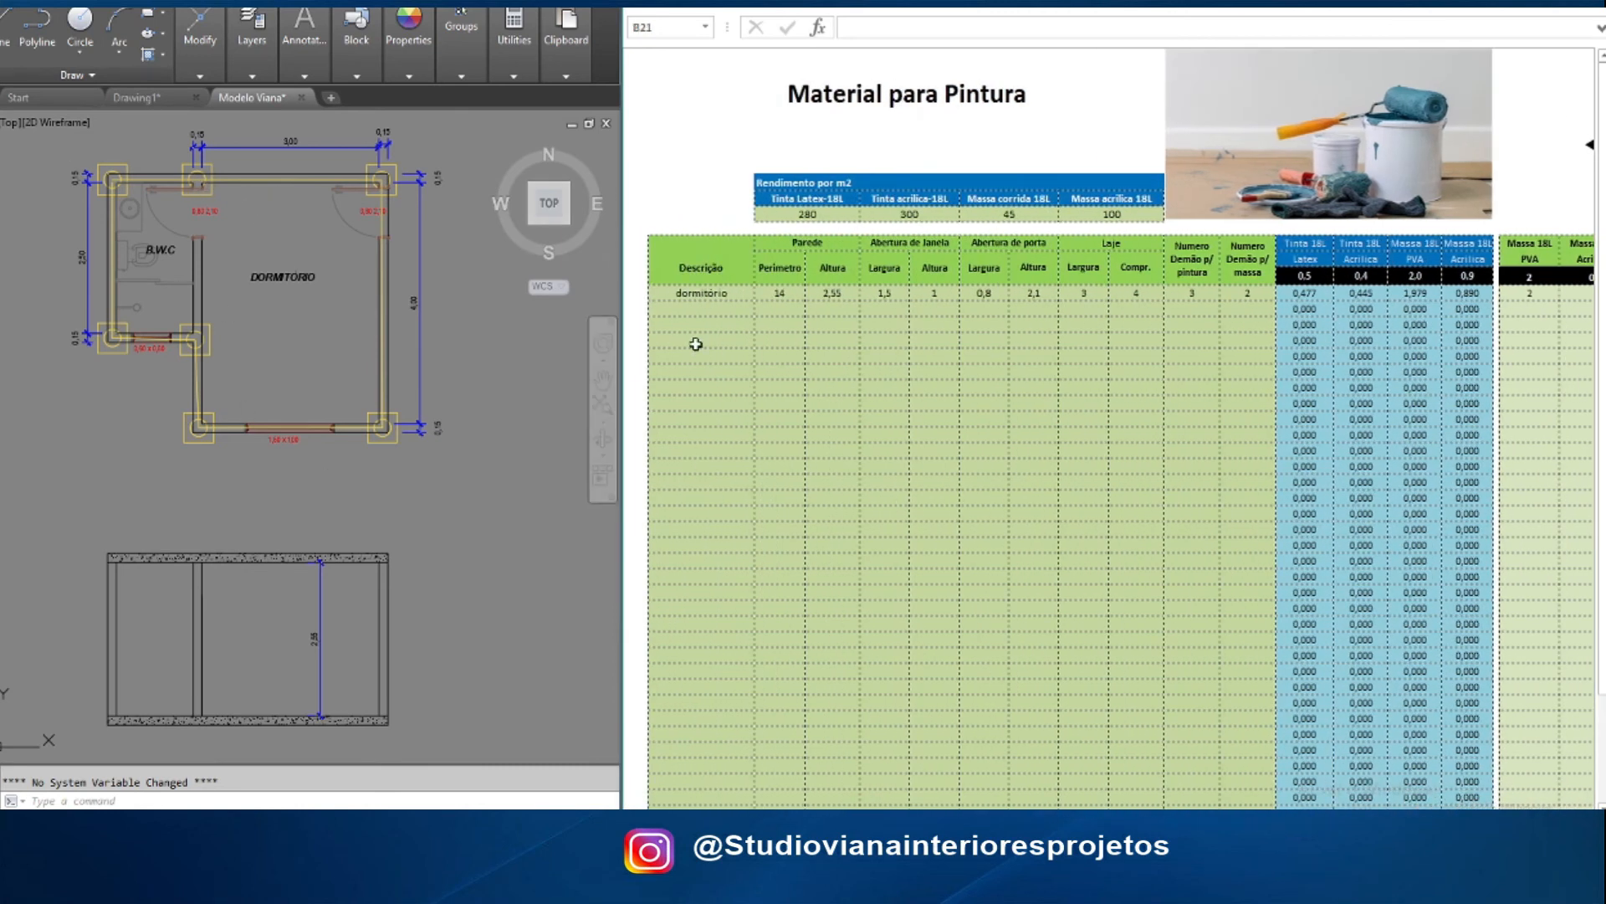
pyautogui.click(696, 324)
pyautogui.write('ex')
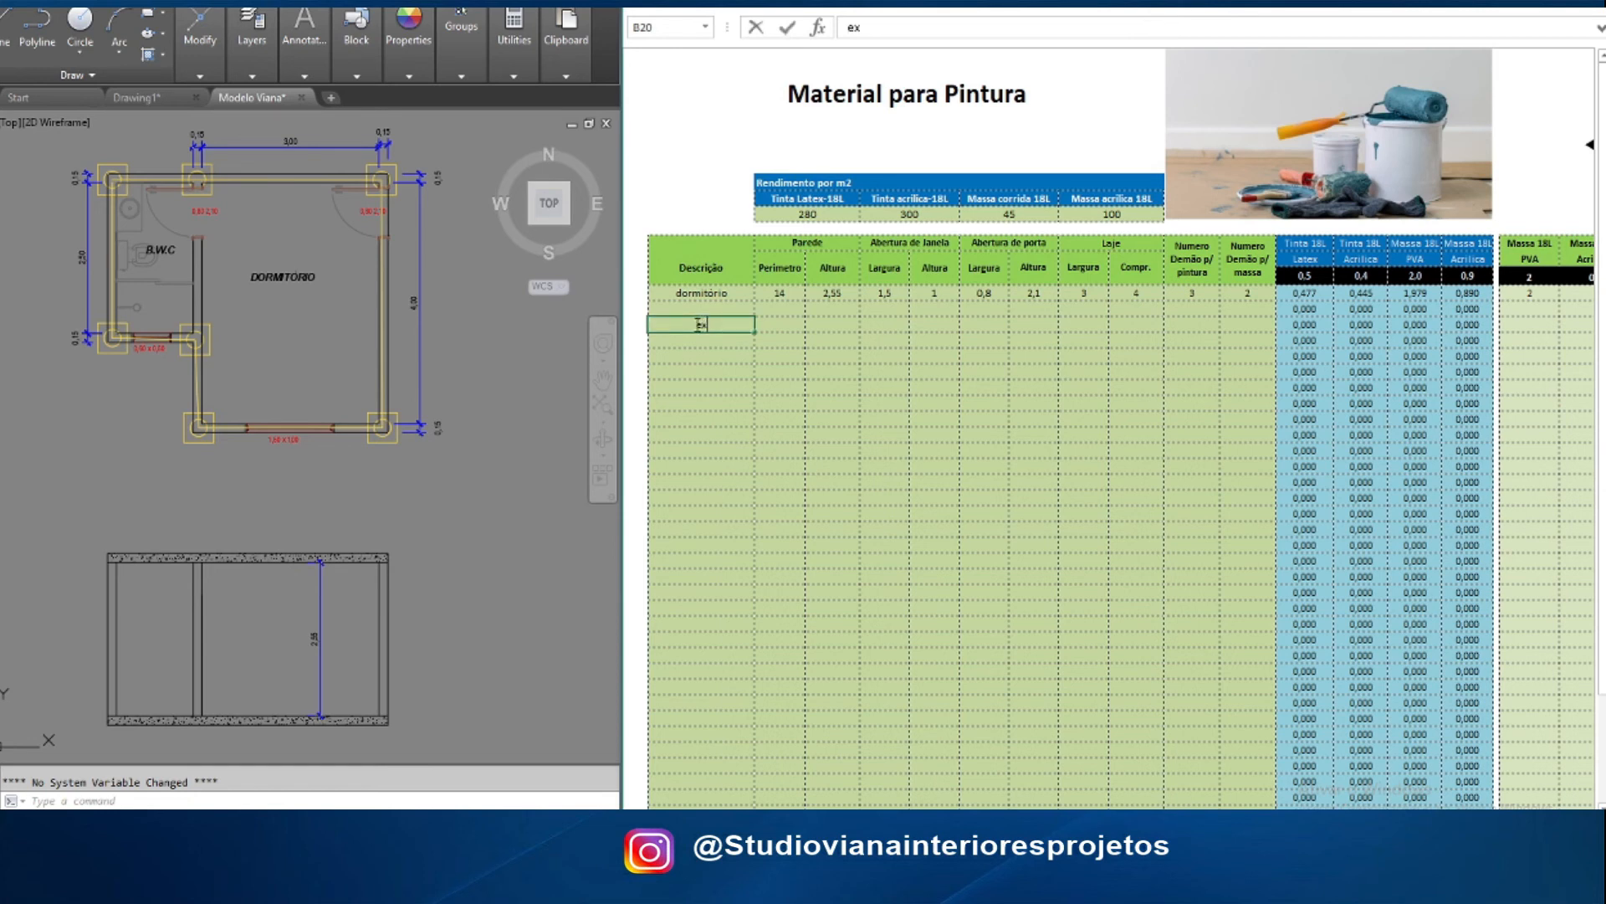
pyautogui.write('terno')
pyautogui.click(705, 348)
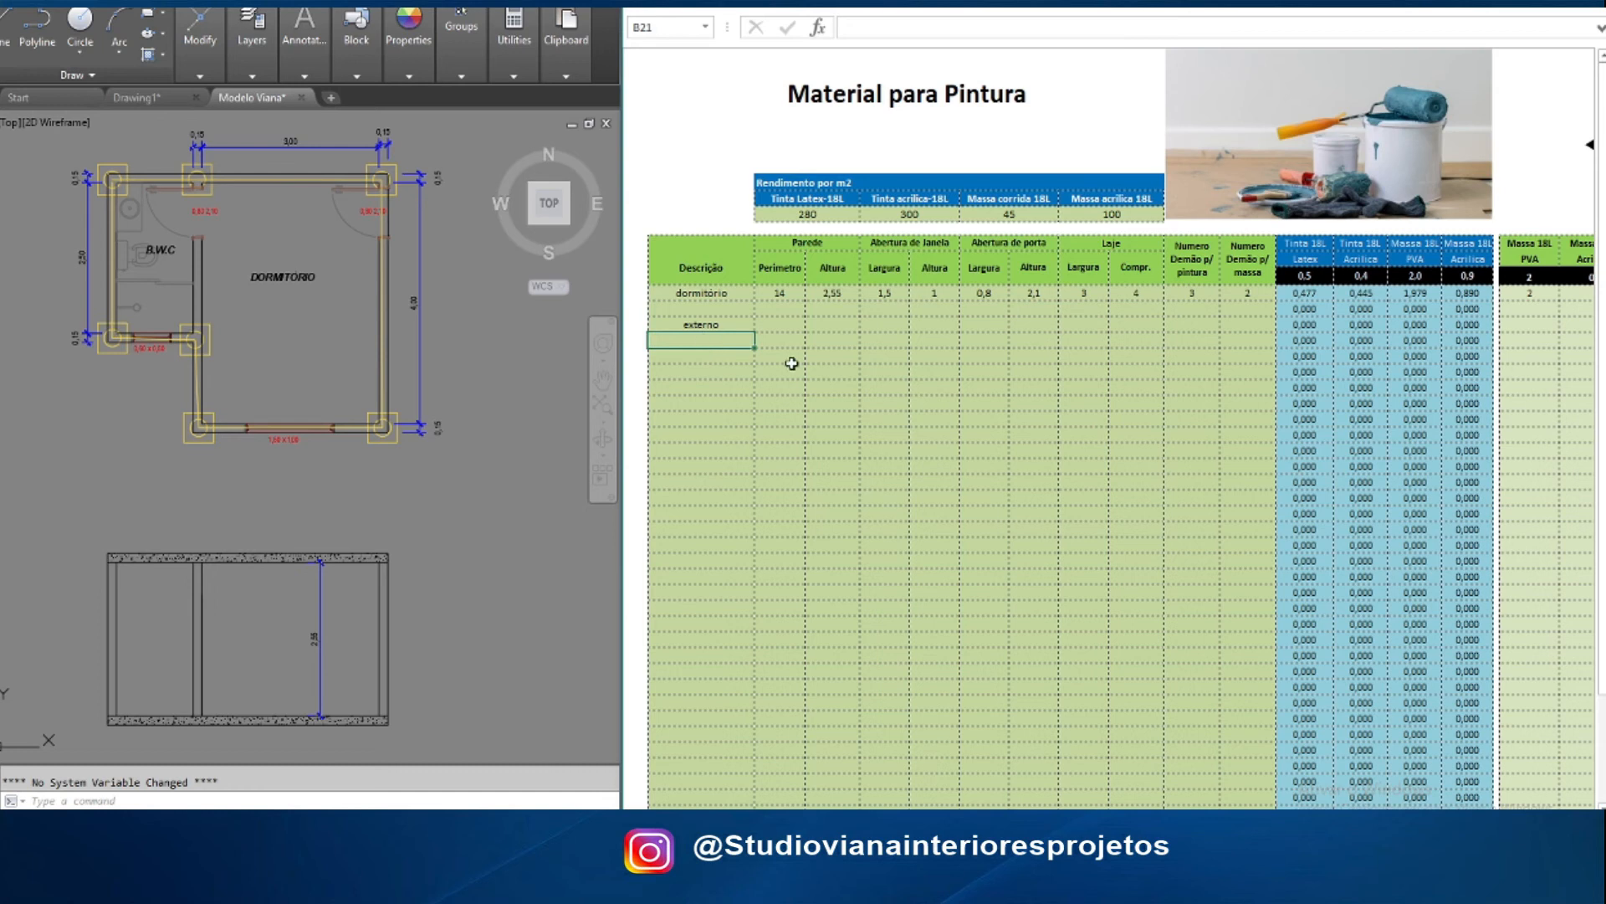
# Set the externo wall's Perimetro to 17,23 and its Altura to 2,70
pyautogui.click(779, 325)
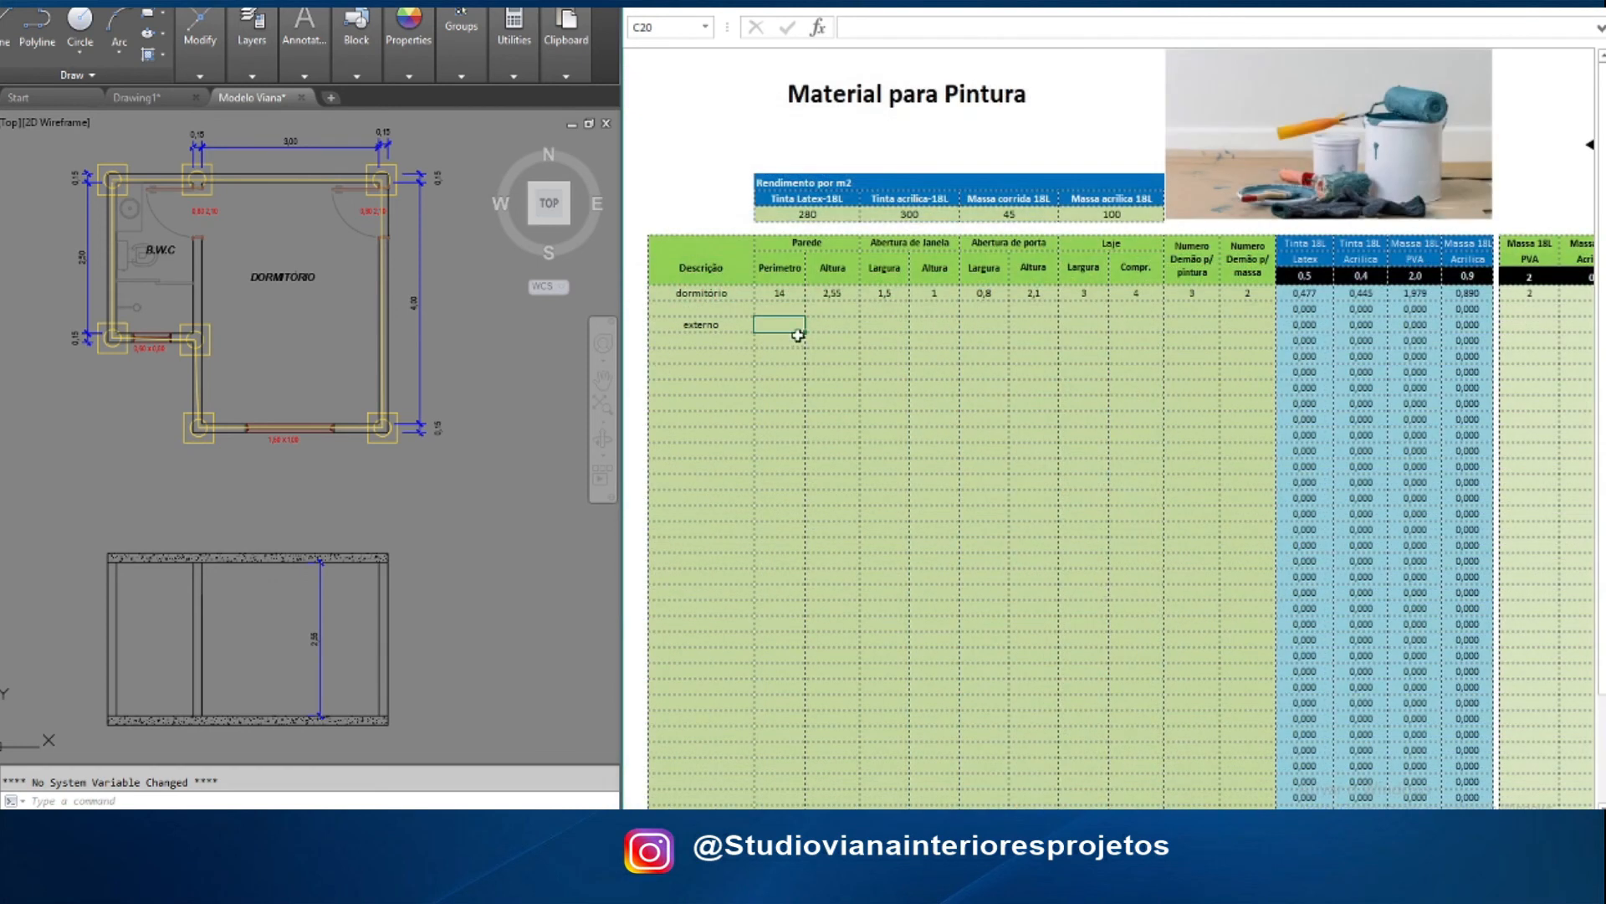
pyautogui.write('19,73')
pyautogui.write('17')
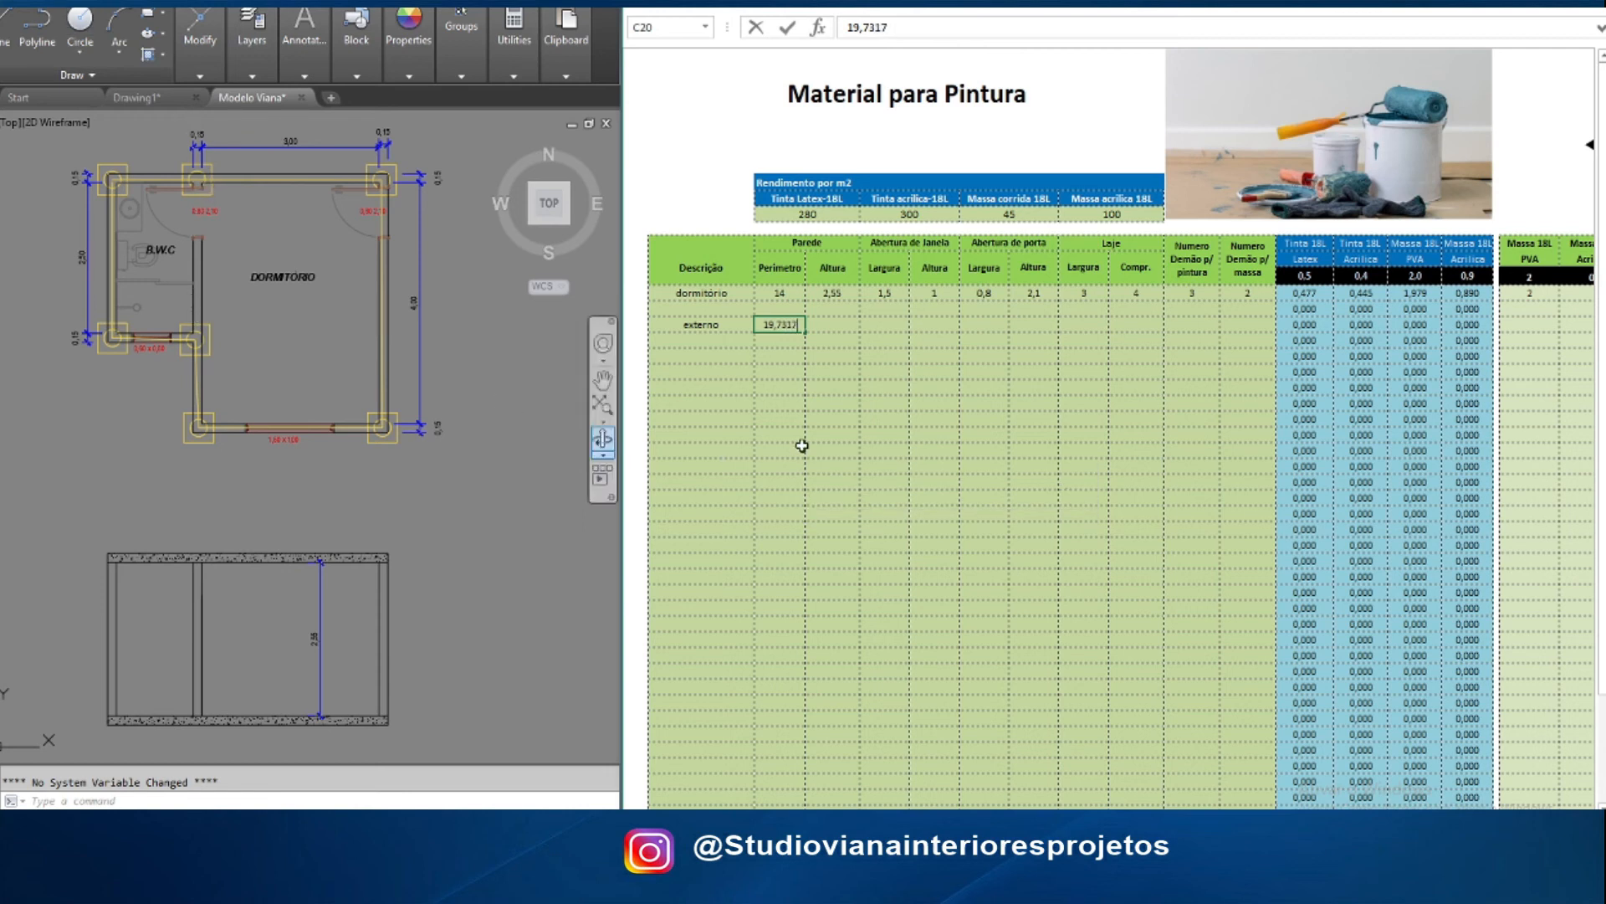
pyautogui.write(',23')
pyautogui.press('BackSpace')
pyautogui.press('BackSpace')
pyautogui.press('BackSpace')
pyautogui.press('BackSpace')
pyautogui.press('BackSpace')
pyautogui.press('BackSpace')
pyautogui.press('BackSpace')
pyautogui.press('BackSpace')
pyautogui.press('BackSpace')
pyautogui.press('BackSpace')
pyautogui.write('17,23')
pyautogui.press('Return')
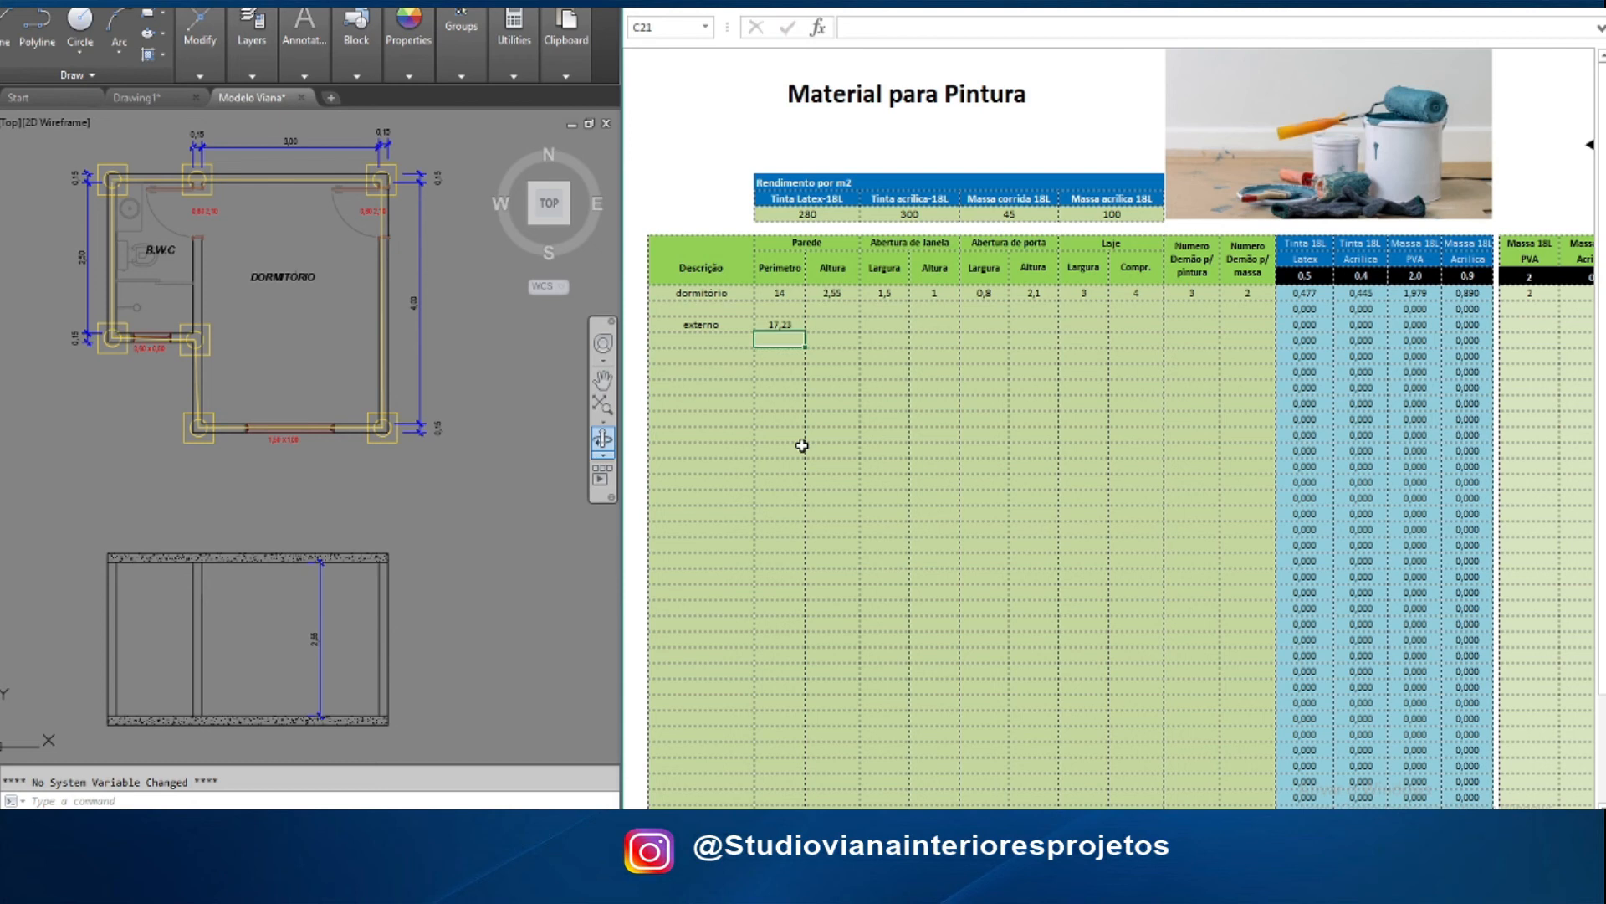
pyautogui.click(829, 325)
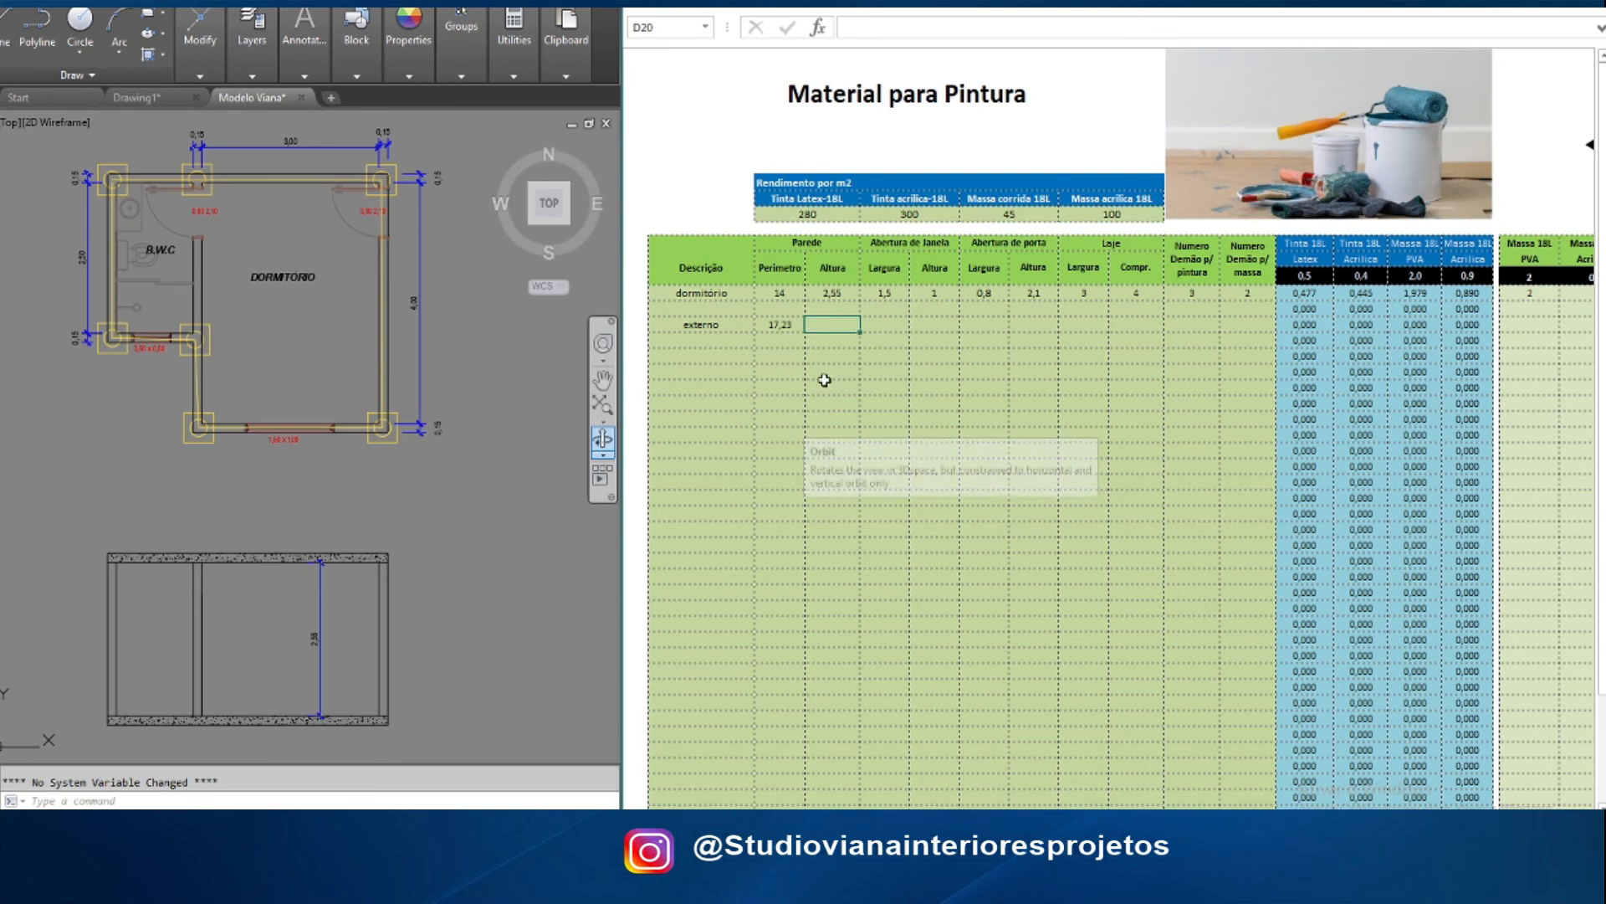
pyautogui.write('2,')
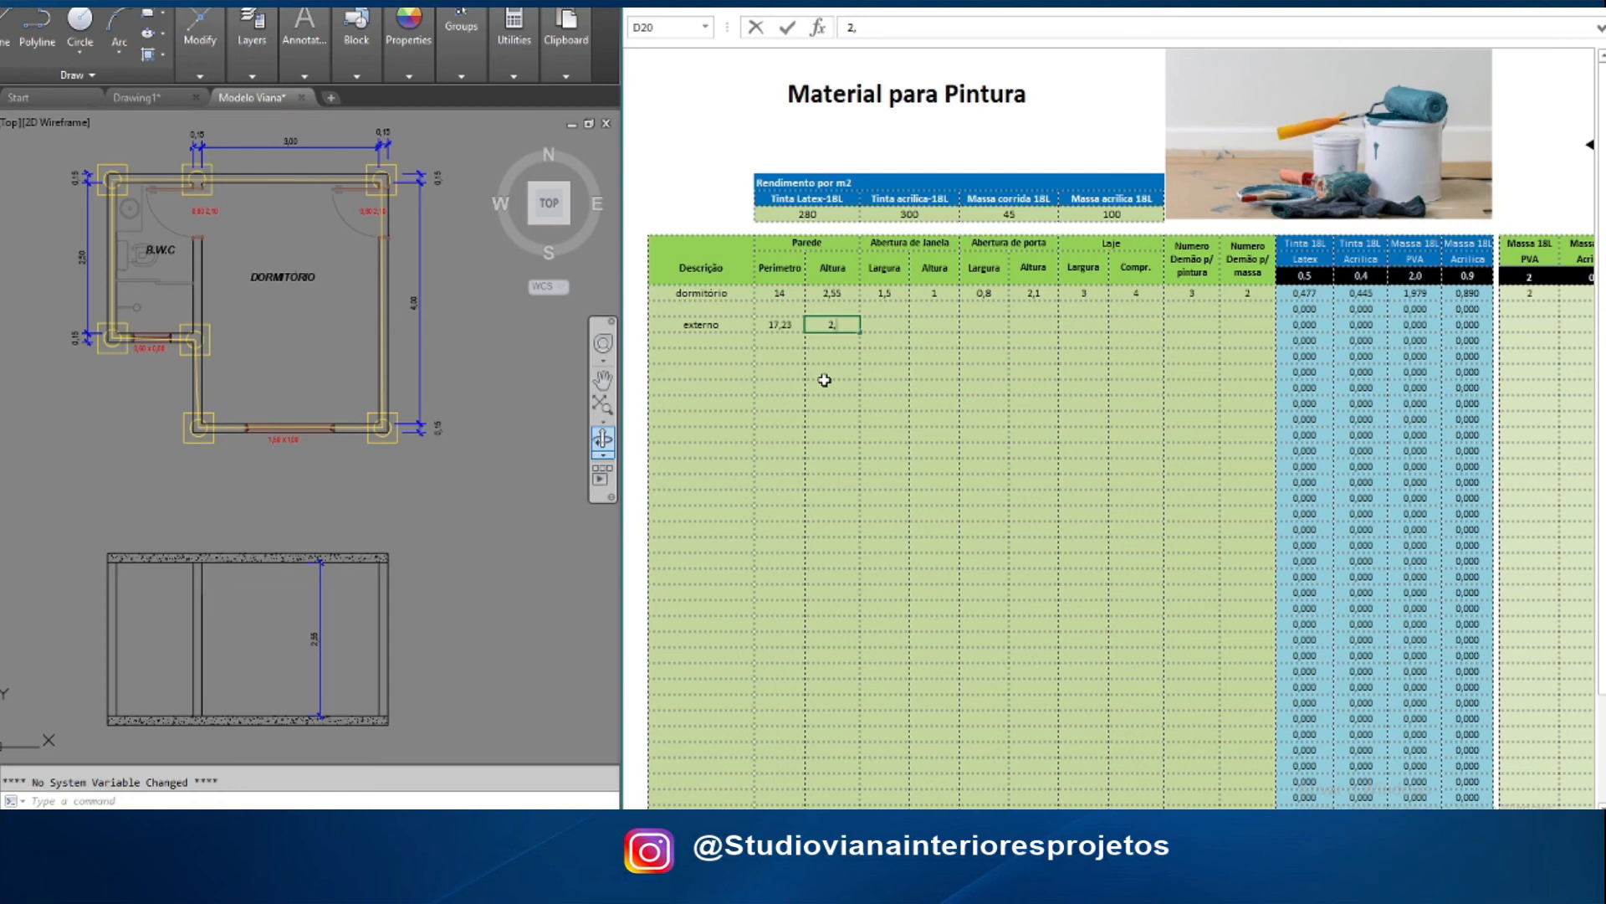
pyautogui.write('70')
pyautogui.press('Return')
# Set the externo row's window opening to 1,98 wide by 1 high and its door opening to 0,80 by 2,10
pyautogui.click(886, 324)
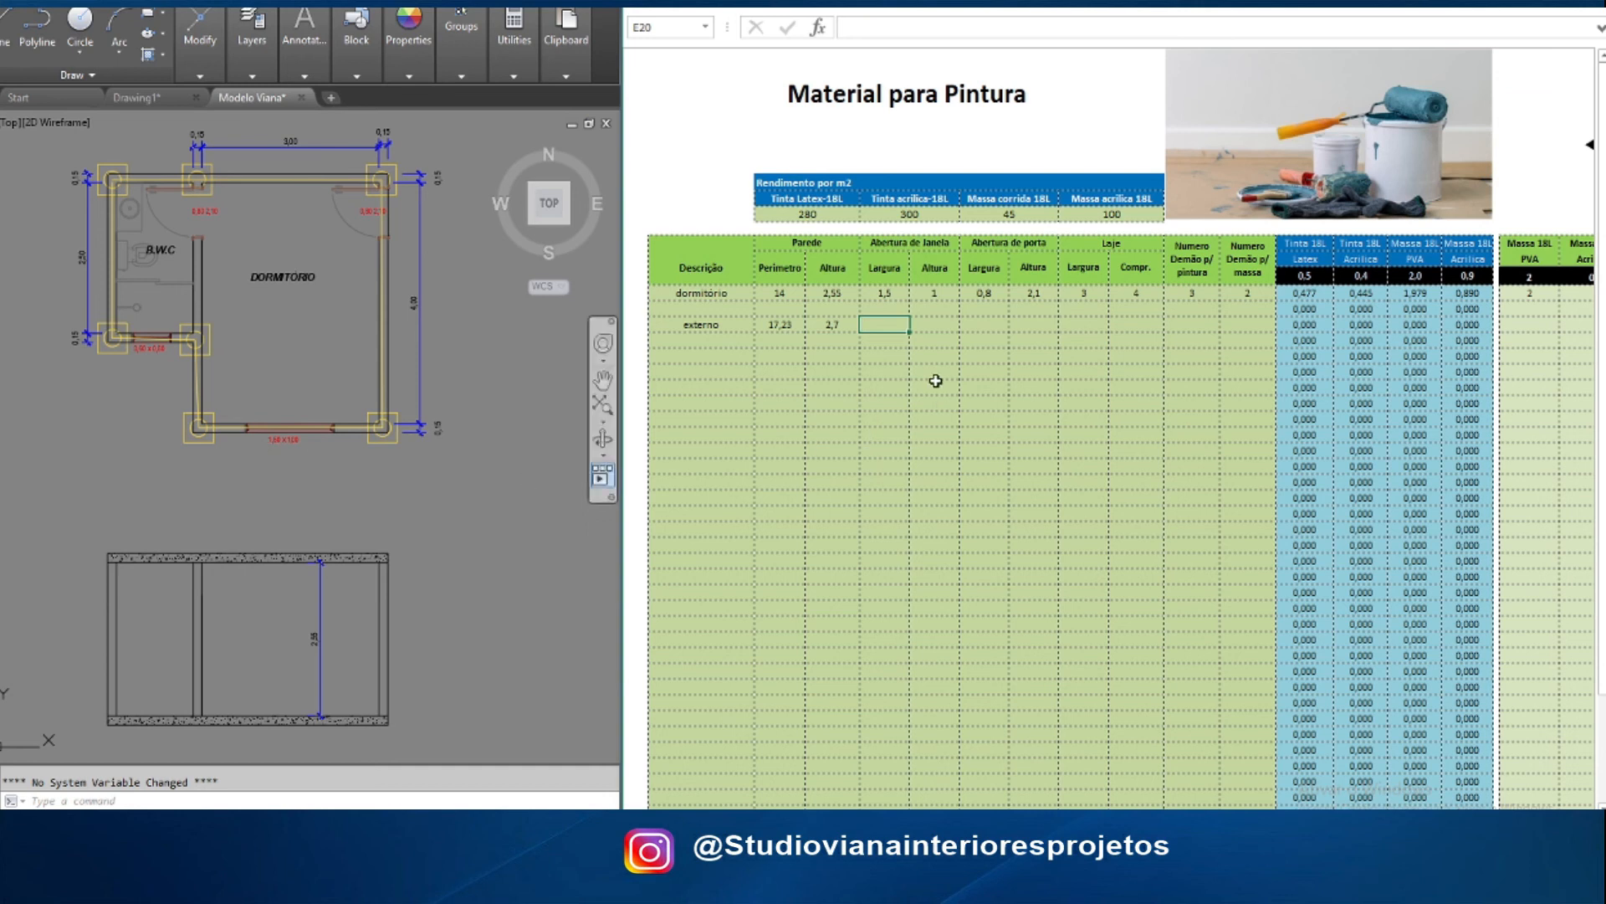
pyautogui.write('1,98')
pyautogui.click(942, 323)
pyautogui.write('1')
pyautogui.press('Return')
pyautogui.click(993, 326)
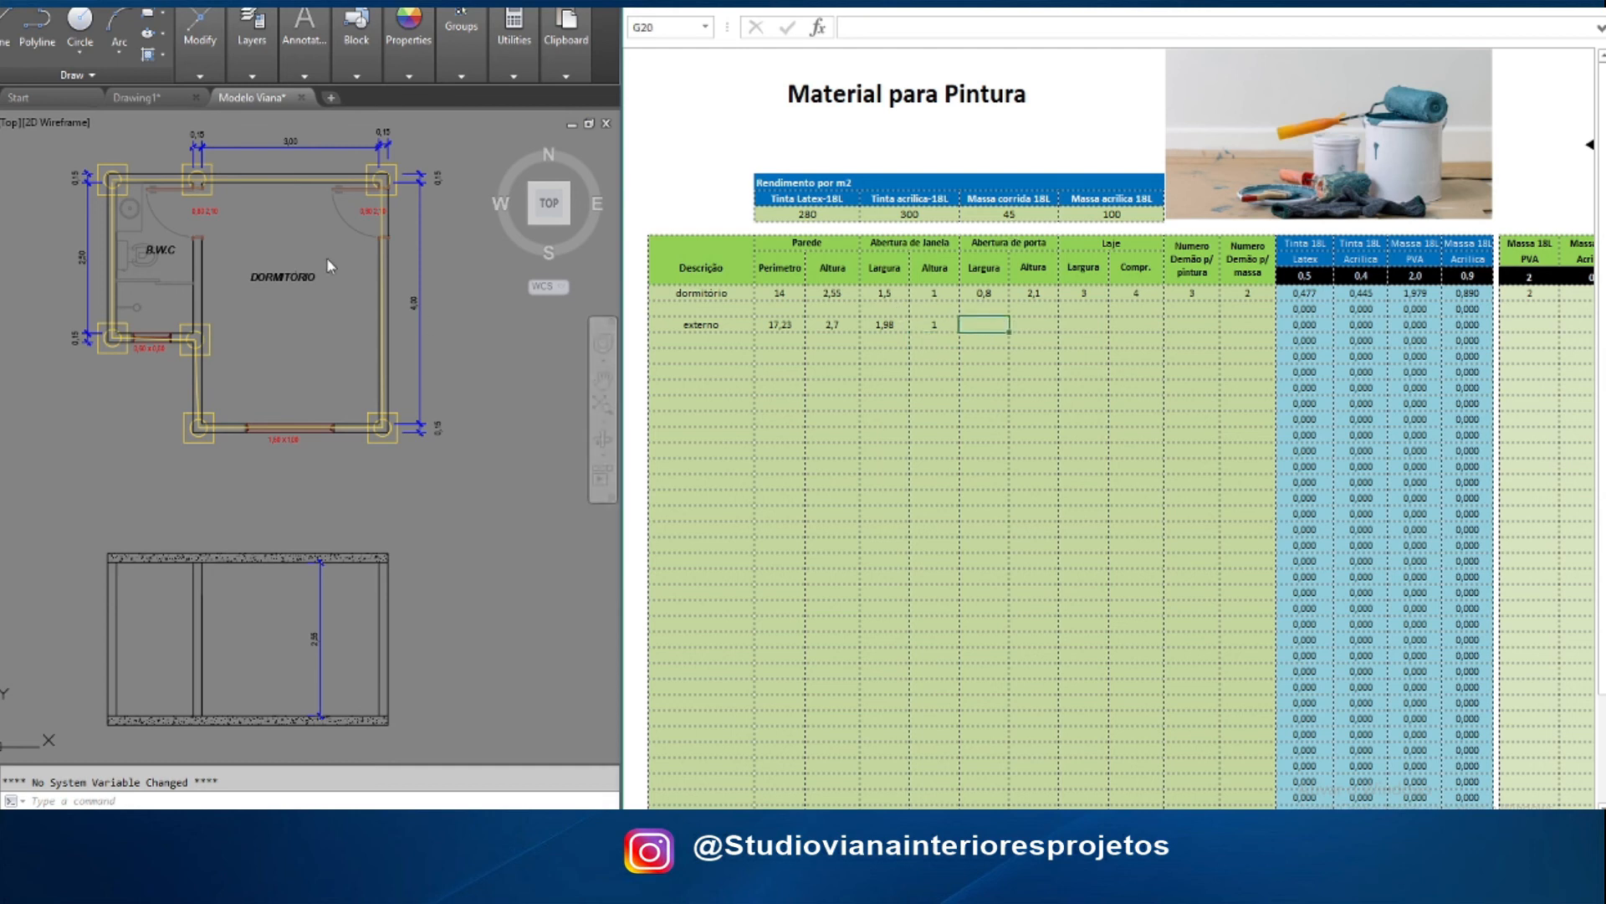
pyautogui.write('0,80')
pyautogui.press('Tab')
pyautogui.write('2,10')
pyautogui.press('Return')
pyautogui.press('Tab')
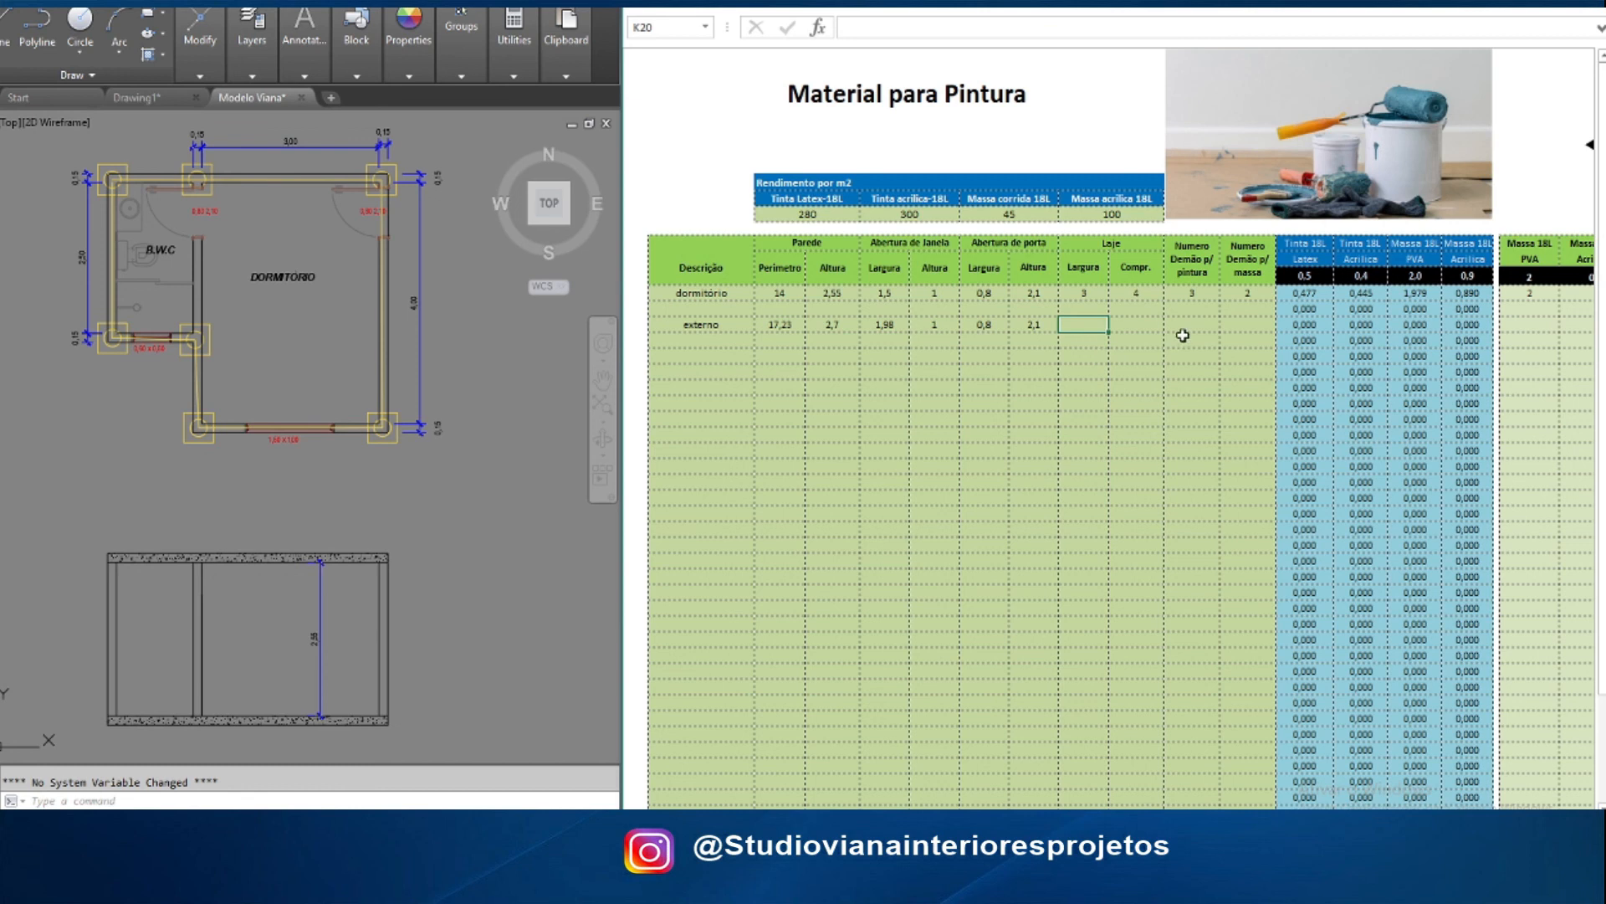
# Set the externo row to 3 coats of paint and 2 coats of massa, without any Laje dimensions
pyautogui.click(1192, 322)
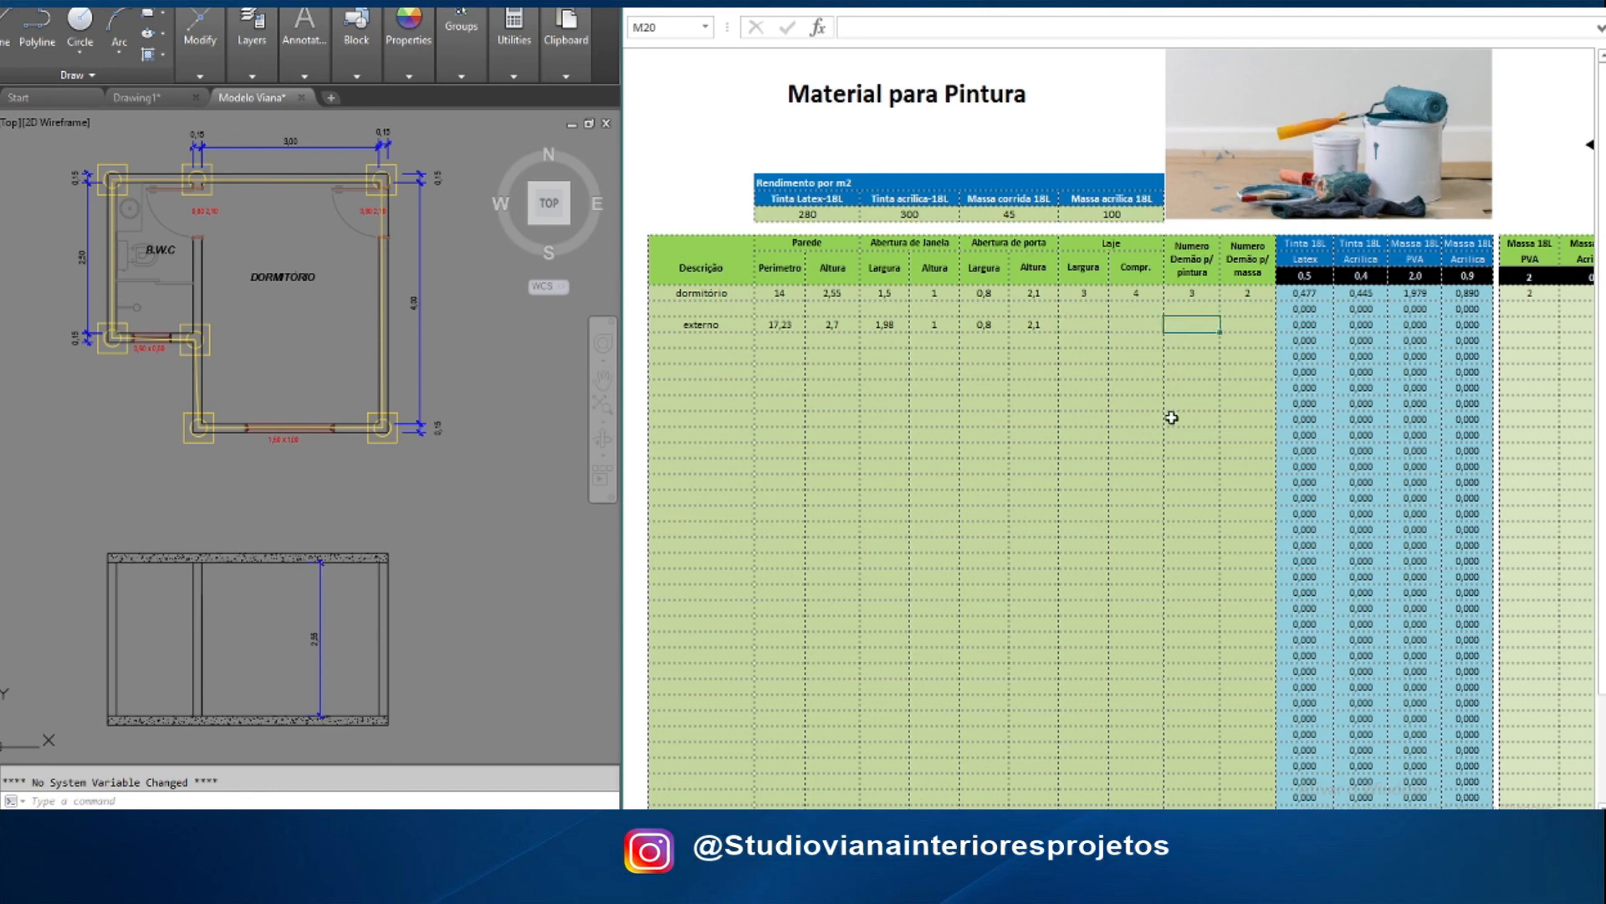
pyautogui.write('3')
pyautogui.press('Tab')
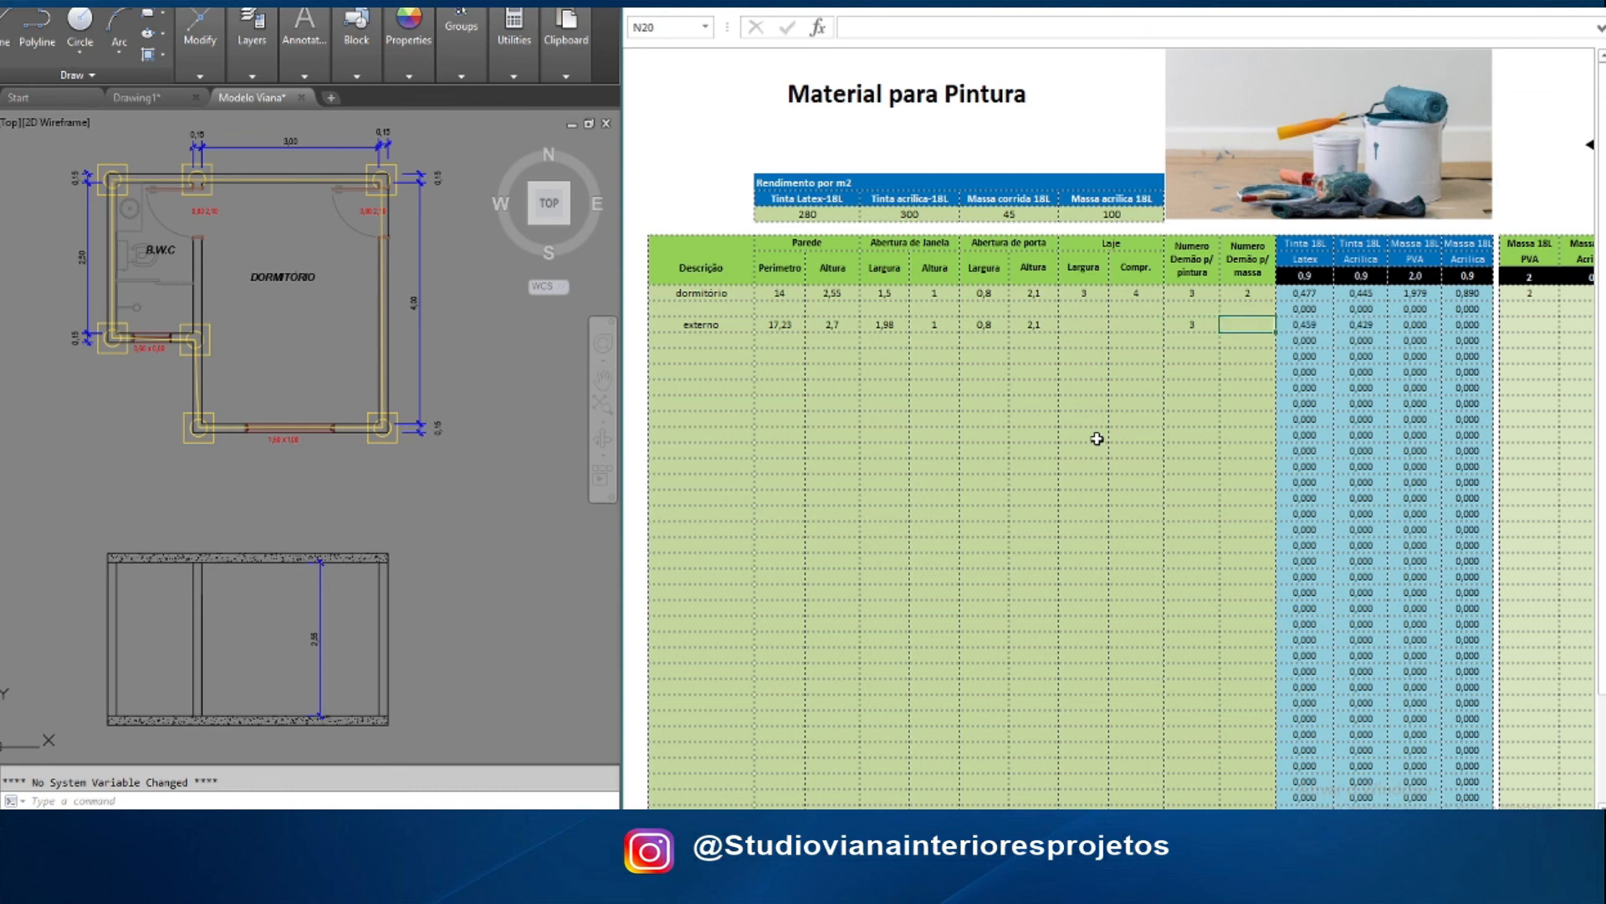
pyautogui.write('2')
pyautogui.press('Return')
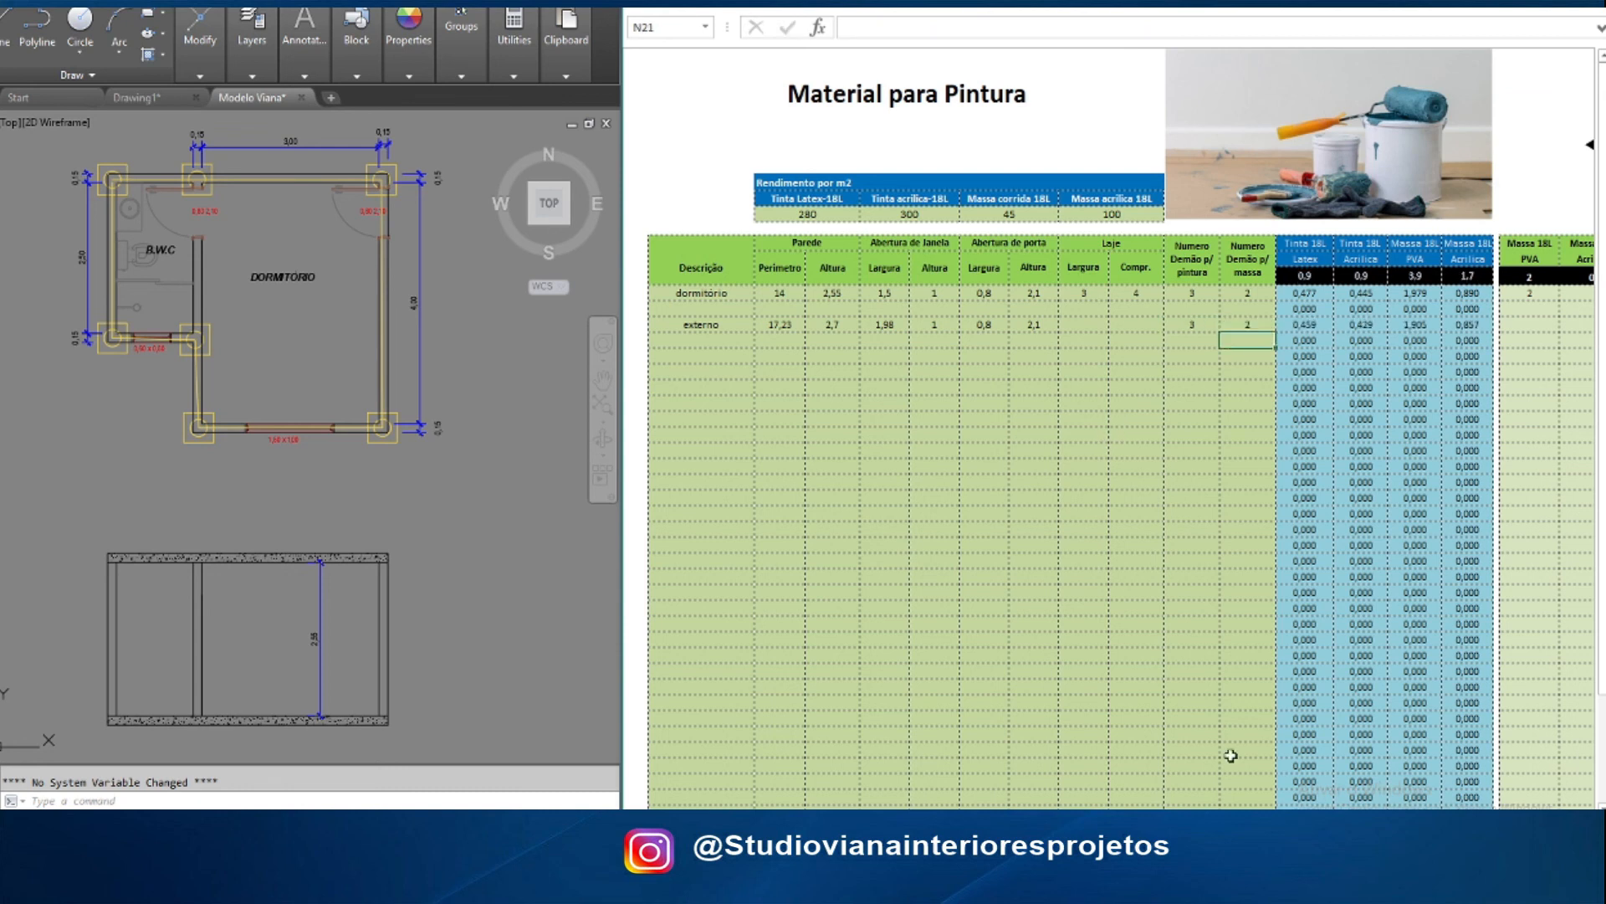
pyautogui.hscroll(3, 1113, 518)
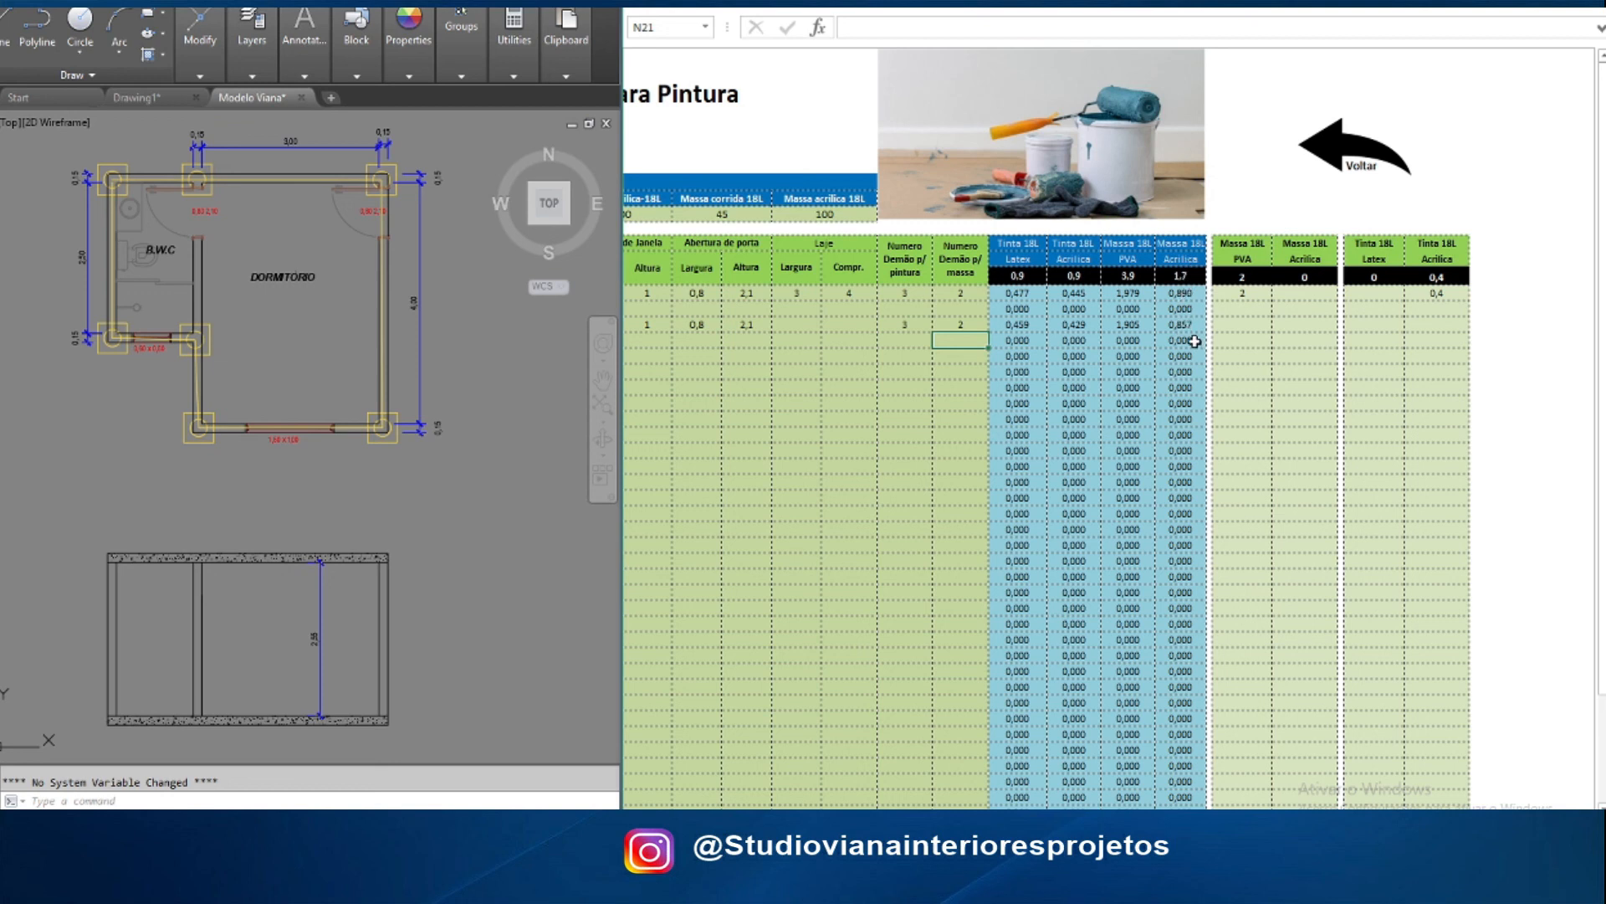
# For the externo row, enter 0,9 as the Massa Acrílica quantity and 0,5 as the Tinta Latex quantity
pyautogui.click(1303, 325)
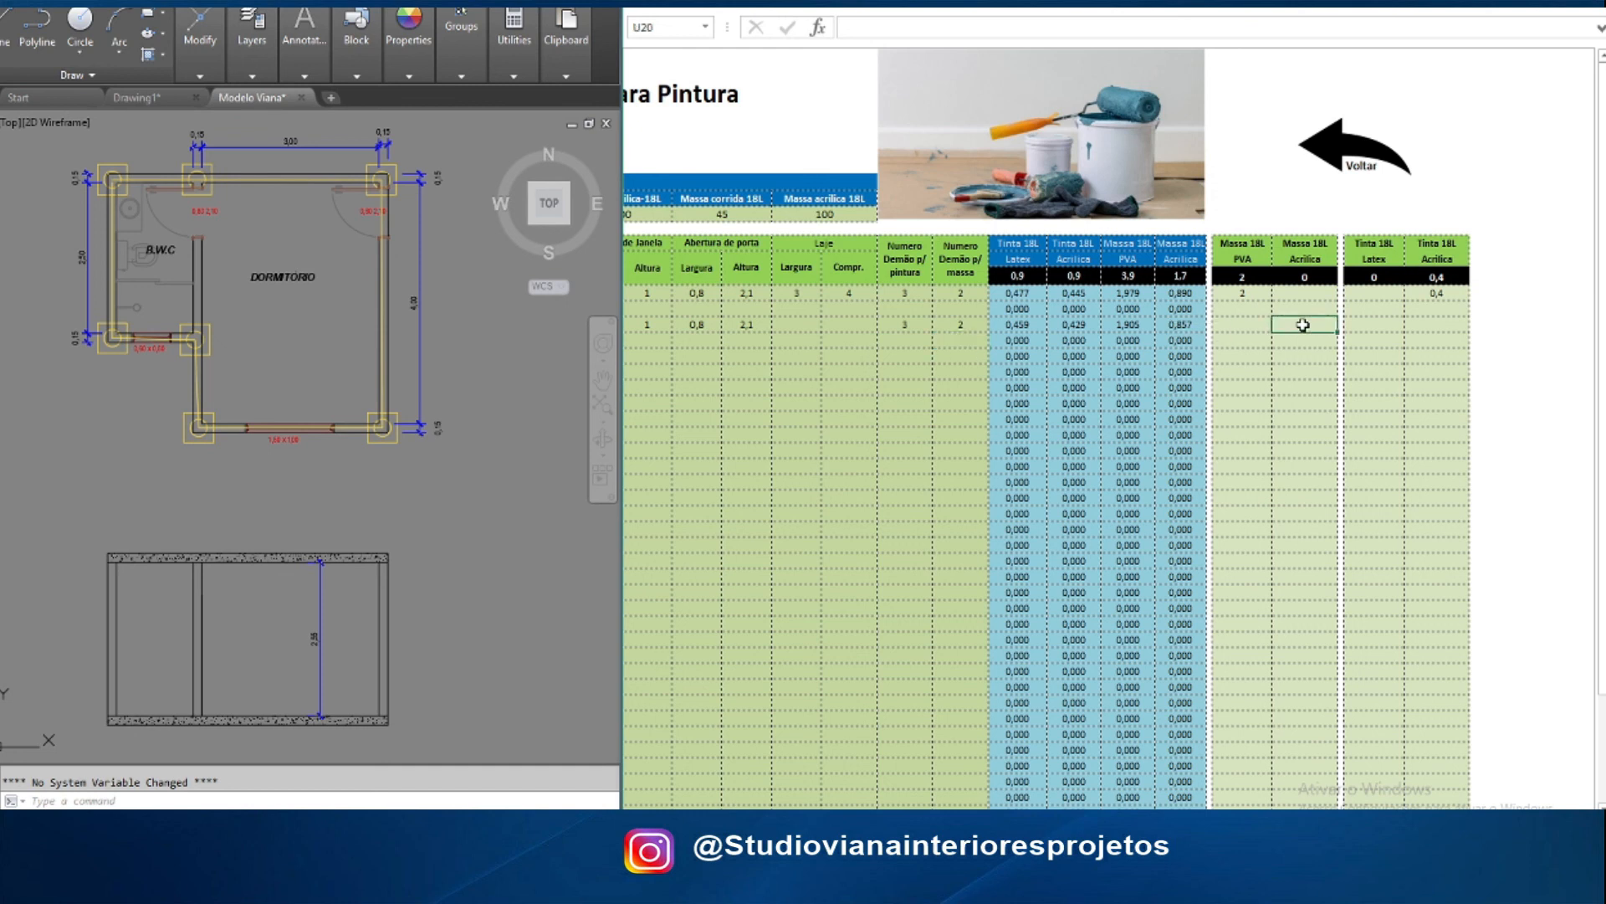
pyautogui.write('0,9')
pyautogui.press('Return')
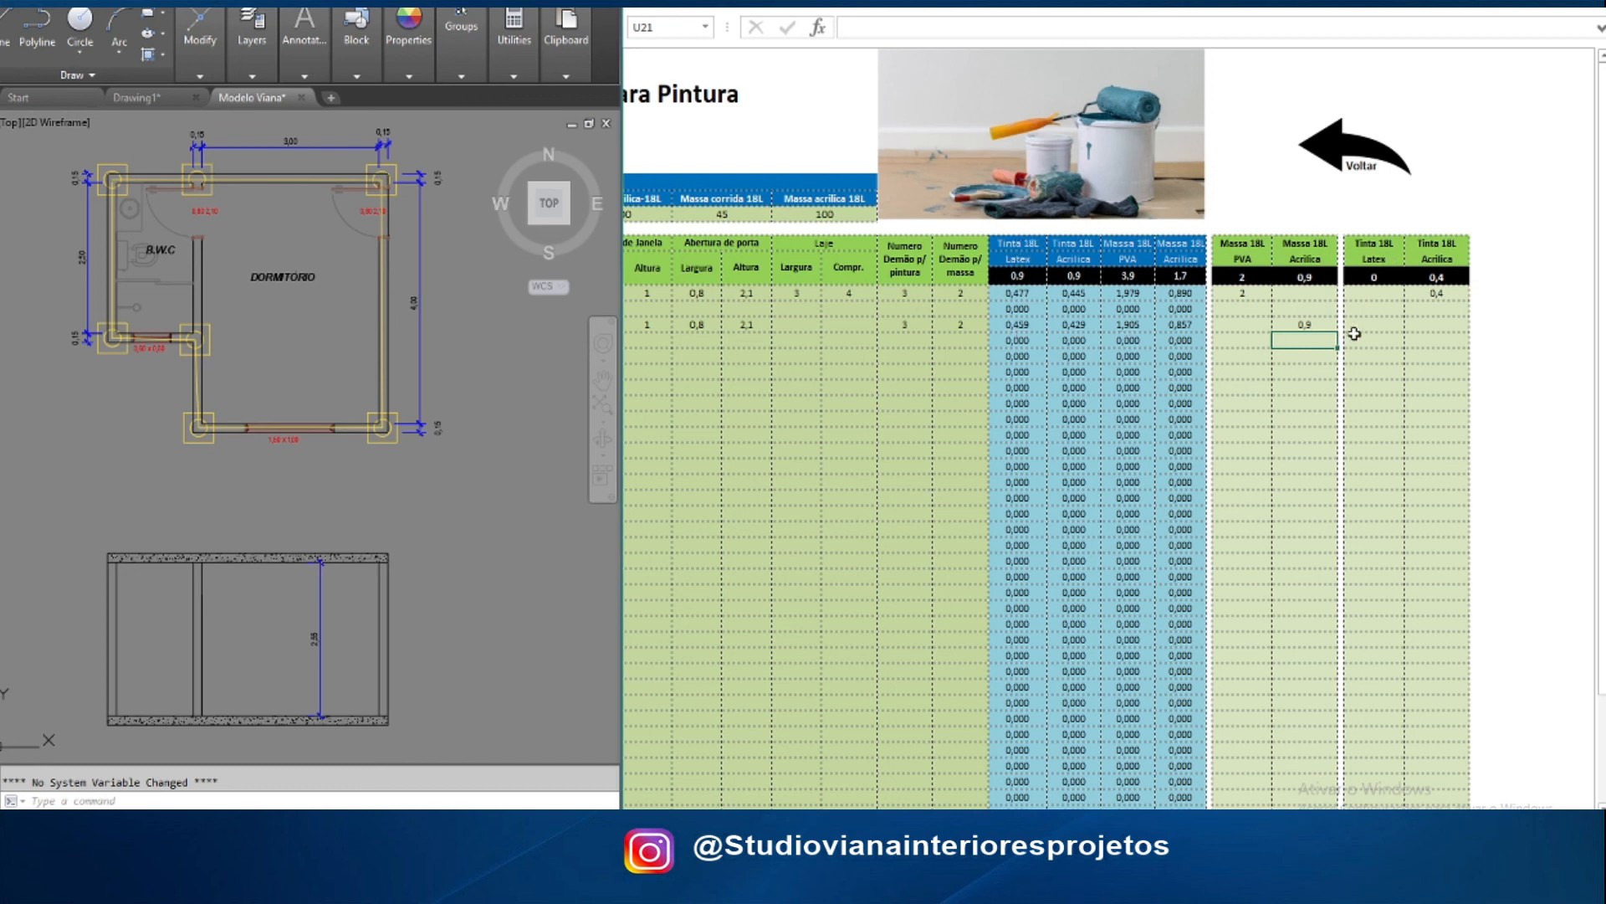
pyautogui.click(1377, 322)
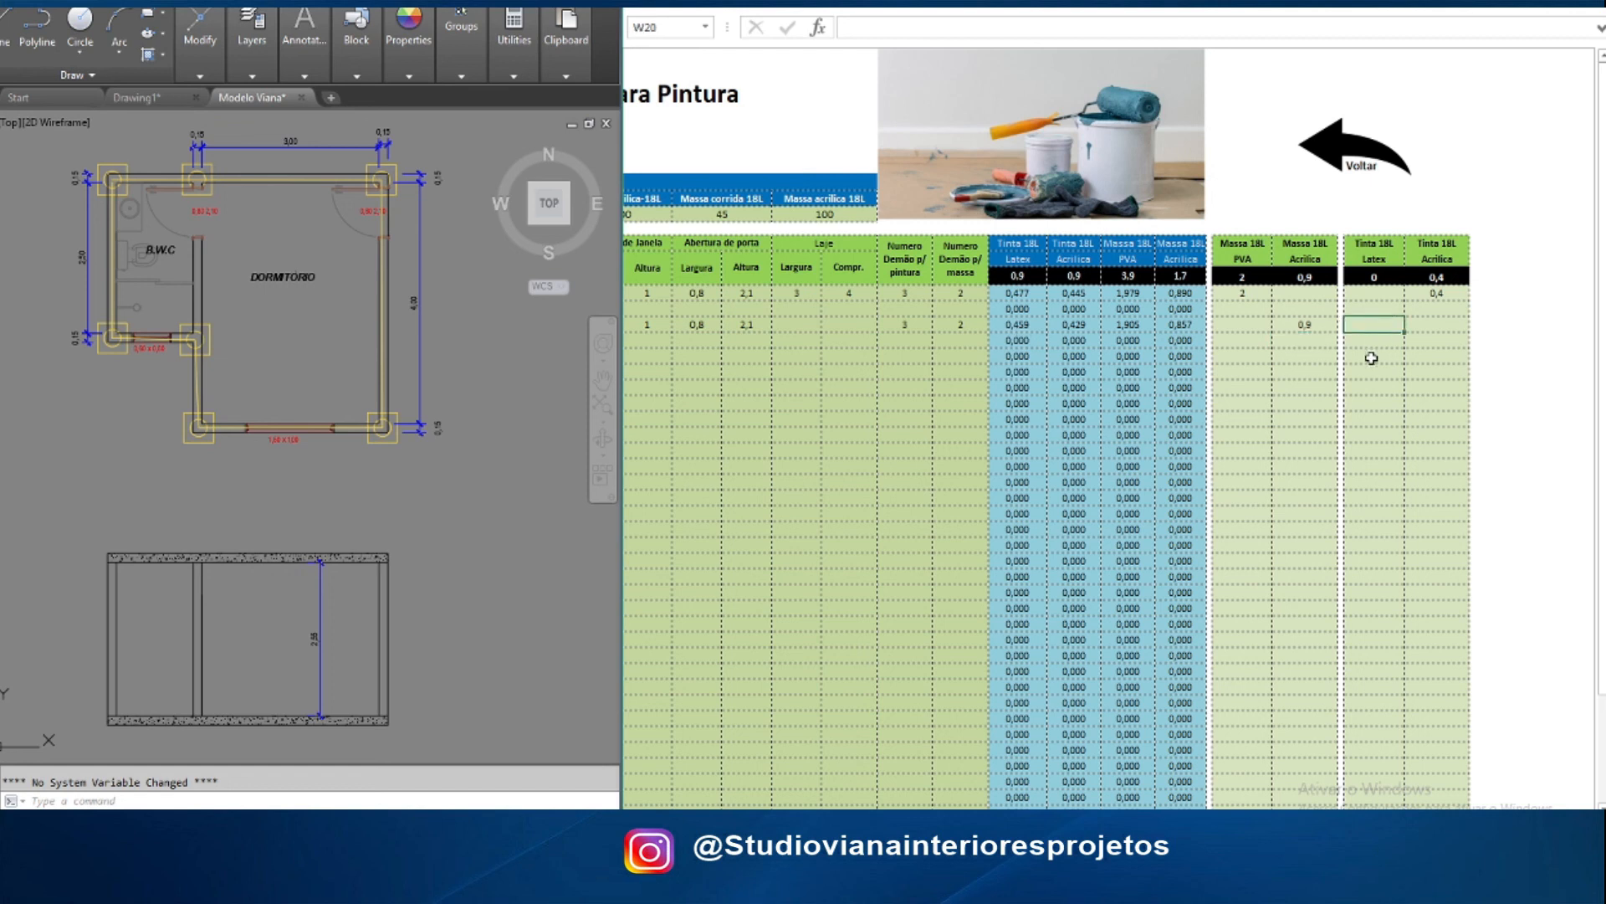
pyautogui.write('0,5')
pyautogui.press('Return')
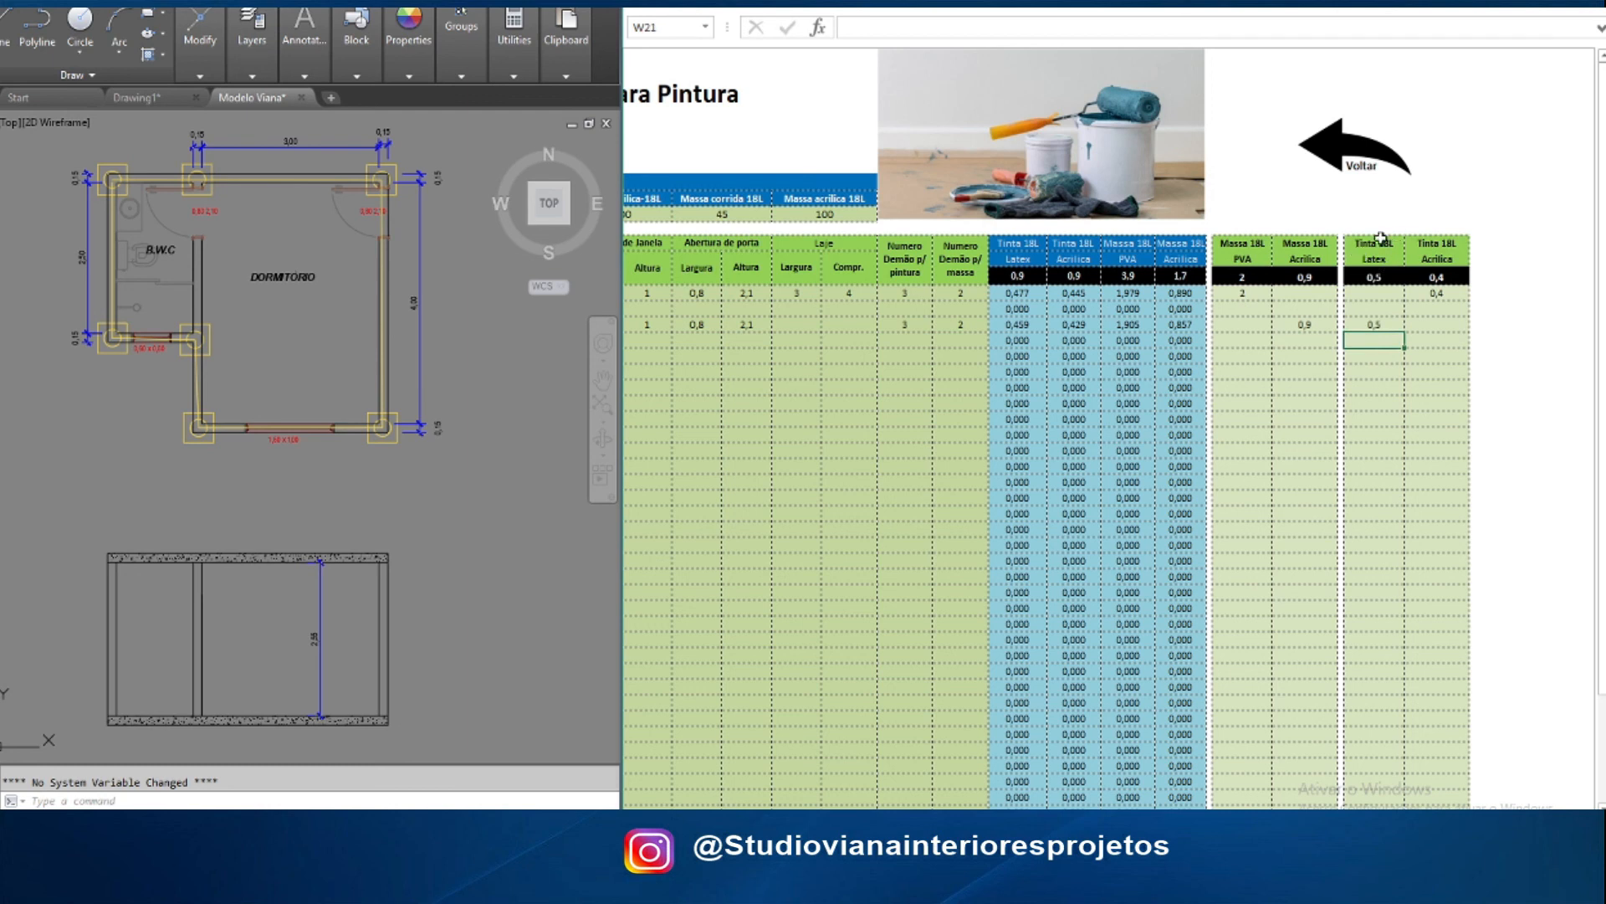
pyautogui.click(1376, 323)
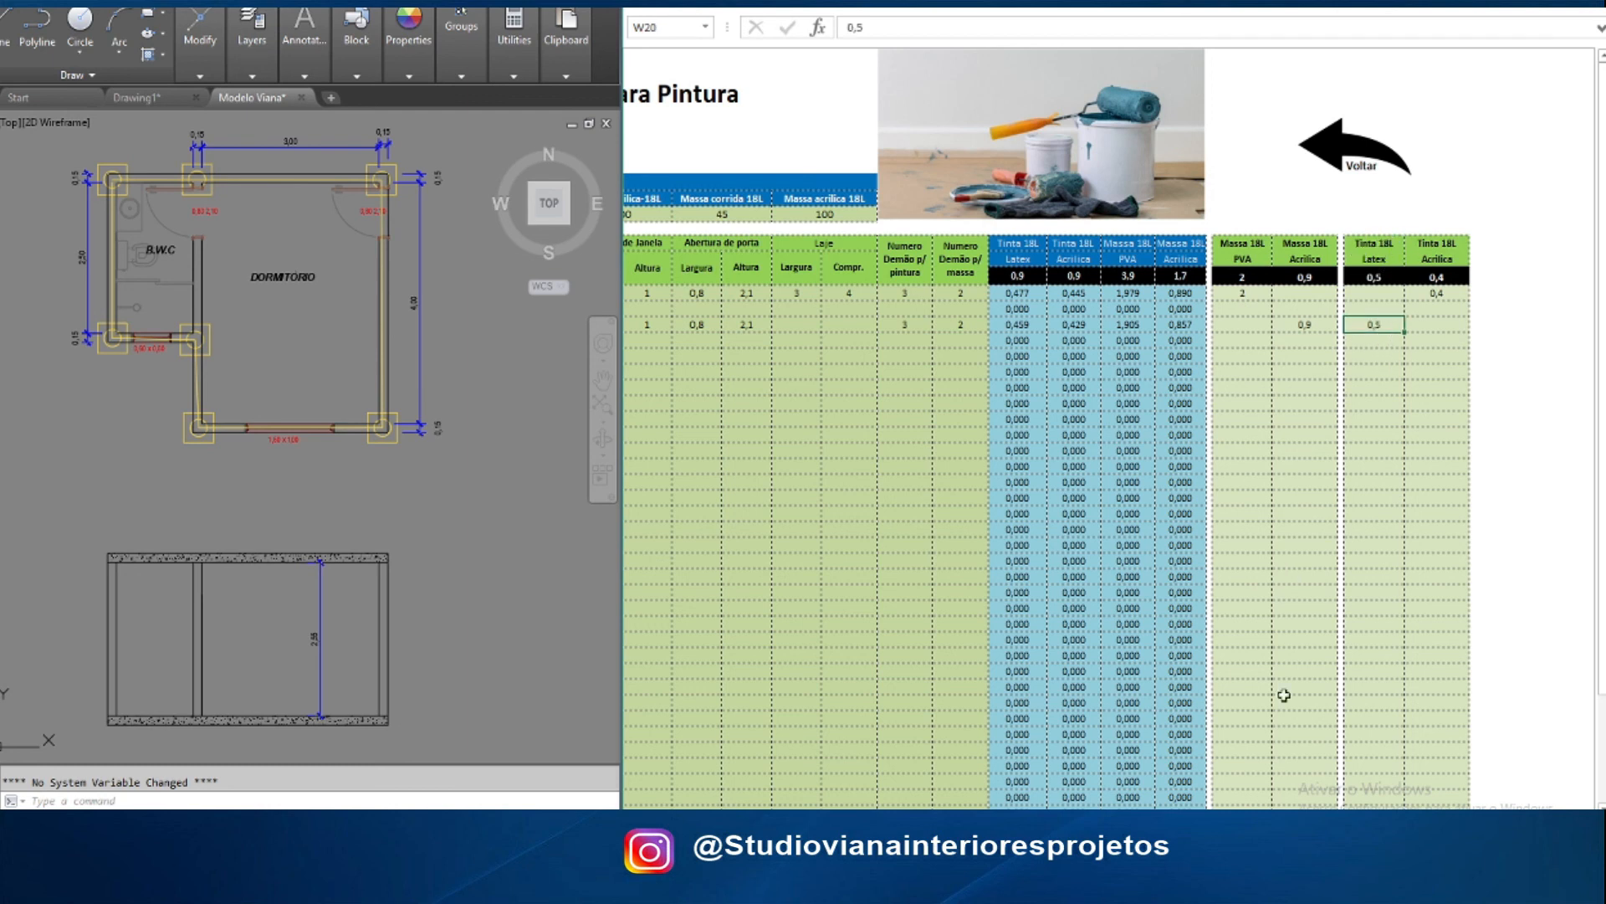
pyautogui.keyDown('shift'); pyautogui.hscroll(-3, 859, 380); pyautogui.keyUp('shift')
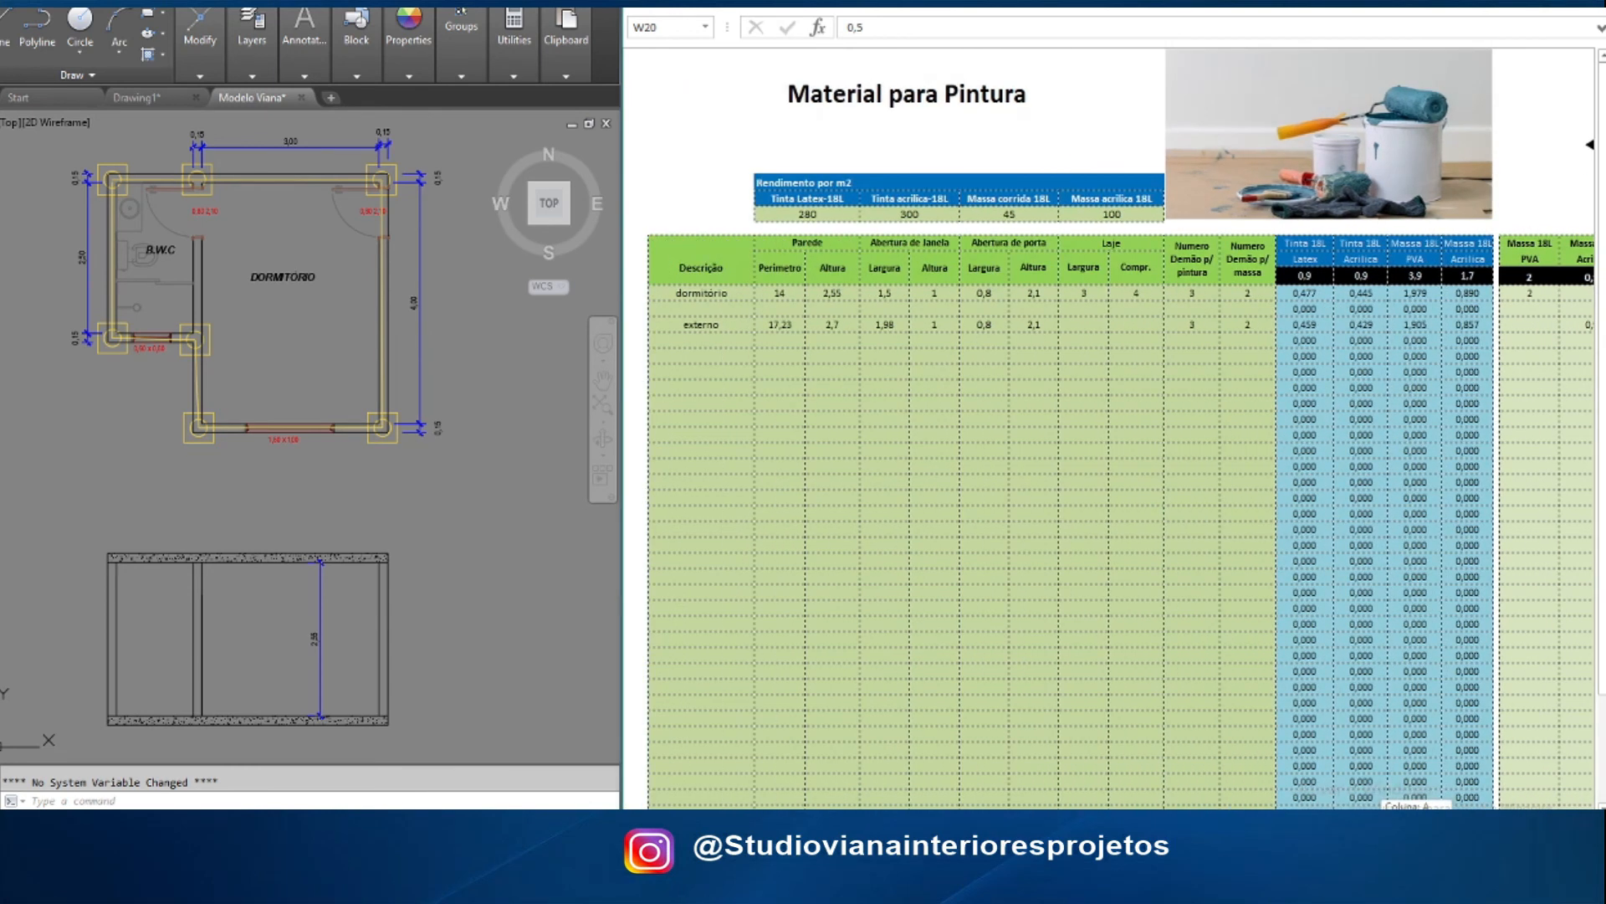
pyautogui.click(739, 305)
pyautogui.click(712, 339)
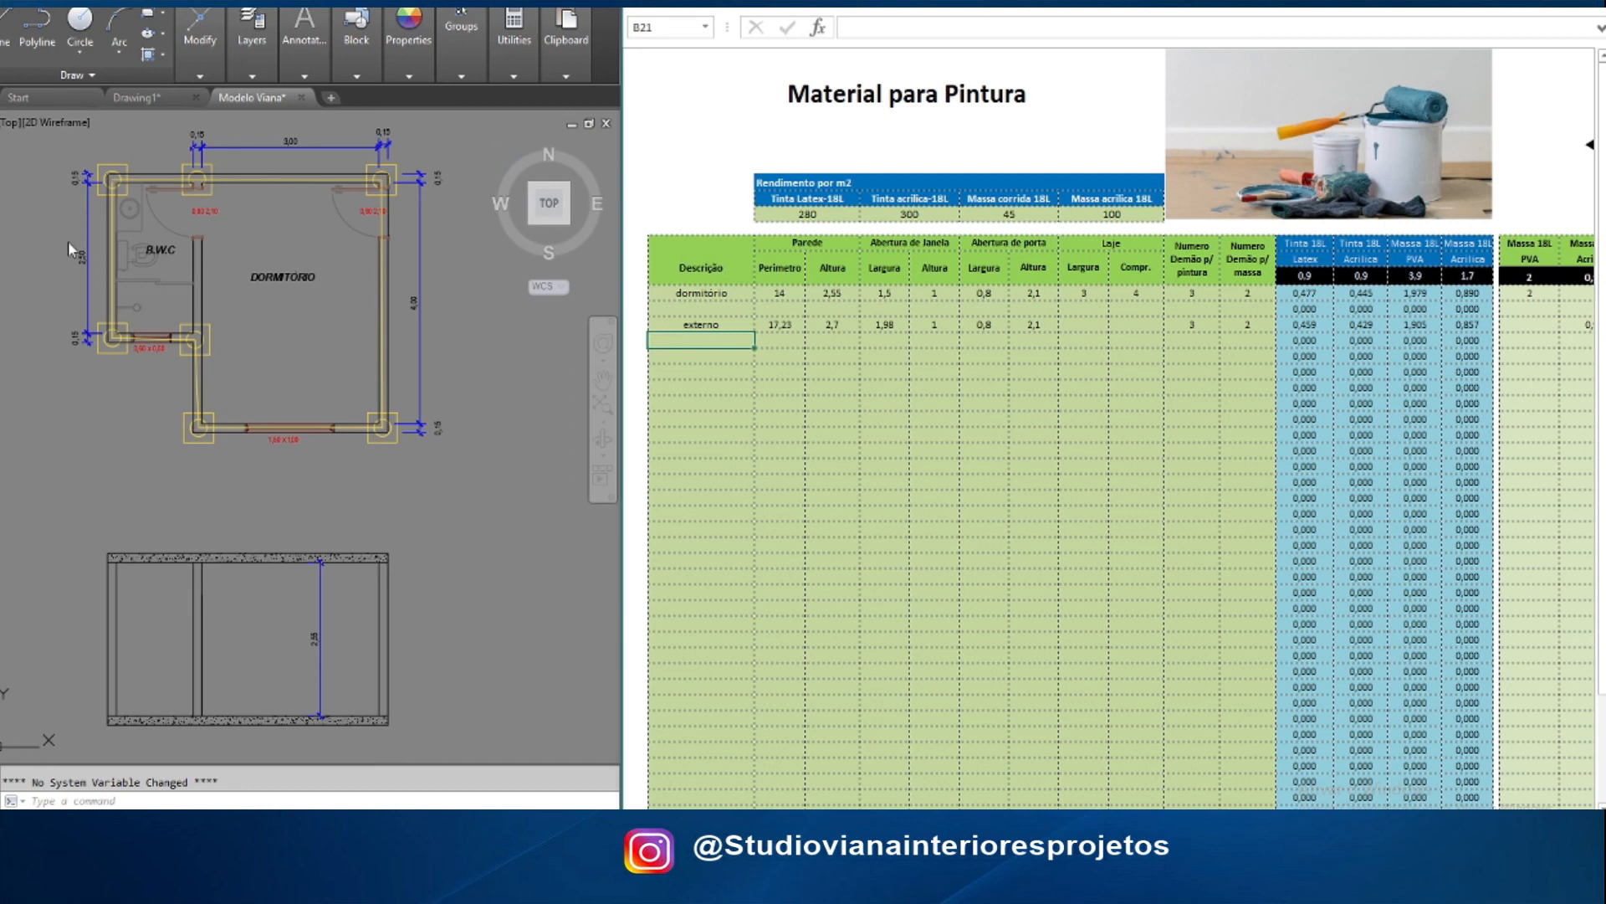
pyautogui.click(837, 417)
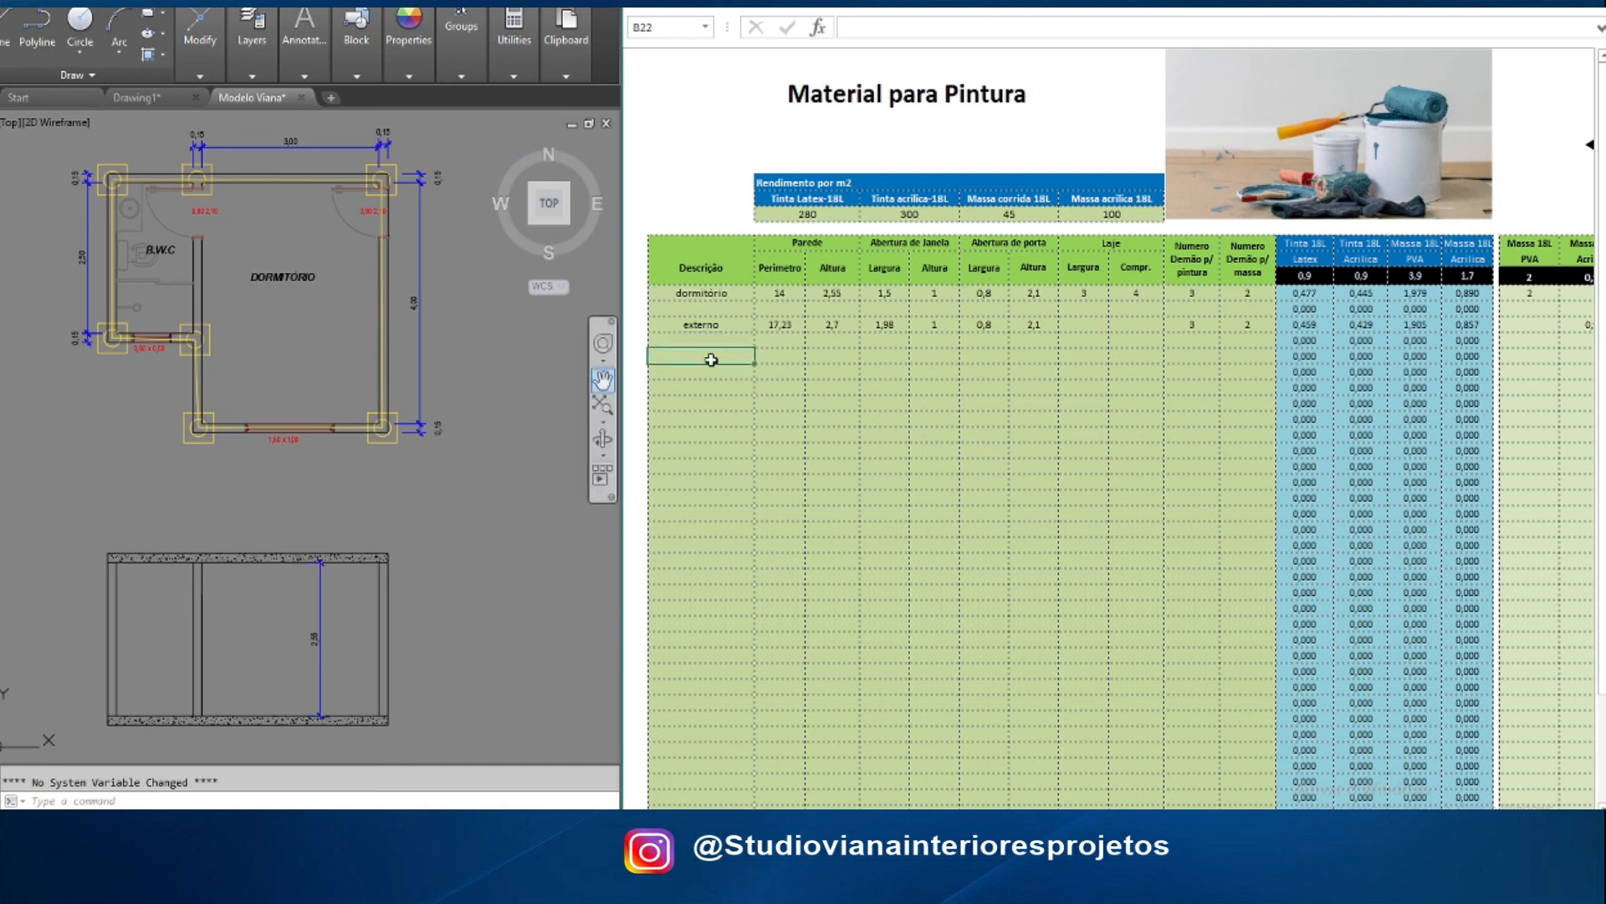
pyautogui.click(711, 418)
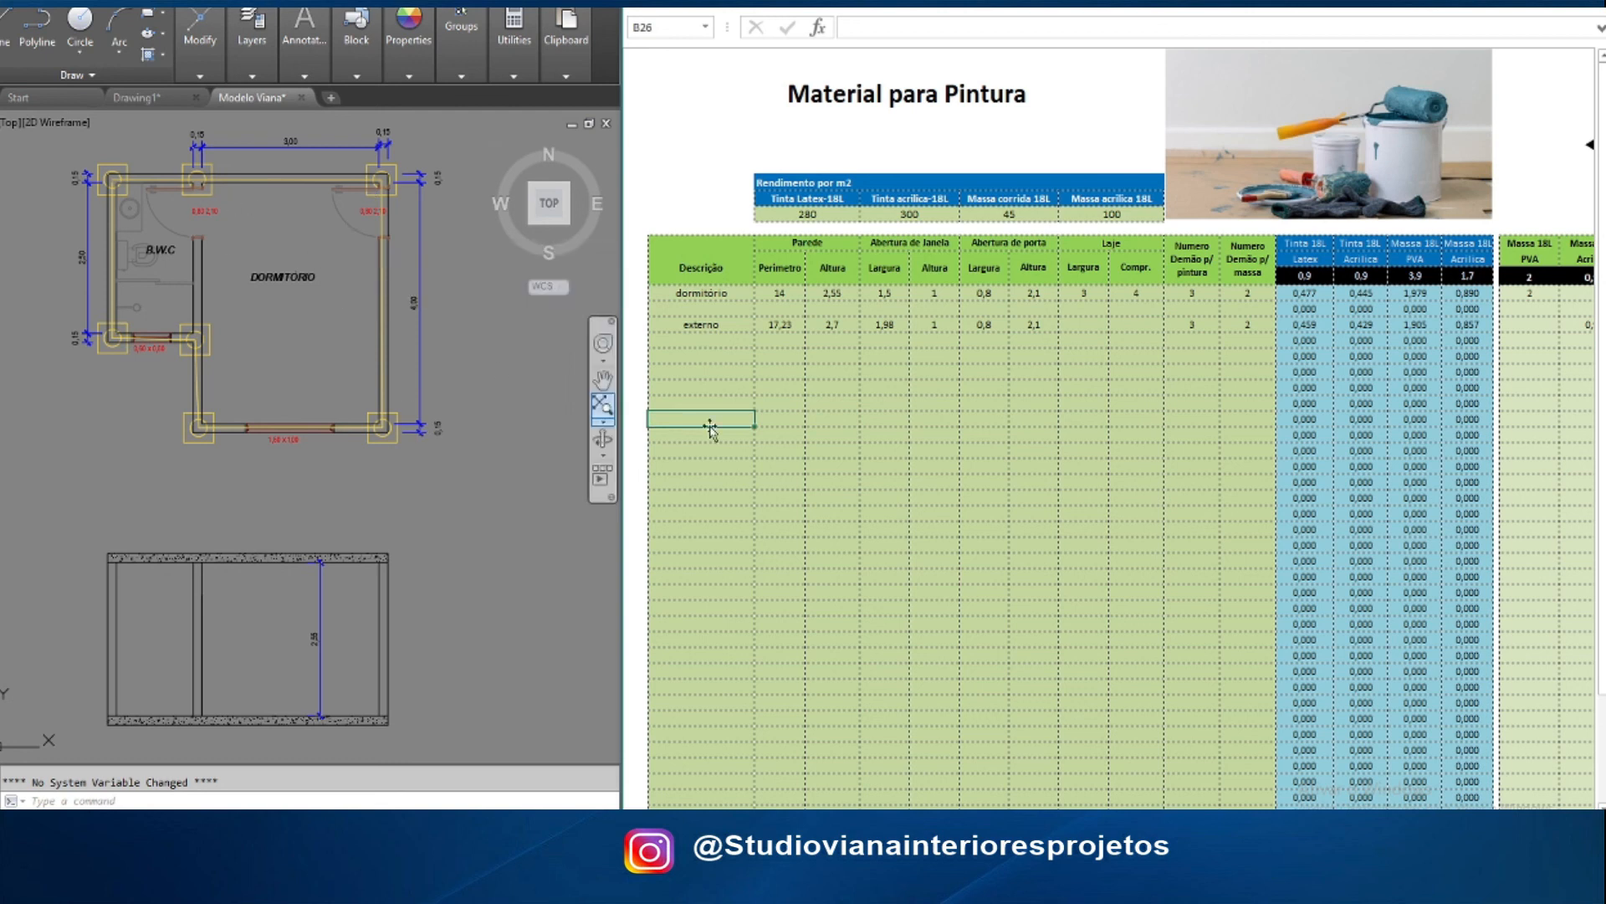
pyautogui.click(817, 438)
pyautogui.click(814, 525)
pyautogui.click(775, 452)
pyautogui.click(725, 389)
pyautogui.moveTo(723, 448); pyautogui.dragTo(725, 433)
pyautogui.click(831, 372)
pyautogui.click(1151, 391)
# Review the Rendimento por m2 values for Tinta Latex, Tinta acrílica, Massa corrida and Massa acrílica
pyautogui.click(808, 213)
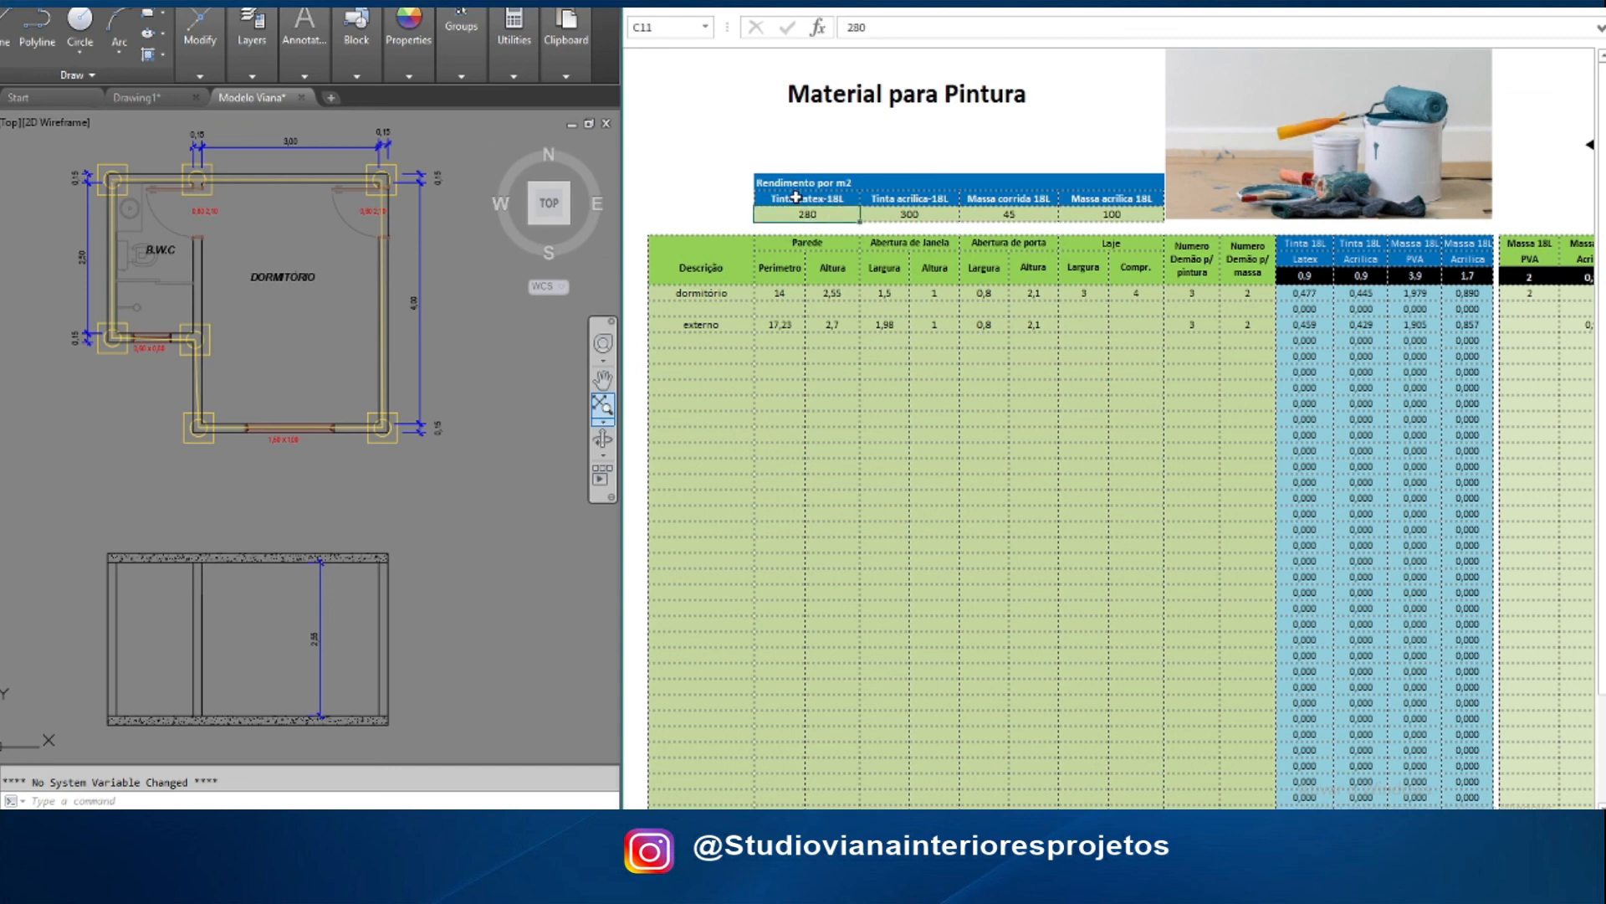
pyautogui.click(917, 214)
pyautogui.click(996, 213)
pyautogui.click(1119, 220)
pyautogui.click(1008, 213)
pyautogui.click(888, 213)
pyautogui.click(804, 211)
pyautogui.click(893, 211)
pyautogui.click(1041, 214)
pyautogui.click(1116, 213)
pyautogui.click(1034, 214)
pyautogui.click(913, 213)
pyautogui.click(810, 212)
pyautogui.click(897, 214)
pyautogui.click(1027, 215)
pyautogui.click(1112, 212)
# Go back to the Levantamento de Material menu and open the Orçamento sheet
pyautogui.hscroll(5, 1392, 633)
pyautogui.click(1327, 173)
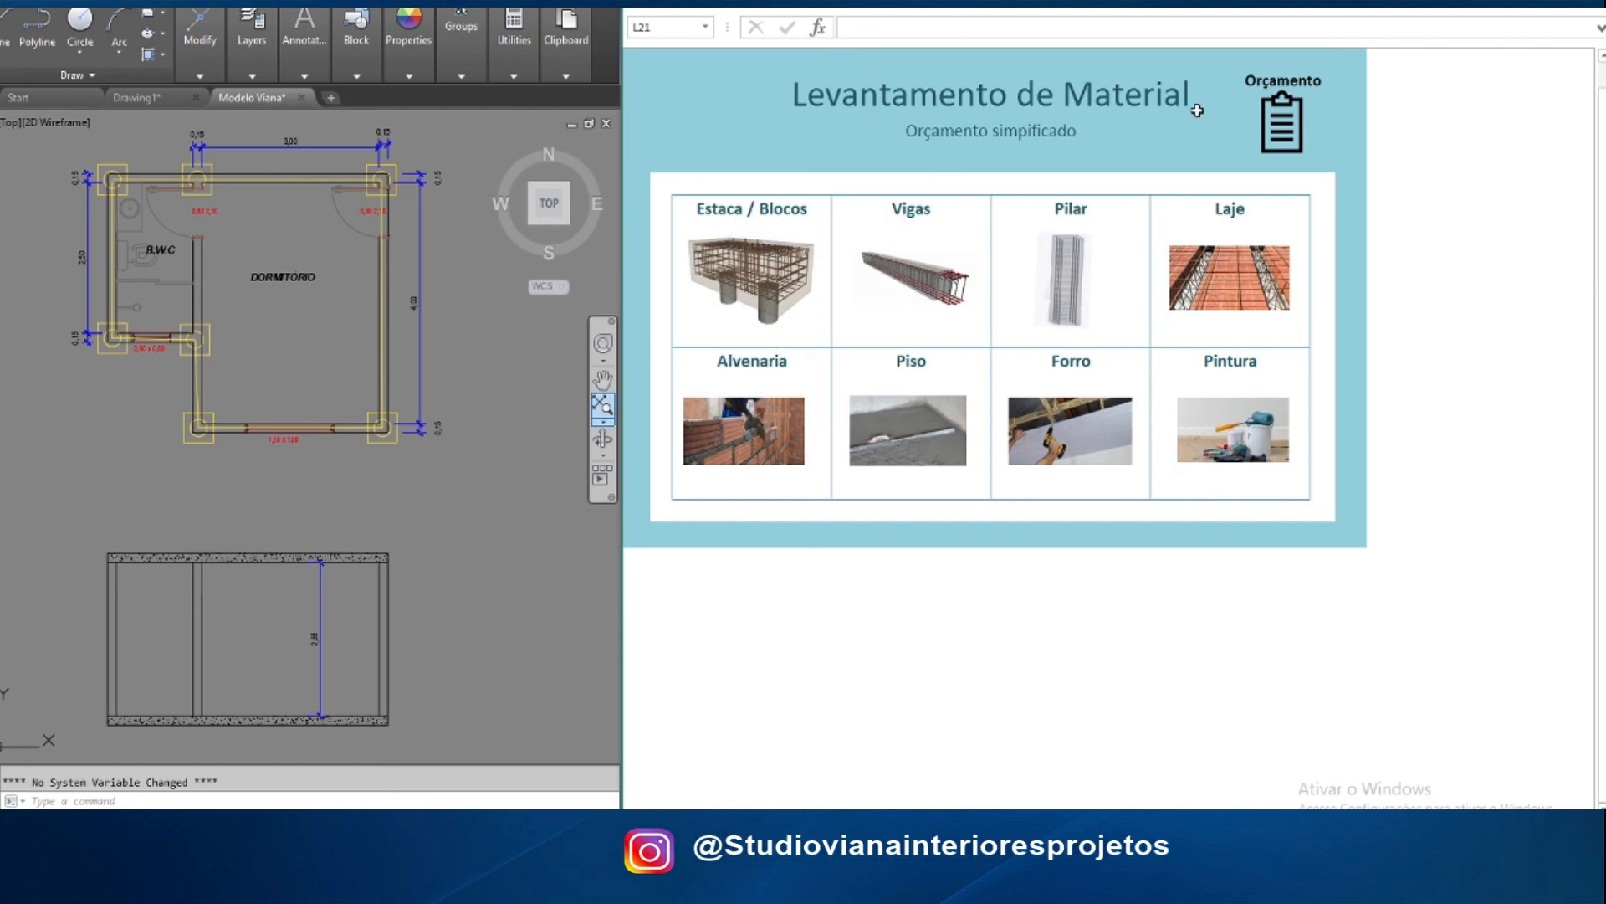
pyautogui.click(1284, 122)
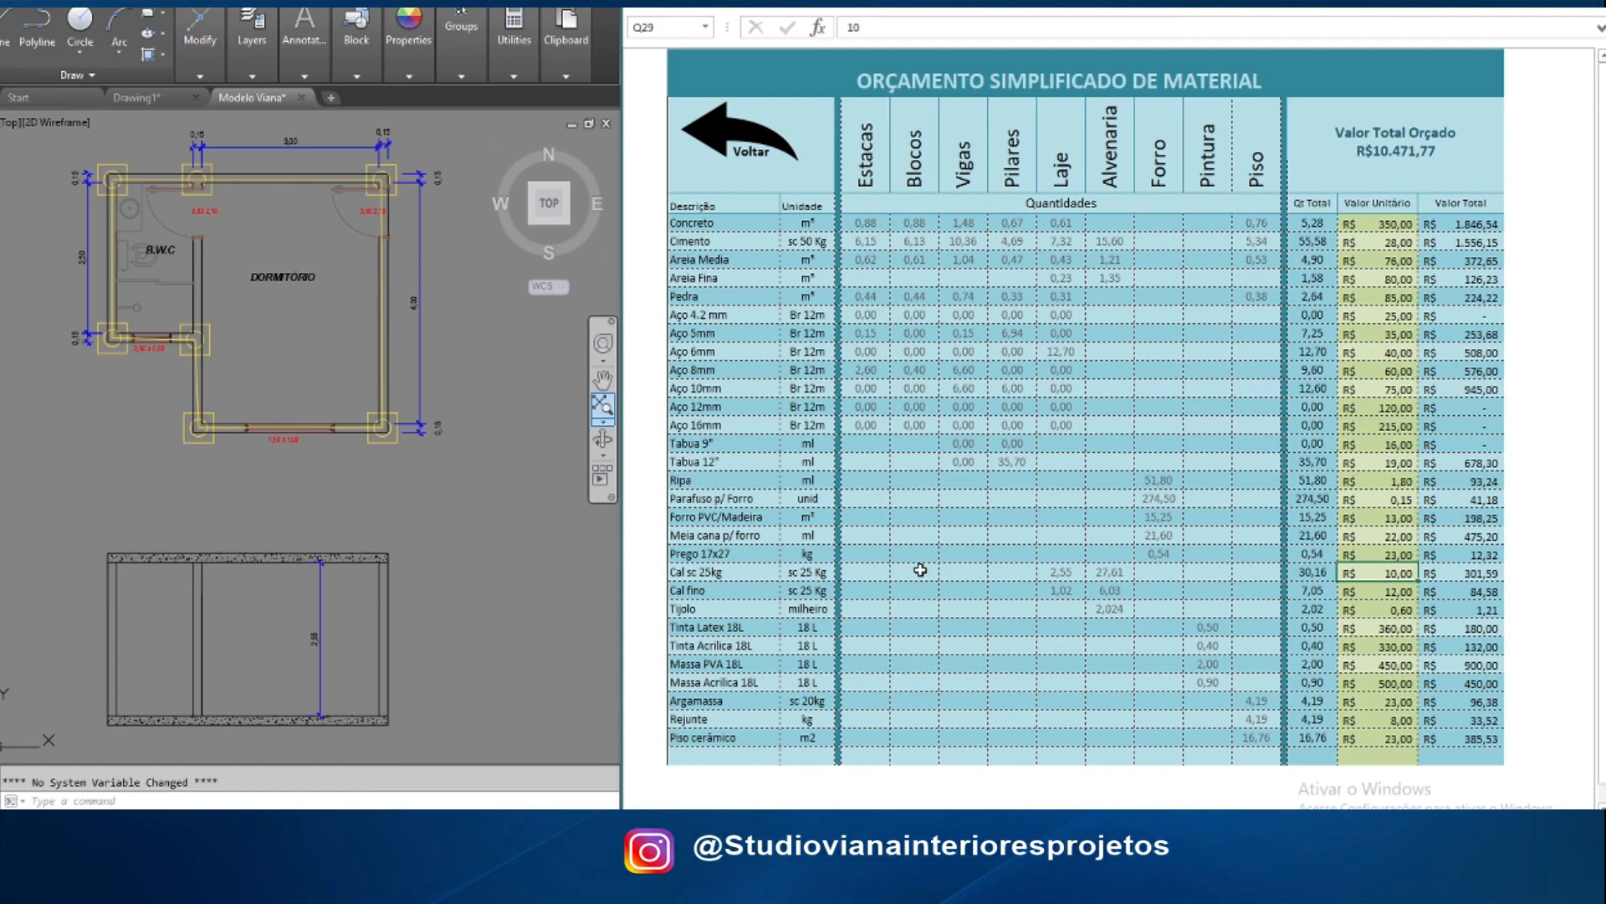
# Review the unit prices in the Valor Unitário column of the simplified budget, from Concreto down through the materials
pyautogui.click(1387, 225)
pyautogui.click(1387, 243)
pyautogui.press('Down')
pyautogui.press('Down')
pyautogui.press('Down')
pyautogui.press('Down')
pyautogui.press('Down')
pyautogui.press('Down')
pyautogui.press('Down')
pyautogui.press('Down')
pyautogui.press('Down')
pyautogui.press('Down')
pyautogui.press('Down')
pyautogui.press('Down')
pyautogui.press('Down')
pyautogui.press('Down')
pyautogui.press('Down')
pyautogui.press('Down')
pyautogui.press('Down')
pyautogui.press('Down')
pyautogui.press('Down')
pyautogui.press('Down')
pyautogui.press('Down')
pyautogui.press('Down')
pyautogui.press('Down')
pyautogui.press('Down')
pyautogui.press('Down')
pyautogui.press('Down')
pyautogui.press('Up')
pyautogui.press('Up')
pyautogui.press('Up')
pyautogui.press('Up')
pyautogui.press('Up')
pyautogui.press('Up')
pyautogui.press('Up')
pyautogui.press('Up')
pyautogui.press('Up')
pyautogui.press('Up')
pyautogui.press('Up')
pyautogui.press('Up')
pyautogui.press('Up')
pyautogui.press('Up')
pyautogui.press('Up')
pyautogui.press('Up')
pyautogui.press('Up')
pyautogui.press('Up')
pyautogui.press('Up')
pyautogui.press('Up')
pyautogui.press('Up')
pyautogui.press('Up')
pyautogui.press('Up')
pyautogui.press('Down')
pyautogui.press('Down')
pyautogui.press('Down')
pyautogui.press('Down')
pyautogui.press('Down')
pyautogui.press('Down')
pyautogui.press('Down')
pyautogui.press('Down')
pyautogui.press('Down')
pyautogui.press('Down')
pyautogui.press('Down')
pyautogui.press('Down')
pyautogui.press('Down')
pyautogui.press('Down')
pyautogui.press('Down')
pyautogui.press('Down')
pyautogui.press('Down')
pyautogui.press('Down')
pyautogui.press('Up')
pyautogui.press('Up')
pyautogui.press('Up')
pyautogui.press('Up')
pyautogui.press('Up')
pyautogui.press('Up')
pyautogui.press('Up')
# Check the Areia Media and Aço 6mm unit prices and return to the Levantamento de Material menu
pyautogui.click(1381, 261)
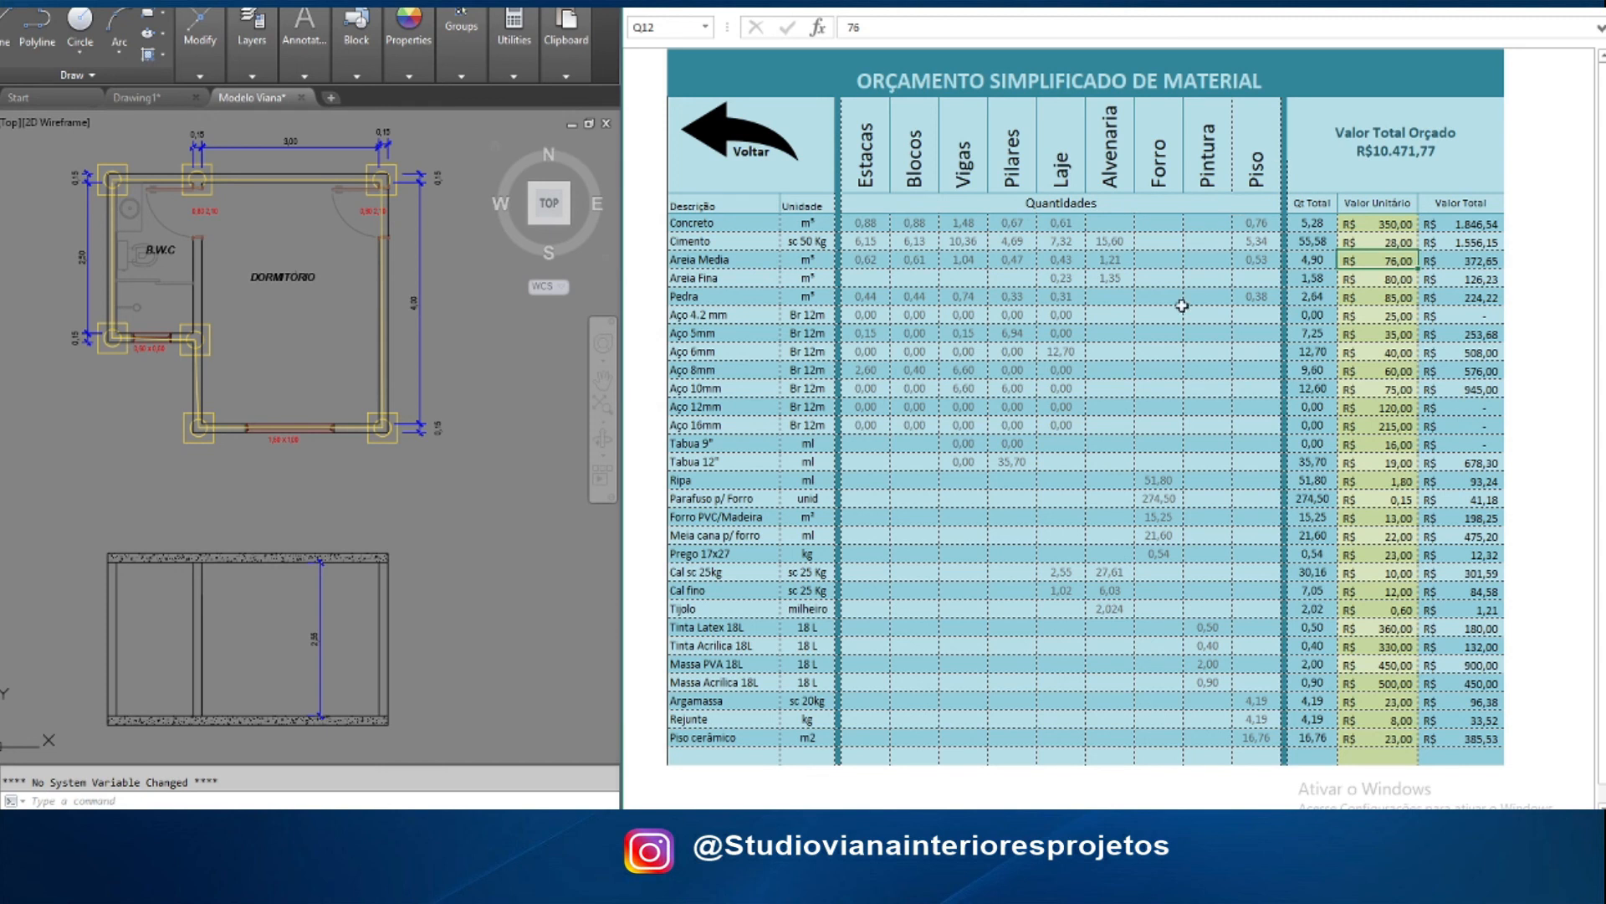
pyautogui.click(1374, 354)
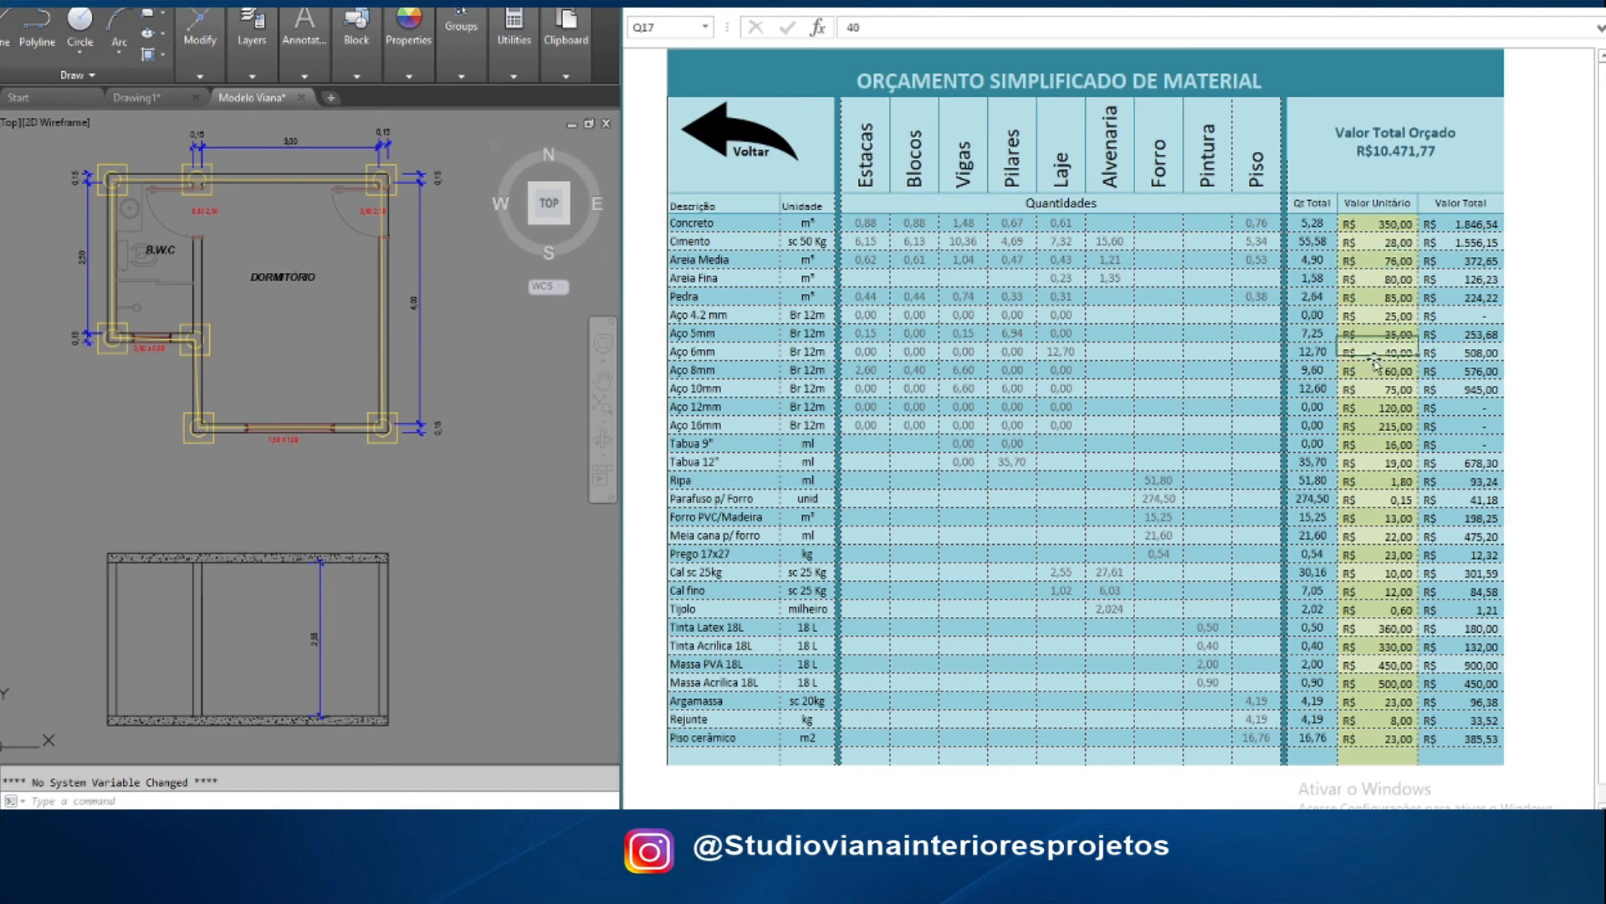
pyautogui.click(718, 132)
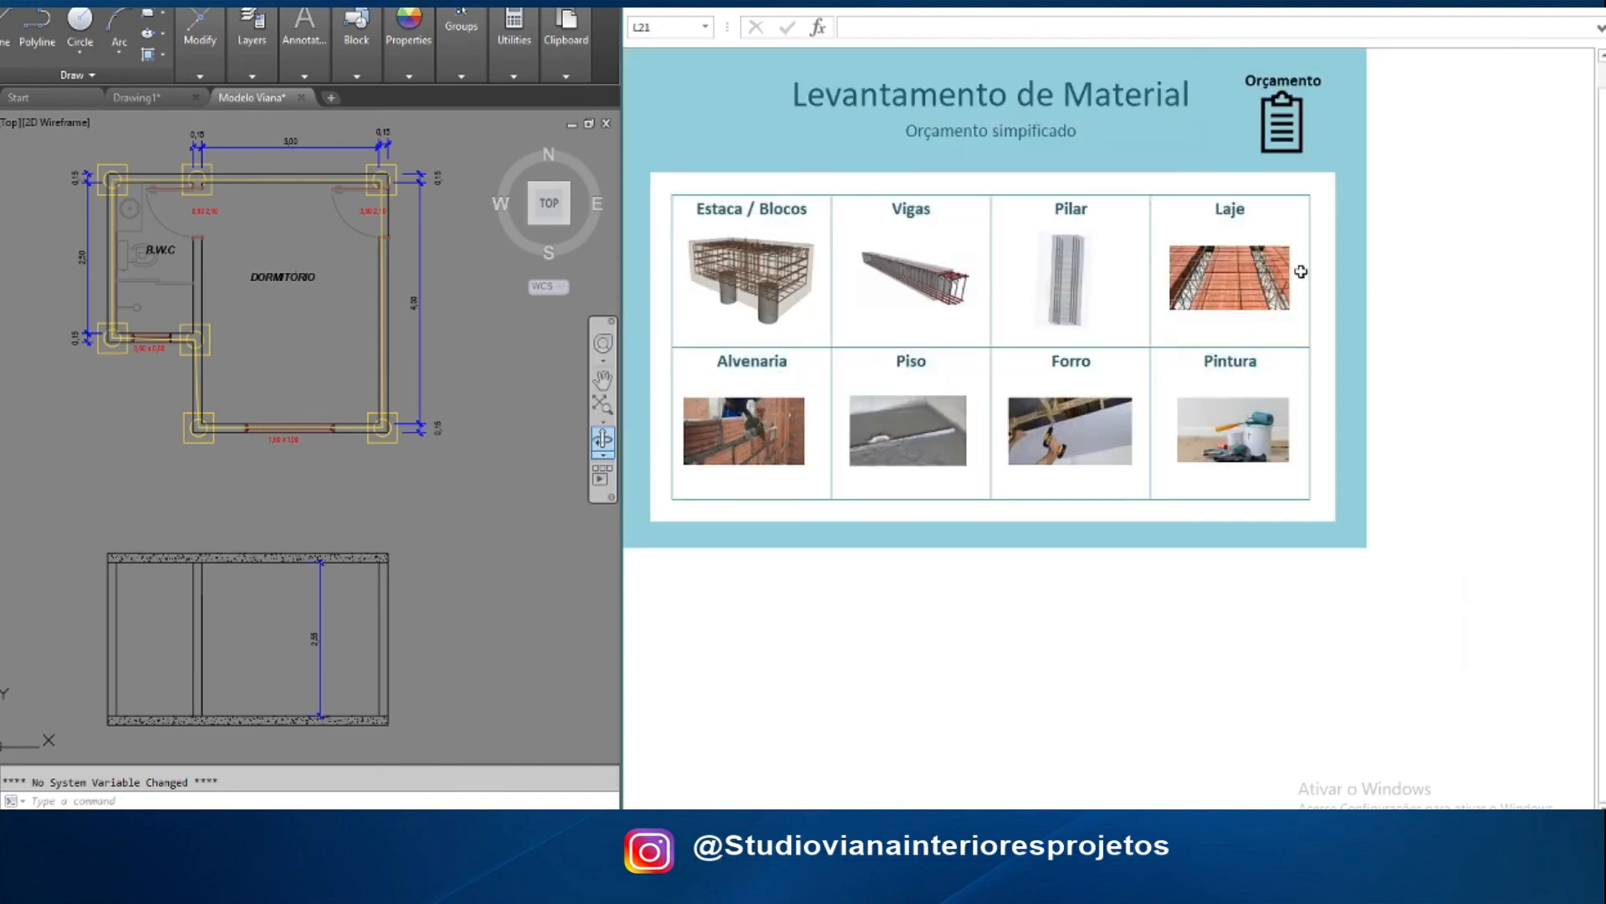